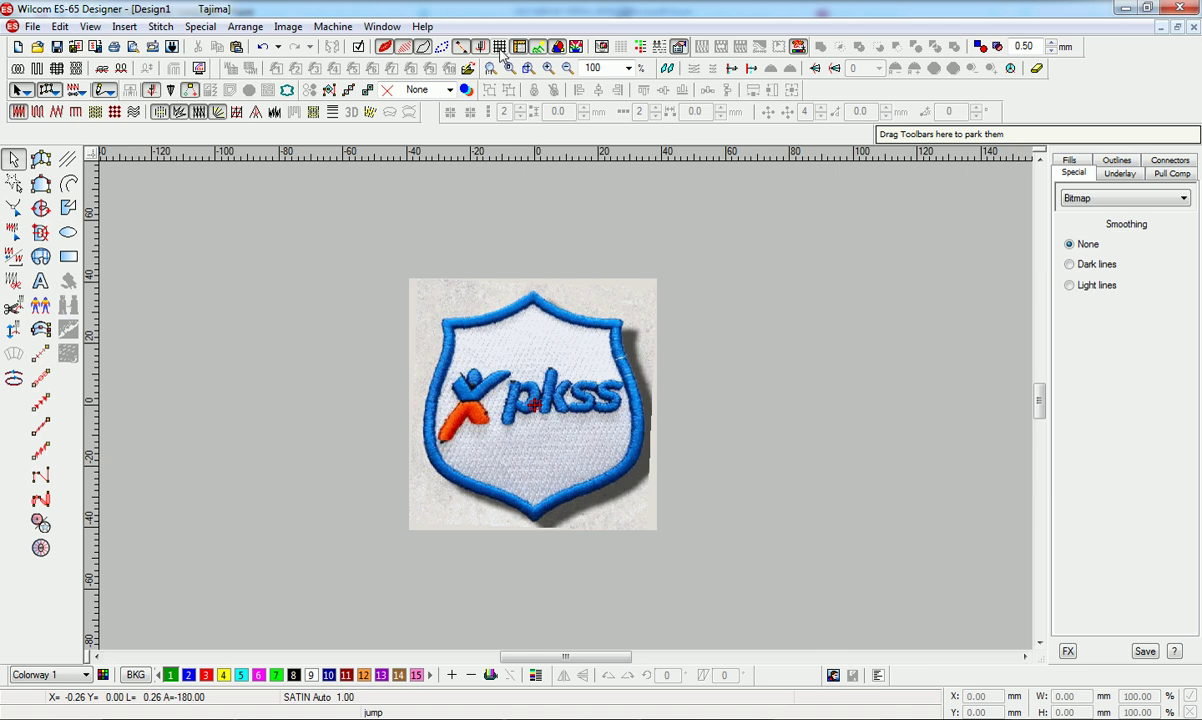
- Digitize the shield's left half as a Run outline, tracing the blue border's outer edge from the top tip to the bottom tip
{"action": "left_click", "coordinate": [548, 68]}
{"action": "left_click", "coordinate": [41, 356]}
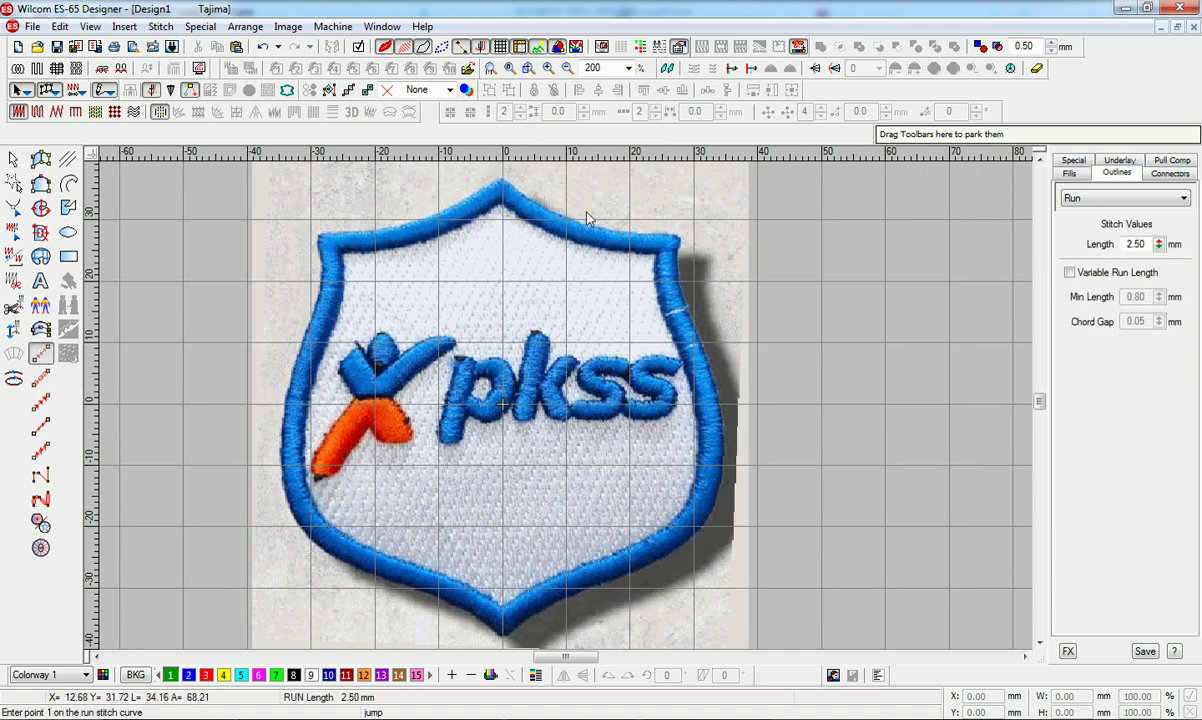
{"action": "left_click", "coordinate": [502, 177]}
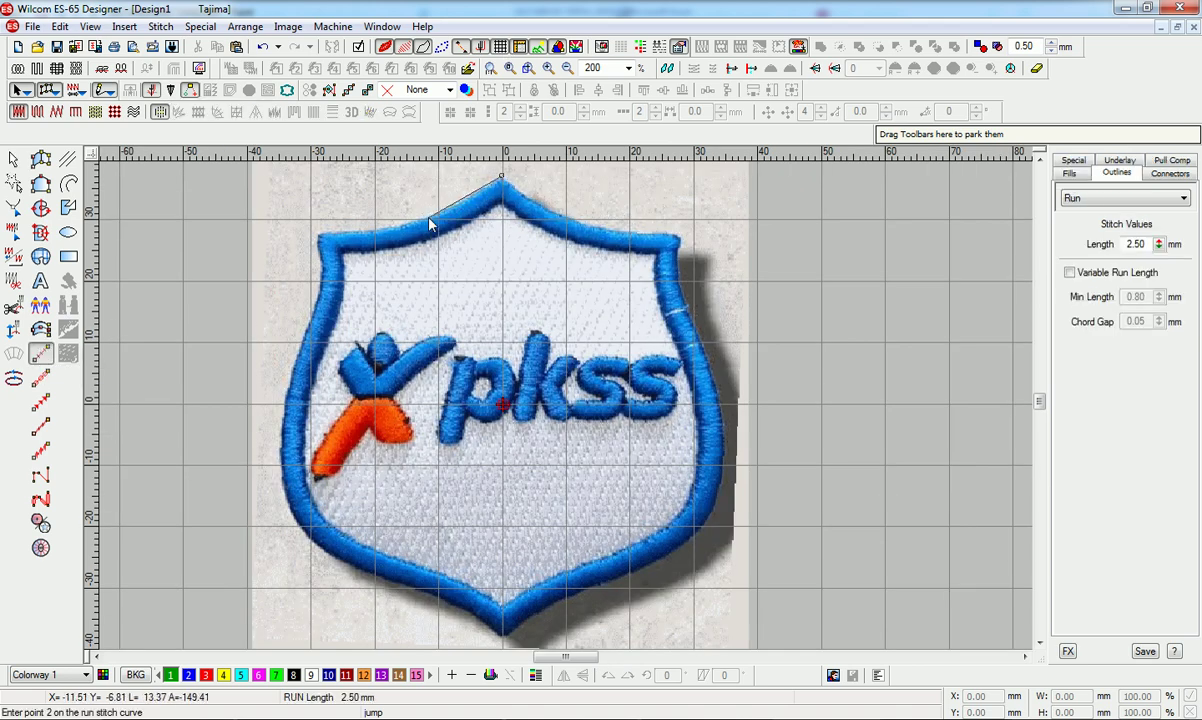
{"action": "left_click", "coordinate": [429, 218]}
{"action": "left_click", "coordinate": [319, 237]}
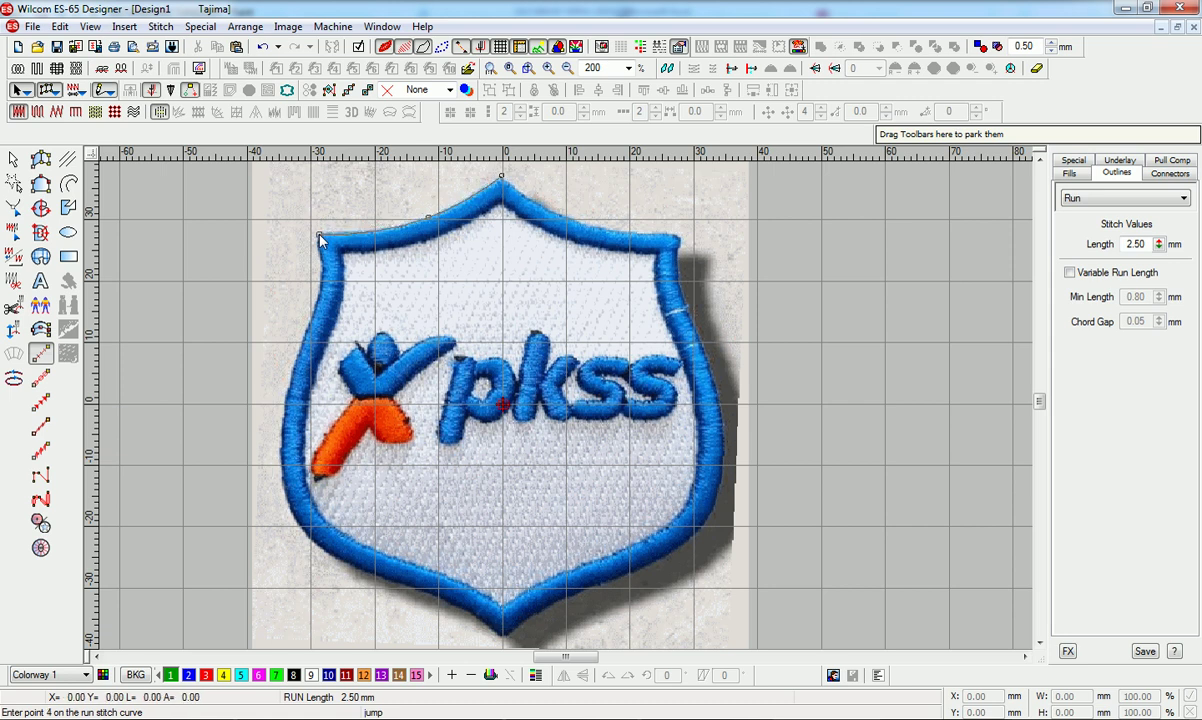
{"action": "left_click", "coordinate": [308, 325]}
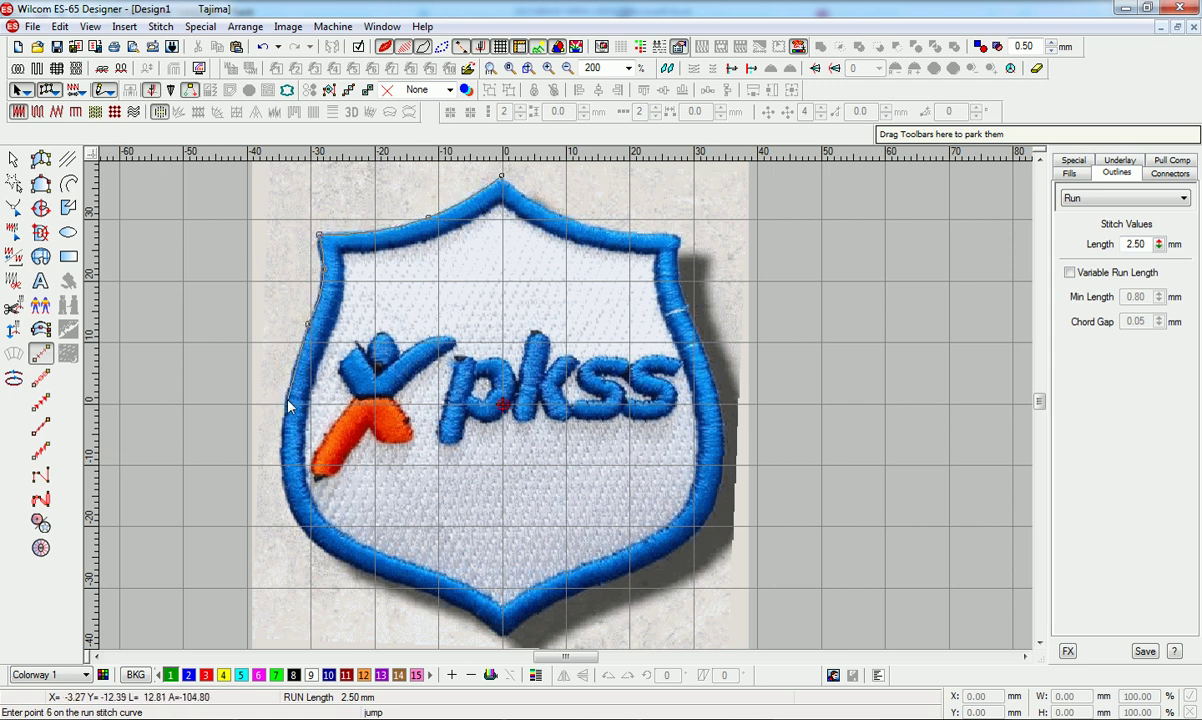
{"action": "left_click", "coordinate": [282, 470]}
{"action": "left_click", "coordinate": [294, 519]}
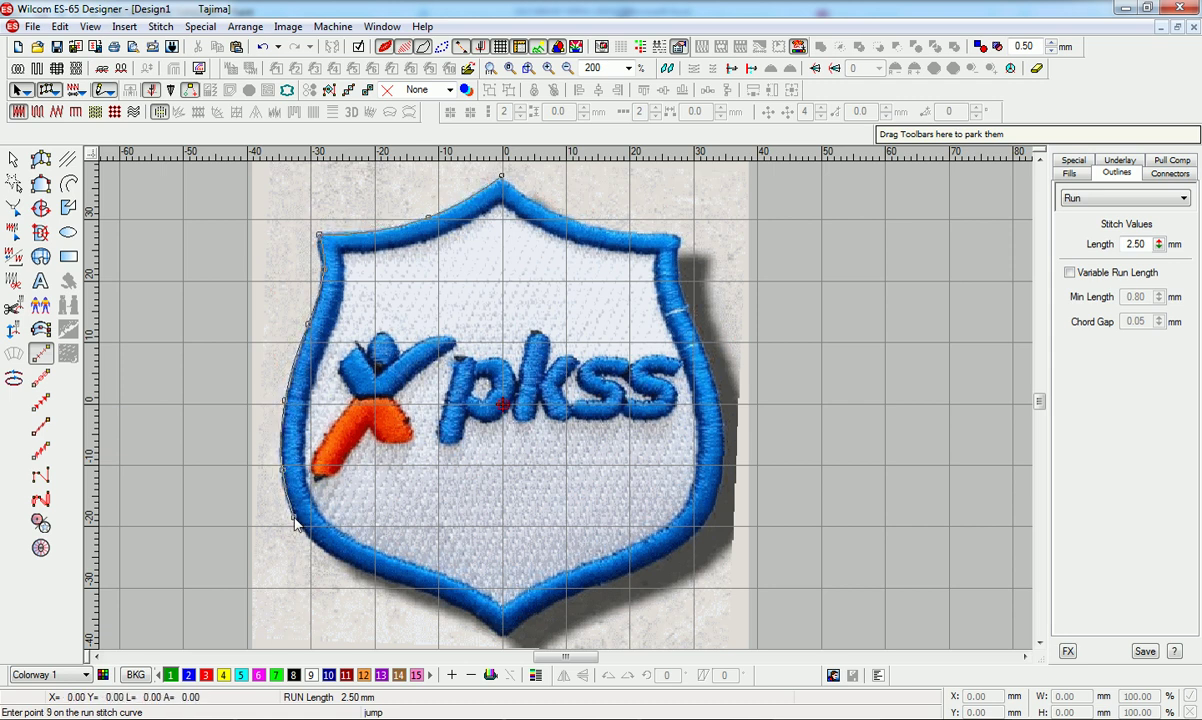
{"action": "left_click", "coordinate": [389, 580]}
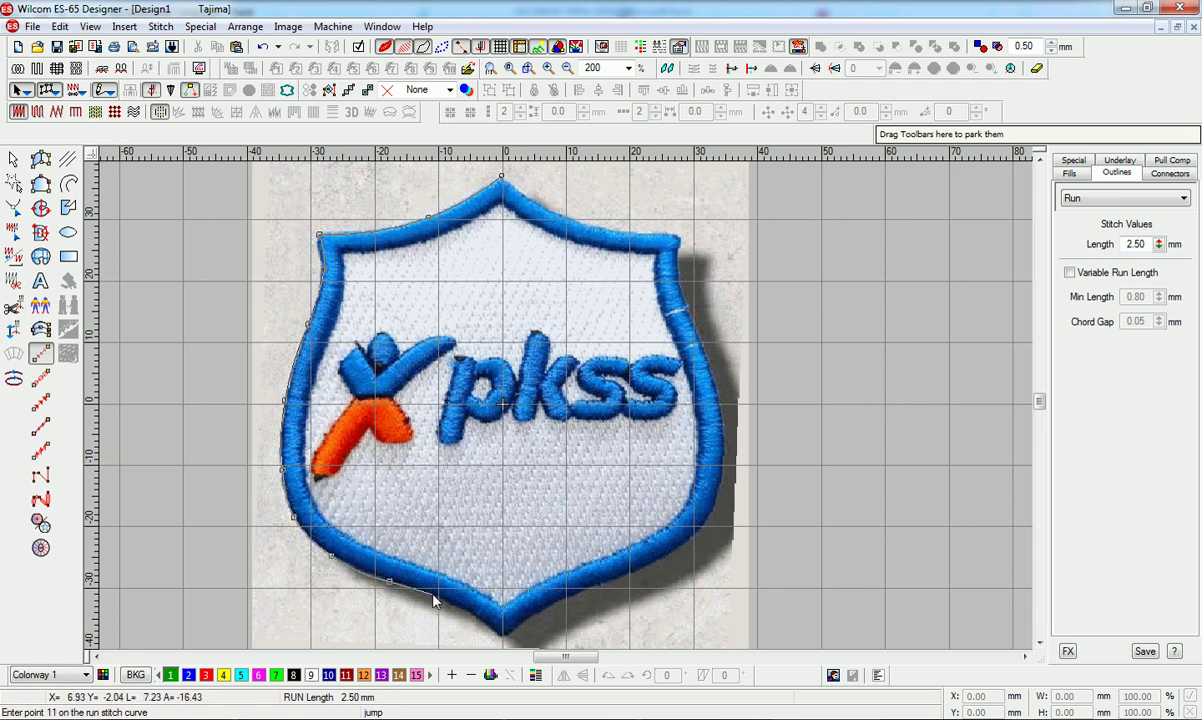
{"action": "left_click", "coordinate": [386, 580]}
{"action": "left_click", "coordinate": [444, 599]}
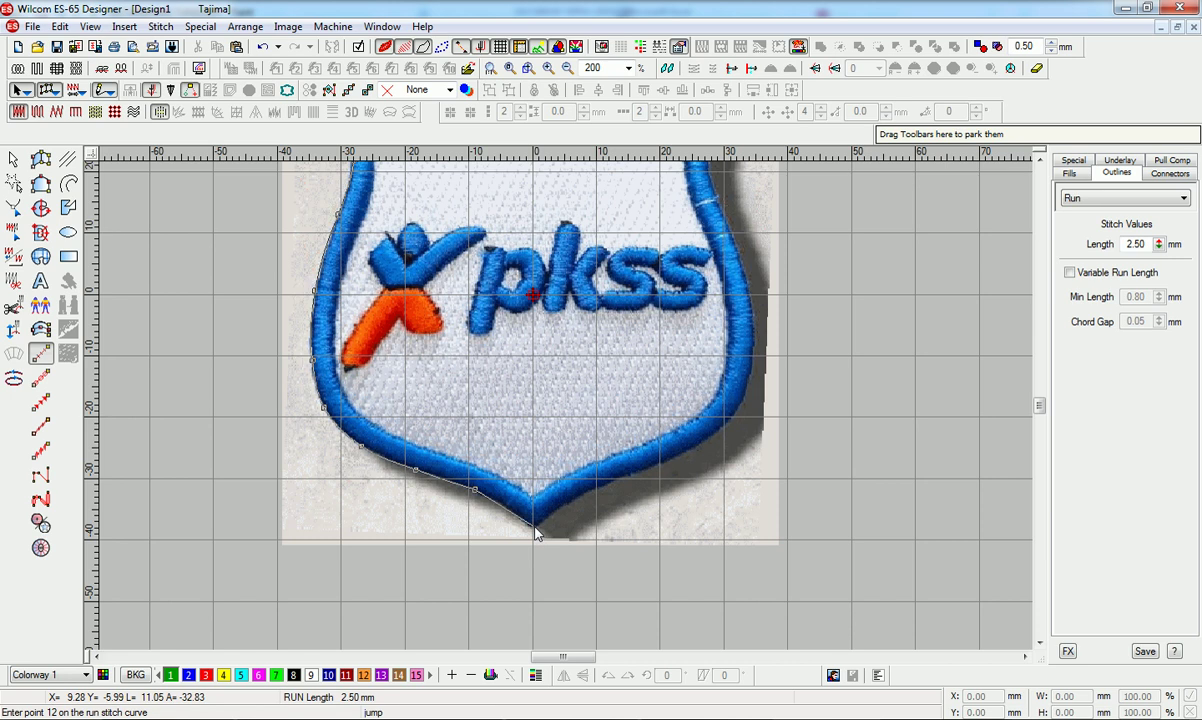
{"action": "left_click", "coordinate": [535, 533]}
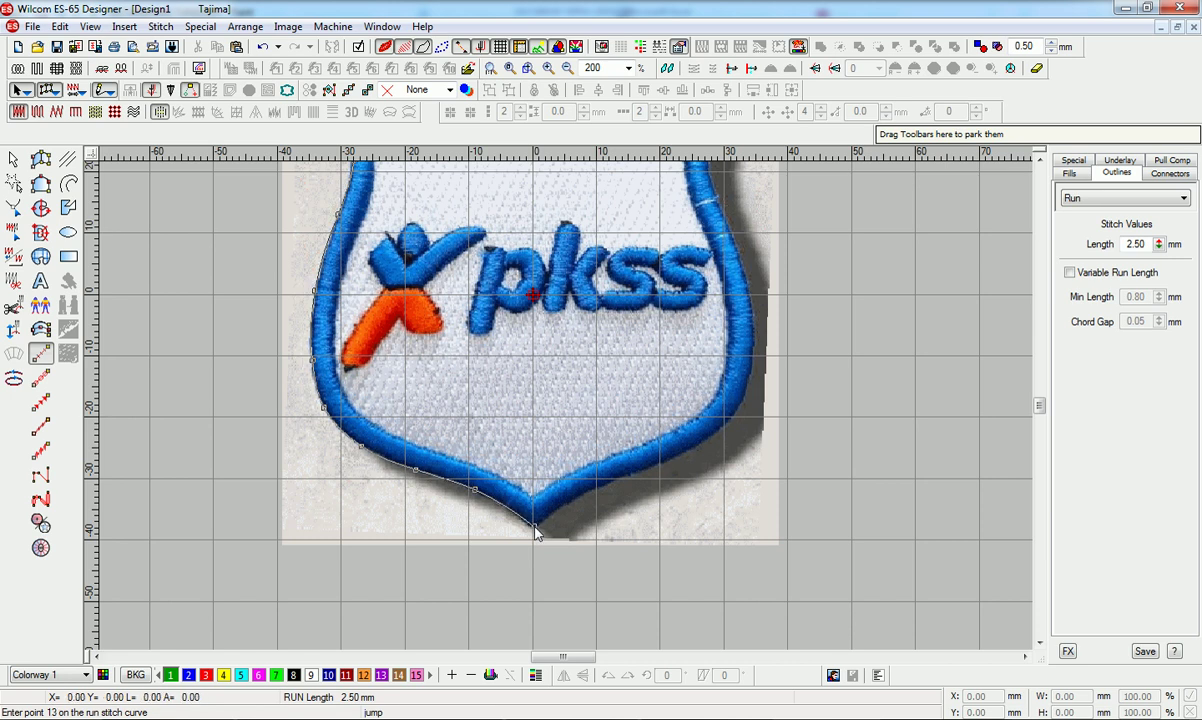
{"action": "key", "text": "Return"}
- Reshape the half outline, cleaning up its end control points at the shield's bottom and top tips
{"action": "scroll", "coordinate": [536, 528], "scroll_direction": "up", "scroll_amount": 2}
{"action": "key", "text": "h"}
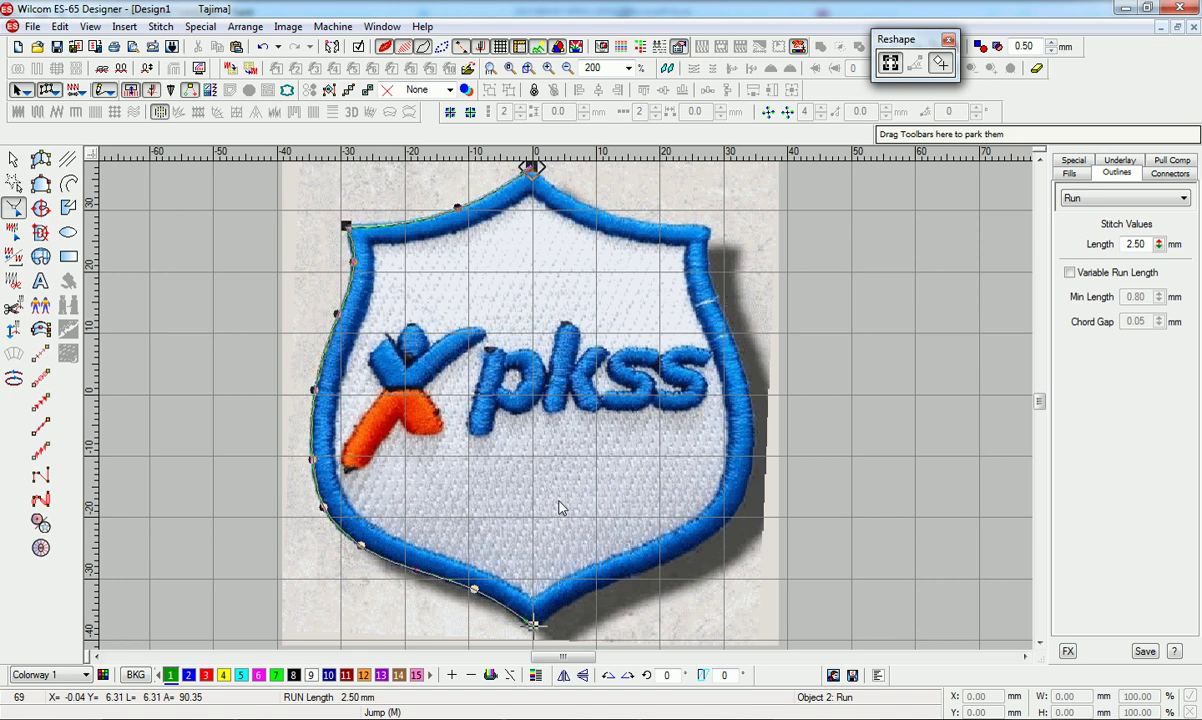
{"action": "middle_click", "coordinate": [538, 519]}
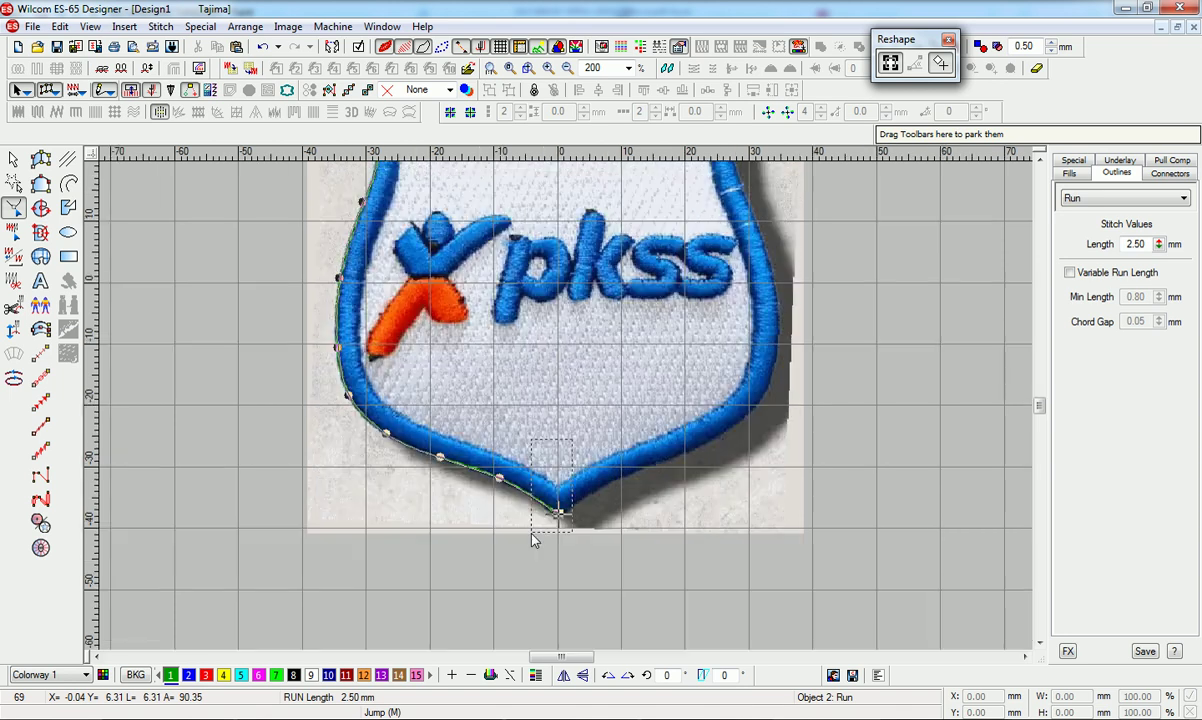
{"action": "key", "text": "Delete"}
{"action": "scroll", "coordinate": [414, 302], "scroll_direction": "up", "scroll_amount": 2}
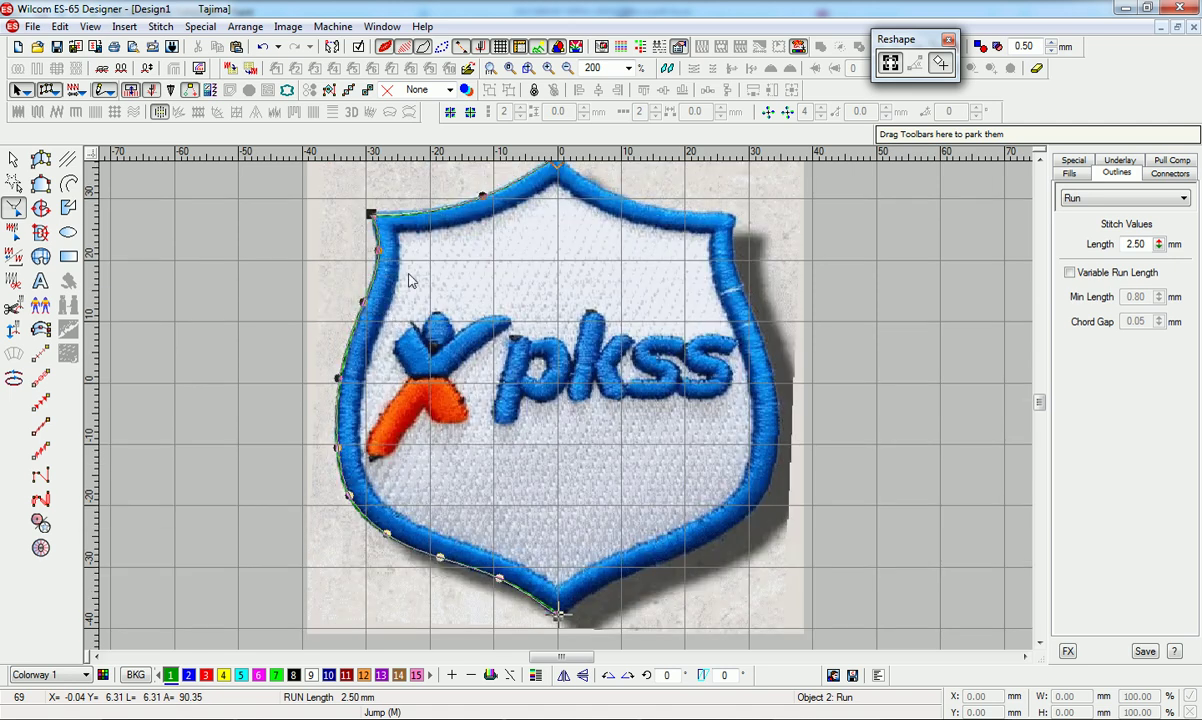
{"action": "middle_click", "coordinate": [513, 292]}
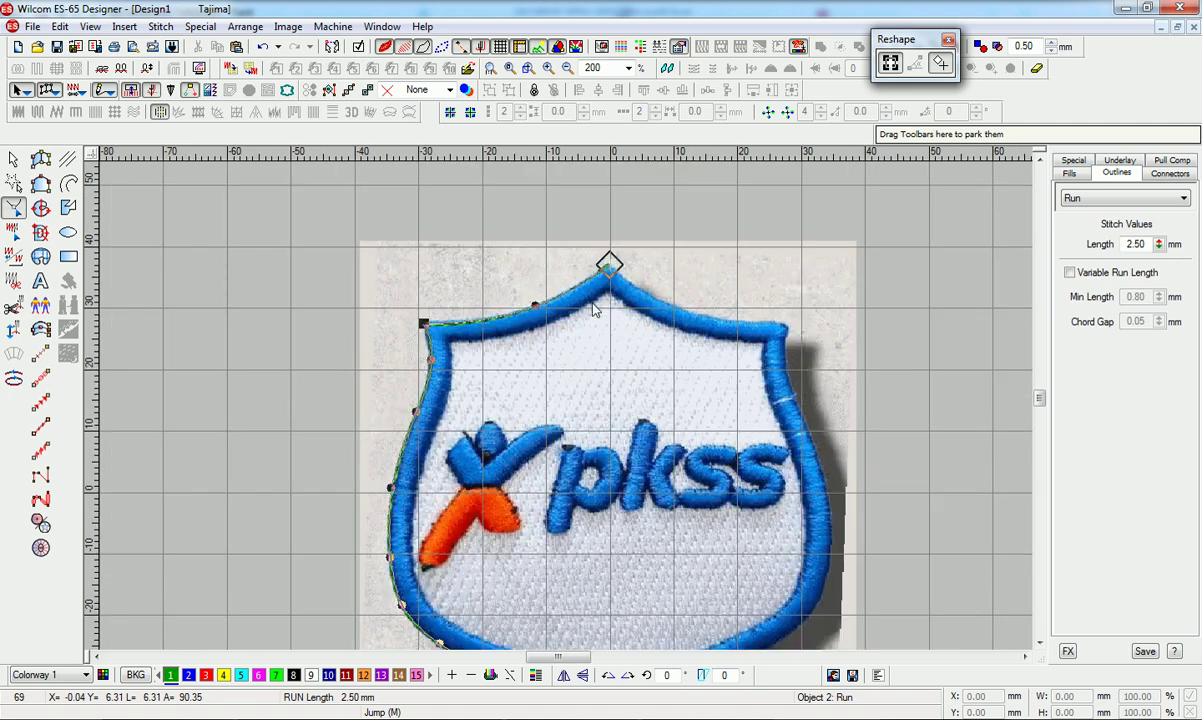
{"action": "key", "text": "Delete"}
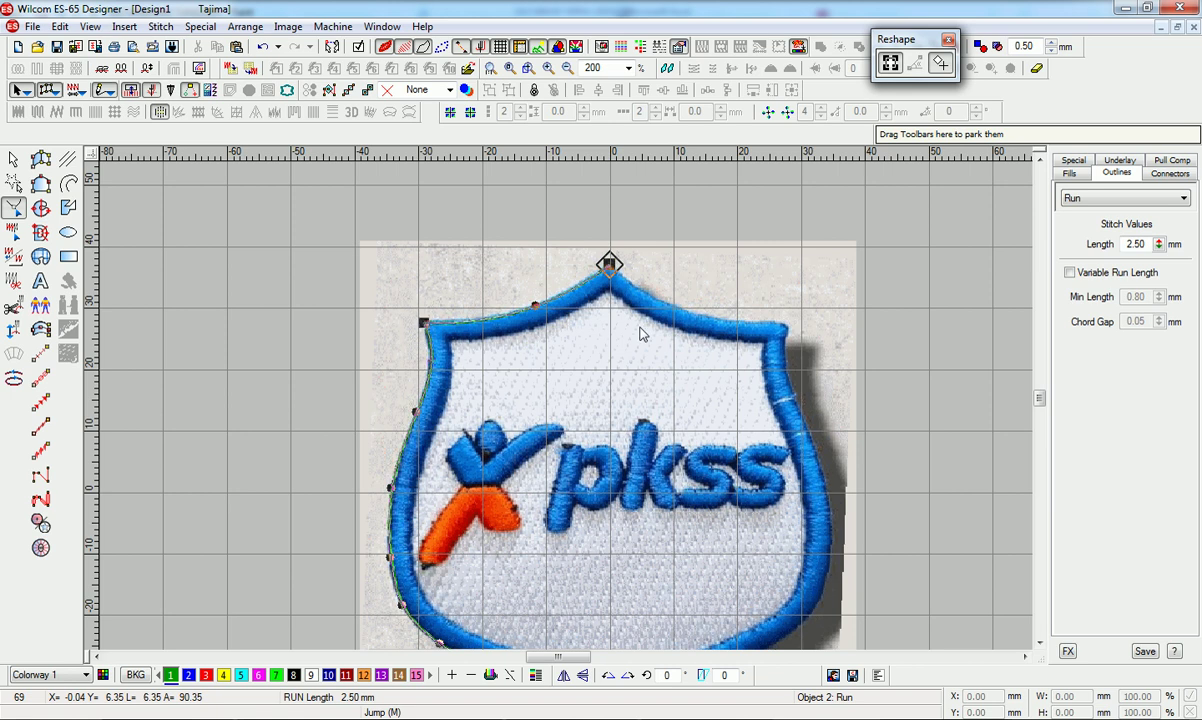
- Hide the reference bitmap and duplicate the left half outline
{"action": "key", "text": "shift+z"}
{"action": "key", "text": "d"}
{"action": "left_click", "coordinate": [13, 160]}
{"action": "key", "text": "z"}
{"action": "scroll", "coordinate": [565, 362], "scroll_direction": "down", "scroll_amount": 2}
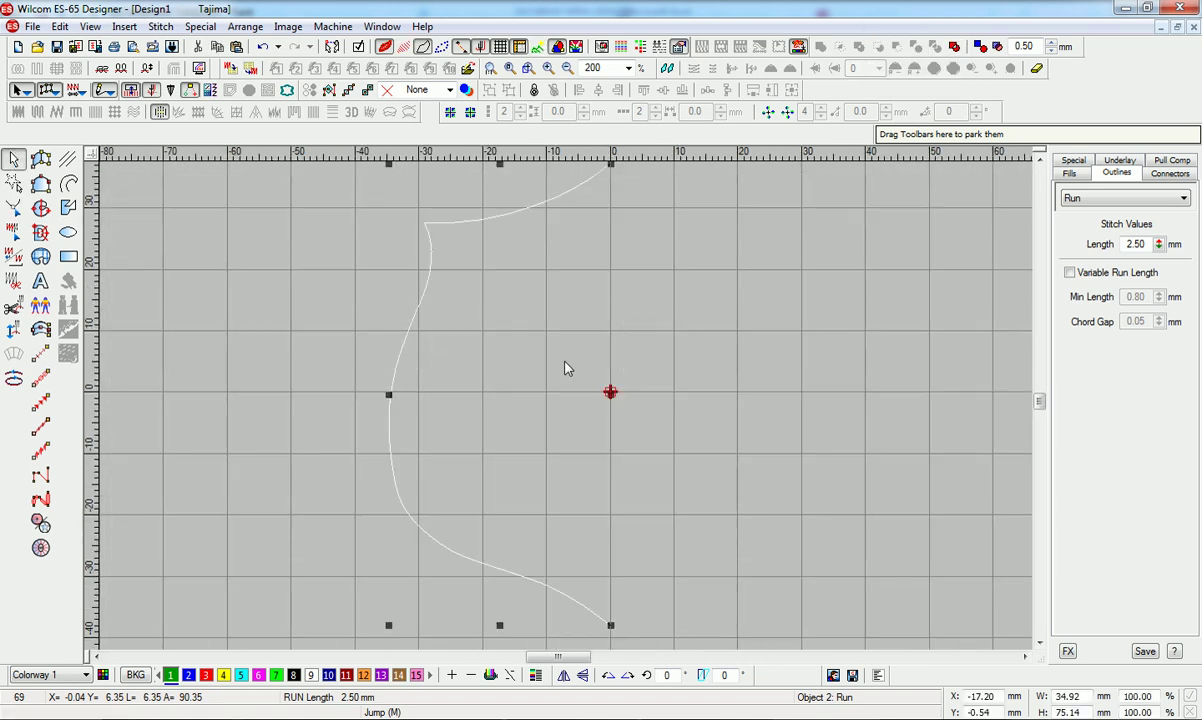
{"action": "right_click", "coordinate": [564, 369]}
{"action": "left_click", "coordinate": [547, 276]}
- Show the color-object list and size it so the object thumbnails and their numbers fit
{"action": "left_click", "coordinate": [678, 48]}
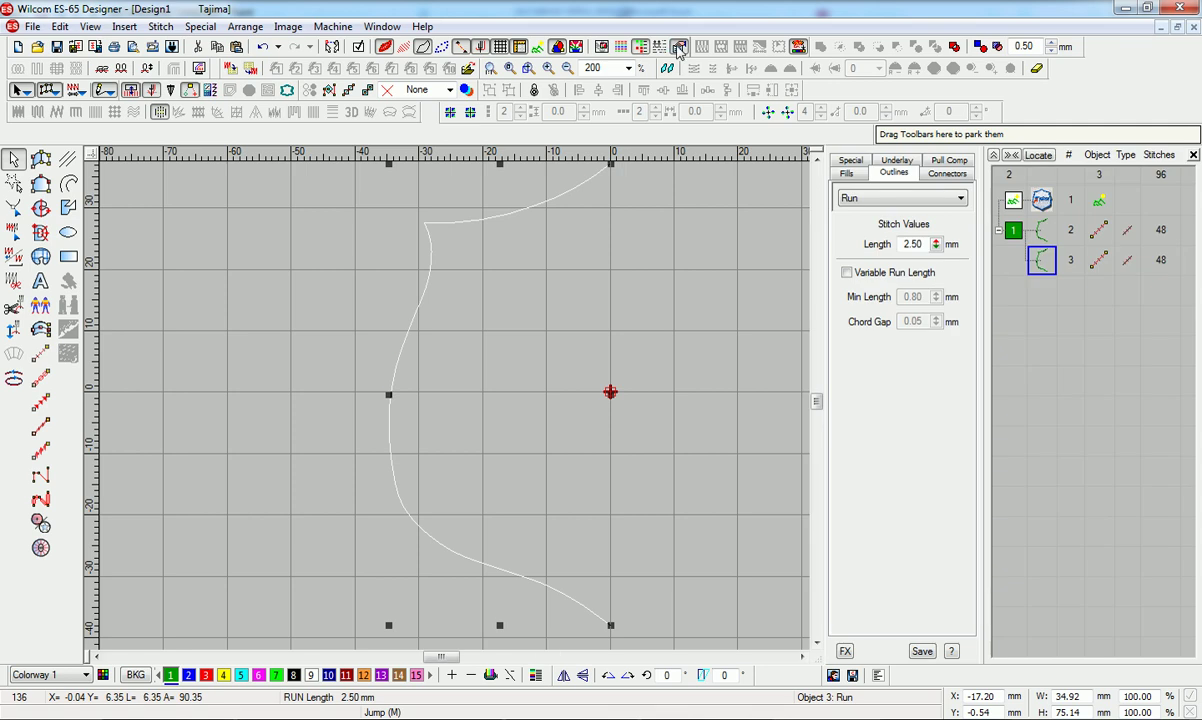
{"action": "left_click", "coordinate": [1012, 155]}
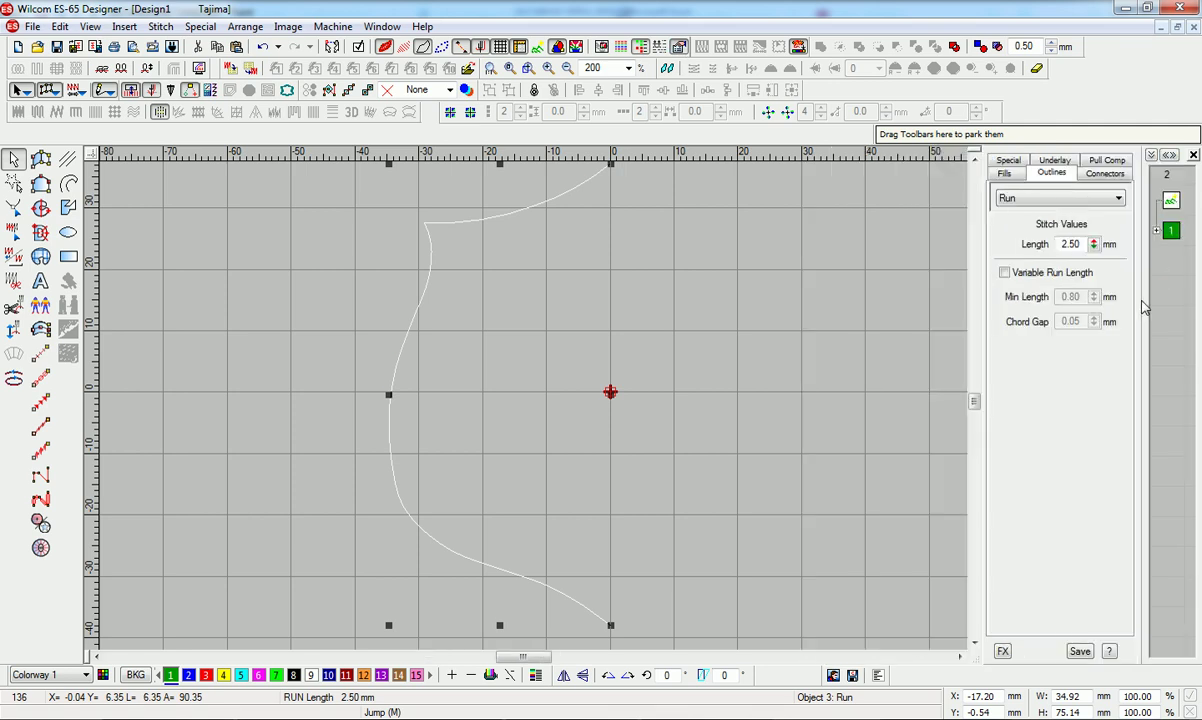
{"action": "left_click_drag", "start_coordinate": [1142, 302], "coordinate": [1078, 288]}
{"action": "left_click", "coordinate": [1095, 231]}
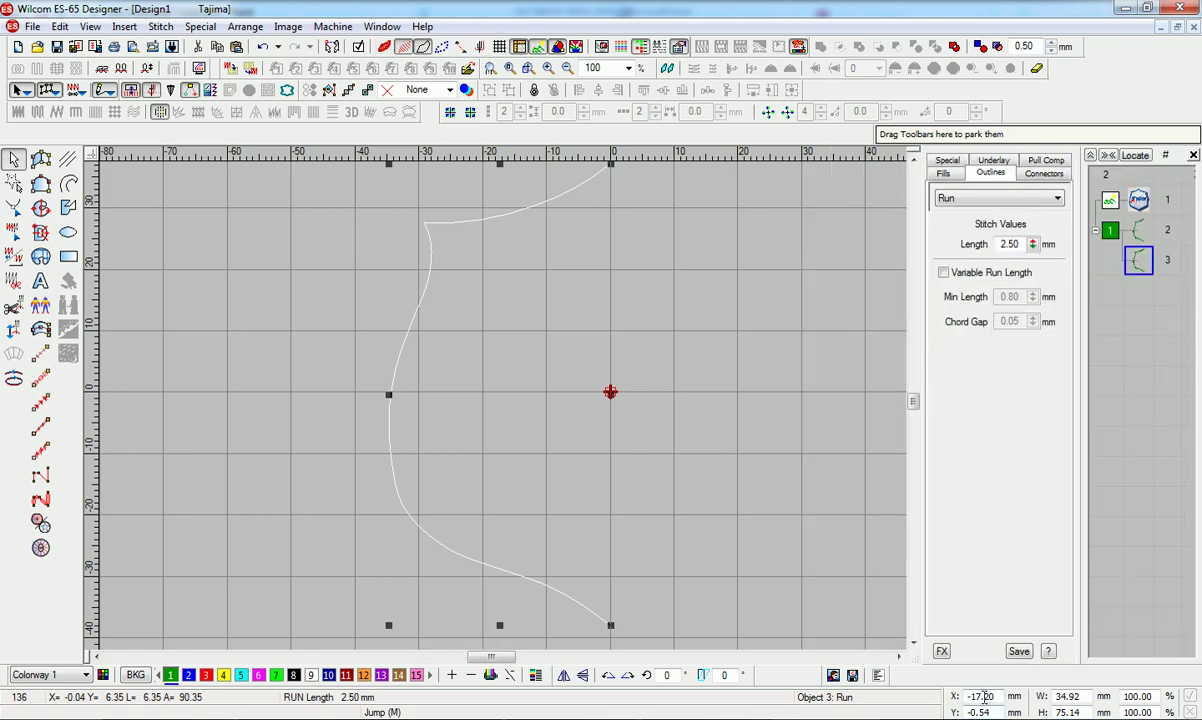
- Position the duplicate at X 17.20 mm and mirror it horizontally to form the shield's right half
{"action": "left_click_drag", "start_coordinate": [972, 697], "coordinate": [964, 697]}
{"action": "key", "text": "BackSpace"}
{"action": "key", "text": "Return"}
{"action": "key", "text": "shift+z"}
{"action": "key", "text": "d"}
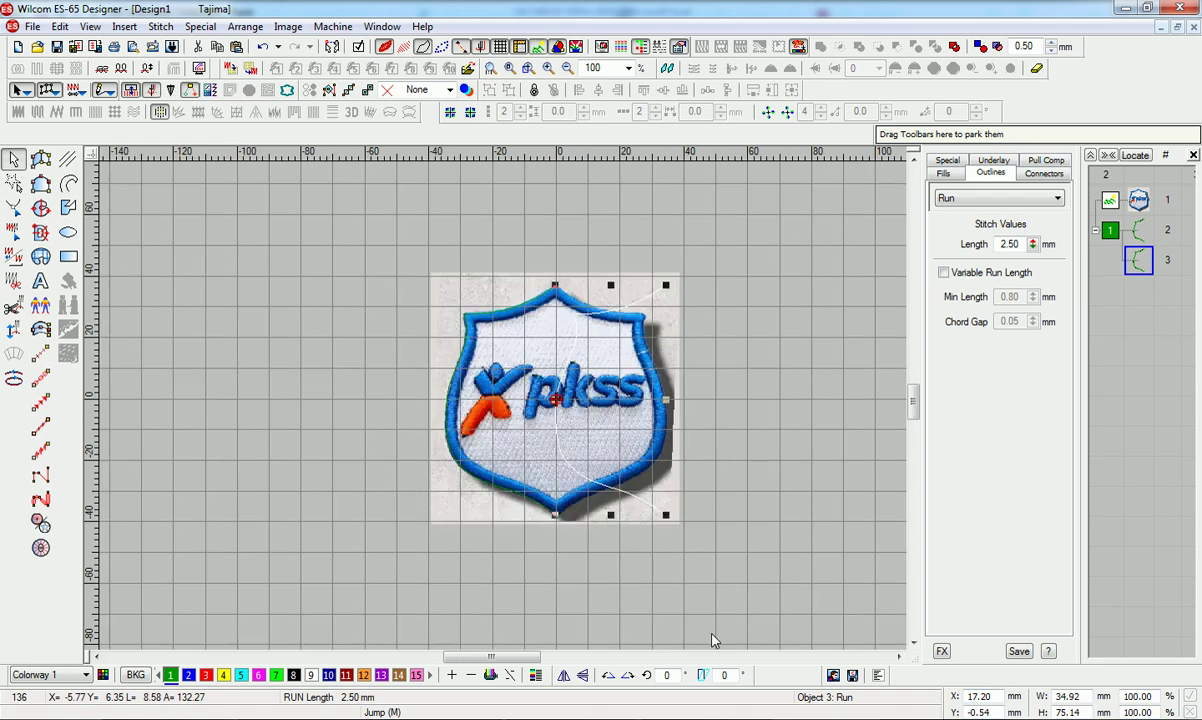
{"action": "key", "text": "d"}
- Select both half outlines and combine them into one closed Run outline of the shield
{"action": "key", "text": "ctrl+a"}
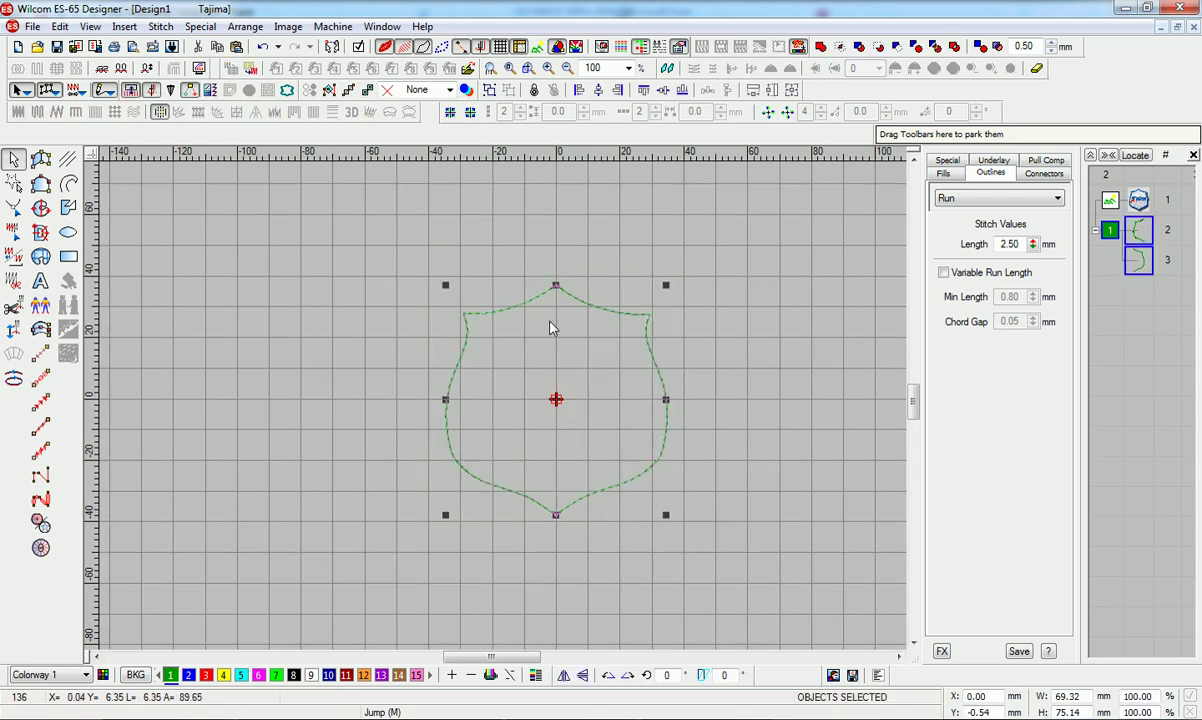
{"action": "left_click", "coordinate": [288, 27]}
{"action": "mouse_move", "coordinate": [245, 27]}
{"action": "mouse_move", "coordinate": [348, 216]}
{"action": "left_click", "coordinate": [455, 212]}
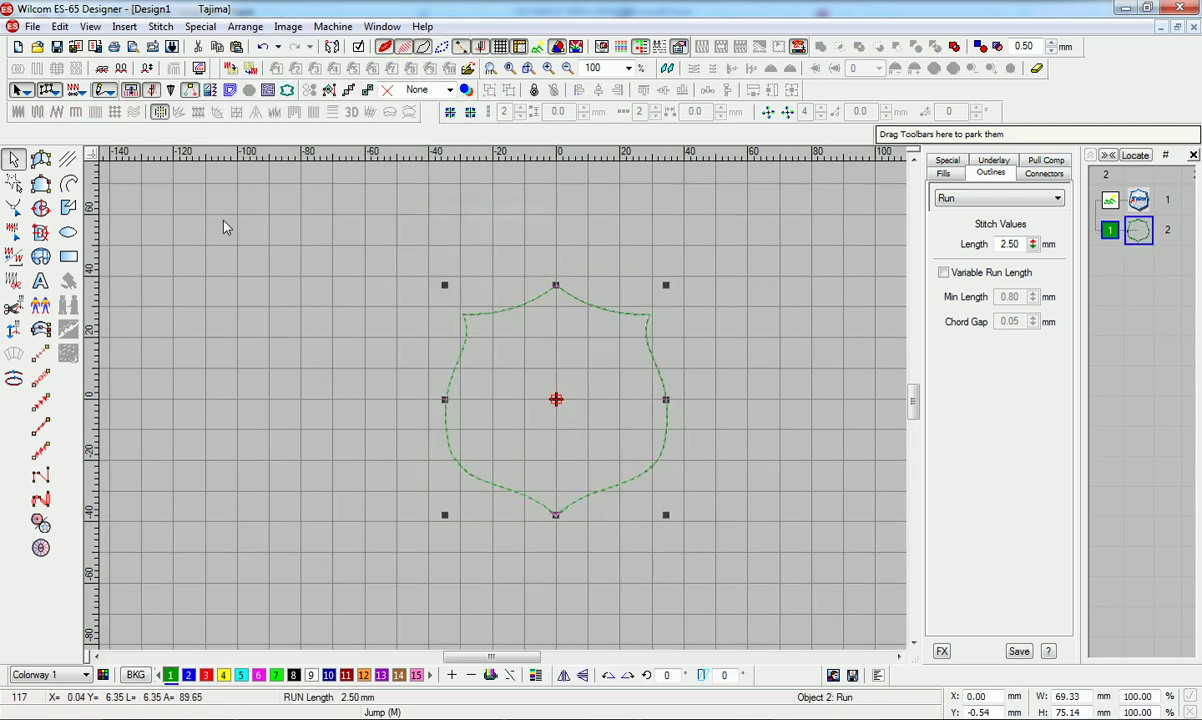
- Reshape the closed outline so the control point at its top tip sits on the vertical centre line
{"action": "left_click", "coordinate": [14, 208]}
{"action": "key", "text": "z"}
{"action": "key", "text": "p"}
{"action": "left_click_drag", "start_coordinate": [738, 341], "coordinate": [549, 601]}
{"action": "key", "text": "z"}
{"action": "left_click_drag", "start_coordinate": [609, 365], "coordinate": [142, 410]}
{"action": "key", "text": "z"}
{"action": "key", "text": "z"}
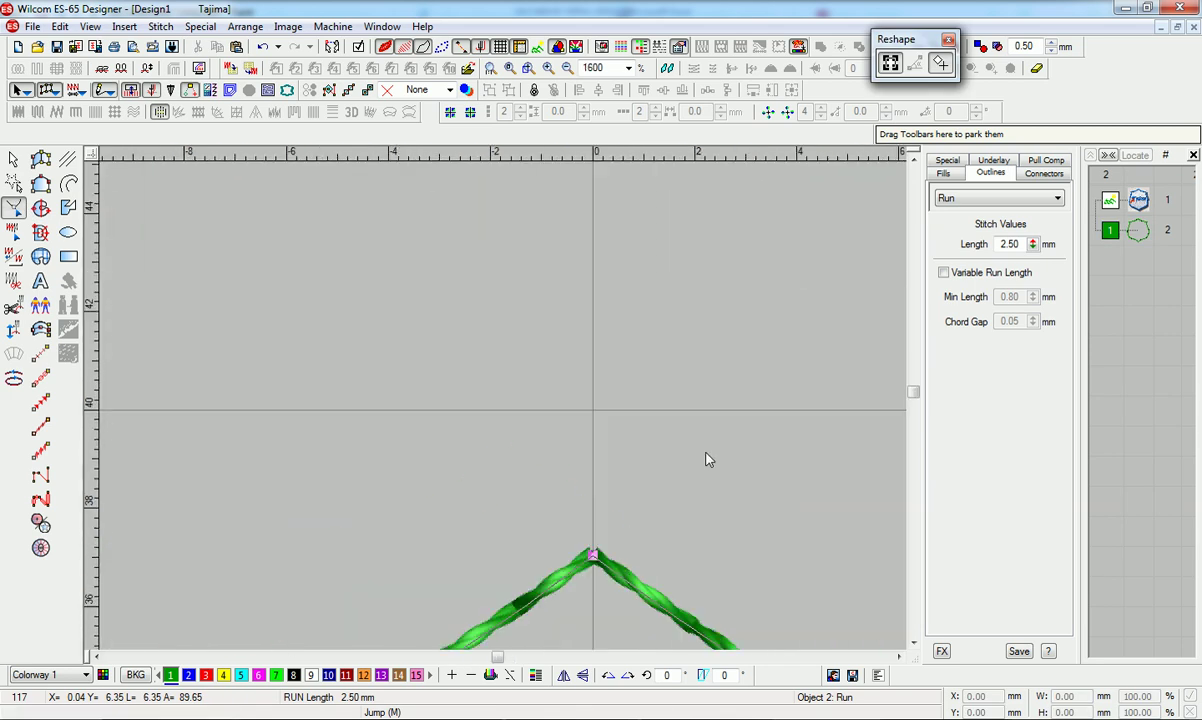
{"action": "key", "text": "z"}
{"action": "key", "text": "z"}
{"action": "scroll", "coordinate": [800, 432], "scroll_direction": "down", "scroll_amount": 3}
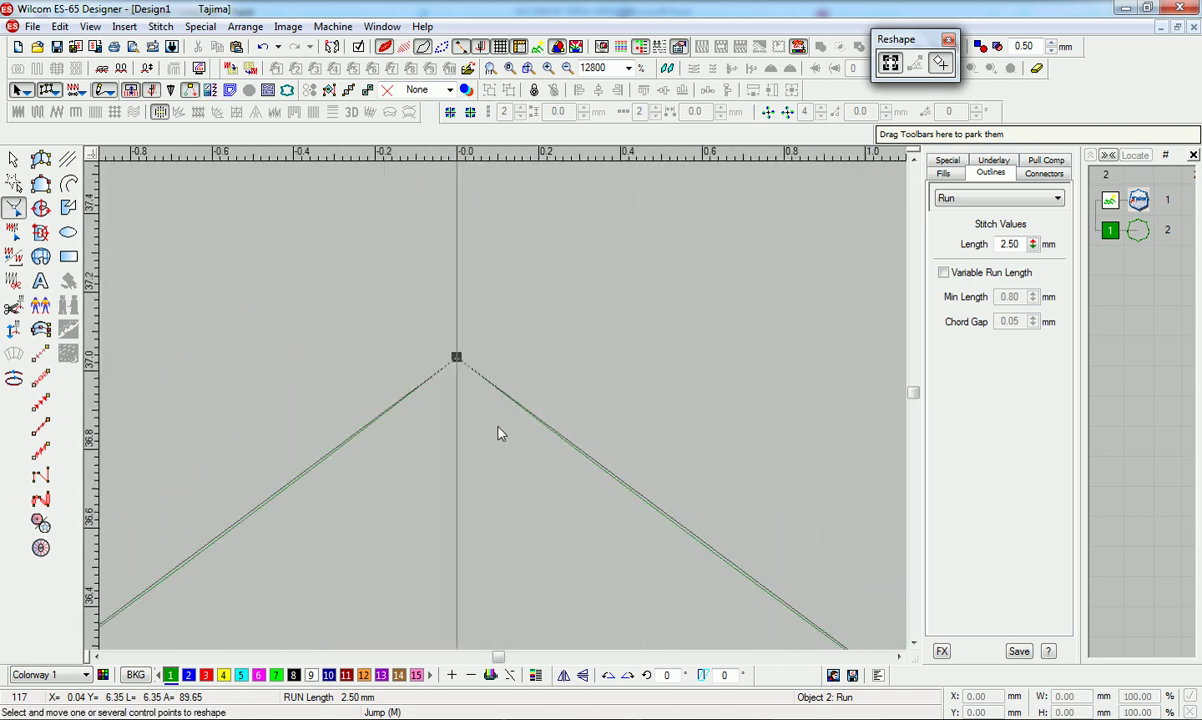
- Move the control point at the outline's bottom tip sideways onto the vertical centre line
{"action": "scroll", "coordinate": [500, 434], "scroll_direction": "down", "scroll_amount": 1}
{"action": "scroll", "coordinate": [500, 434], "scroll_direction": "up", "scroll_amount": 5}
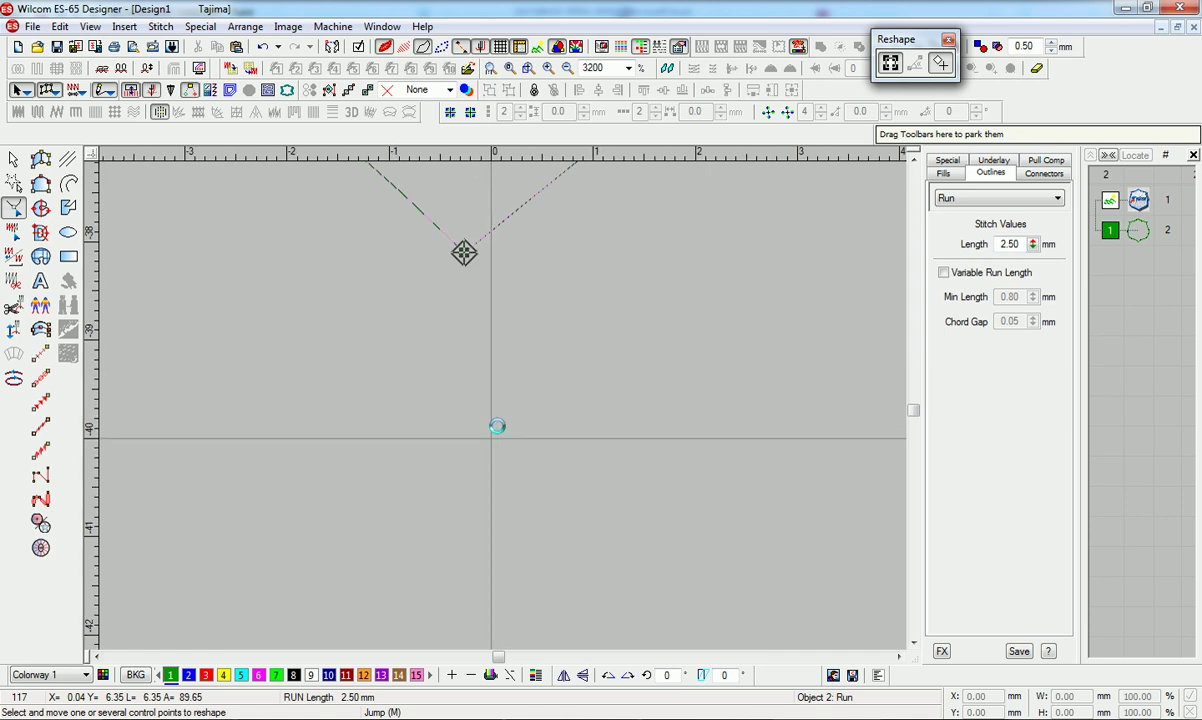
{"action": "scroll", "coordinate": [500, 434], "scroll_direction": "up", "scroll_amount": 1}
{"action": "left_click", "coordinate": [940, 63]}
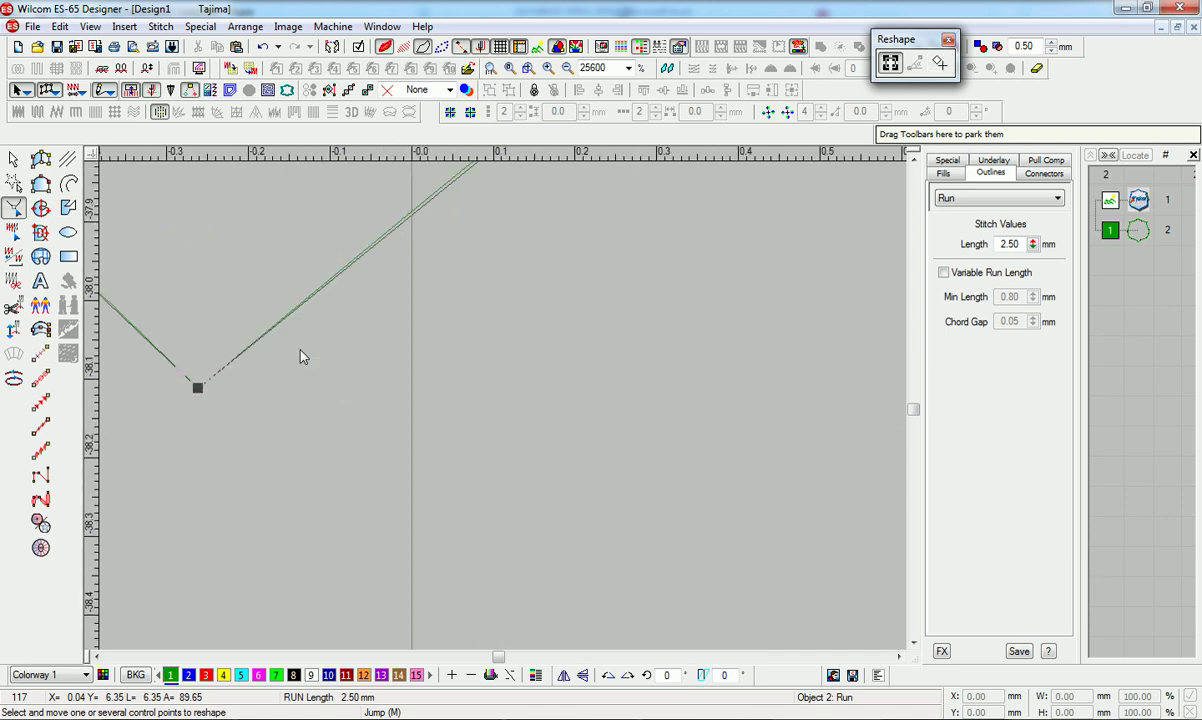
{"action": "left_click_drag", "start_coordinate": [197, 387], "coordinate": [413, 388]}
- Delete the surplus control points beside the bottom tip and along the outline's lower left and right curves
{"action": "scroll", "coordinate": [538, 397], "scroll_direction": "down", "scroll_amount": 6}
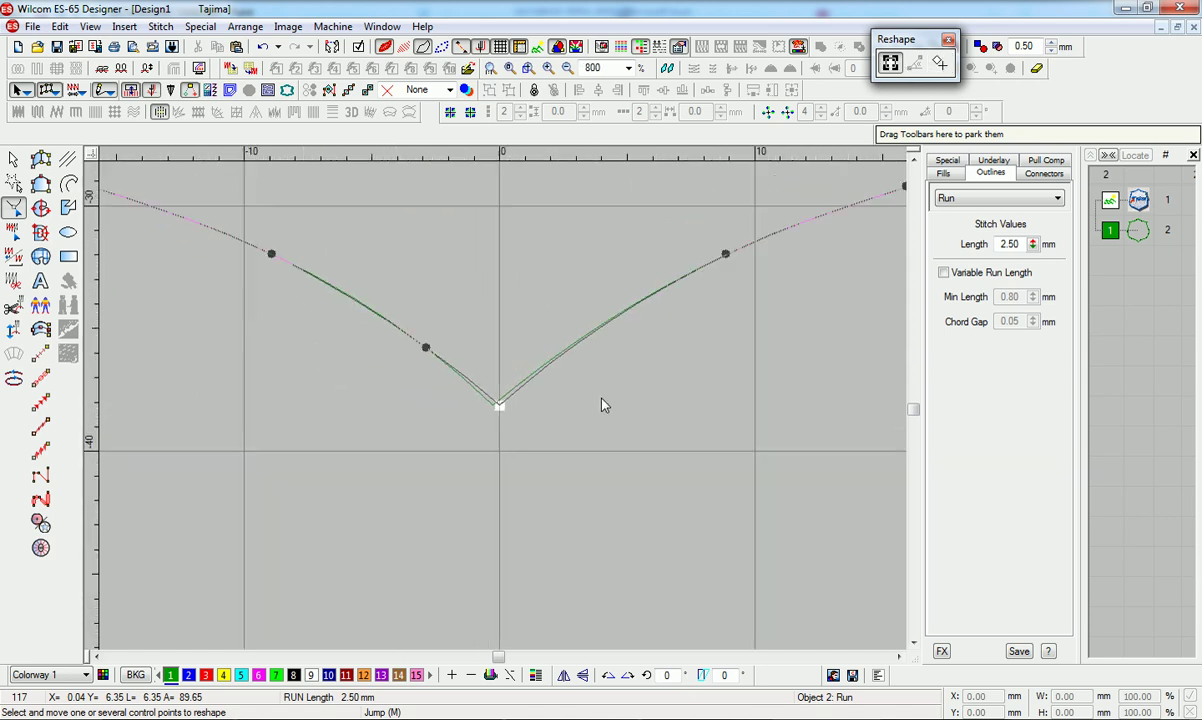
{"action": "left_click_drag", "start_coordinate": [496, 334], "coordinate": [452, 398]}
{"action": "key", "text": "Delete"}
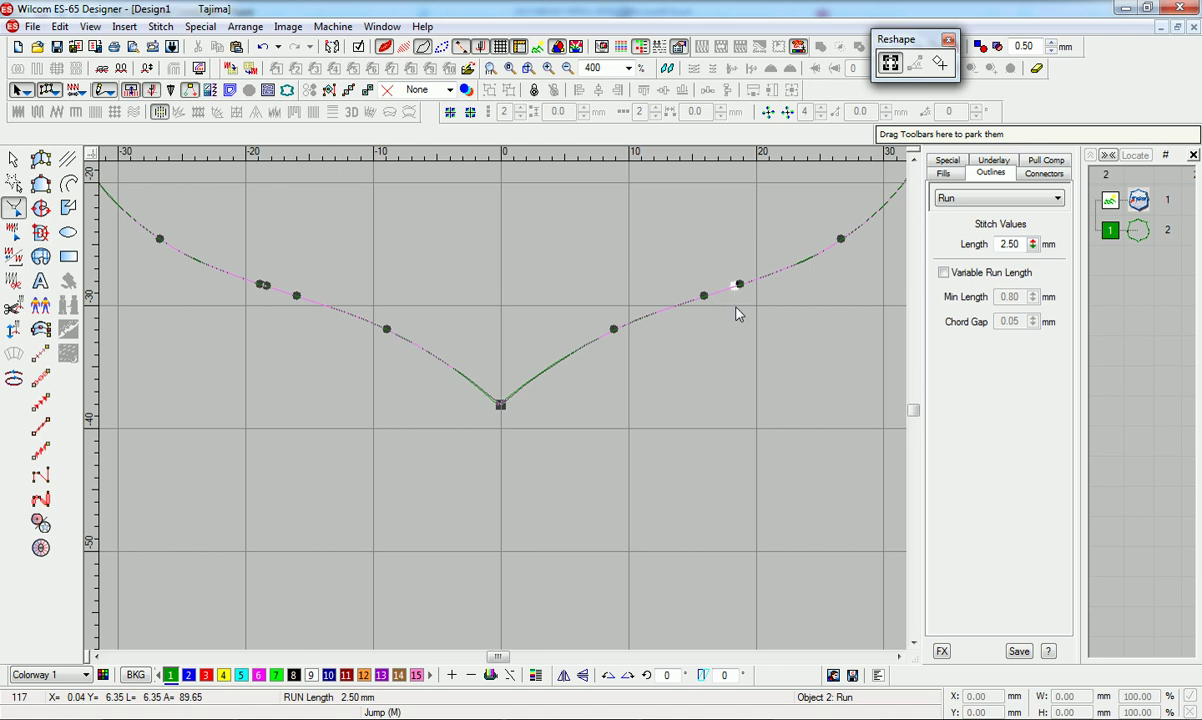
{"action": "left_click_drag", "start_coordinate": [270, 303], "coordinate": [270, 303]}
{"action": "key", "text": "Delete"}
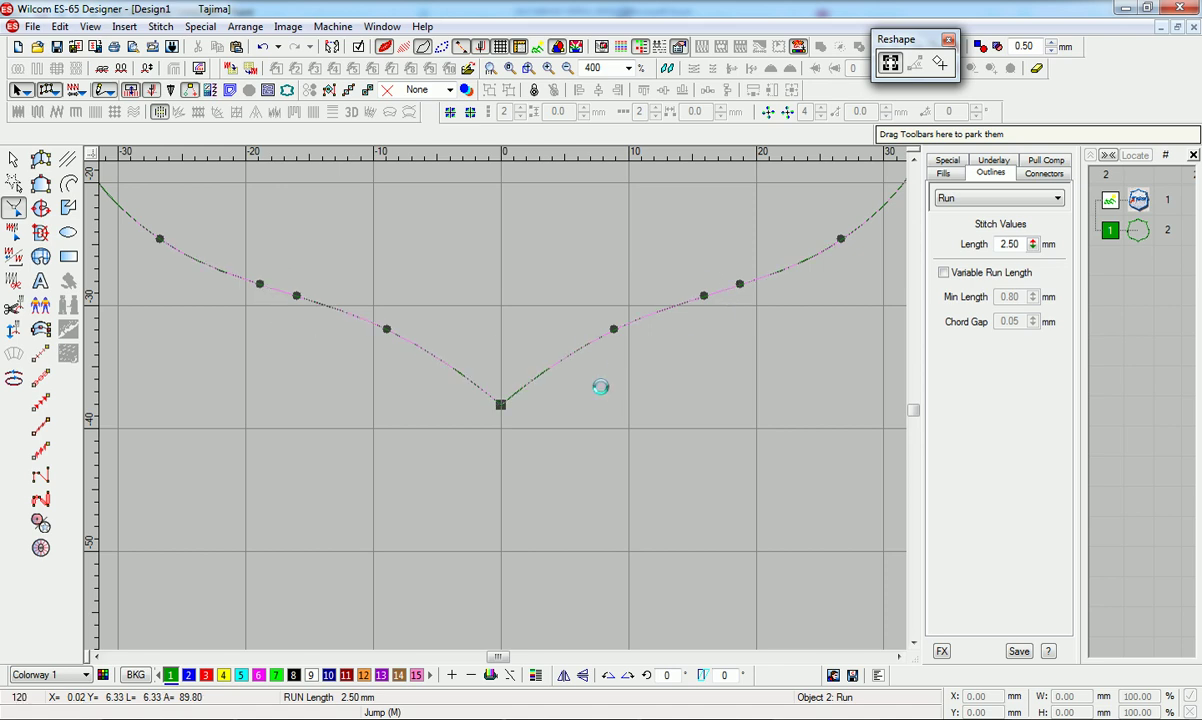
{"action": "scroll", "coordinate": [600, 387], "scroll_direction": "down", "scroll_amount": 2}
{"action": "scroll", "coordinate": [600, 387], "scroll_direction": "up", "scroll_amount": 1}
{"action": "scroll", "coordinate": [602, 392], "scroll_direction": "up", "scroll_amount": 2}
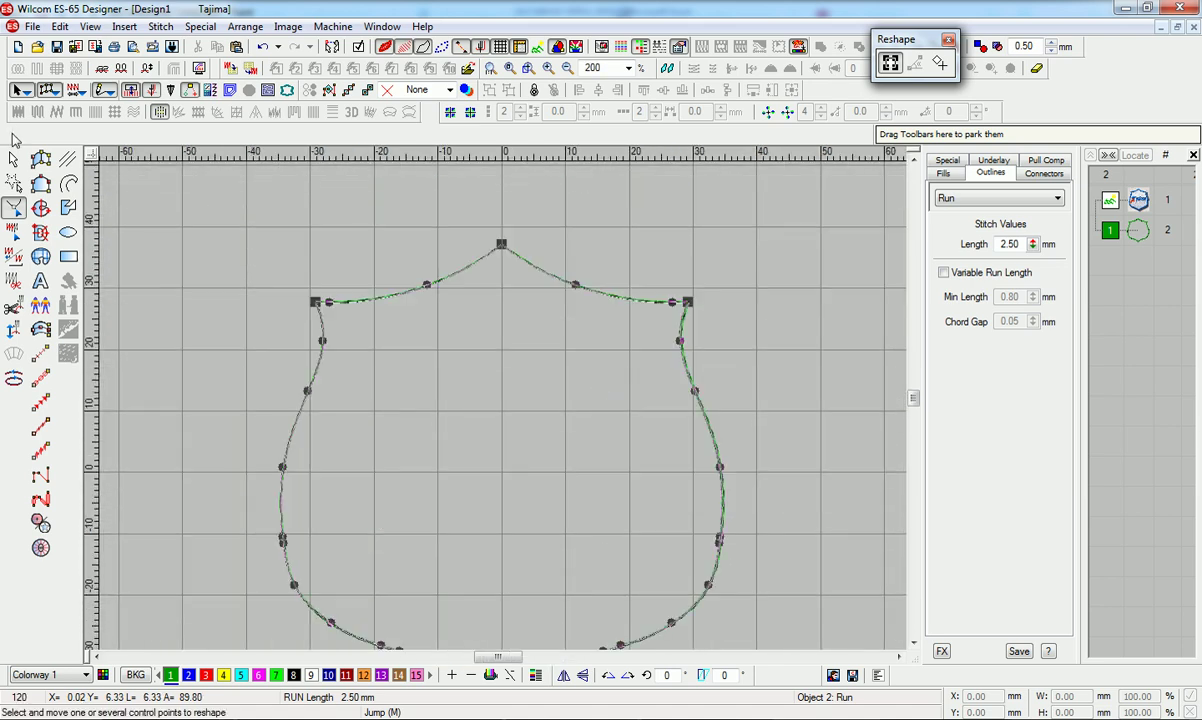
- Convert the shield outline into an Input C satin column, then select it with its special properties displayed
{"action": "left_click", "coordinate": [14, 159]}
{"action": "left_click", "coordinate": [41, 329]}
{"action": "scroll", "coordinate": [400, 382], "scroll_direction": "down", "scroll_amount": 1}
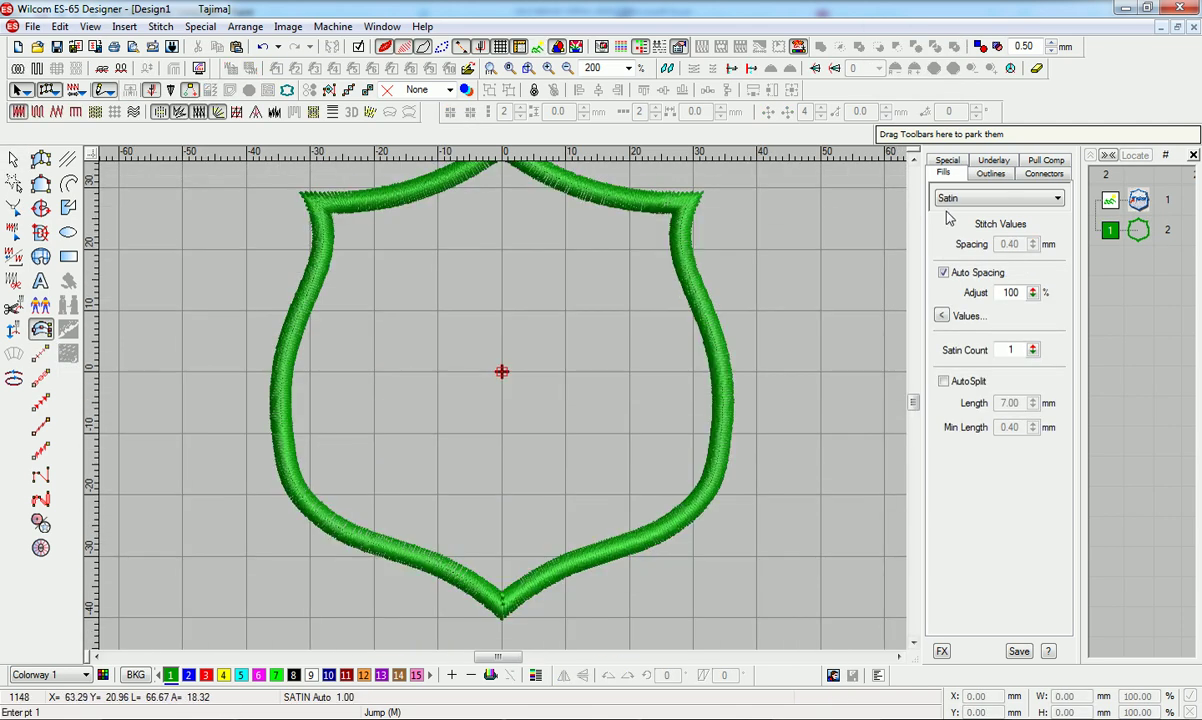
{"action": "key", "text": "shift+z"}
{"action": "left_click", "coordinate": [948, 161]}
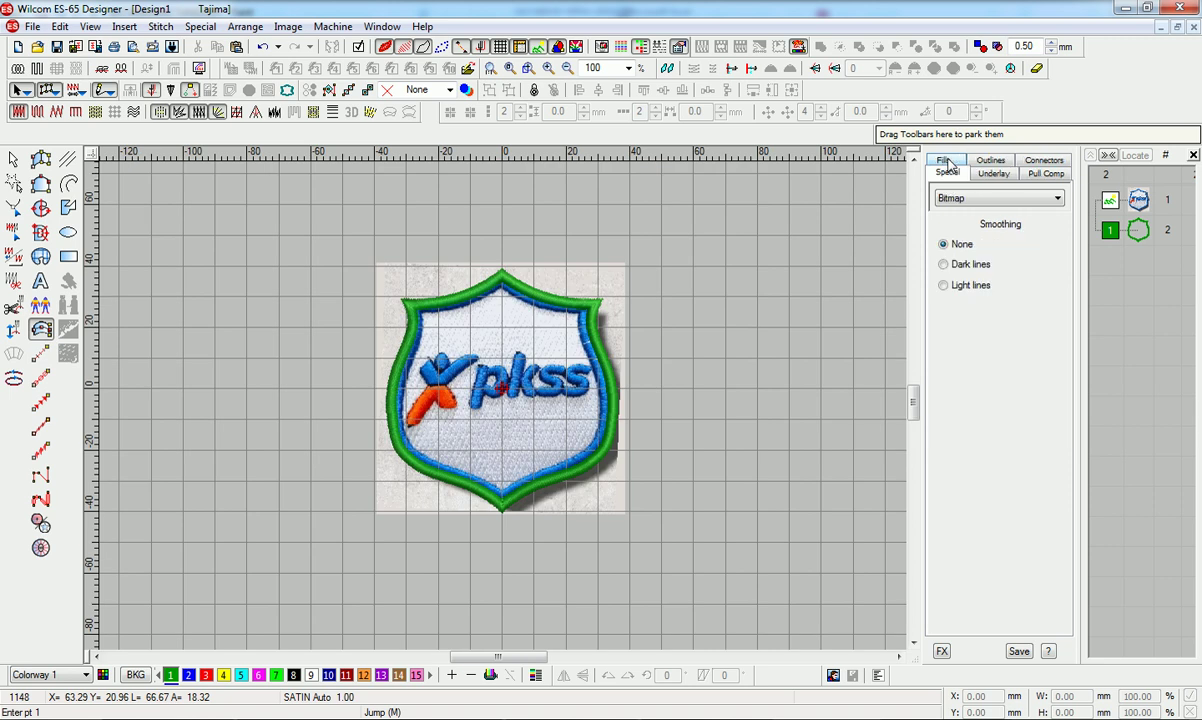
{"action": "left_click", "coordinate": [1146, 230]}
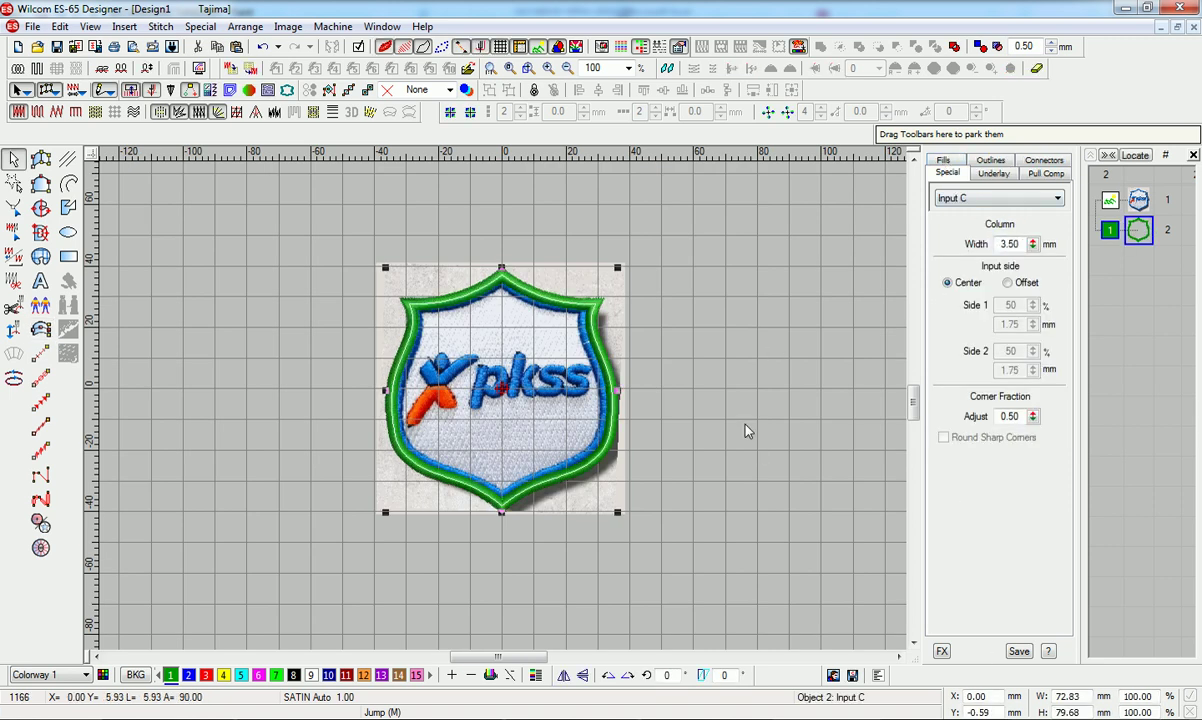
- Apply Smart Corners to the shield's satin border
{"action": "key", "text": "z"}
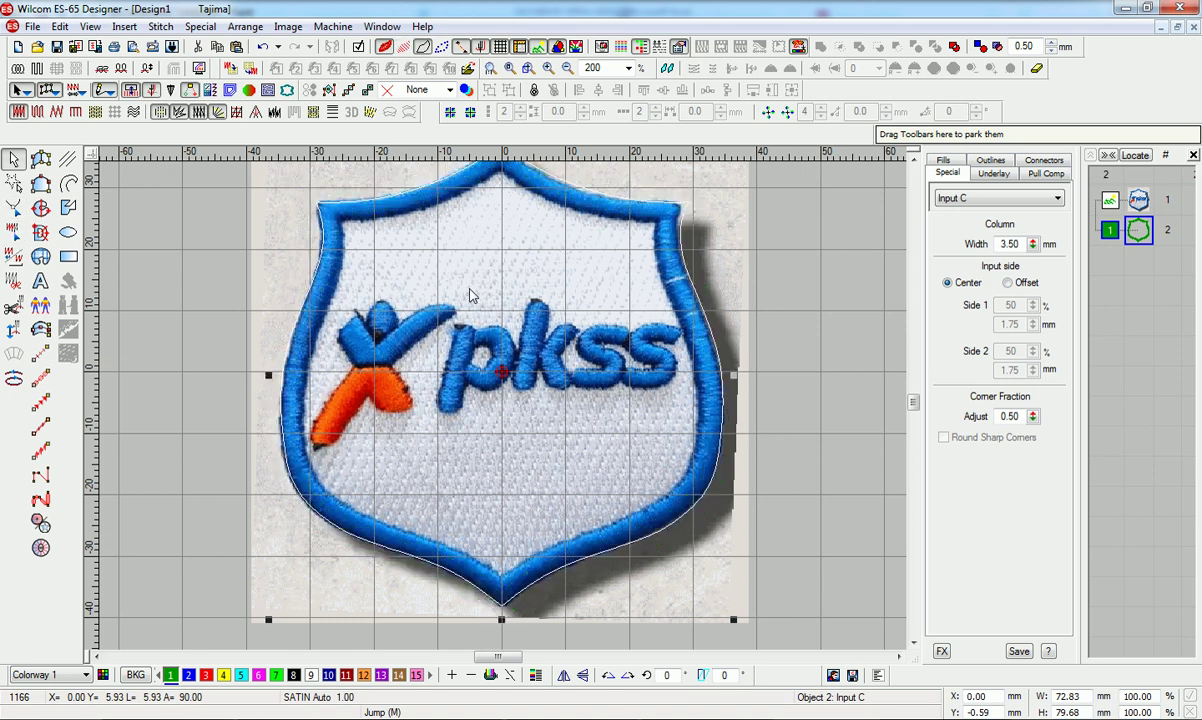
{"action": "key", "text": "s"}
{"action": "left_click", "coordinate": [262, 113]}
{"action": "key", "text": "shift+z"}
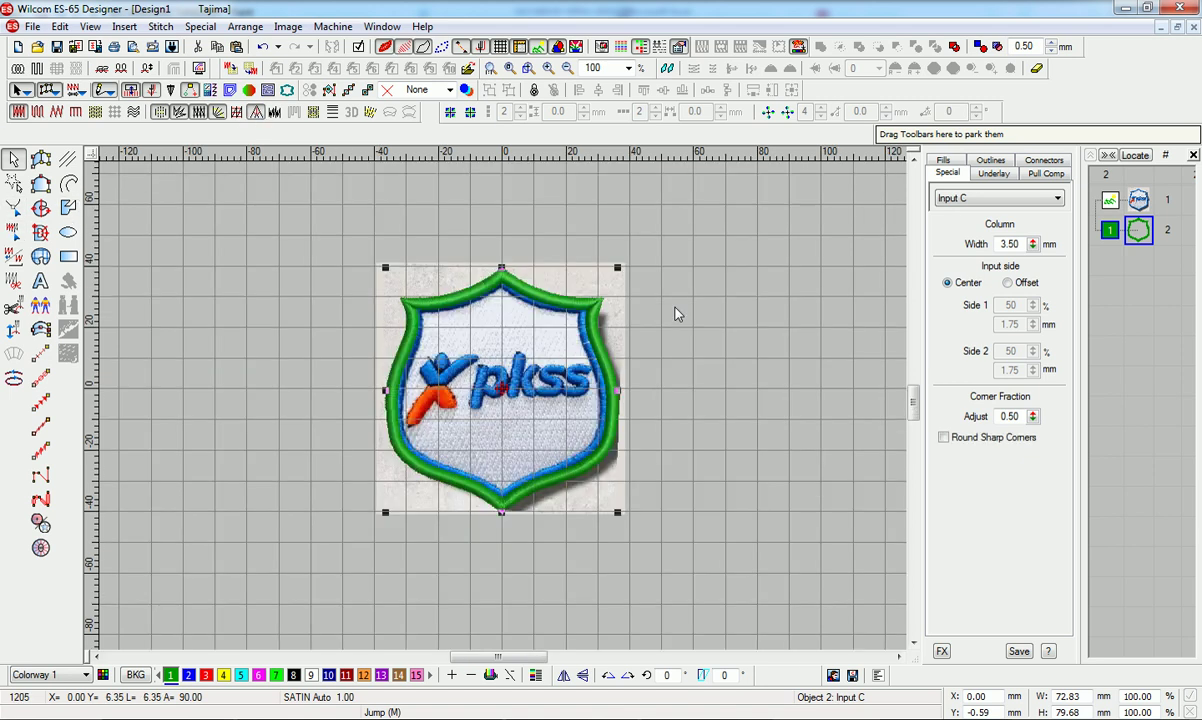
- Reshape the satin border, removing the extra control points on its lower left and right curves
{"action": "key", "text": "z"}
{"action": "scroll", "coordinate": [602, 484], "scroll_direction": "down", "scroll_amount": 1}
{"action": "key", "text": "h"}
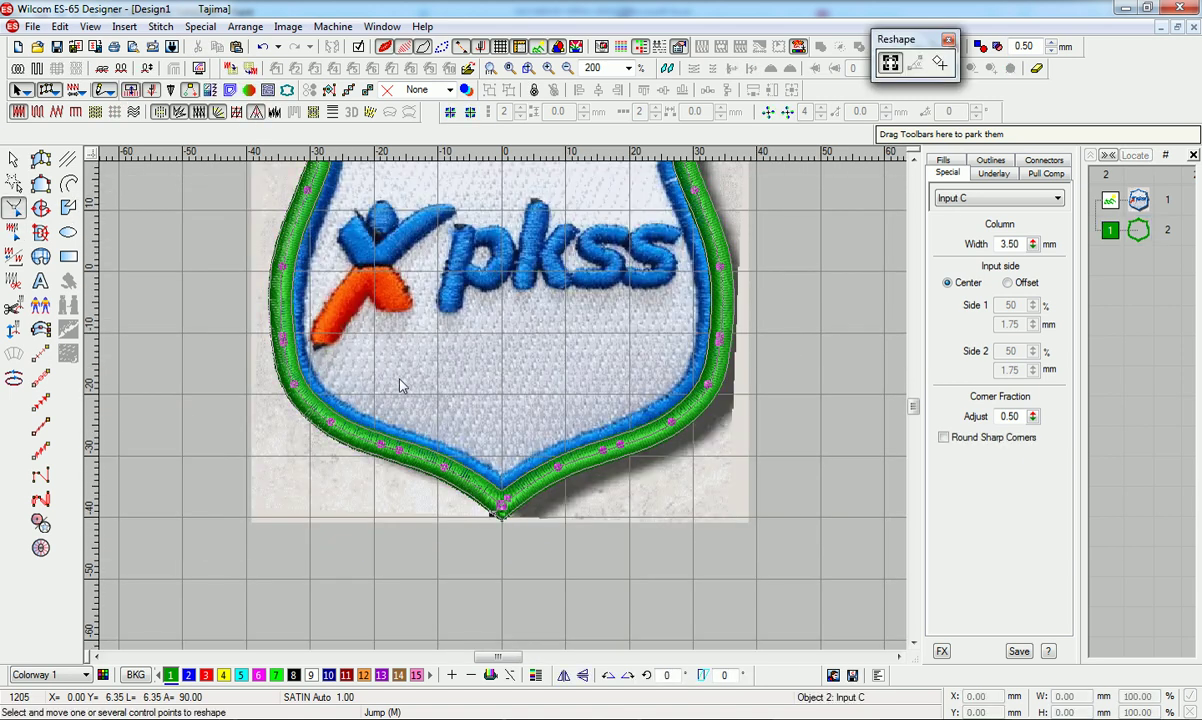
{"action": "left_click_drag", "start_coordinate": [425, 401], "coordinate": [395, 524]}
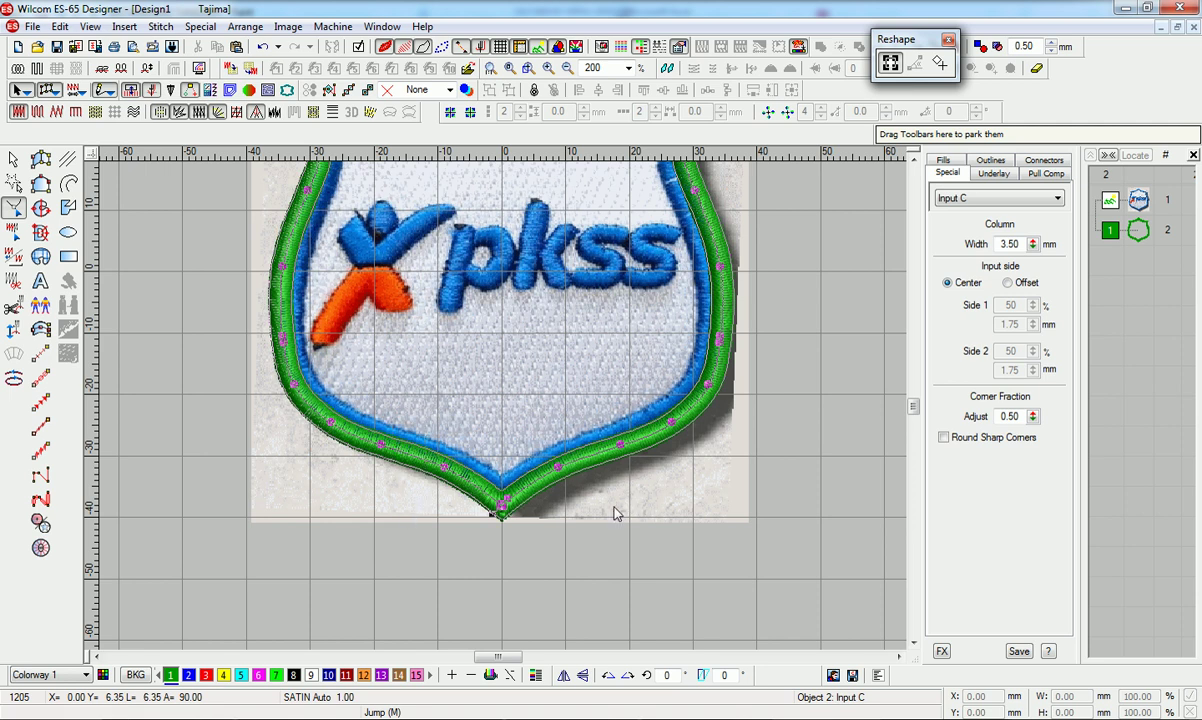
- Delete the surplus control points along the left and right sides of the satin border and finish reshaping
{"action": "left_click_drag", "start_coordinate": [470, 492], "coordinate": [472, 490]}
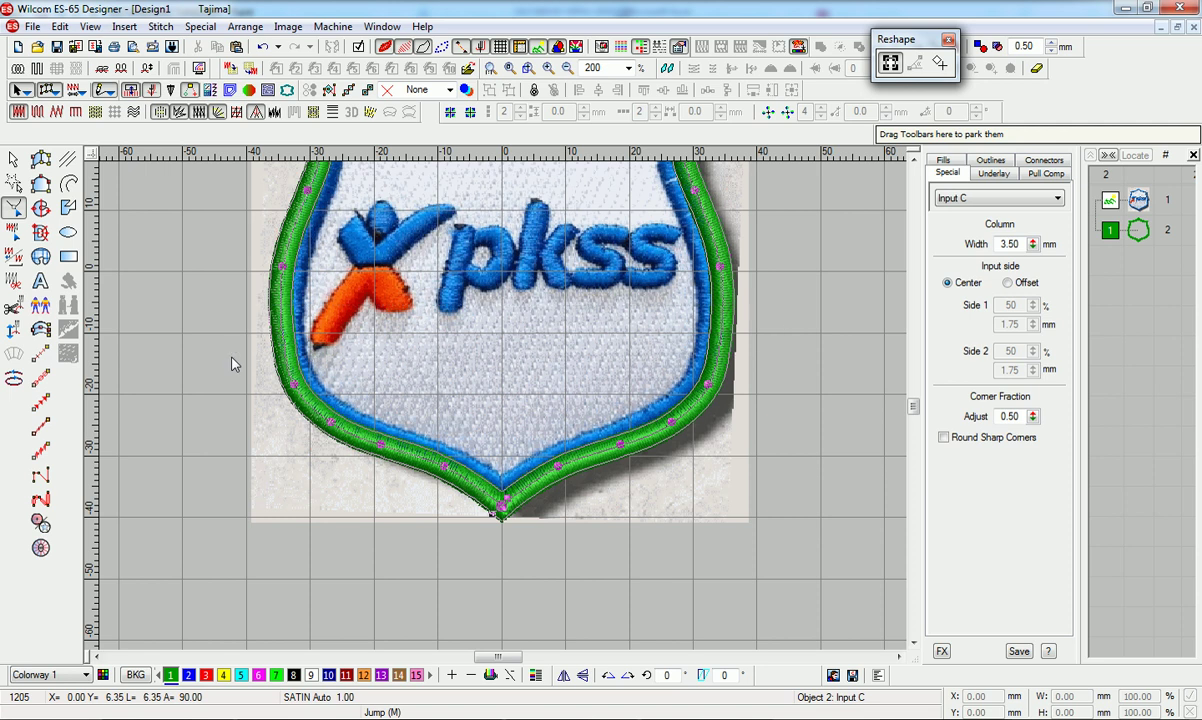
{"action": "key", "text": "Delete"}
{"action": "scroll", "coordinate": [760, 288], "scroll_direction": "up", "scroll_amount": 2}
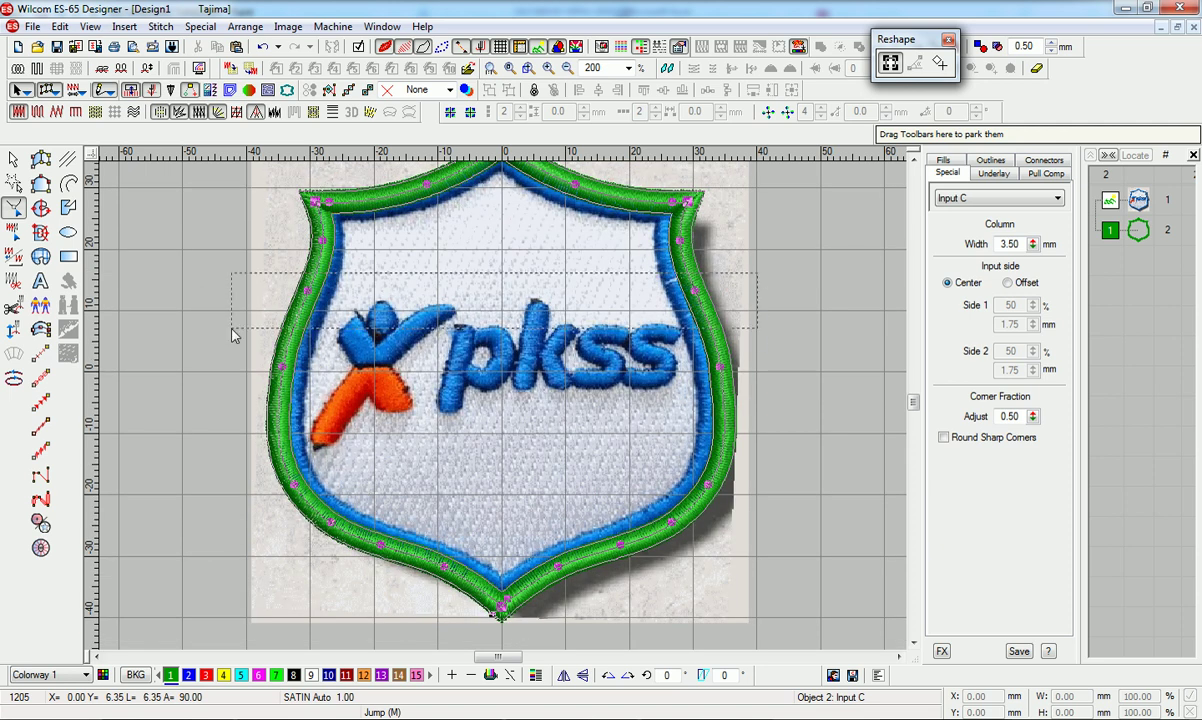
{"action": "left_click_drag", "start_coordinate": [232, 329], "coordinate": [232, 328]}
{"action": "key", "text": "Delete"}
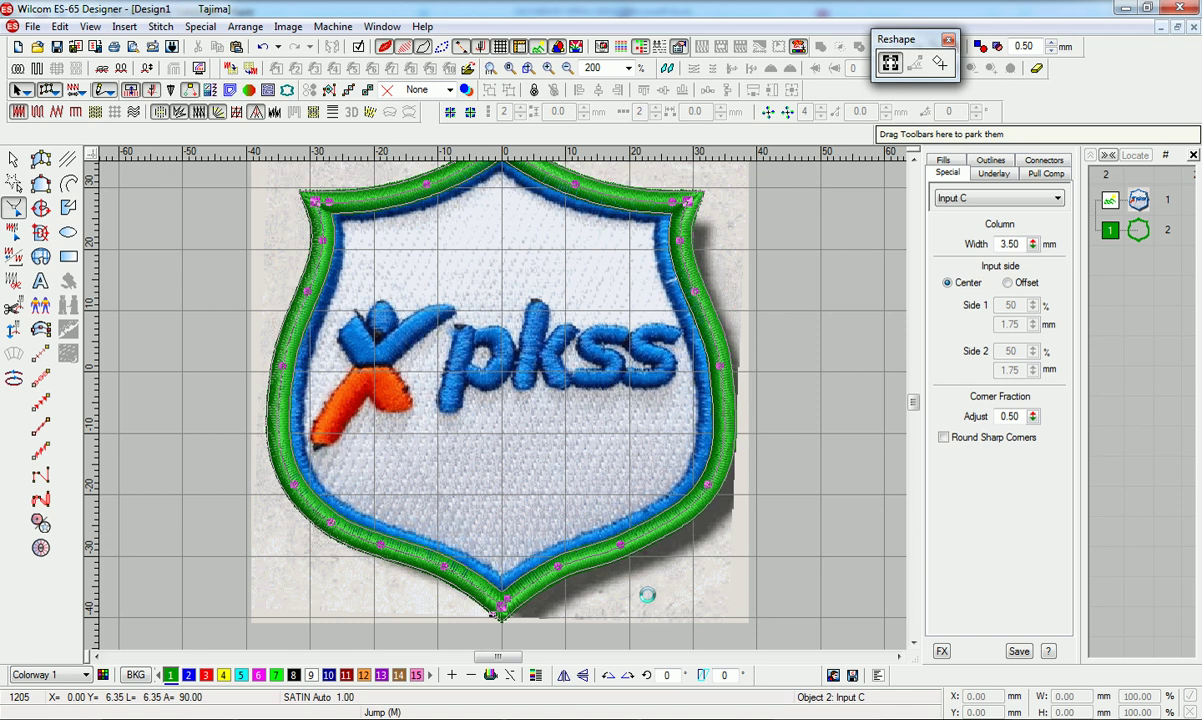
{"action": "key", "text": "d"}
{"action": "key", "text": "shift+z"}
{"action": "left_click", "coordinate": [13, 159]}
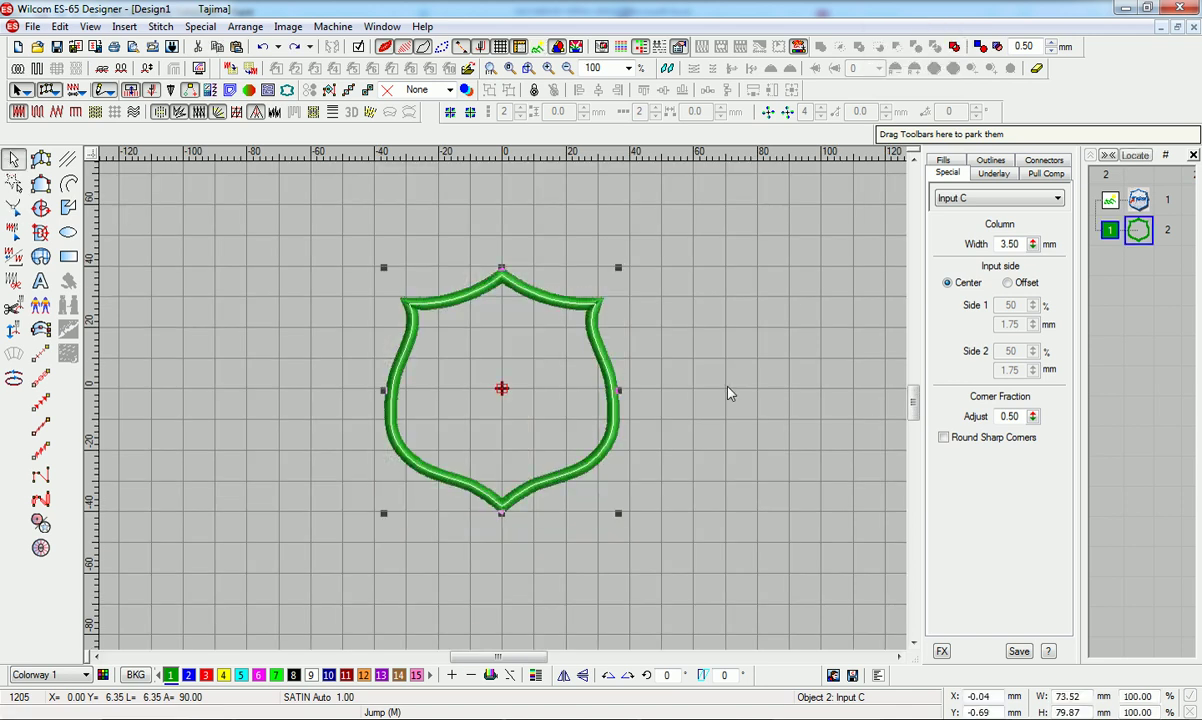
- Duplicate the green satin shield border in place
{"action": "left_click", "coordinate": [730, 394]}
{"action": "left_click", "coordinate": [614, 402]}
{"action": "right_click", "coordinate": [535, 430]}
{"action": "left_click", "coordinate": [598, 312]}
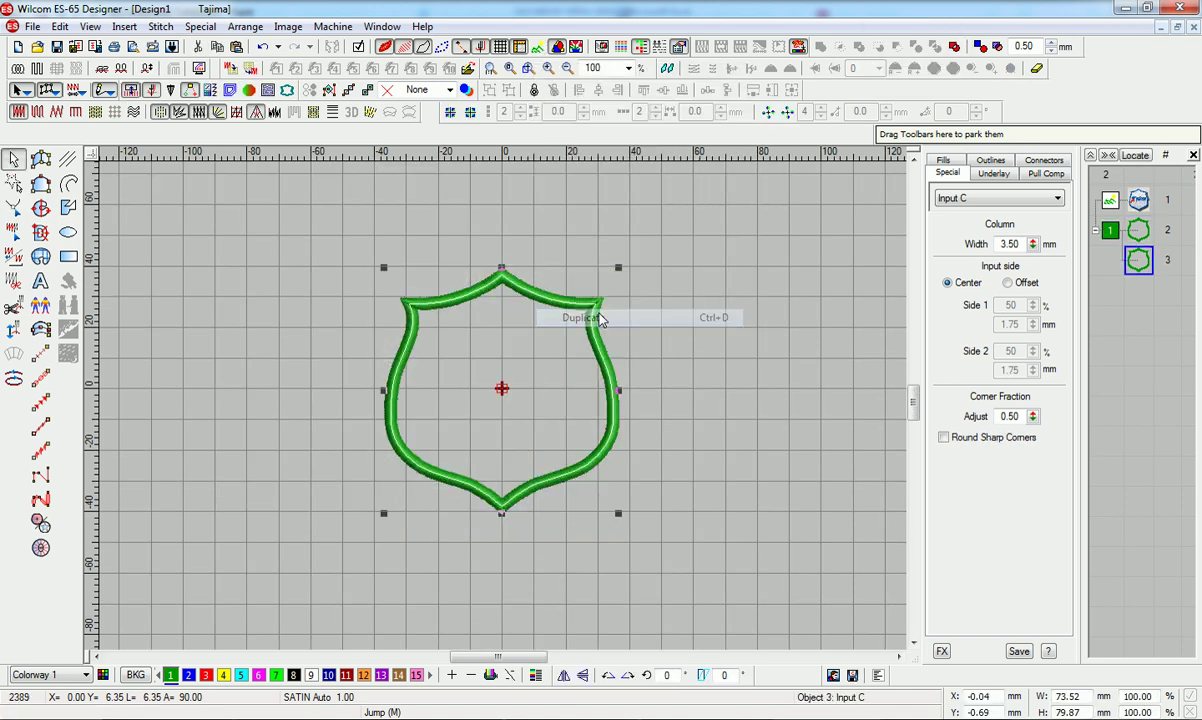
- Convert one of the two outlines into a Tatami complex fill in white colour 9, sequenced before the satin border
{"action": "right_click", "coordinate": [580, 395]}
{"action": "mouse_move", "coordinate": [625, 372]}
{"action": "left_click", "coordinate": [760, 401]}
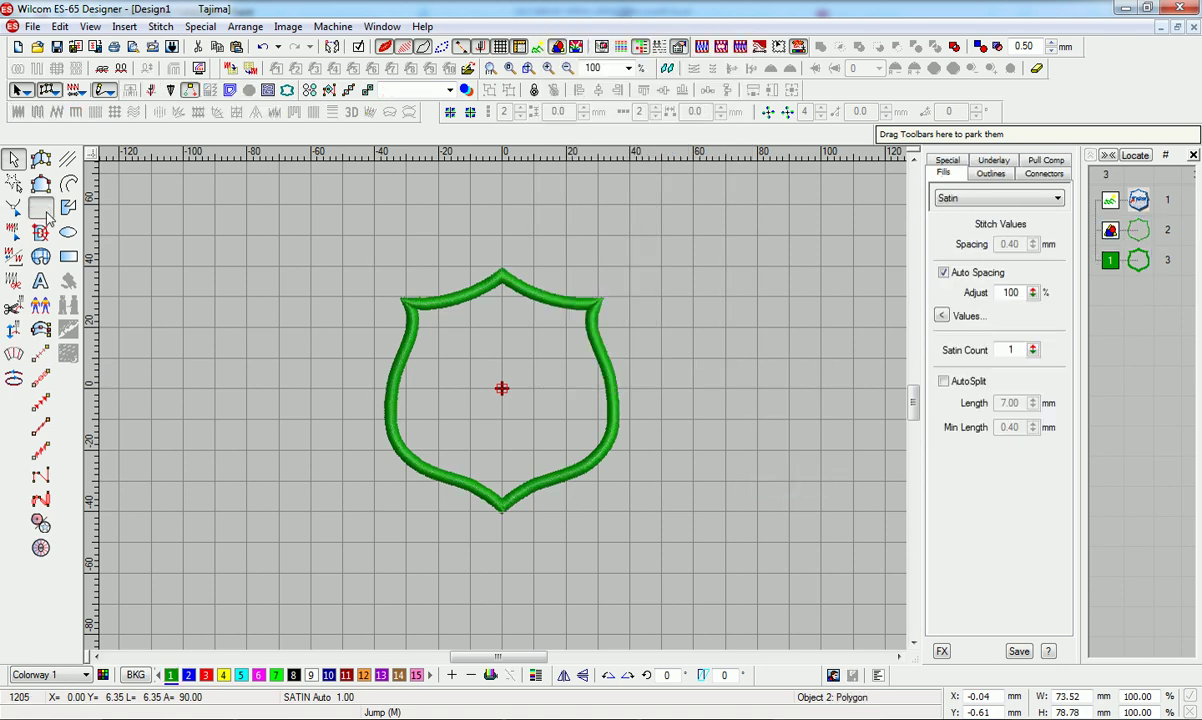
{"action": "left_click", "coordinate": [36, 112]}
{"action": "left_click", "coordinate": [38, 115]}
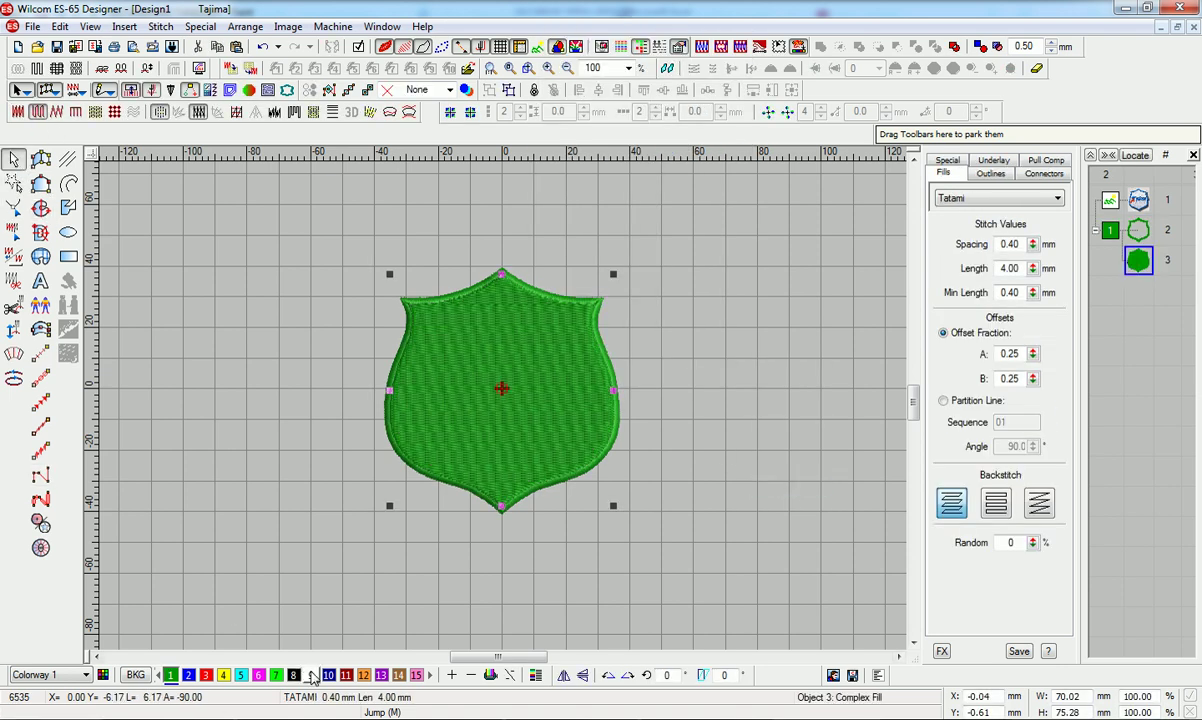
{"action": "left_click", "coordinate": [311, 675]}
{"action": "left_click_drag", "start_coordinate": [1137, 260], "coordinate": [1138, 228]}
- Set the satin border's input side to Offset with 30% on side 1 and 70% on side 2
{"action": "left_click", "coordinate": [1153, 260]}
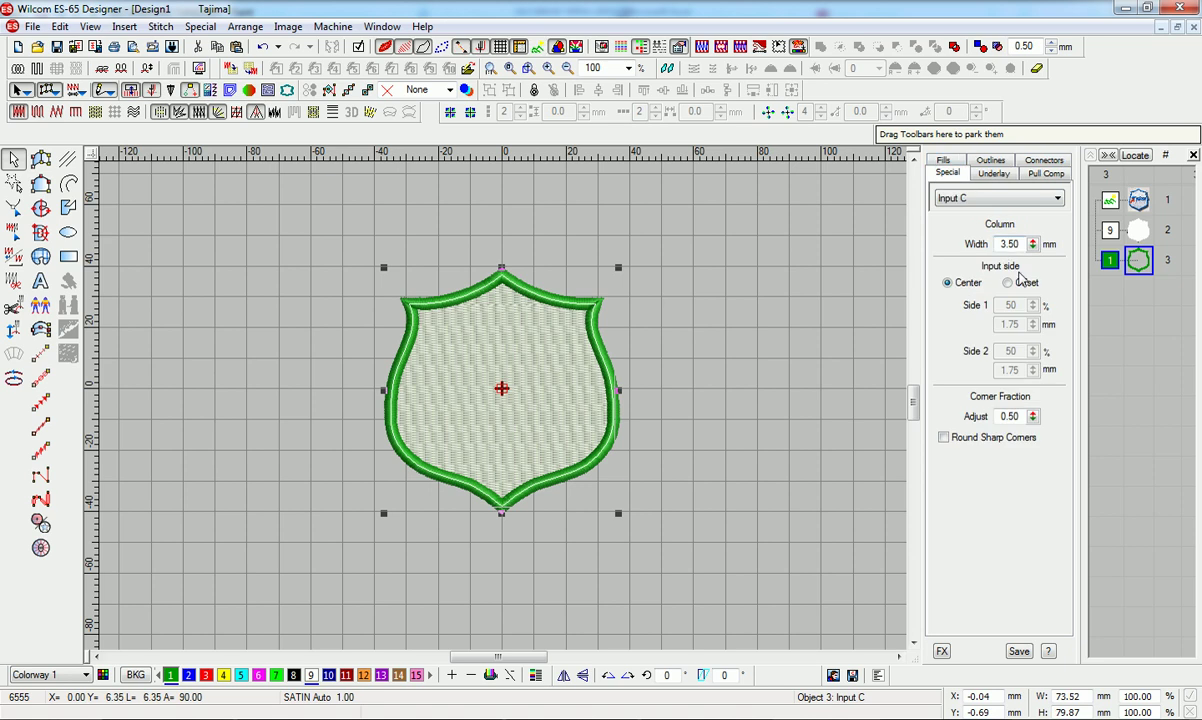
{"action": "left_click", "coordinate": [1007, 282]}
{"action": "type", "text": "30"}
{"action": "key", "text": "Tab"}
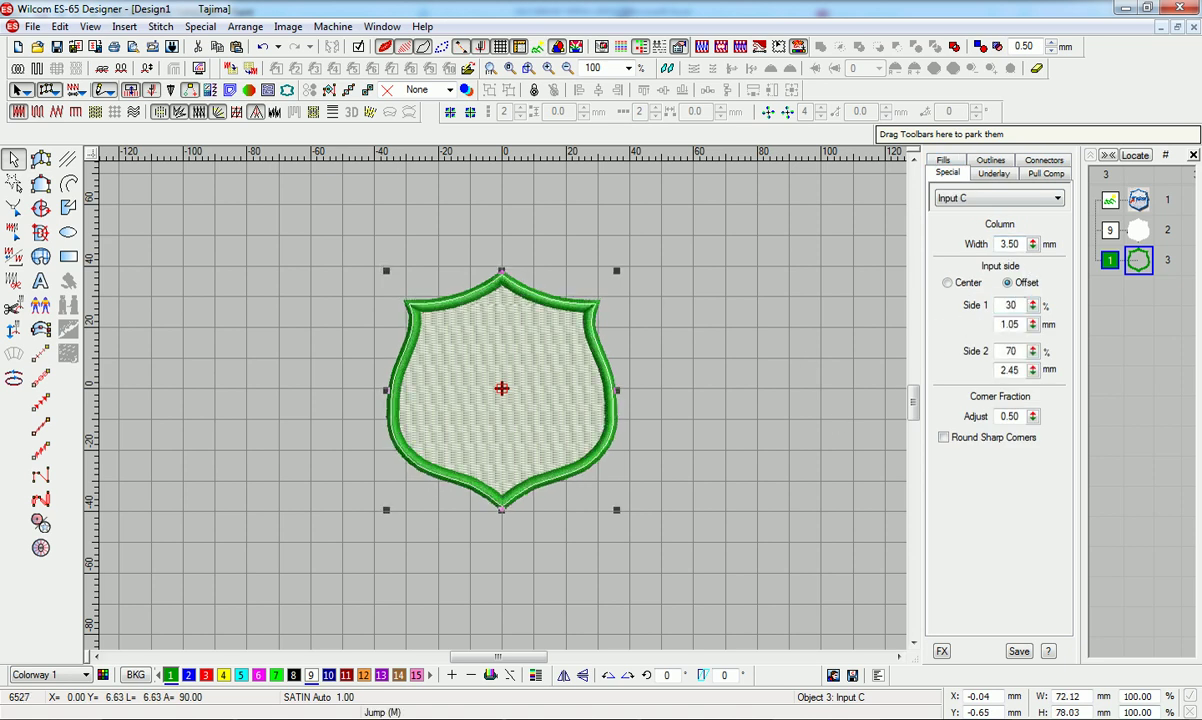
- Recolour the satin border with blue colour 2 and set the combined width of border and fill to 70 mm
{"action": "left_click", "coordinate": [686, 346]}
{"action": "key", "text": "z"}
{"action": "left_click", "coordinate": [729, 358]}
{"action": "key", "text": "s"}
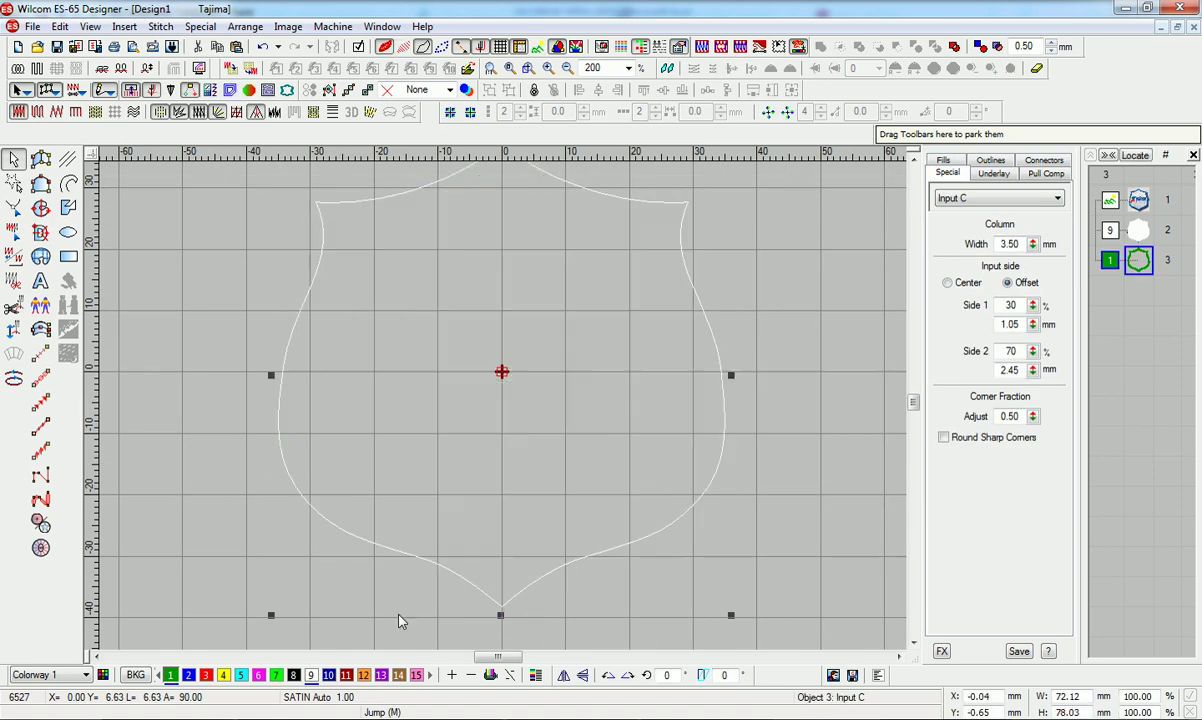
{"action": "key", "text": "s"}
{"action": "key", "text": "shift+z"}
{"action": "key", "text": "ctrl+a"}
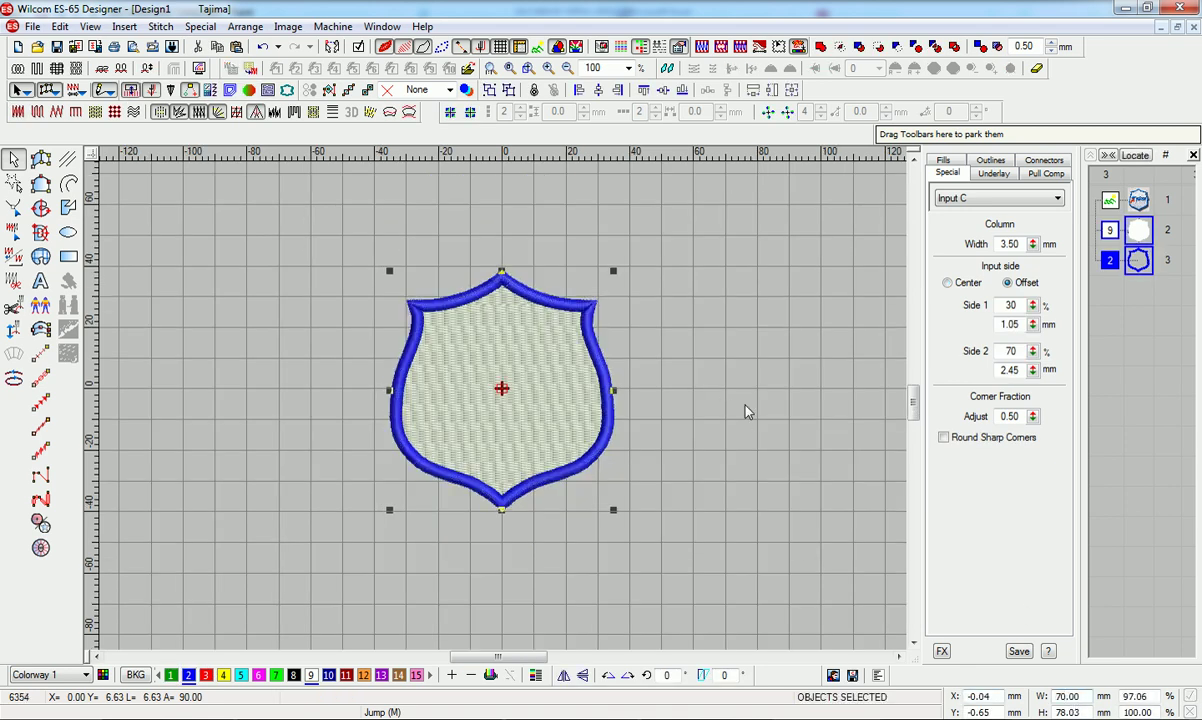
- Compare the stitched shield with the badge artwork by toggling the display of stitches and picture
{"action": "left_click", "coordinate": [745, 410]}
{"action": "key", "text": "d"}
{"action": "key", "text": "s"}
{"action": "key", "text": "s"}
{"action": "key", "text": "s"}
{"action": "key", "text": "s"}
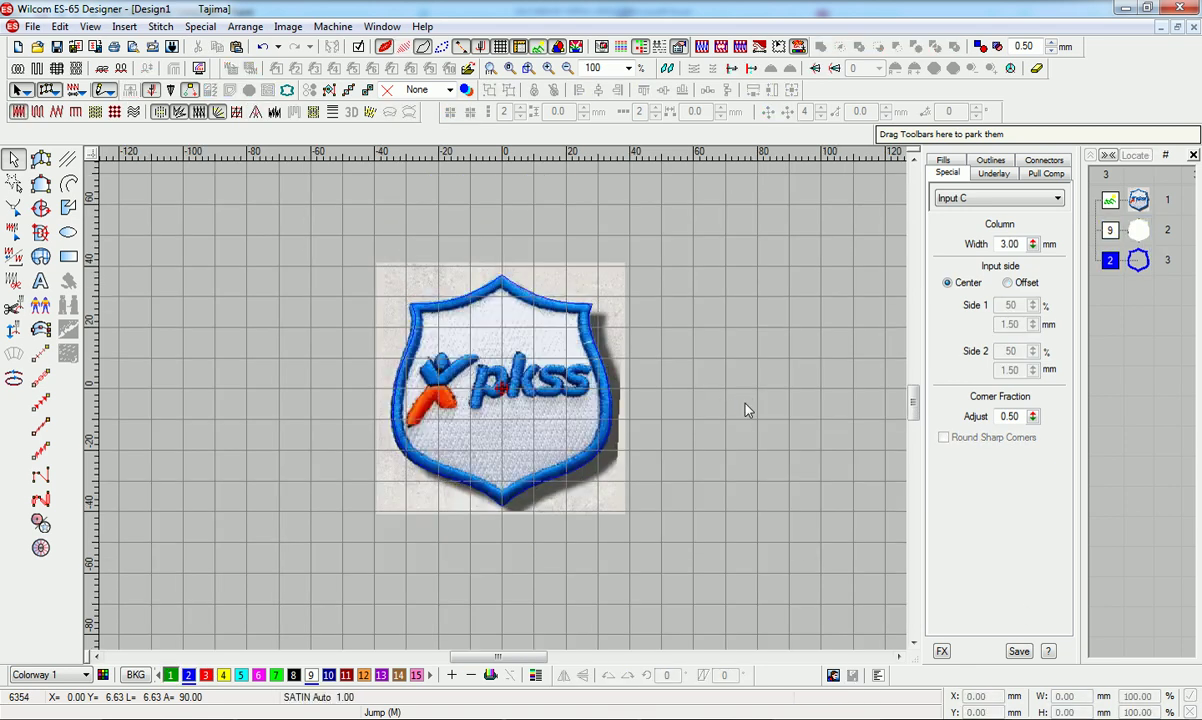
{"action": "key", "text": "s"}
{"action": "key", "text": "s"}
{"action": "key", "text": "s"}
{"action": "key", "text": "s"}
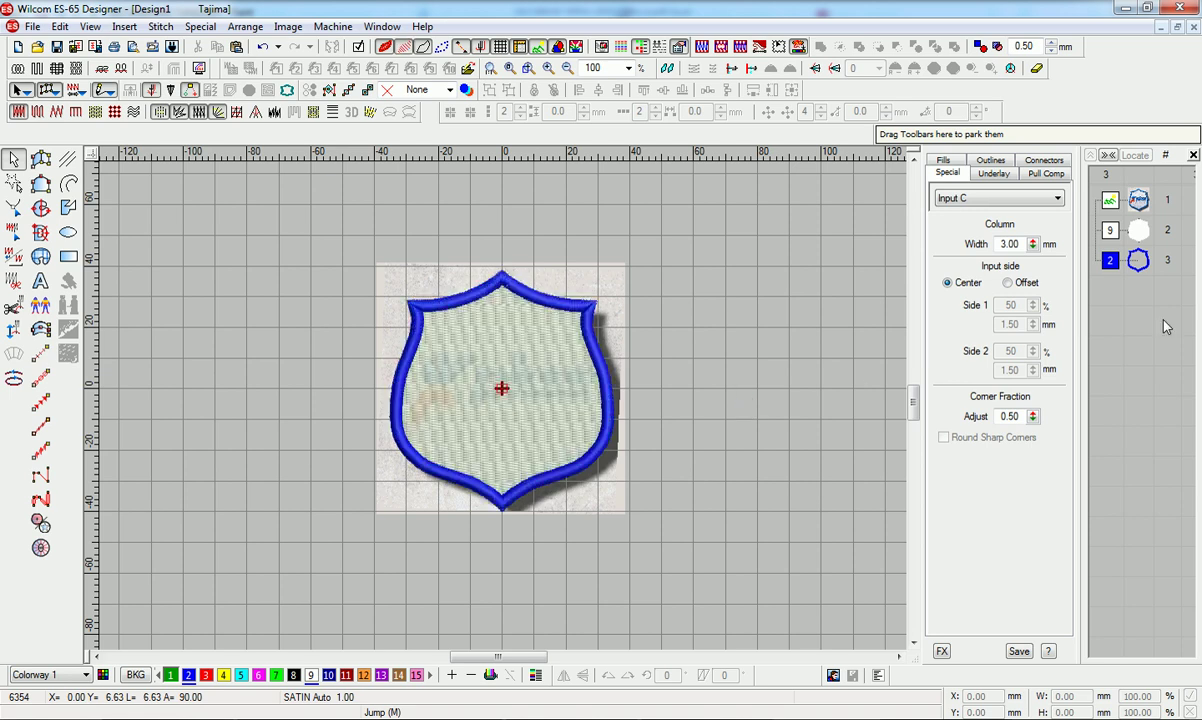
- Set the blue satin border's column width to 3.50 mm
{"action": "key", "text": "d"}
{"action": "left_click", "coordinate": [1141, 262]}
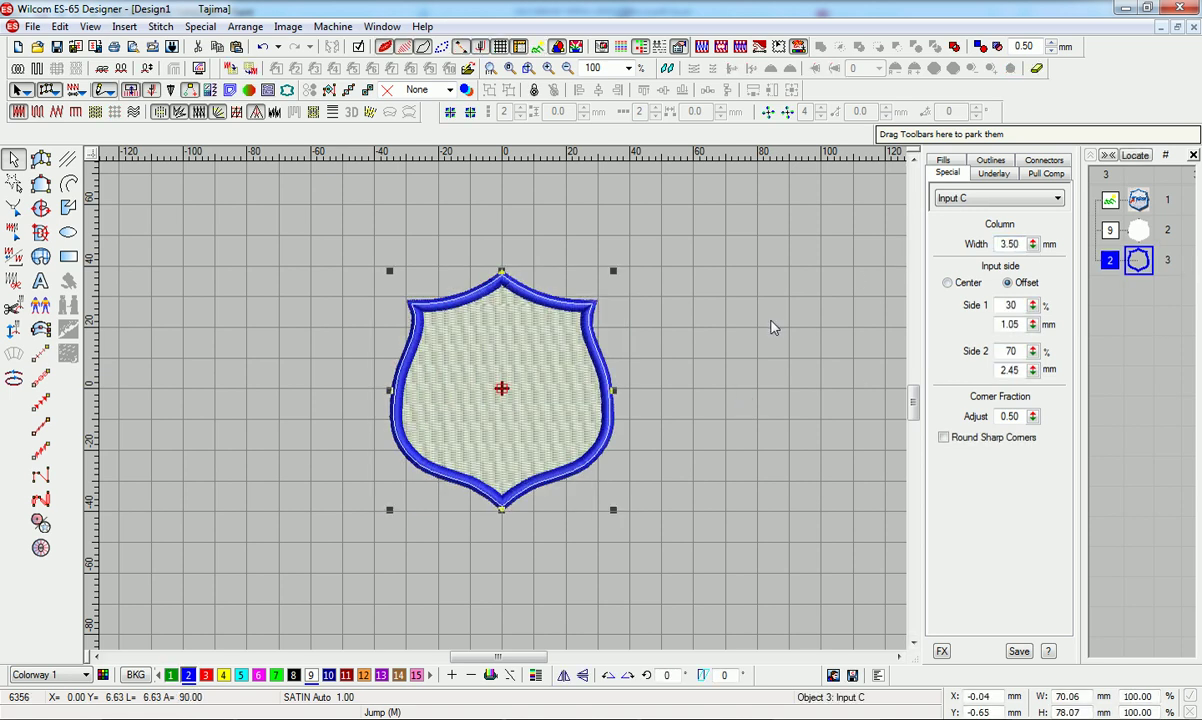
{"action": "left_click", "coordinate": [748, 373]}
{"action": "key", "text": "z"}
{"action": "scroll", "coordinate": [745, 395], "scroll_direction": "up", "scroll_amount": 1}
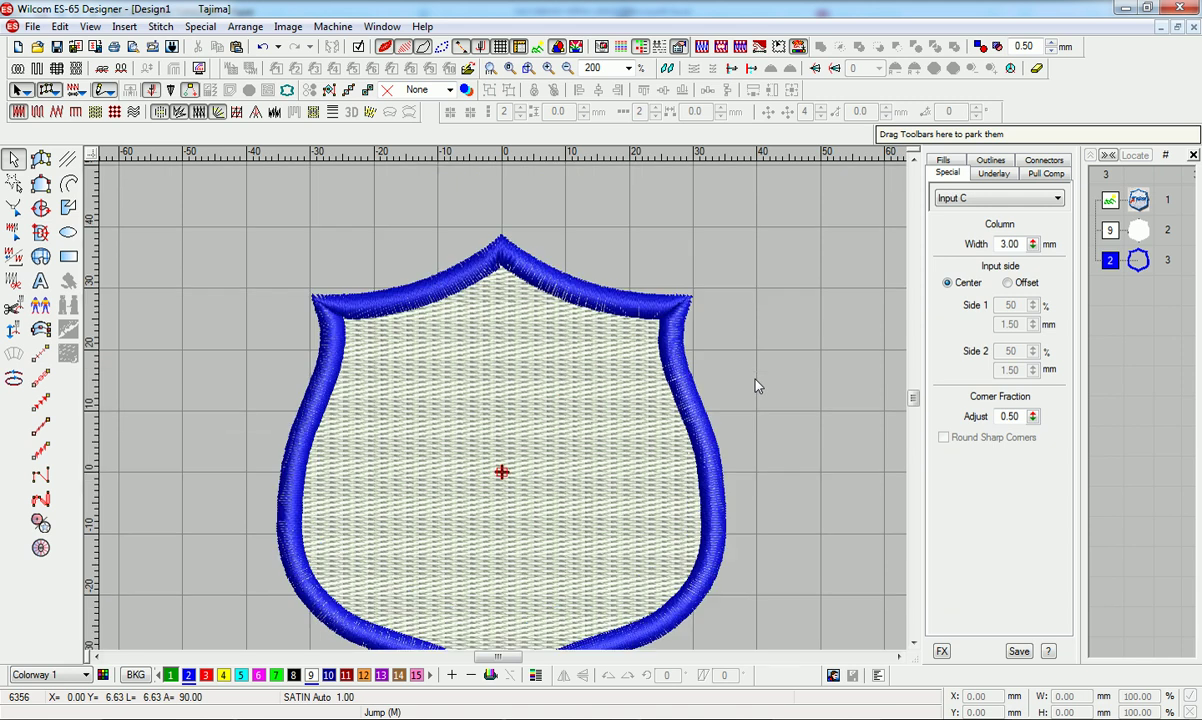
{"action": "key", "text": "shift+z"}
- Turn off Auto Spacing for the satin border and set its stitch spacing to 0.20 mm
{"action": "left_click", "coordinate": [1145, 269]}
{"action": "left_click", "coordinate": [944, 161]}
{"action": "left_click", "coordinate": [945, 272]}
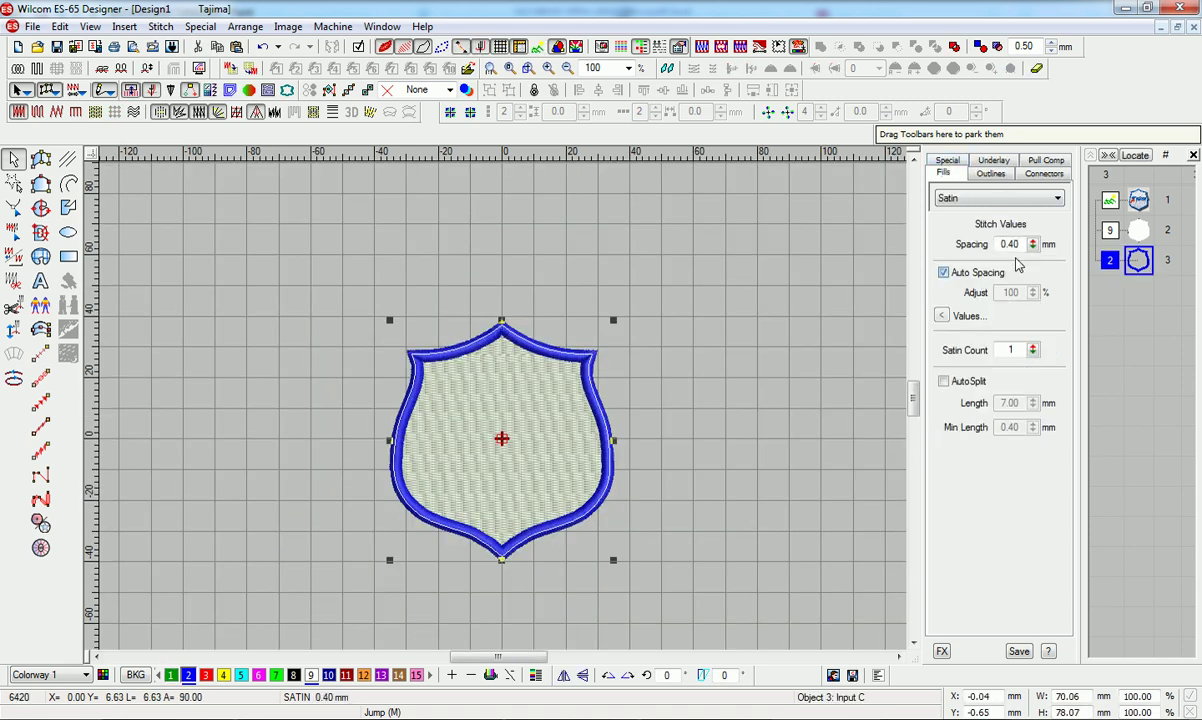
{"action": "left_click_drag", "start_coordinate": [1020, 246], "coordinate": [914, 262]}
{"action": "type", "text": ".0.2"}
{"action": "key", "text": "Return"}
- Enable a first underlay on the satin border and on the white shield fill, choosing an underlay type for each
{"action": "left_click", "coordinate": [993, 160]}
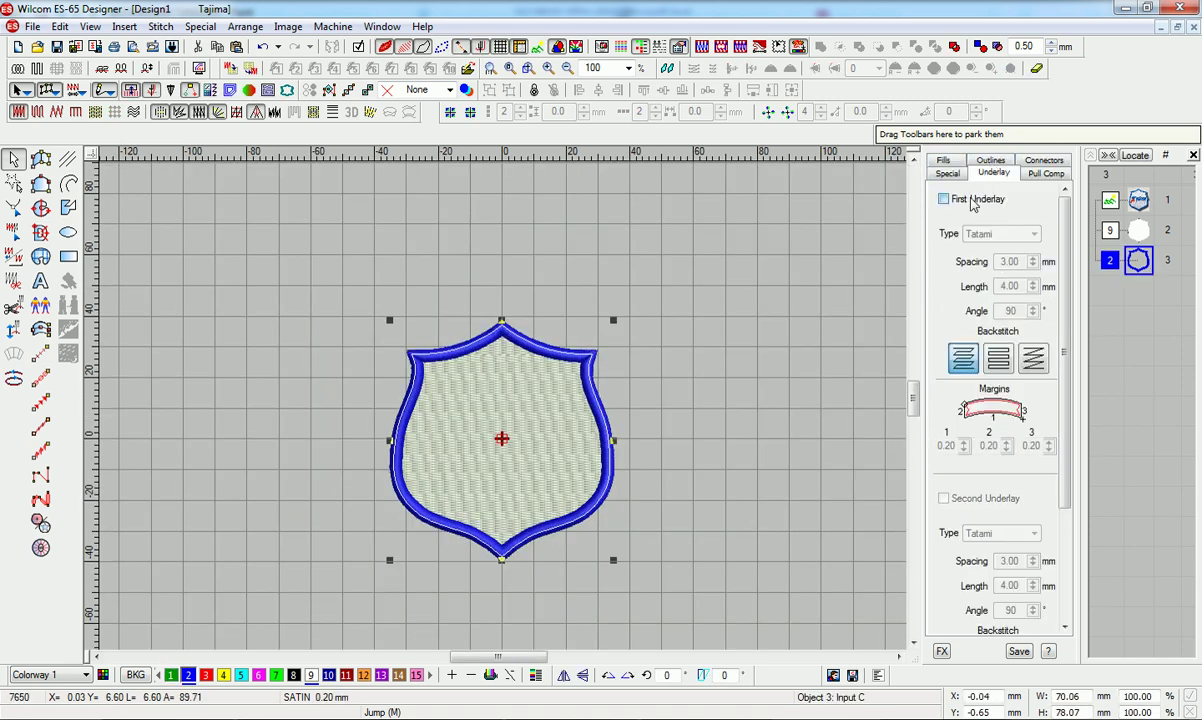
{"action": "left_click", "coordinate": [1000, 234]}
{"action": "left_click", "coordinate": [989, 251]}
{"action": "left_click", "coordinate": [1139, 231]}
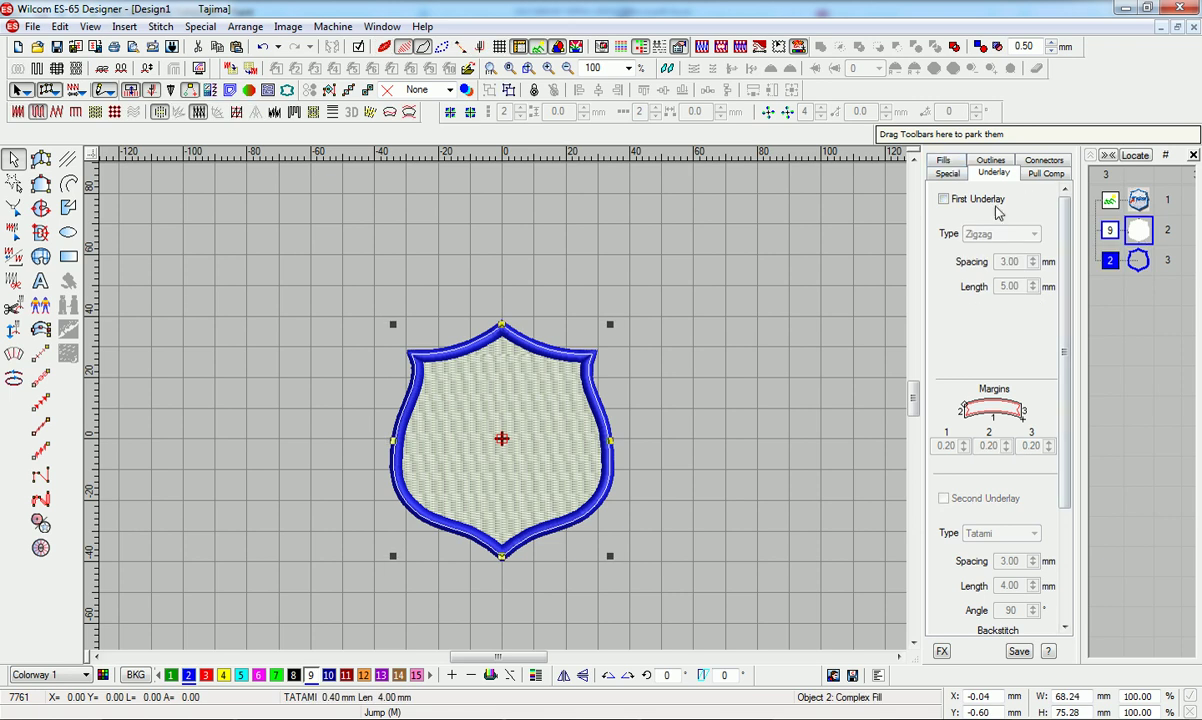
{"action": "left_click", "coordinate": [980, 199]}
{"action": "left_click", "coordinate": [1000, 234]}
{"action": "left_click", "coordinate": [990, 262]}
- Set the white Tatami fill to 0.50 mm spacing, 5.00 mm length, 1.00 mm minimum length and offset fraction B 0.10
{"action": "left_click", "coordinate": [943, 160]}
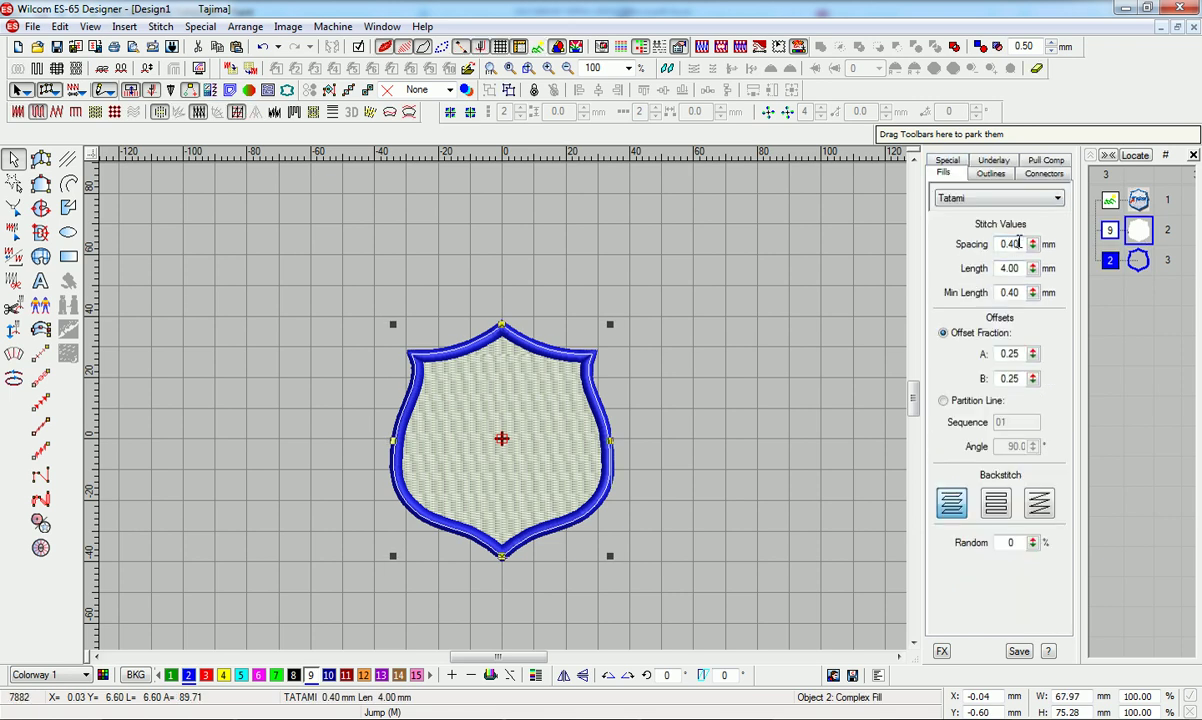
{"action": "type", "text": ".5"}
{"action": "left_click_drag", "start_coordinate": [1019, 243], "coordinate": [978, 293]}
{"action": "type", "text": "51"}
{"action": "key", "text": "Return"}
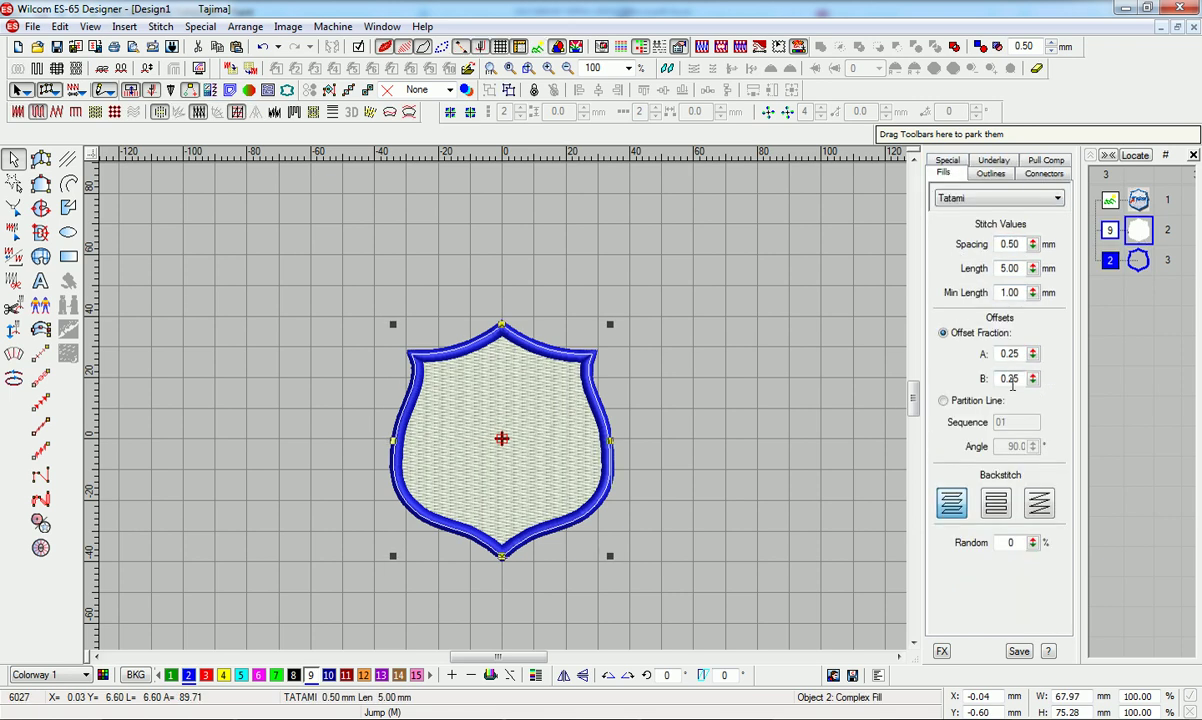
{"action": "type", "text": "0.1"}
{"action": "key", "text": "Return"}
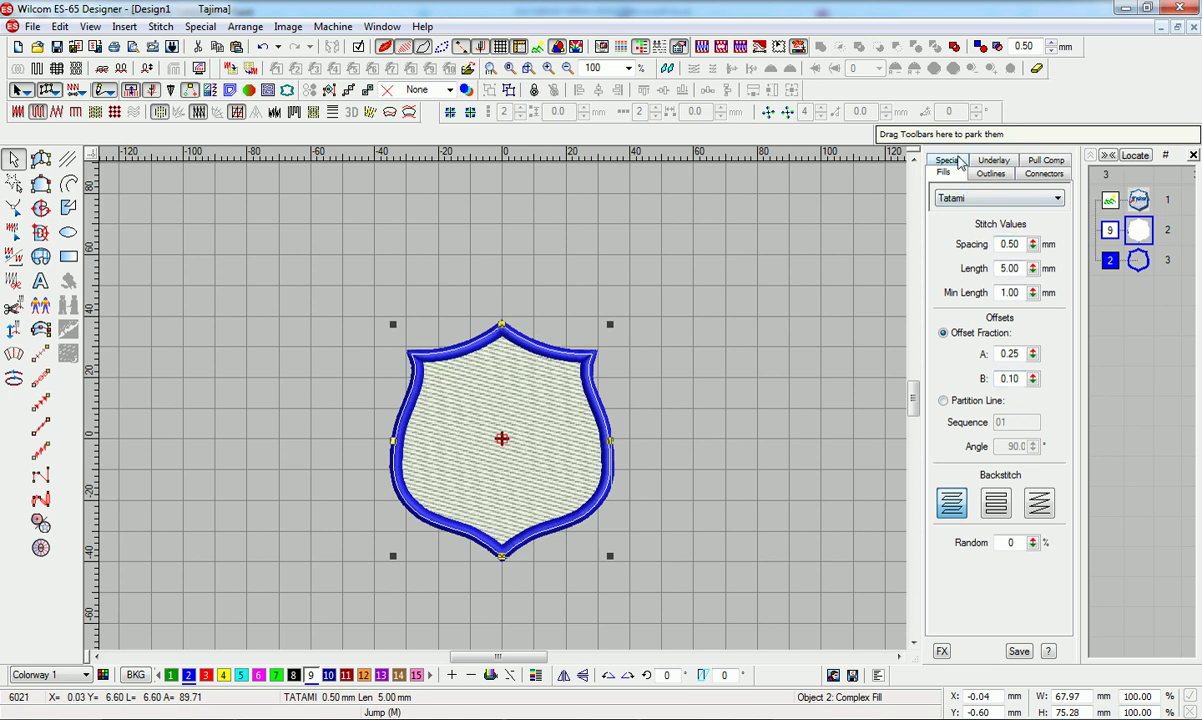
- Set the white fill's stitch angle to 90° and move its entry point beyond the shield's right side and its exit point beyond the left
{"action": "left_click", "coordinate": [948, 161]}
{"action": "key", "text": "h"}
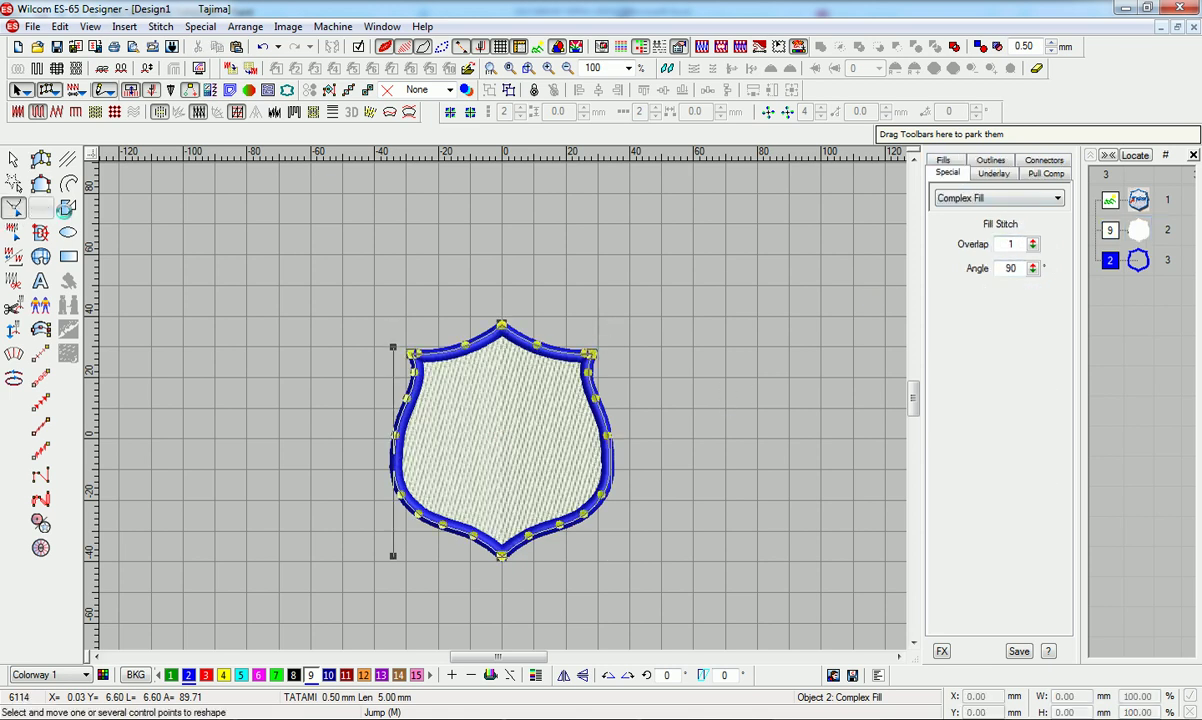
{"action": "left_click", "coordinate": [890, 66]}
{"action": "left_click", "coordinate": [941, 65]}
{"action": "left_click_drag", "start_coordinate": [502, 556], "coordinate": [642, 475]}
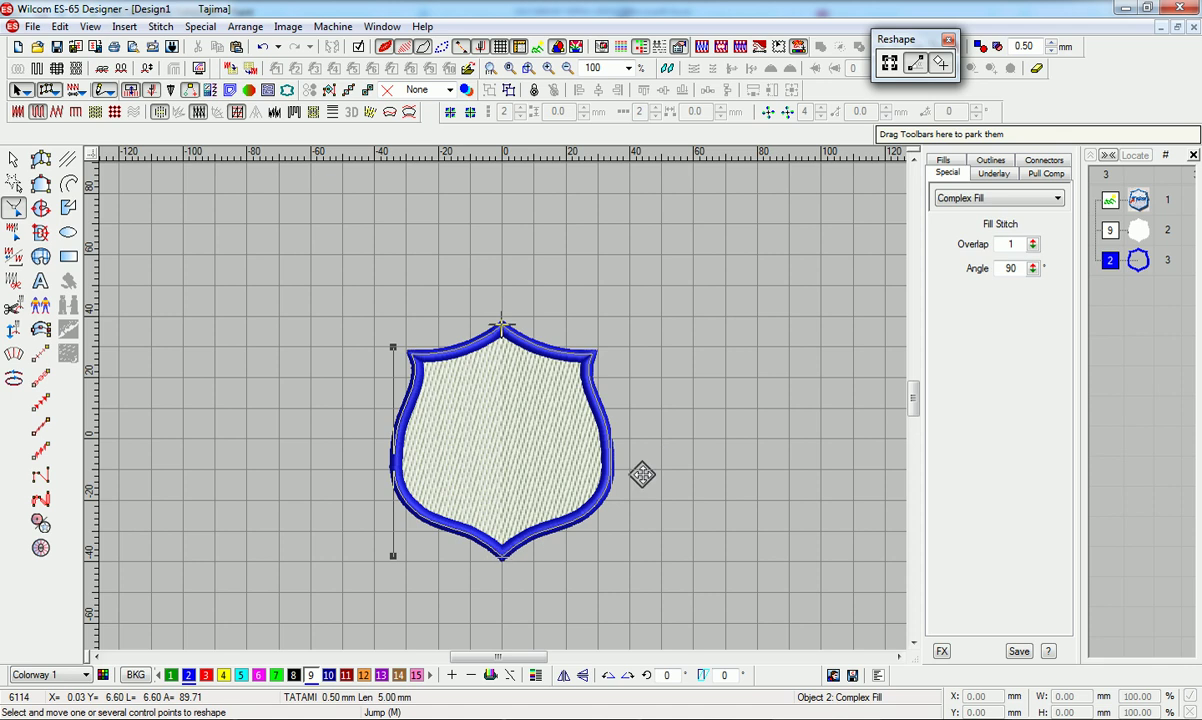
{"action": "mouse_move", "coordinate": [502, 324]}
{"action": "left_mouse_down"}
{"action": "mouse_move", "coordinate": [302, 465]}
{"action": "mouse_move", "coordinate": [324, 428]}
{"action": "left_mouse_up"}
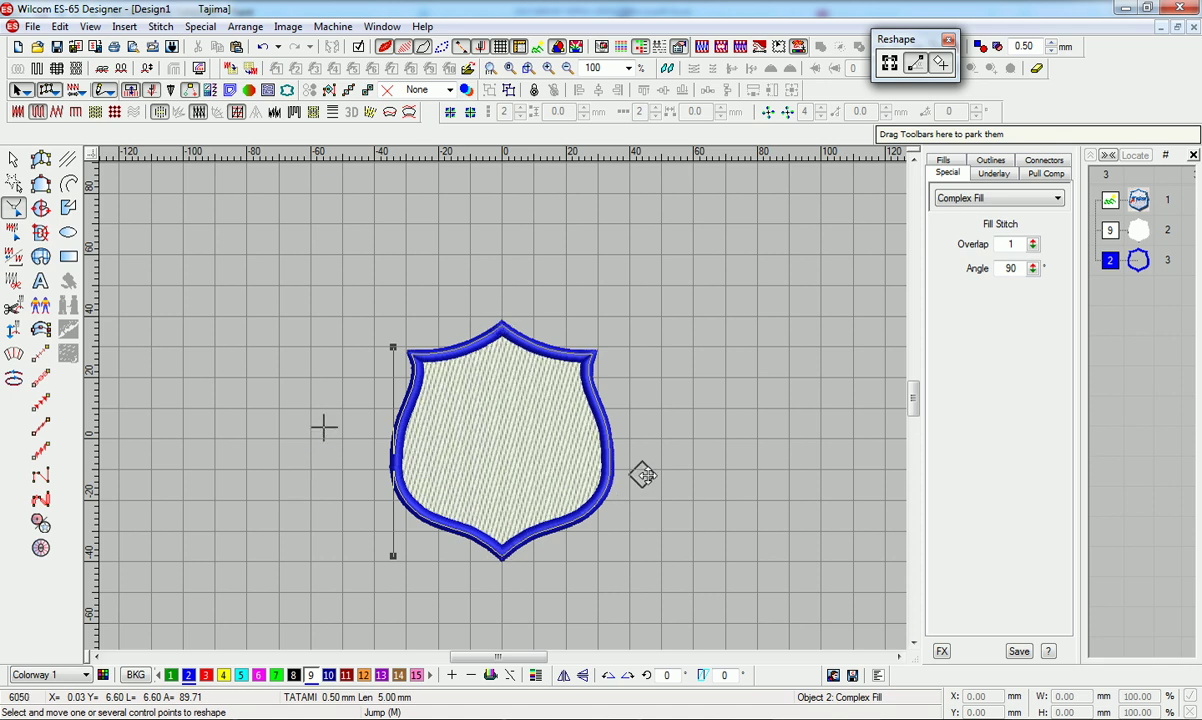
{"action": "left_click_drag", "start_coordinate": [650, 347], "coordinate": [658, 453]}
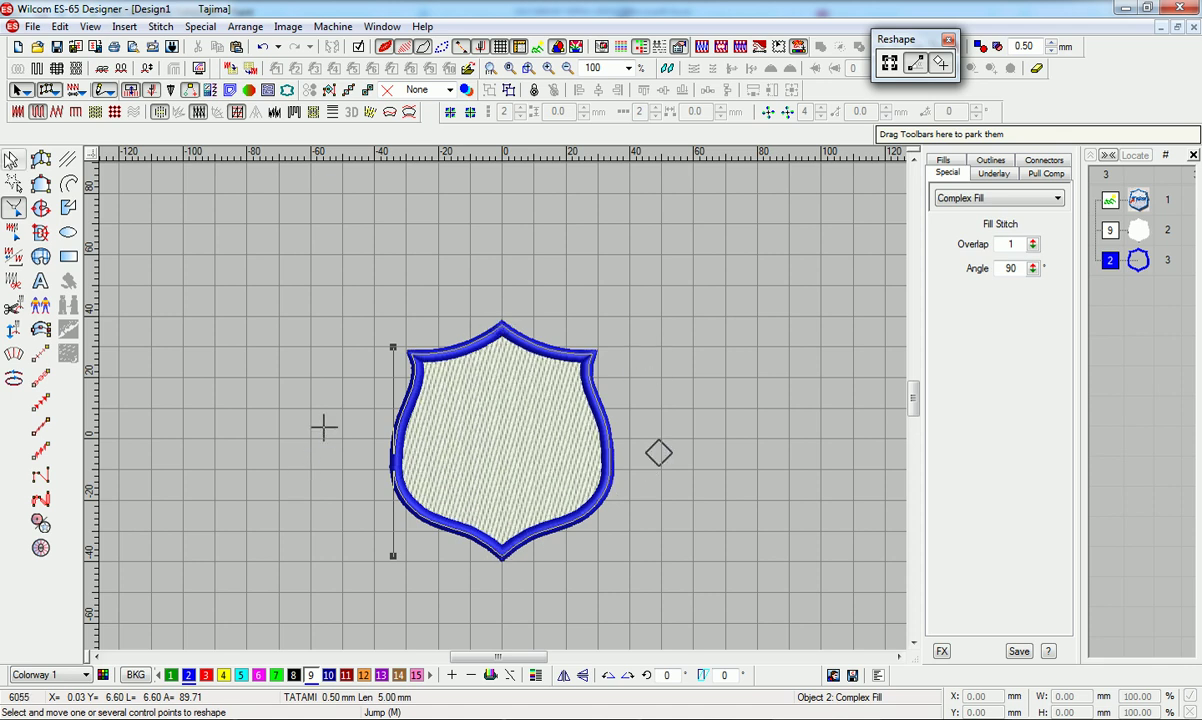
{"action": "left_click", "coordinate": [8, 156]}
- Examine the shield's fill and border up close against the badge artwork
{"action": "left_click", "coordinate": [681, 317]}
{"action": "key", "text": "z"}
{"action": "key", "text": "s"}
{"action": "key", "text": "s"}
{"action": "key", "text": "s"}
{"action": "key", "text": "d"}
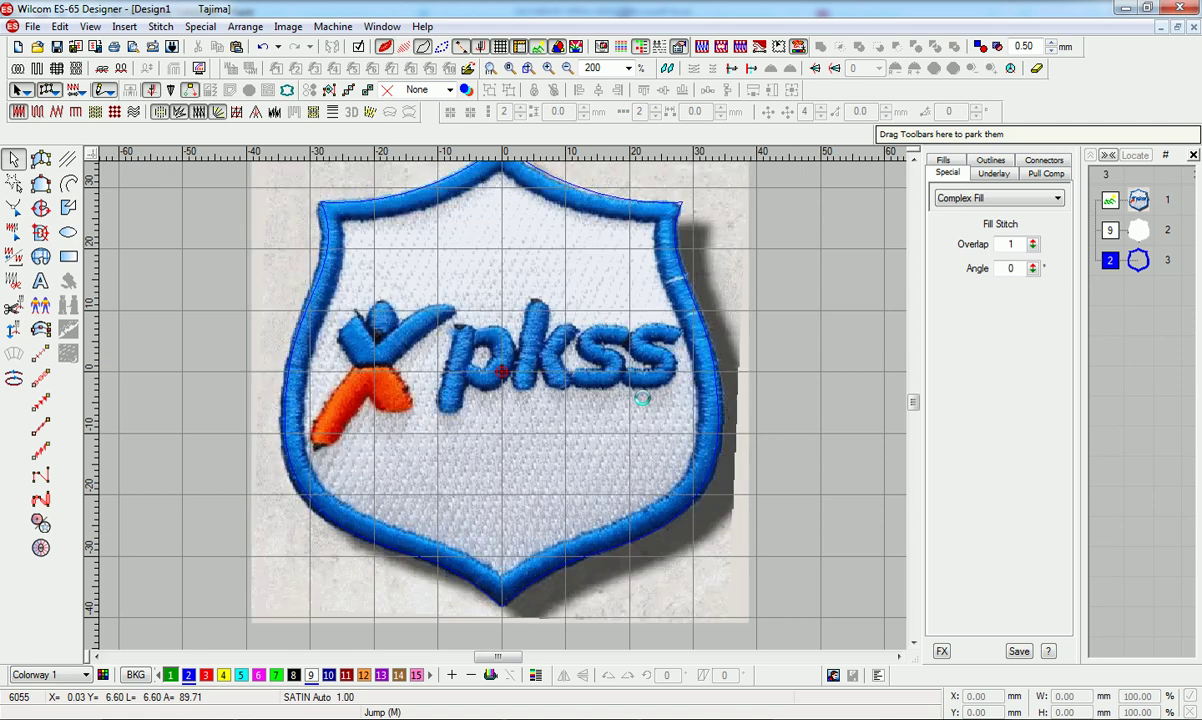
{"action": "key", "text": "d"}
{"action": "key", "text": "d"}
{"action": "key", "text": "d"}
{"action": "key", "text": "d"}
{"action": "key", "text": "s"}
{"action": "key", "text": "d"}
- Scale the border and fill together down to about 67 mm wide by 75 mm high
{"action": "key", "text": "ctrl+a"}
{"action": "key", "text": "shift+z"}
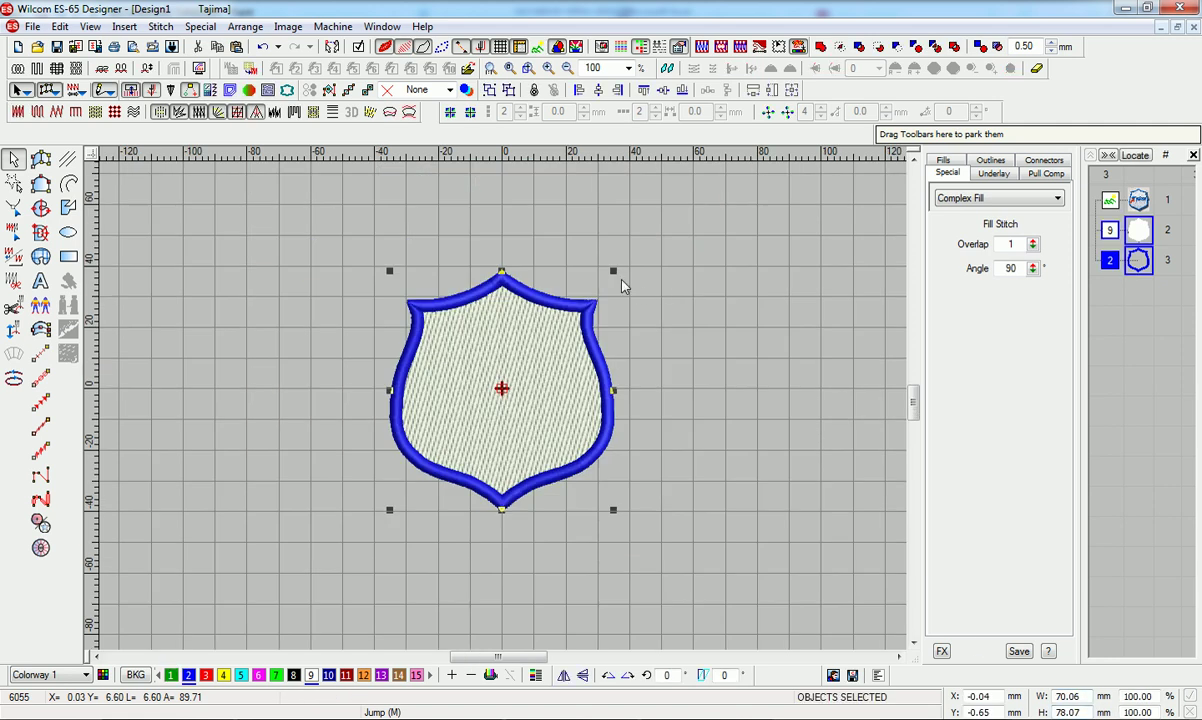
{"action": "left_click_drag", "start_coordinate": [613, 270], "coordinate": [606, 275]}
{"action": "key", "text": "z"}
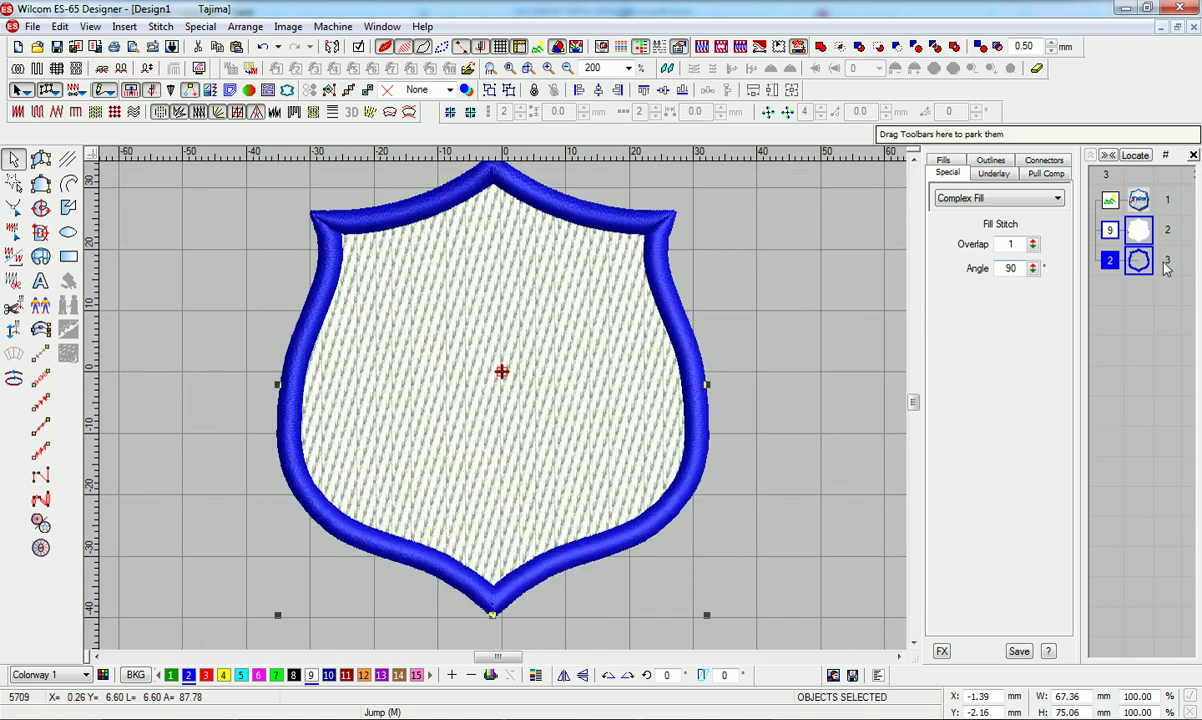
- Restore the scaled satin border's column width to 3.50 mm
{"action": "key", "text": "Escape"}
{"action": "key", "text": "d"}
{"action": "left_click", "coordinate": [1140, 262]}
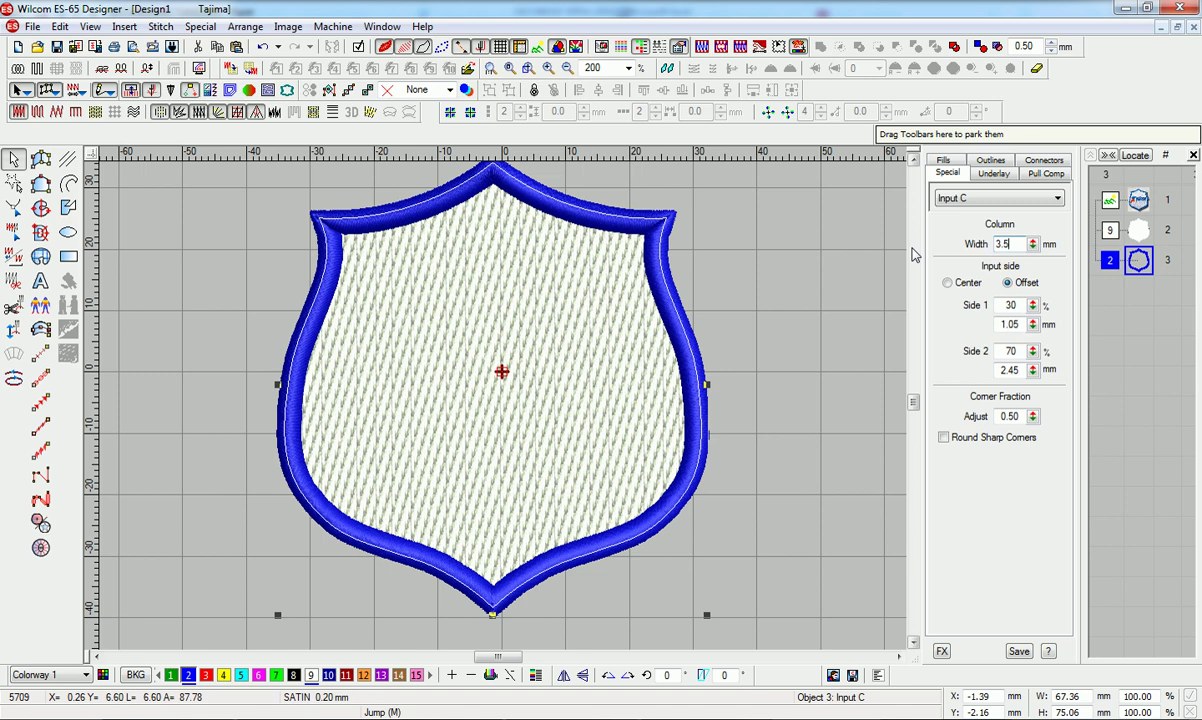
{"action": "left_click", "coordinate": [829, 327]}
- Position the border and fill together at X 0 and Y 0
{"action": "key", "text": "ctrl+a"}
{"action": "key", "text": "shift+z"}
{"action": "key", "text": "z"}
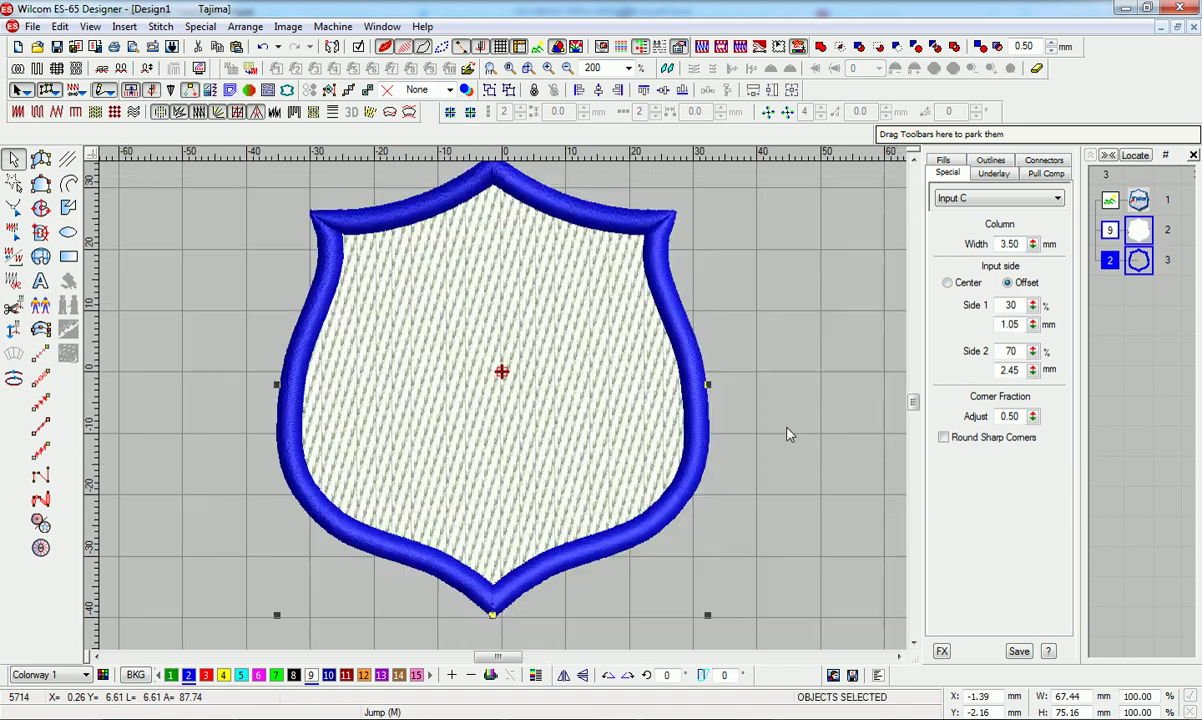
{"action": "double_click", "coordinate": [990, 695]}
{"action": "type", "text": "0"}
{"action": "key", "text": "Tab"}
{"action": "type", "text": "0"}
{"action": "key", "text": "Return"}
{"action": "left_click", "coordinate": [826, 306]}
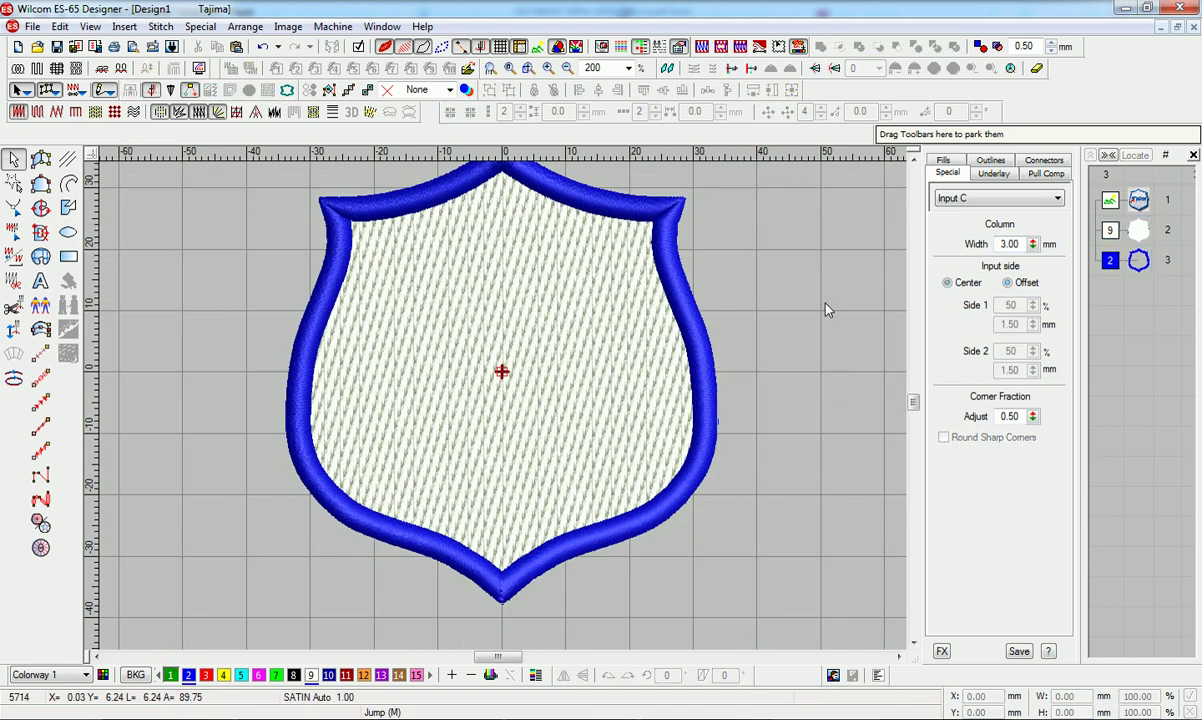
- Check the repositioned shield's border and fill against the underlying badge artwork
{"action": "key", "text": "d"}
{"action": "key", "text": "s"}
{"action": "key", "text": "d"}
{"action": "key", "text": "d"}
{"action": "key", "text": "d"}
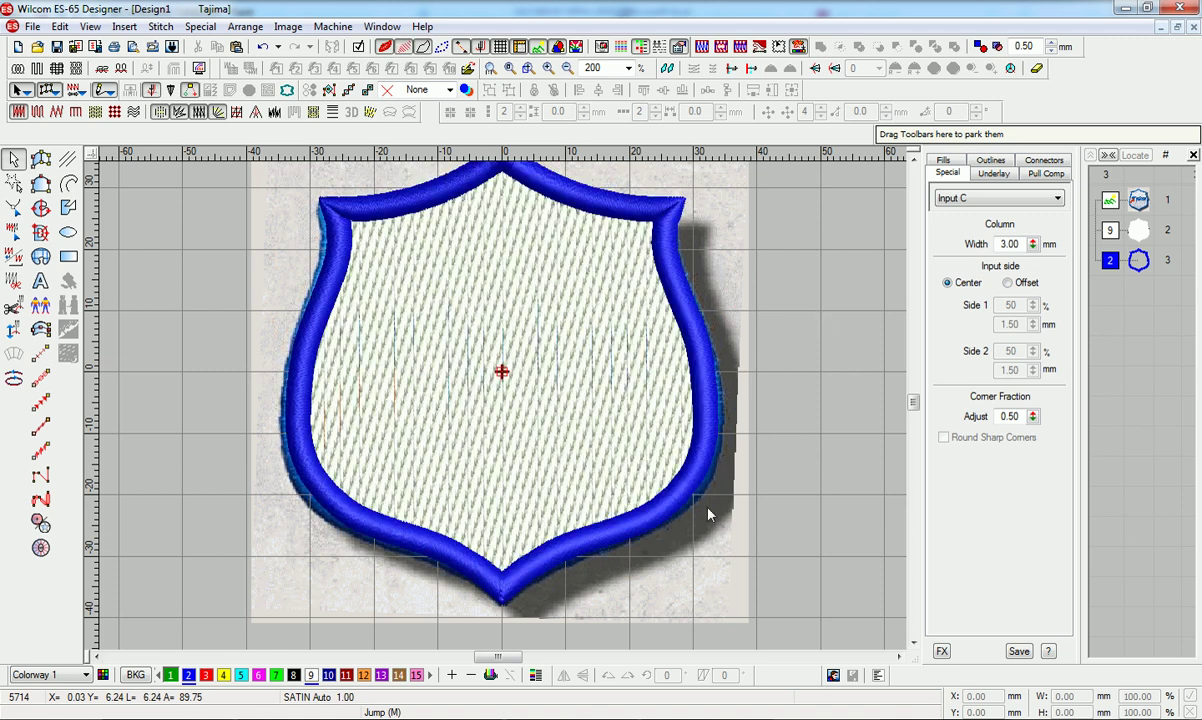
{"action": "left_click", "coordinate": [706, 551]}
{"action": "key", "text": "d"}
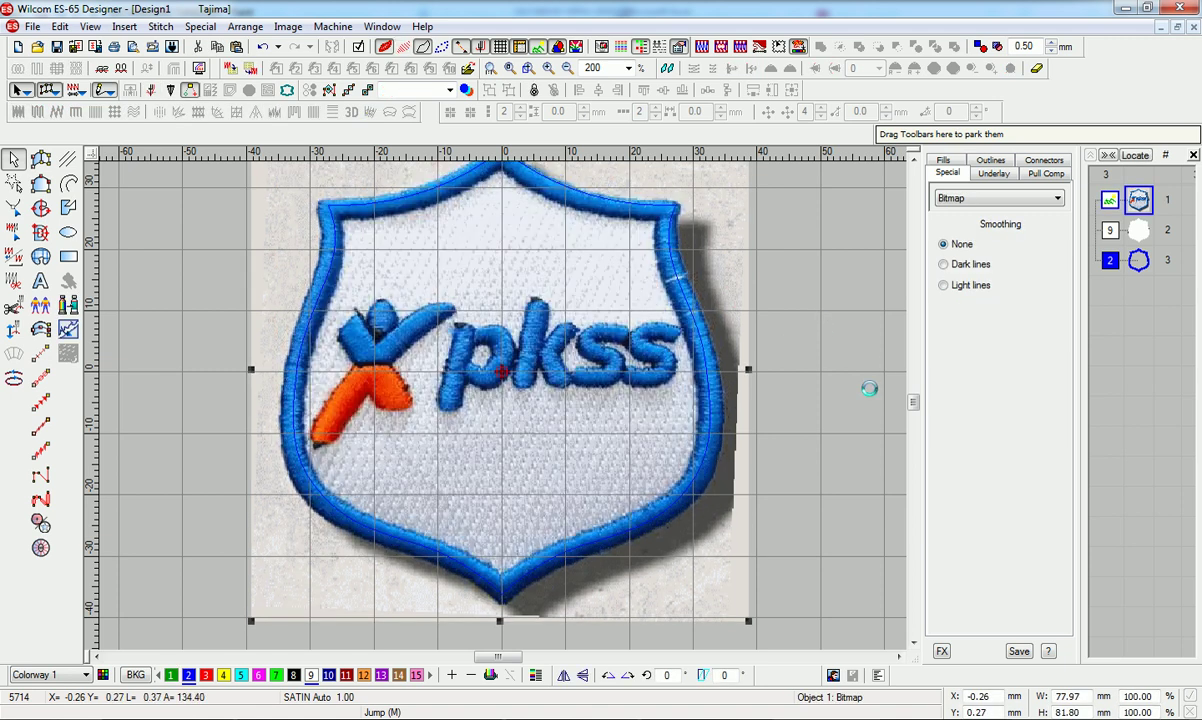
{"action": "key", "text": "d"}
{"action": "left_click", "coordinate": [870, 396]}
{"action": "key", "text": "s"}
- Examine the pkss lettering in the artwork at 800% magnification, with the letters p and k in view
{"action": "key", "text": "z"}
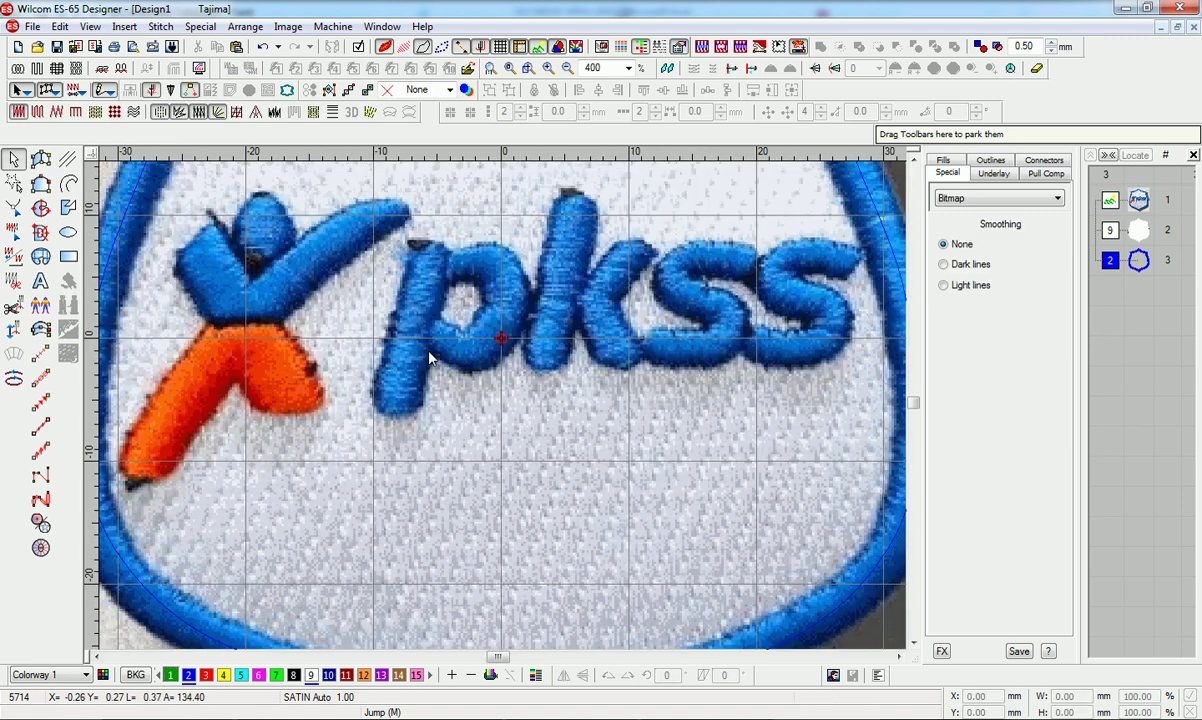
{"action": "key", "text": "shift+z"}
{"action": "key", "text": "s"}
{"action": "key", "text": "d"}
{"action": "scroll", "coordinate": [415, 316], "scroll_direction": "up", "scroll_amount": 1}
{"action": "key", "text": "z"}
{"action": "scroll", "coordinate": [415, 316], "scroll_direction": "up", "scroll_amount": 2}
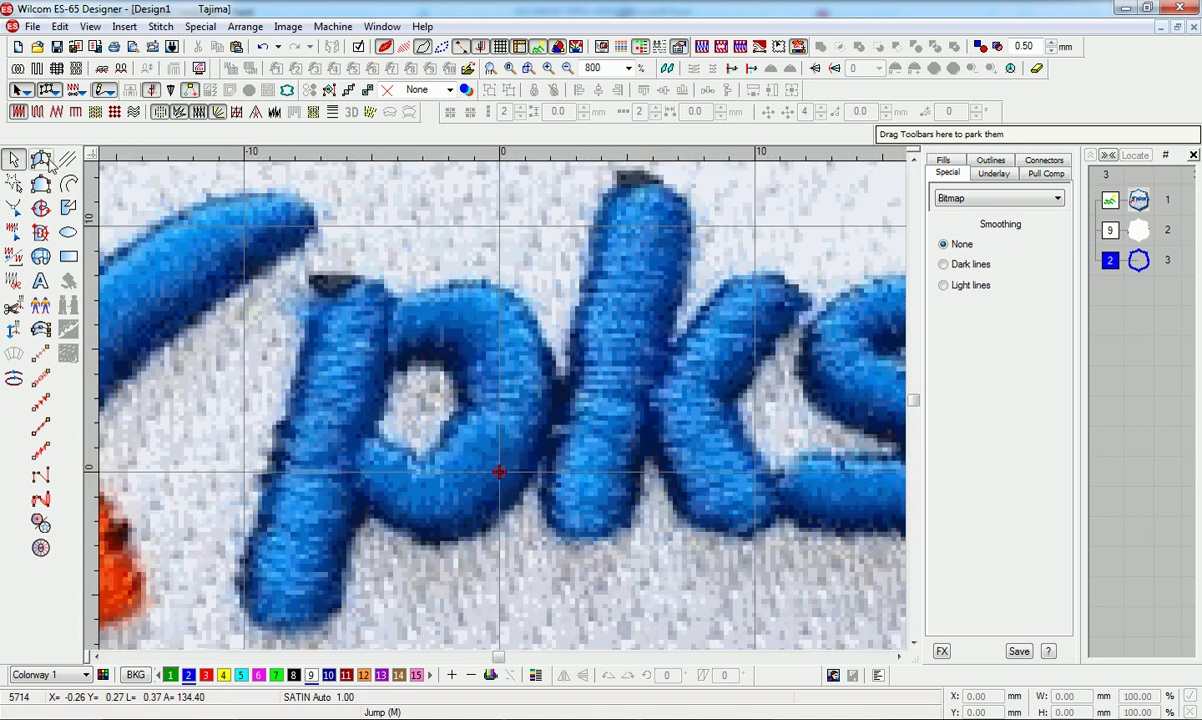
- Start a satin column with Auto Spacing turned off and the stitch spacing set to 0.20 mm
{"action": "left_click", "coordinate": [41, 159]}
{"action": "scroll", "coordinate": [373, 328], "scroll_direction": "down", "scroll_amount": 1}
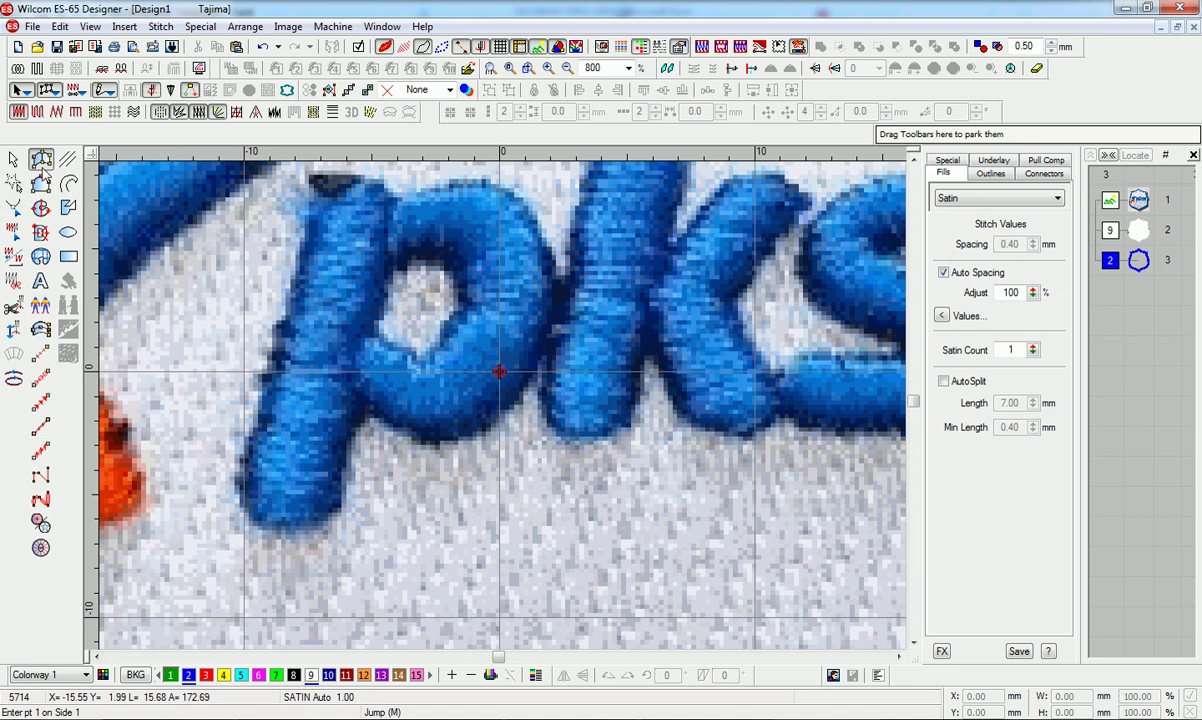
{"action": "left_click", "coordinate": [943, 272]}
{"action": "type", "text": ".2"}
{"action": "key", "text": "Return"}
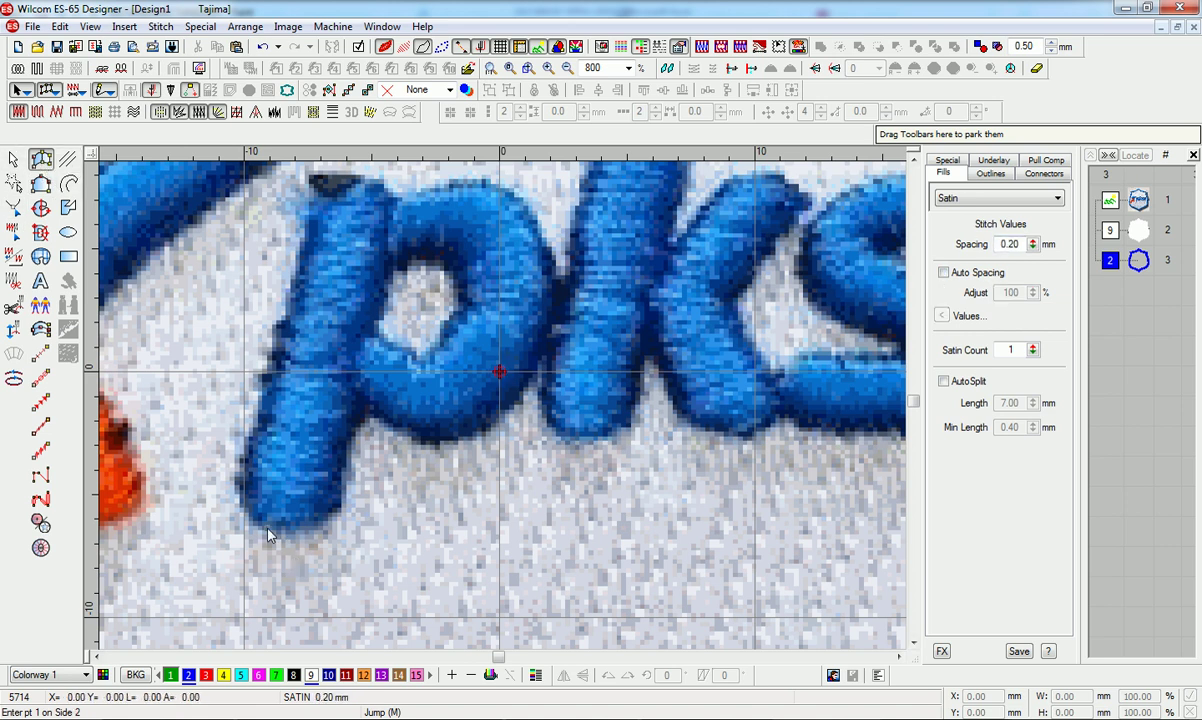
- Digitize the slanted stem of the letter p as a round-ended satin column and colour it Default 2 Blue
{"action": "left_click", "coordinate": [249, 509]}
{"action": "left_click", "coordinate": [320, 516]}
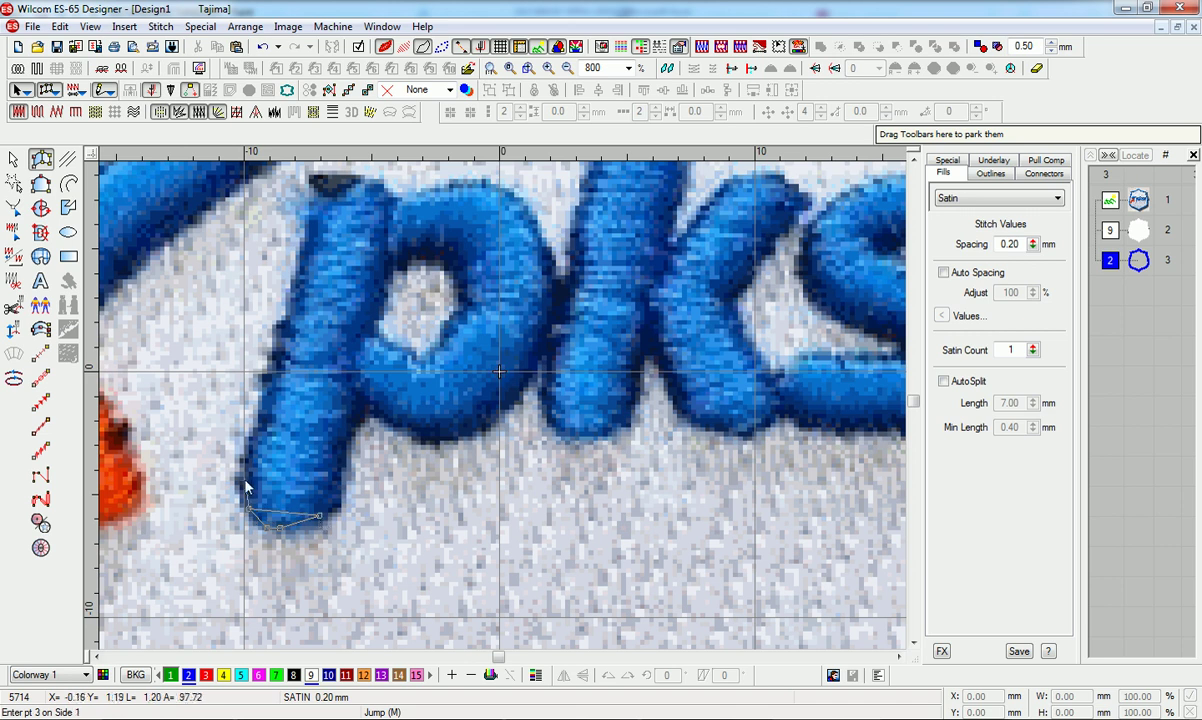
{"action": "left_click", "coordinate": [245, 478]}
{"action": "scroll", "coordinate": [310, 495], "scroll_direction": "up", "scroll_amount": 2}
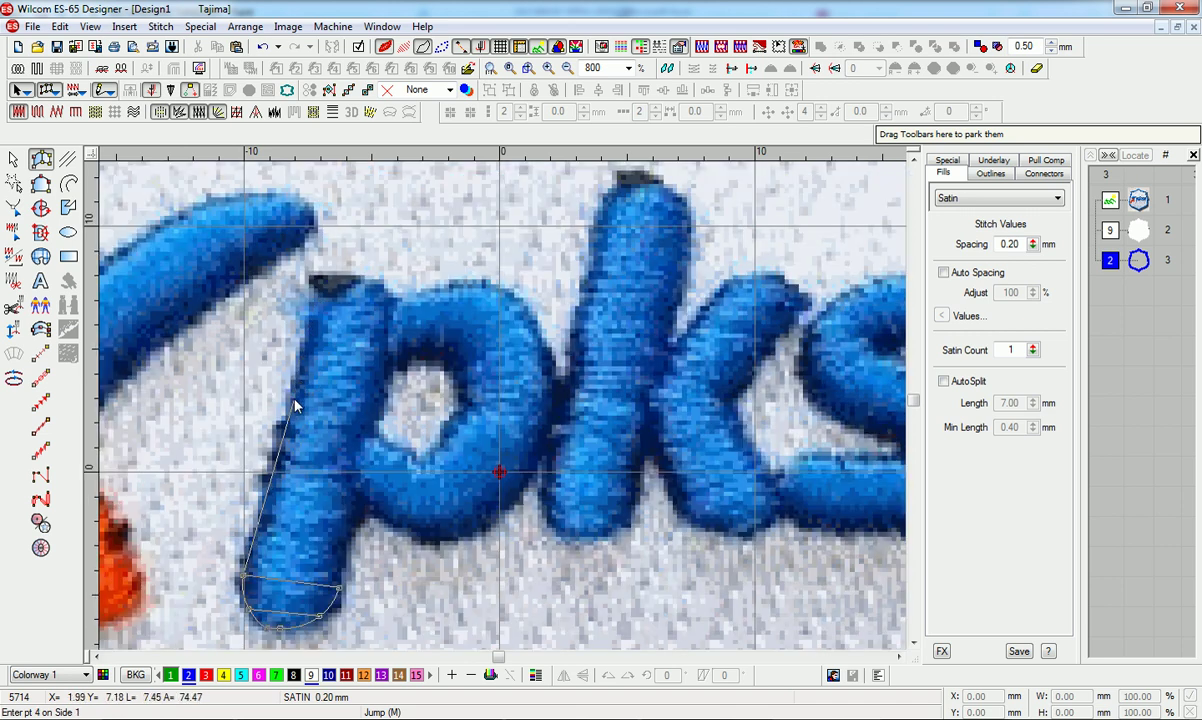
{"action": "left_click", "coordinate": [313, 300]}
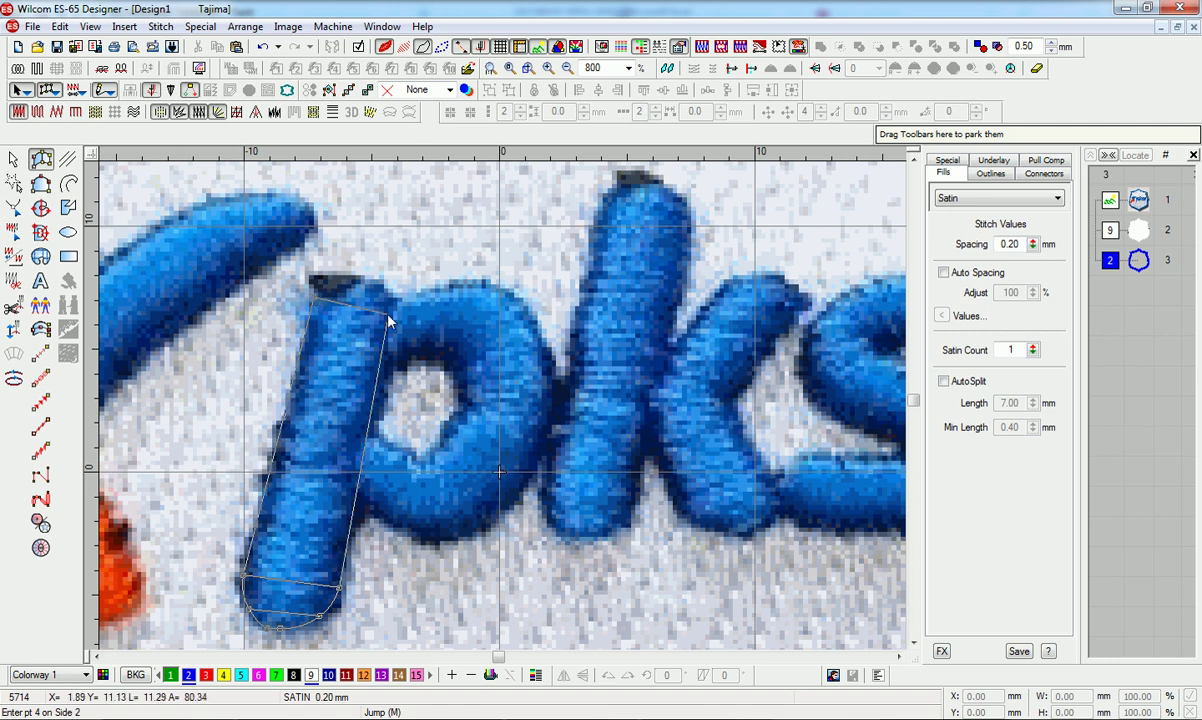
{"action": "left_click", "coordinate": [399, 314]}
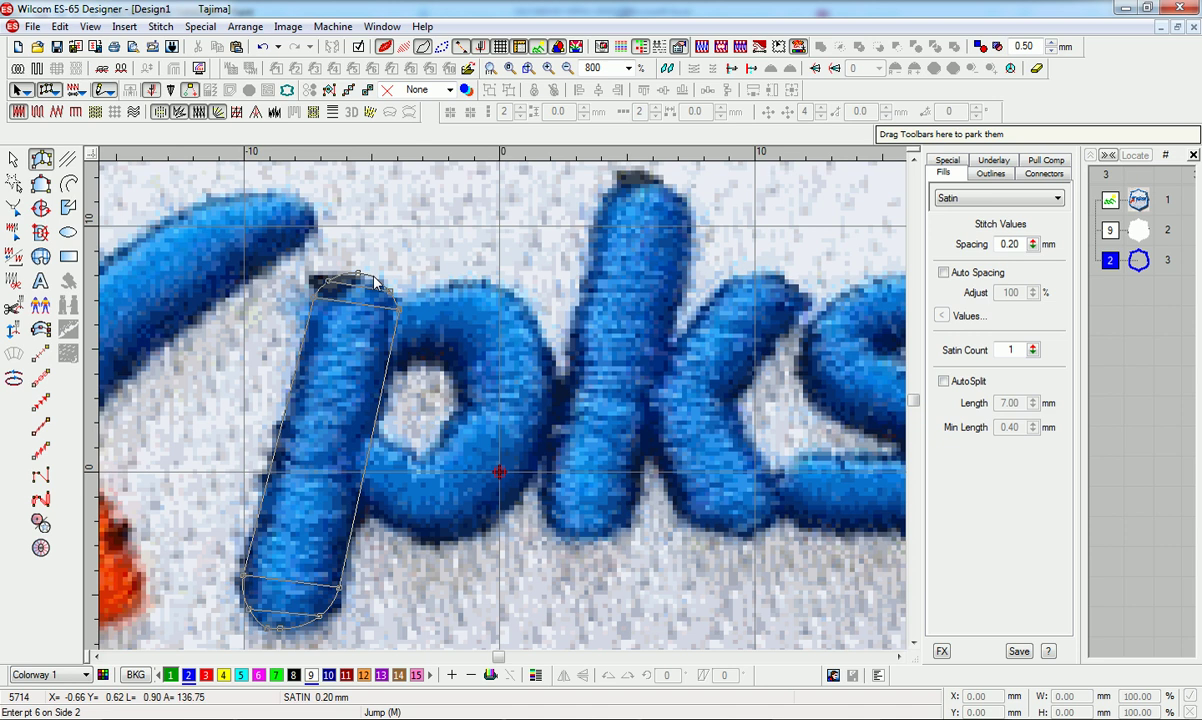
{"action": "key", "text": "Return"}
{"action": "key", "text": "s"}
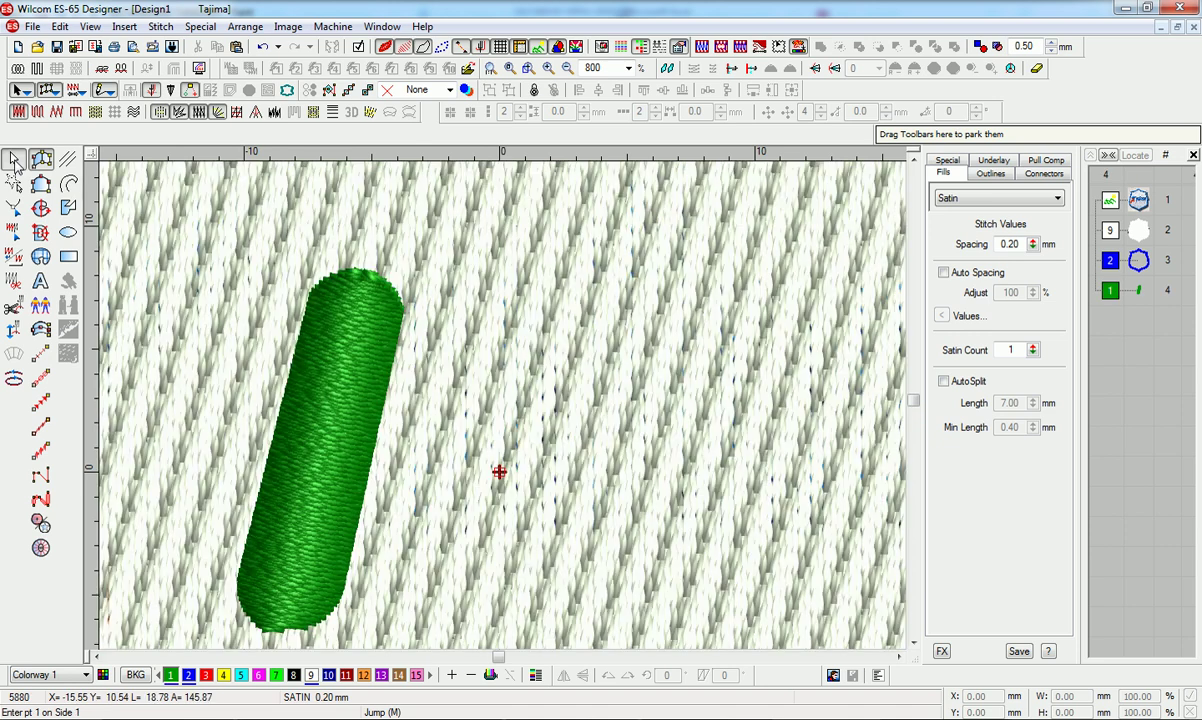
{"action": "left_click", "coordinate": [13, 160]}
{"action": "left_click", "coordinate": [190, 677]}
- Reshape the lower rounded end of the p's stem by adjusting its control points
{"action": "left_click", "coordinate": [14, 208]}
{"action": "scroll", "coordinate": [313, 417], "scroll_direction": "down", "scroll_amount": 1}
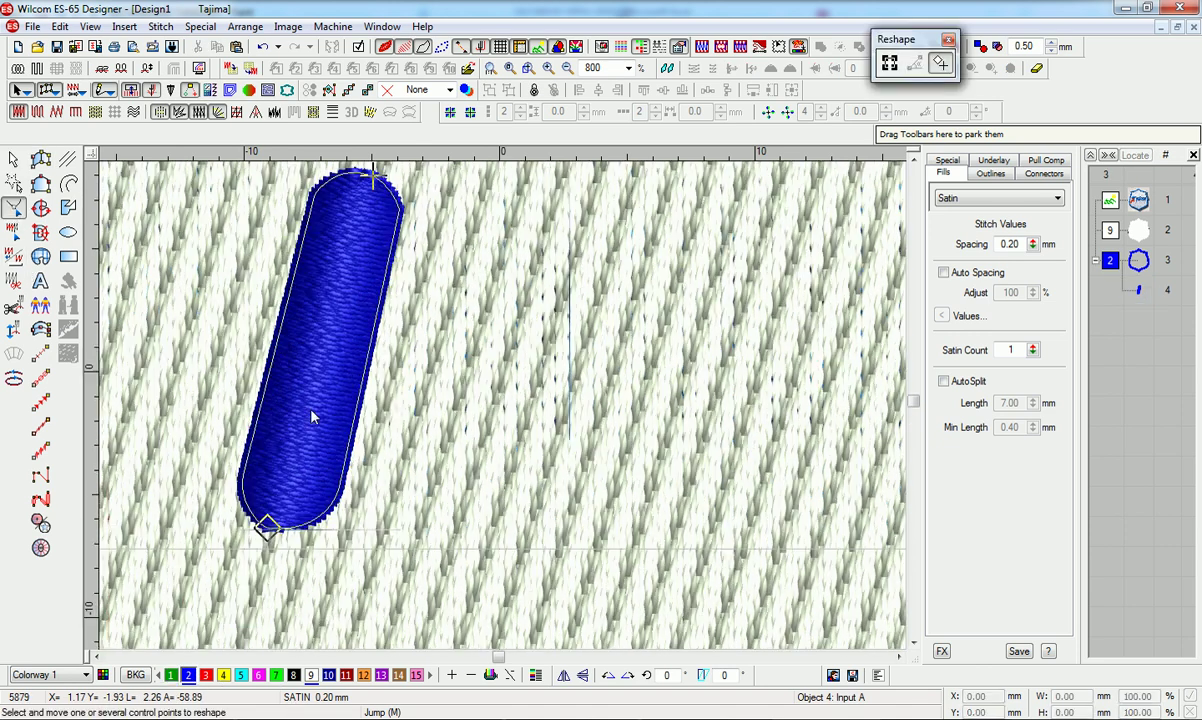
{"action": "left_click", "coordinate": [890, 65]}
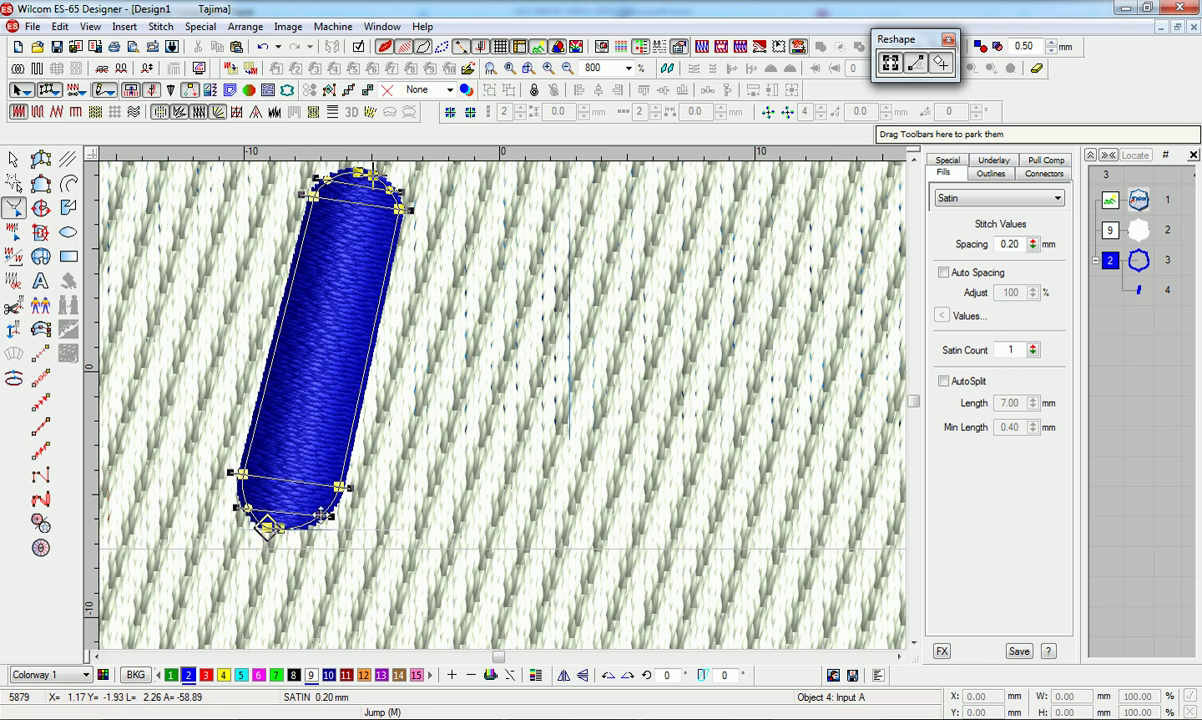
{"action": "left_click_drag", "start_coordinate": [267, 525], "coordinate": [243, 517]}
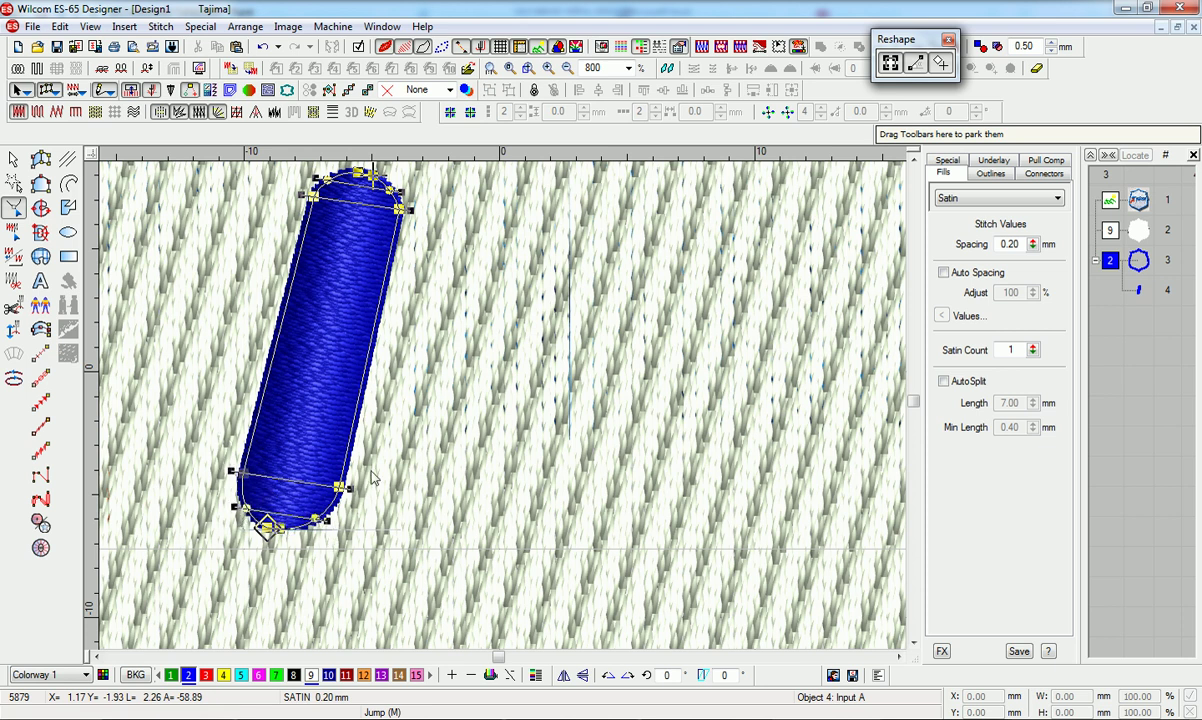
{"action": "left_click", "coordinate": [340, 487]}
{"action": "key", "text": "Return"}
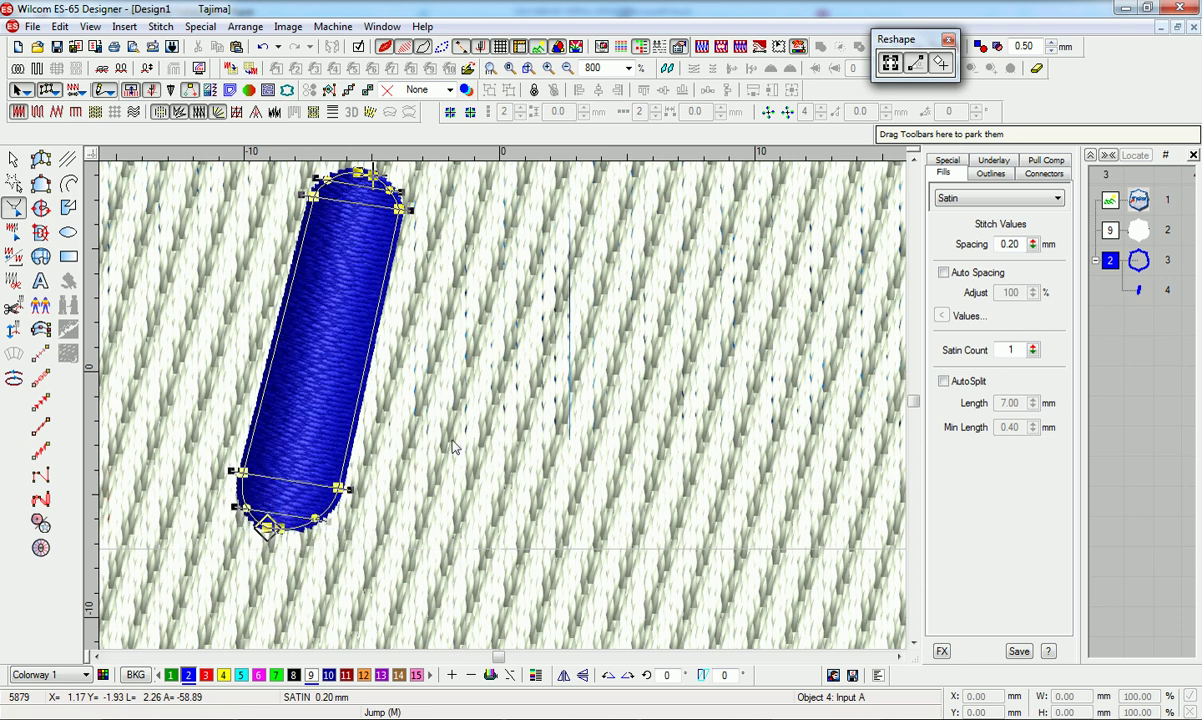
- Trace the bowl of the p over the artwork as a satin column, overlapping the stem at both ends
{"action": "scroll", "coordinate": [380, 570], "scroll_direction": "up", "scroll_amount": 1}
{"action": "left_click", "coordinate": [13, 160]}
{"action": "left_click", "coordinate": [1161, 430]}
{"action": "key", "text": "t"}
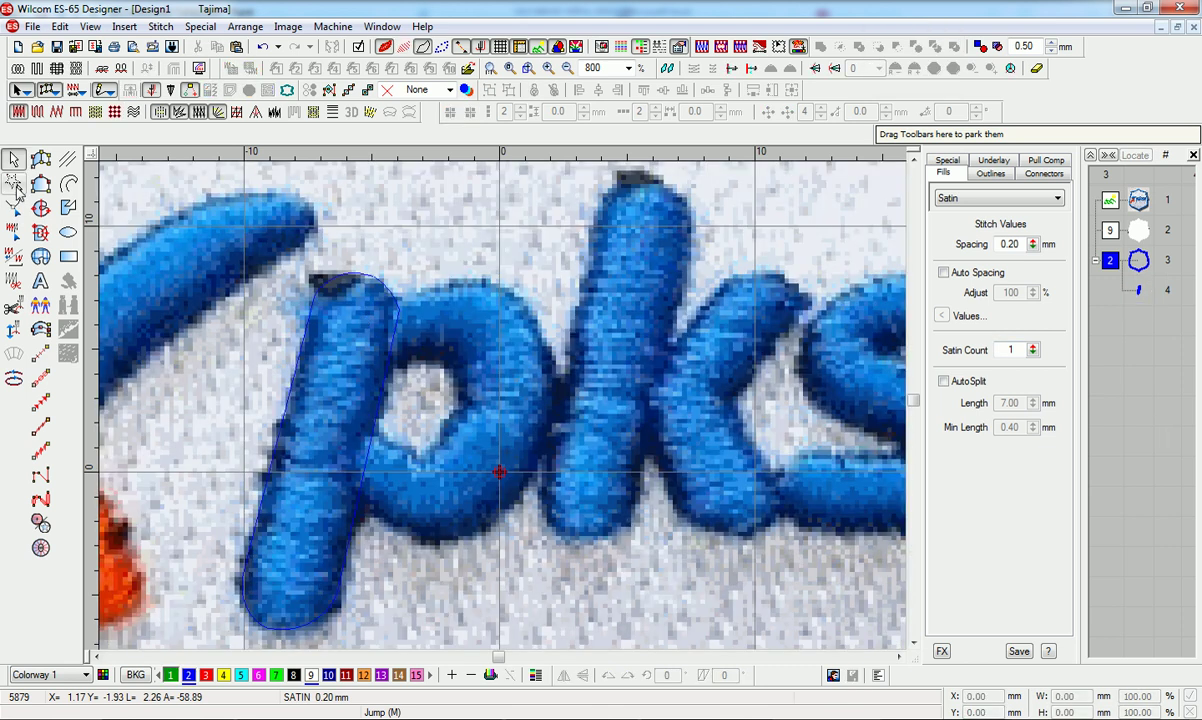
{"action": "key", "text": "h"}
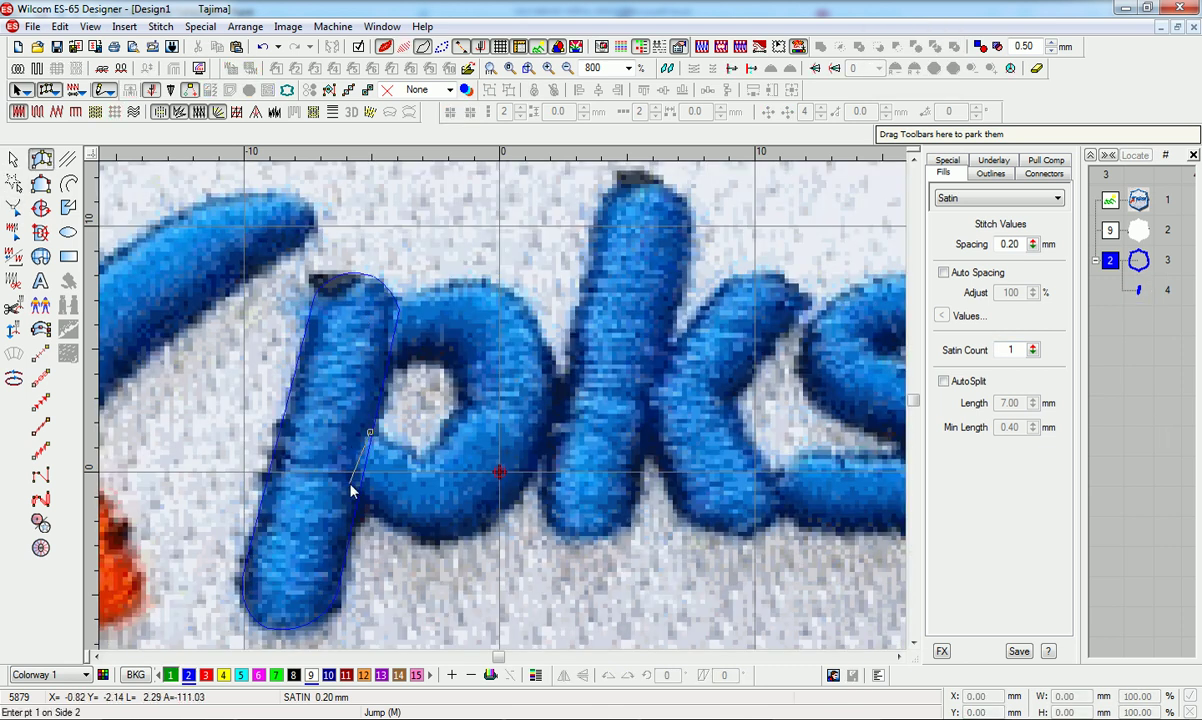
{"action": "left_click", "coordinate": [398, 455]}
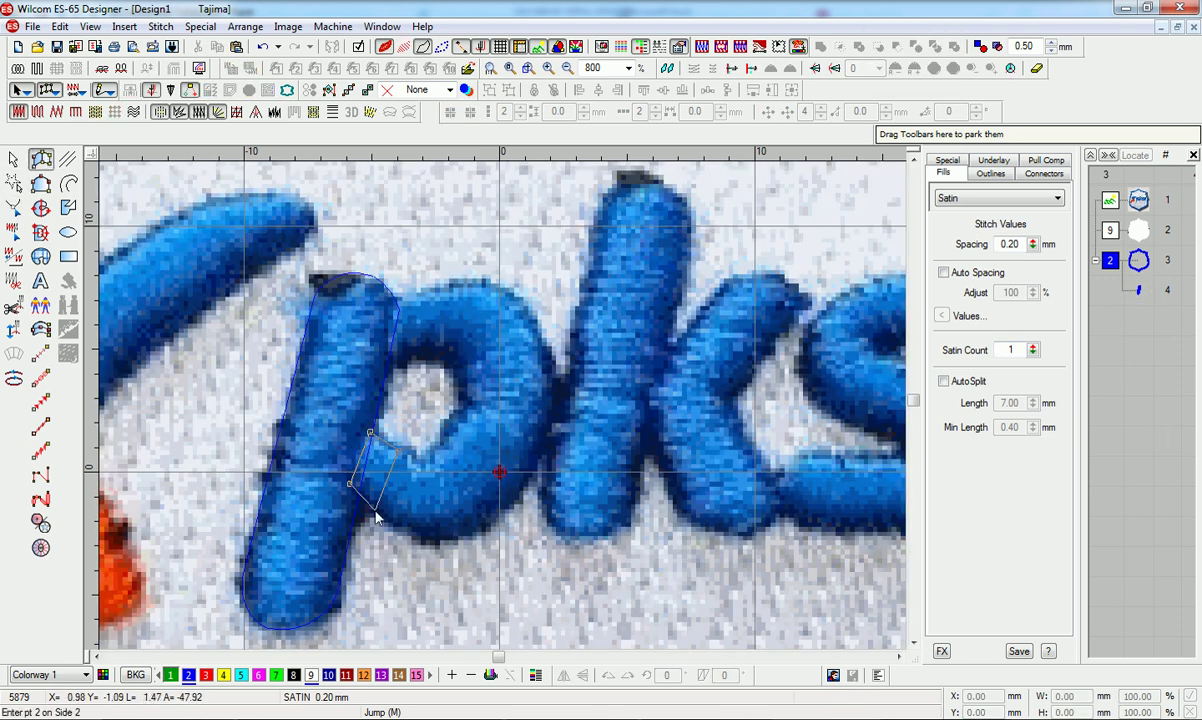
{"action": "left_click", "coordinate": [421, 457]}
{"action": "left_click", "coordinate": [423, 537]}
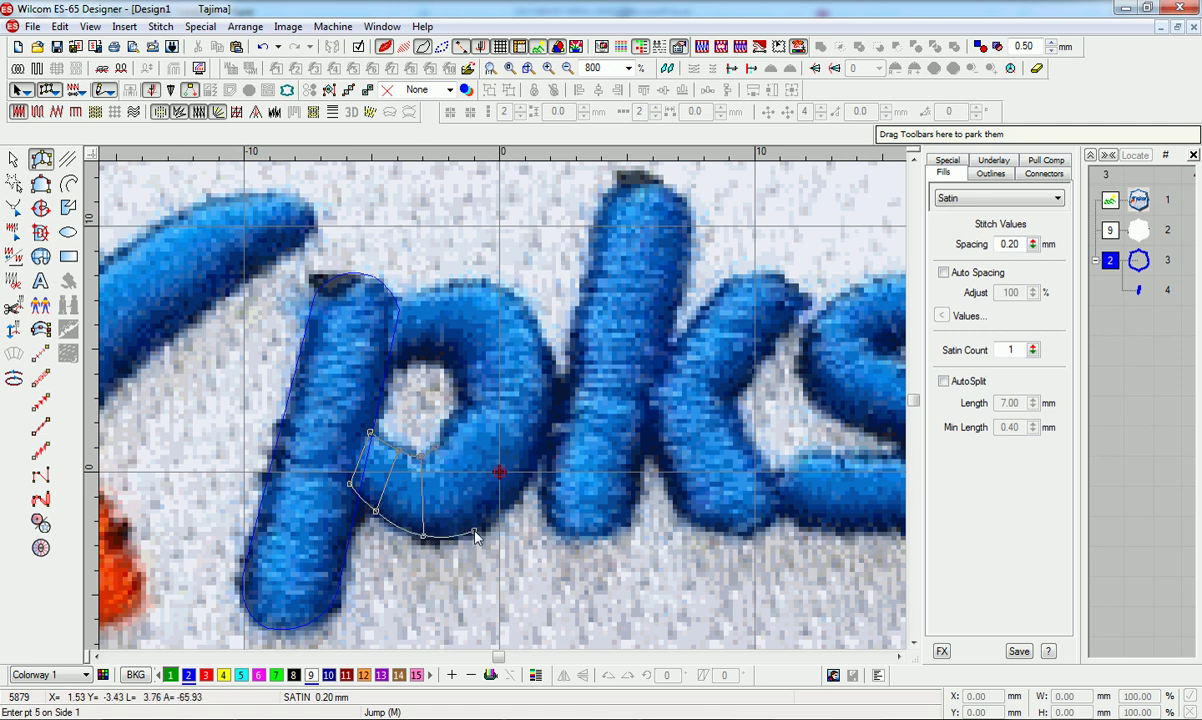
{"action": "left_click", "coordinate": [461, 425]}
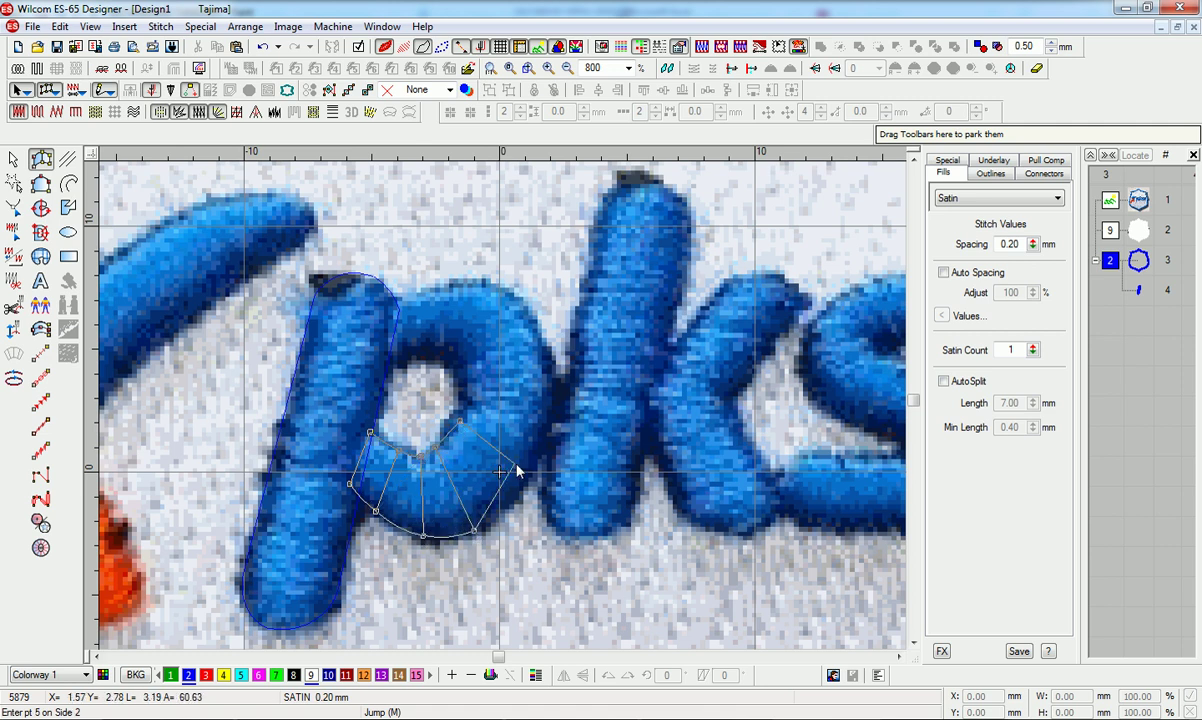
{"action": "left_click", "coordinate": [466, 386]}
{"action": "left_click", "coordinate": [551, 378]}
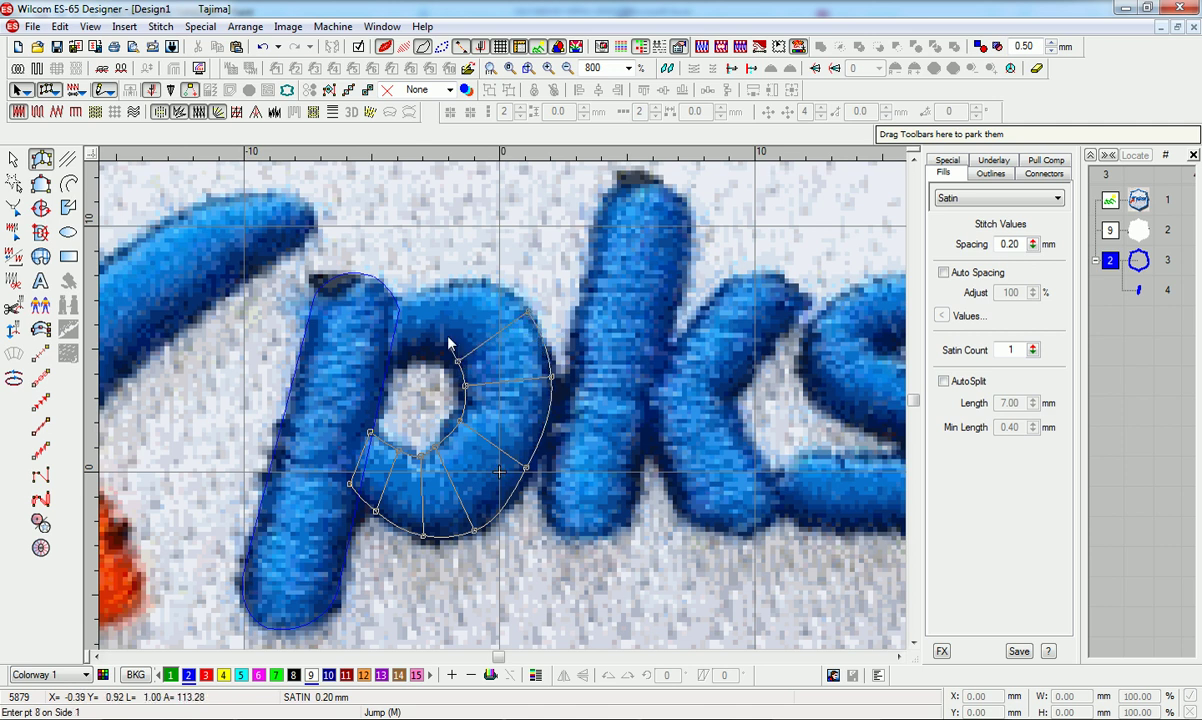
{"action": "left_click", "coordinate": [414, 354]}
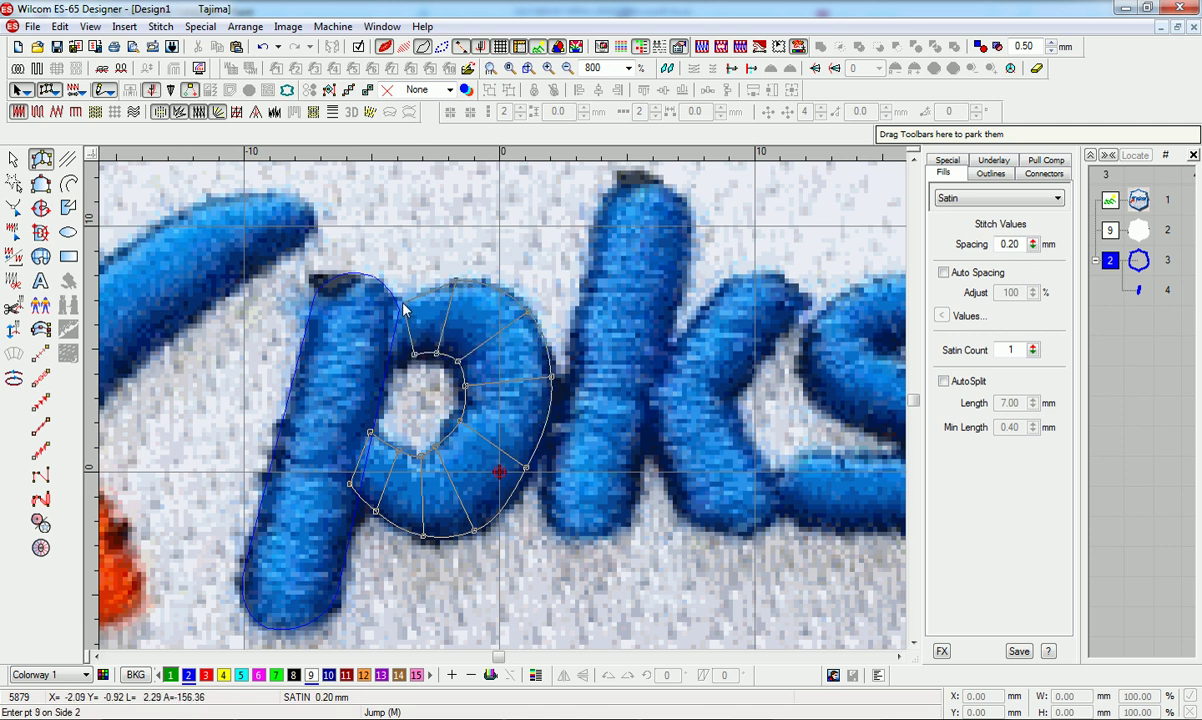
{"action": "left_click", "coordinate": [385, 353]}
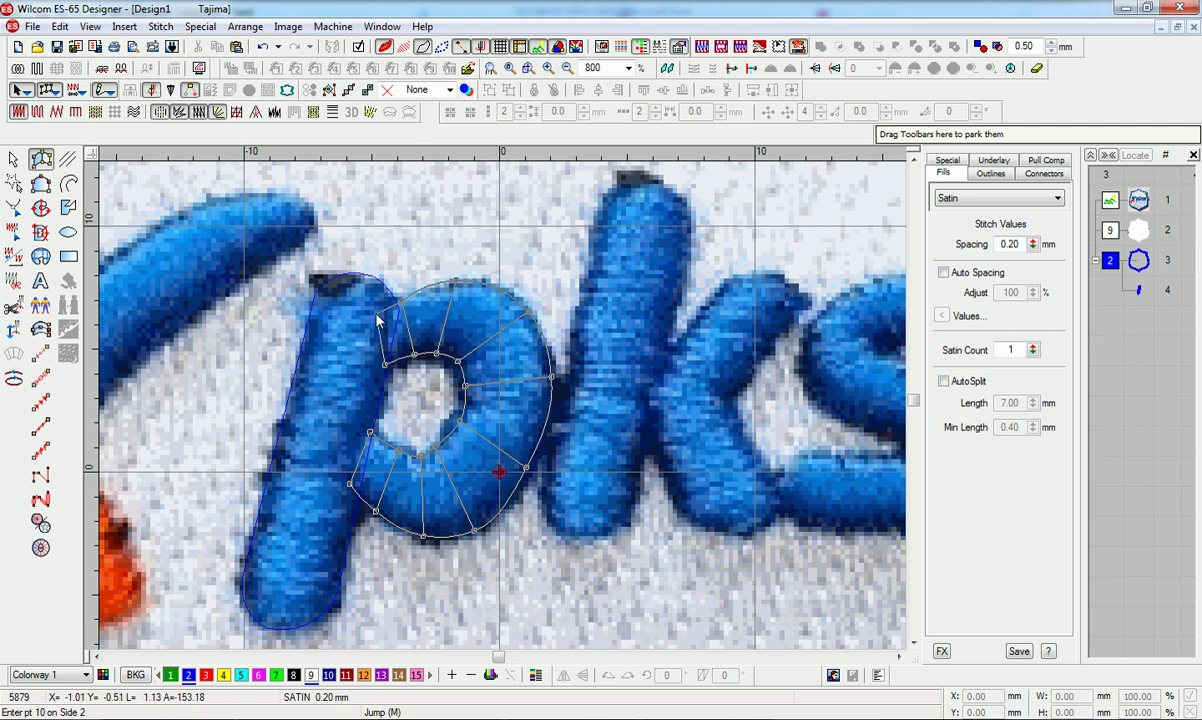
{"action": "key", "text": "Return"}
- Move the bowl ahead of the stem in the stitching sequence and colour it Default 2 Blue
{"action": "key", "text": "t"}
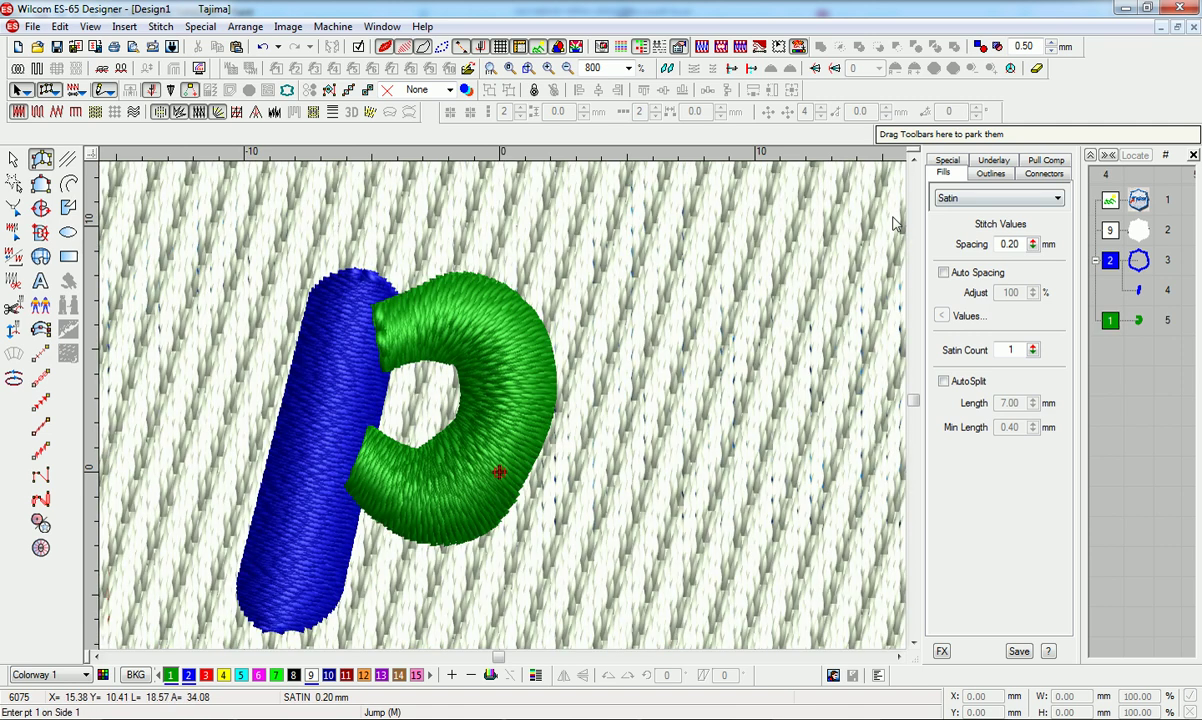
{"action": "left_click_drag", "start_coordinate": [1138, 320], "coordinate": [1138, 289]}
{"action": "left_click", "coordinate": [188, 675]}
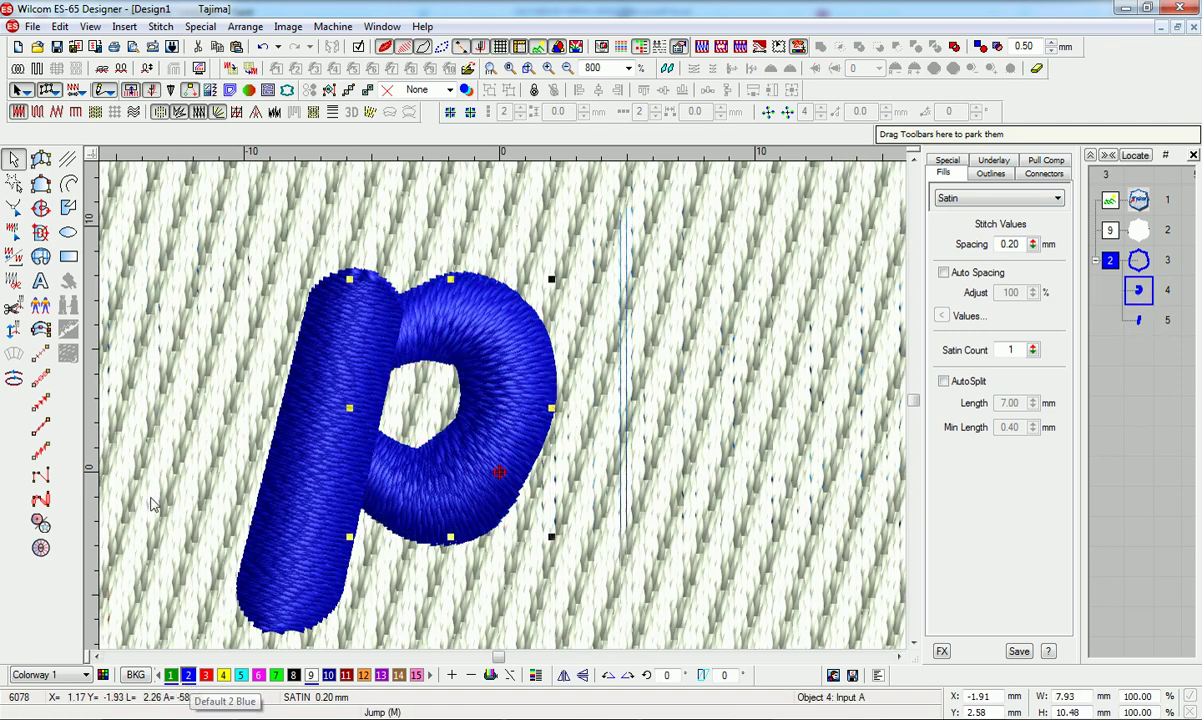
- Reshape the bowl's lower inner edge and move its stitch entry point into the p's stem
{"action": "left_click", "coordinate": [14, 207]}
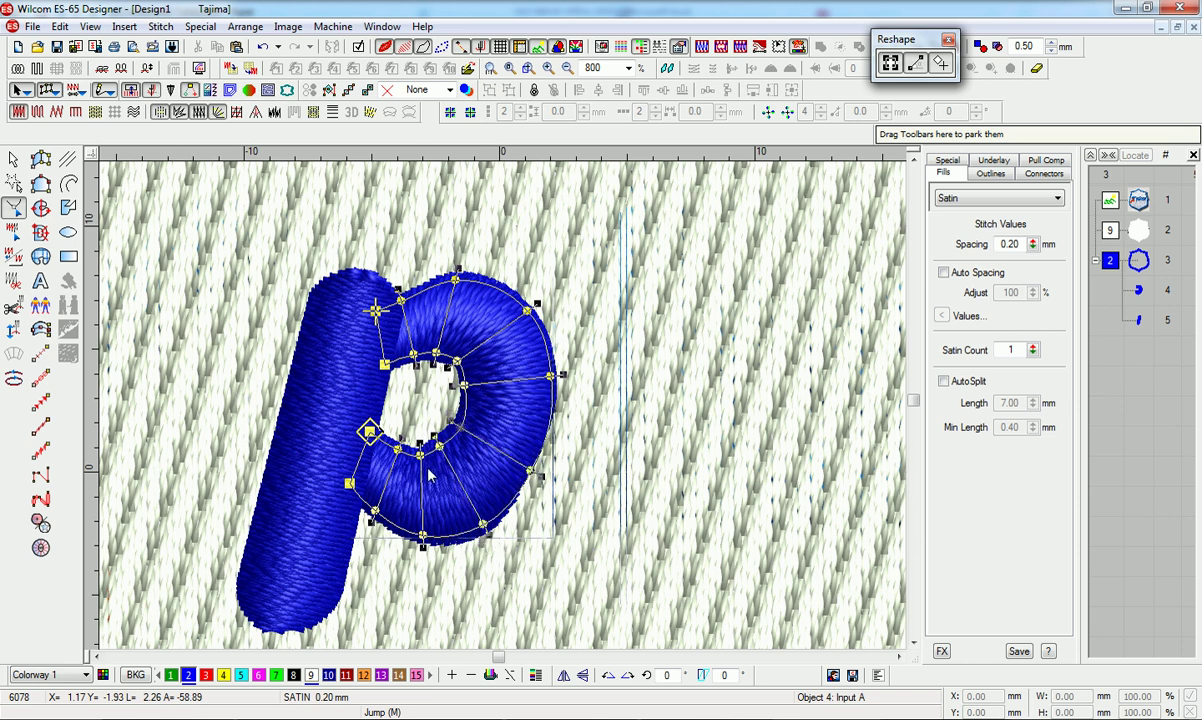
{"action": "left_click_drag", "start_coordinate": [420, 455], "coordinate": [443, 444]}
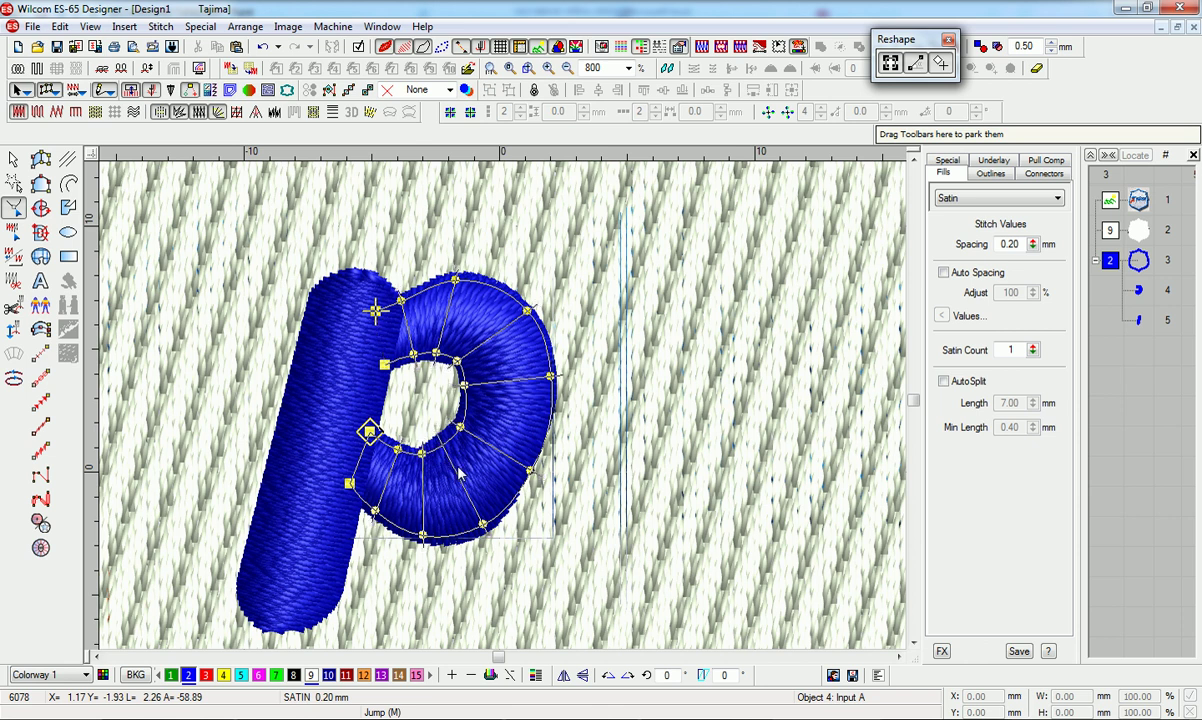
{"action": "key", "text": "Return"}
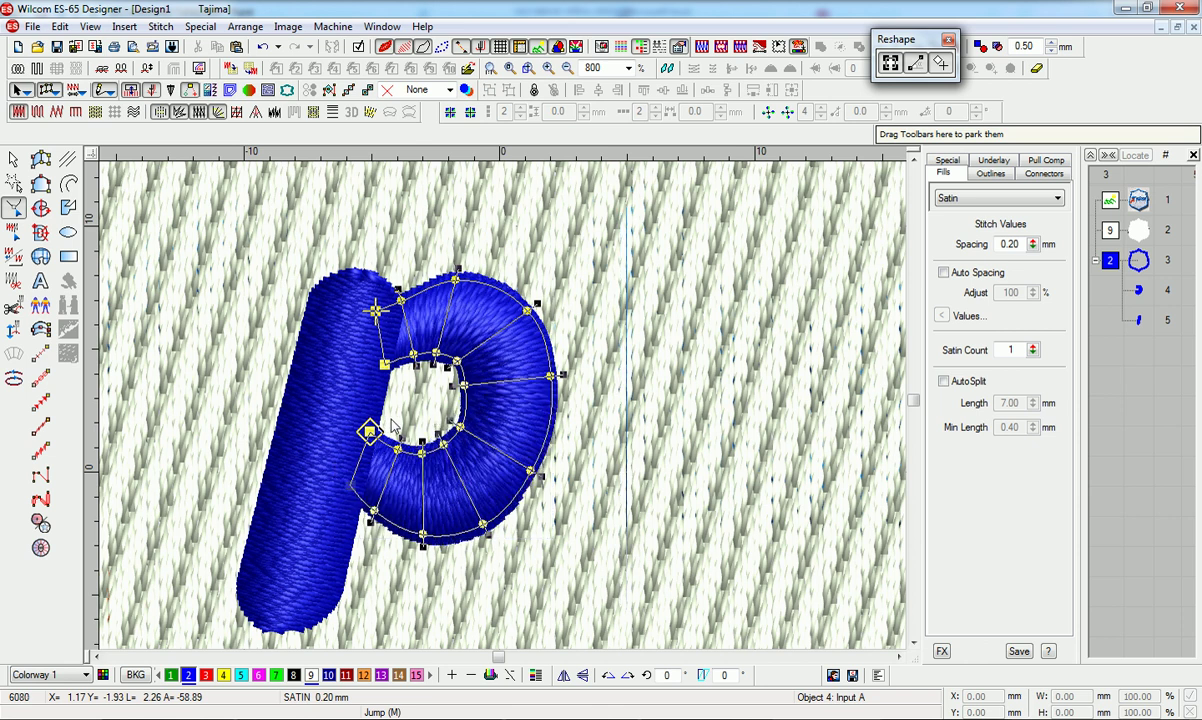
{"action": "left_click_drag", "start_coordinate": [374, 424], "coordinate": [322, 478]}
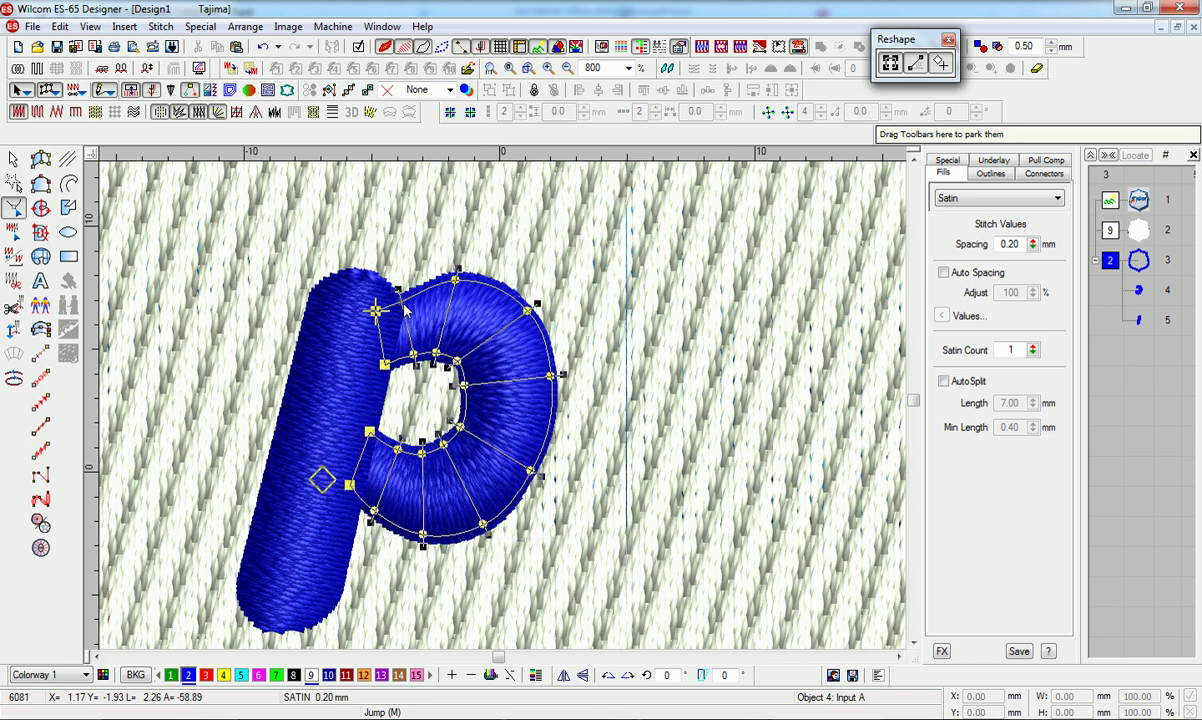
- Reshape the upper part of the bowl, lowering its top edge and the end that overlaps the stem
{"action": "left_click_drag", "start_coordinate": [455, 286], "coordinate": [443, 287]}
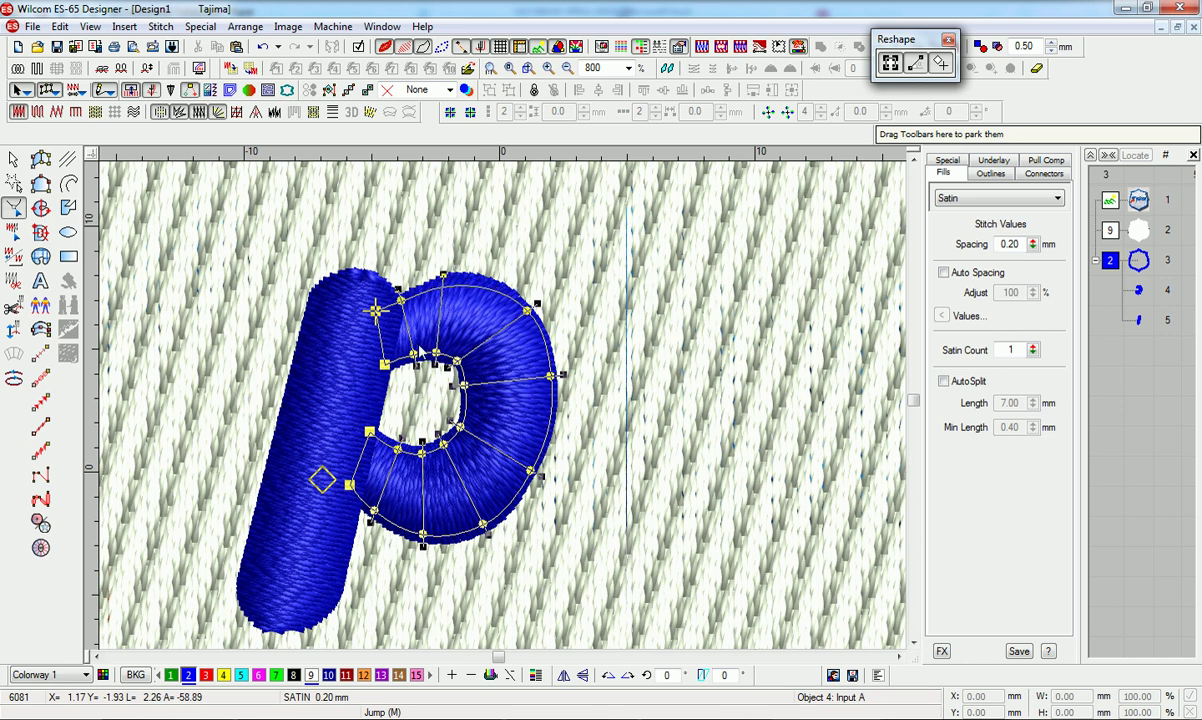
{"action": "left_click_drag", "start_coordinate": [265, 305], "coordinate": [393, 398]}
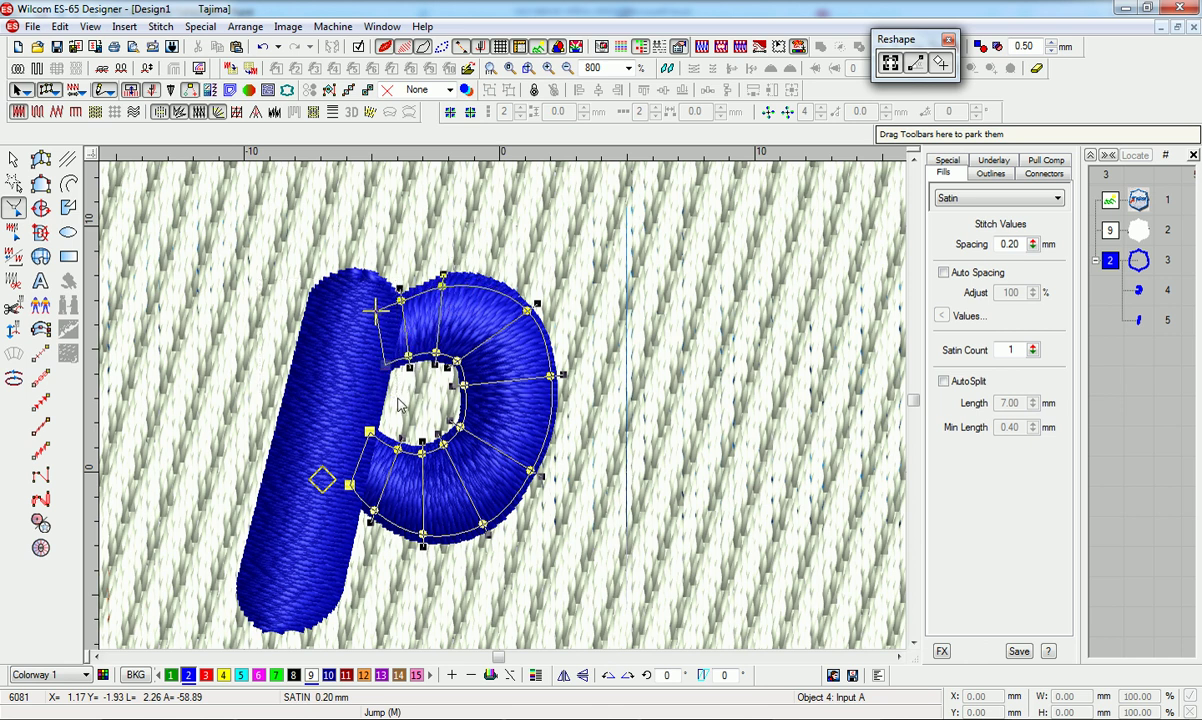
{"action": "key", "text": "Down"}
{"action": "key", "text": "Down"}
{"action": "key", "text": "Left"}
{"action": "left_click", "coordinate": [401, 300]}
{"action": "key", "text": "Delete"}
{"action": "left_click", "coordinate": [442, 285]}
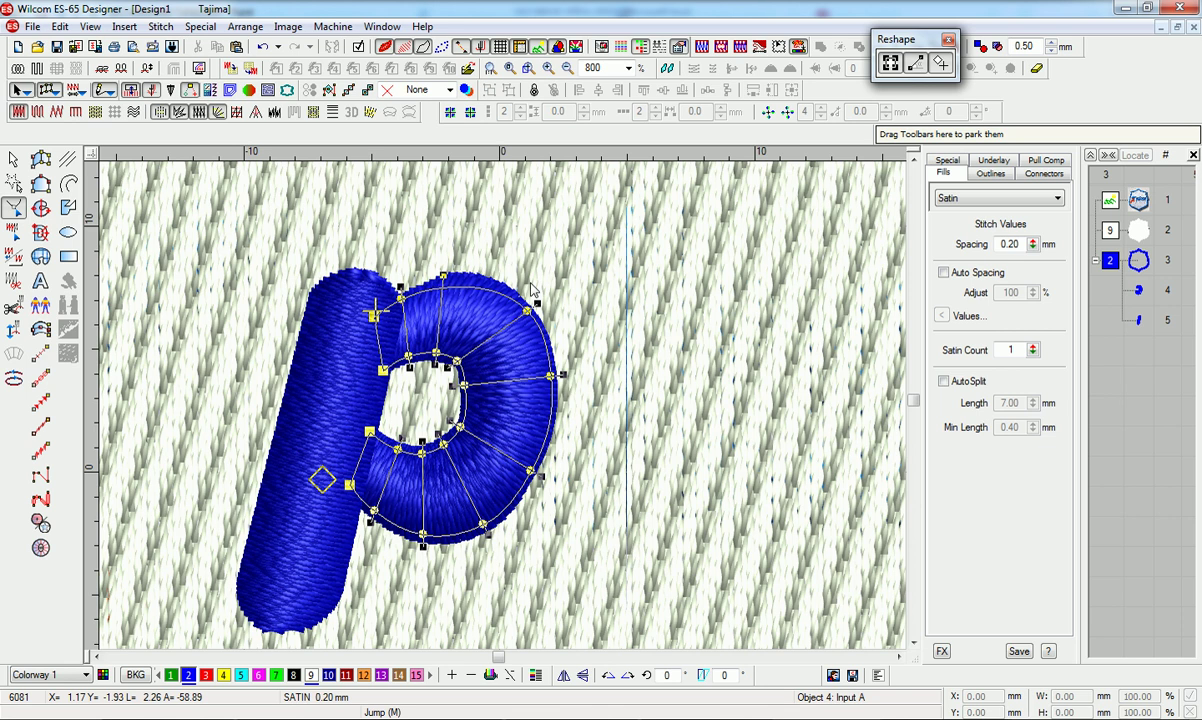
- Adjust the outer and inner control points along the side of the bowl facing away from the stem
{"action": "left_click", "coordinate": [551, 376]}
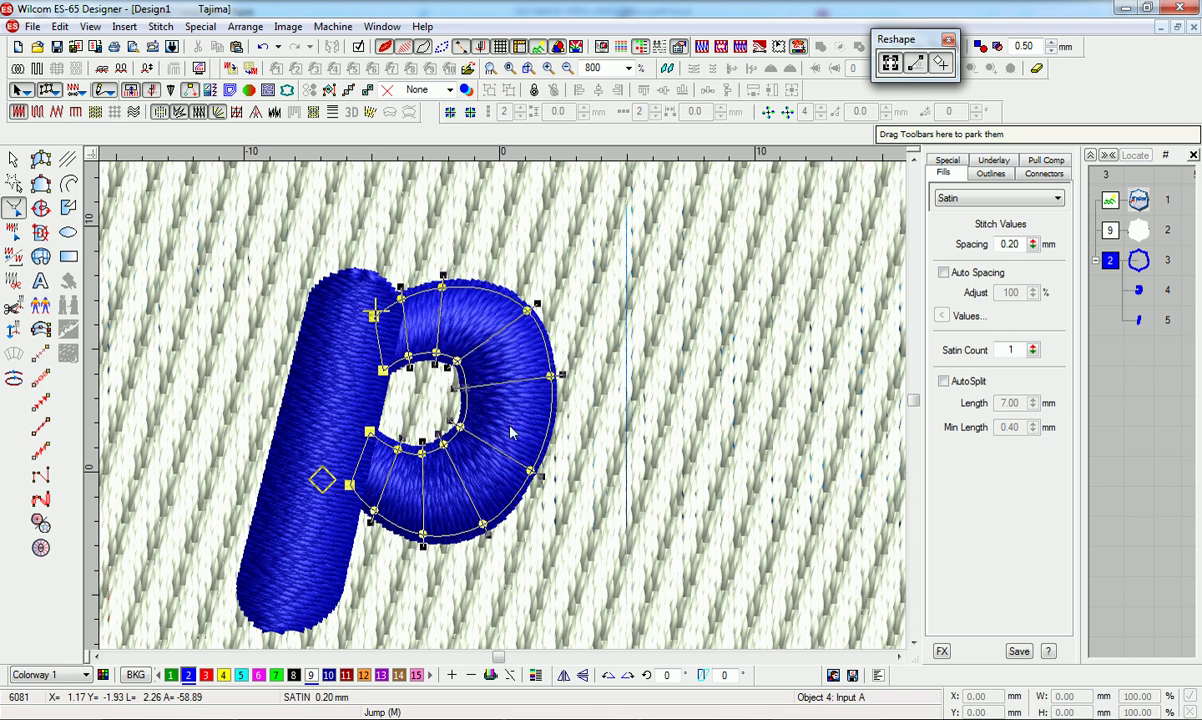
{"action": "left_click", "coordinate": [460, 427]}
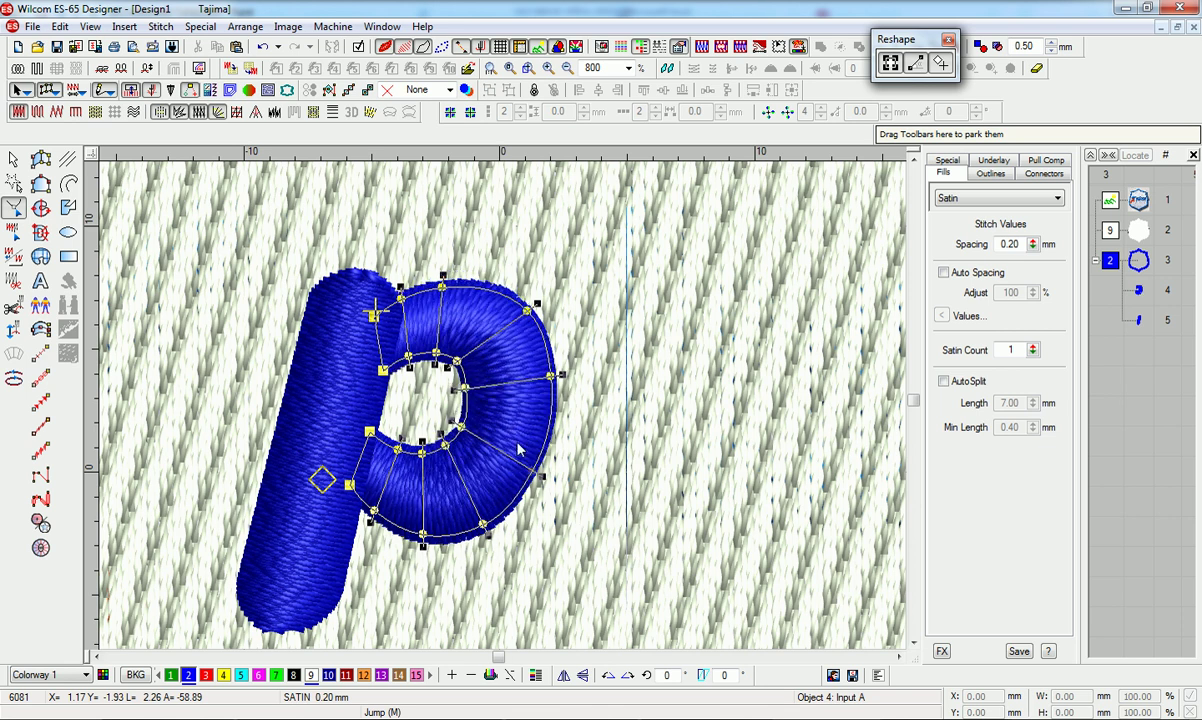
{"action": "left_click_drag", "start_coordinate": [536, 472], "coordinate": [540, 458]}
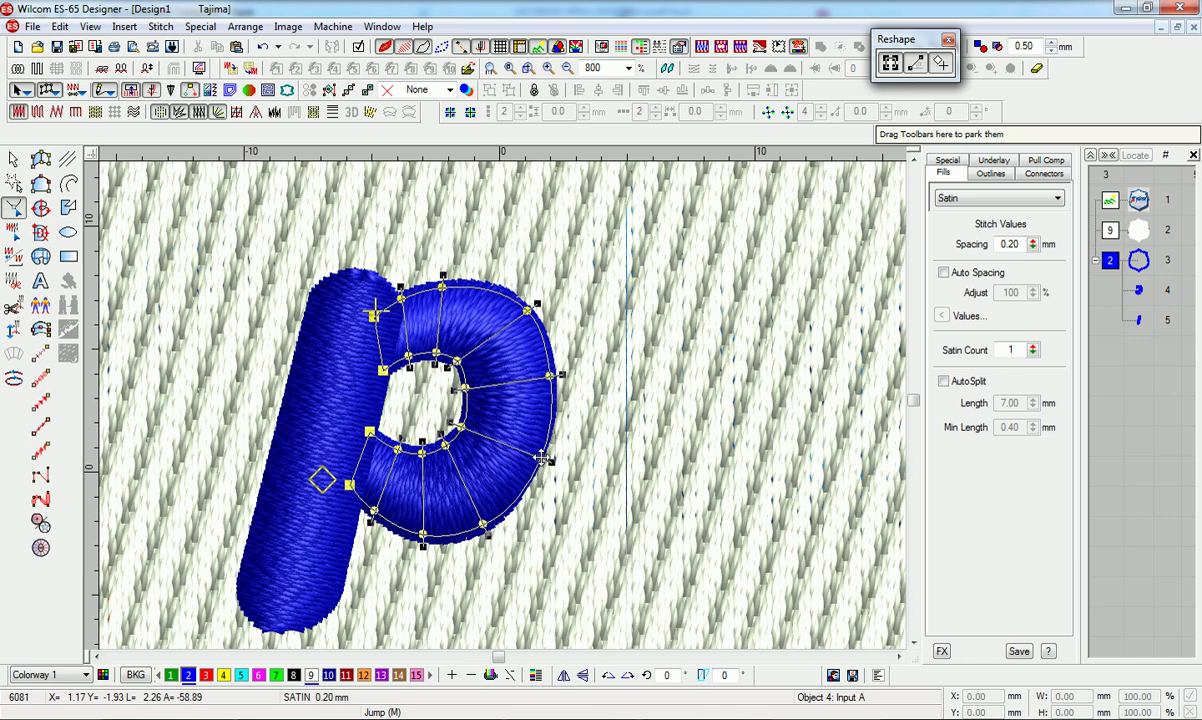
{"action": "left_click_drag", "start_coordinate": [461, 427], "coordinate": [461, 424]}
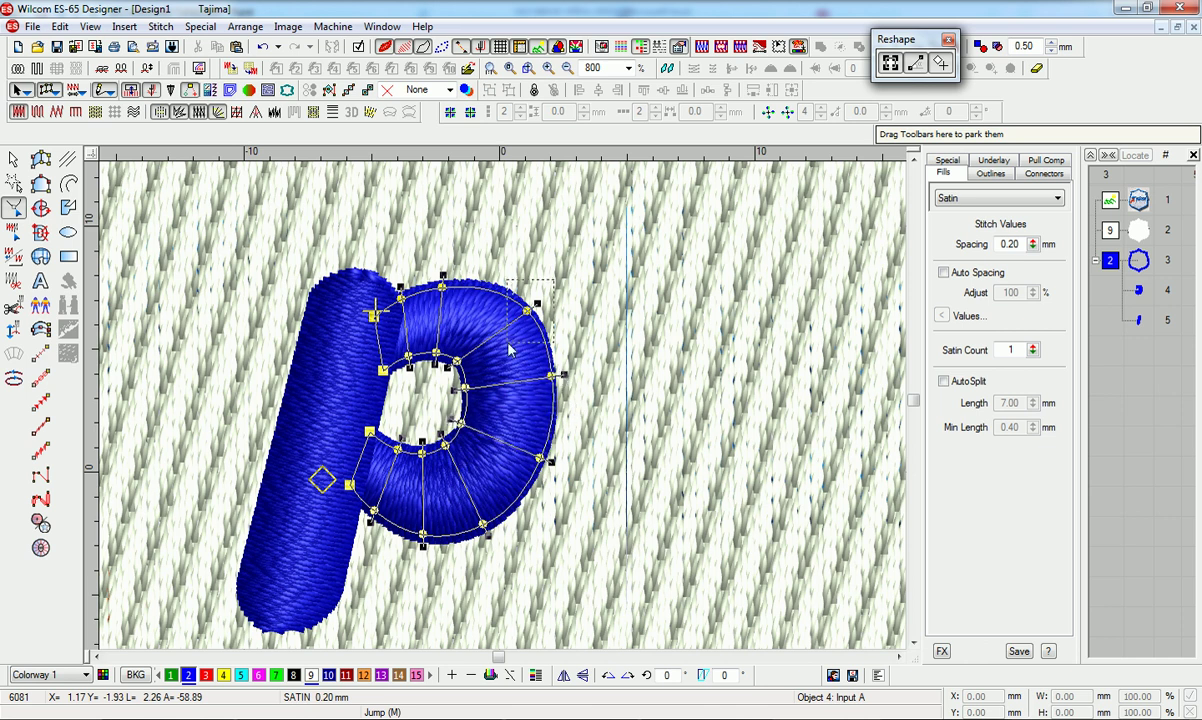
- Fine-tune the control points at the bowl's top and along its lower inner curve, and apply the reshaping
{"action": "left_click_drag", "start_coordinate": [468, 237], "coordinate": [432, 311]}
{"action": "key", "text": "Right"}
{"action": "key", "text": "Right"}
{"action": "key", "text": "Right"}
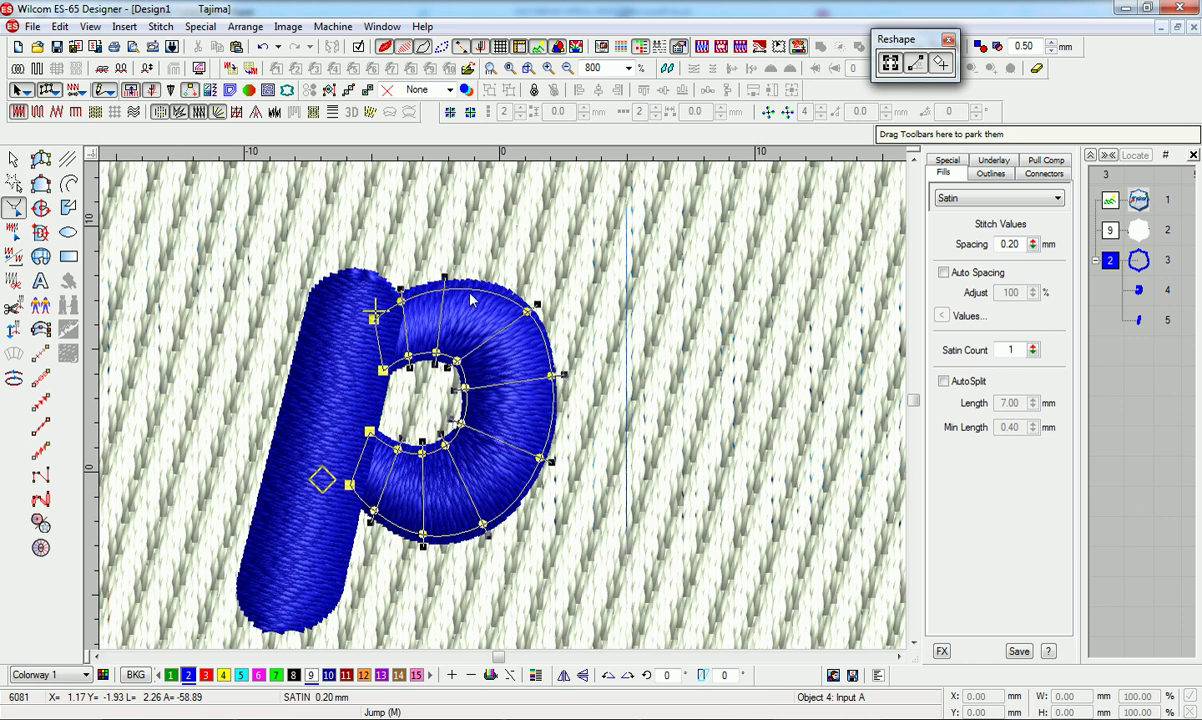
{"action": "key", "text": "Return"}
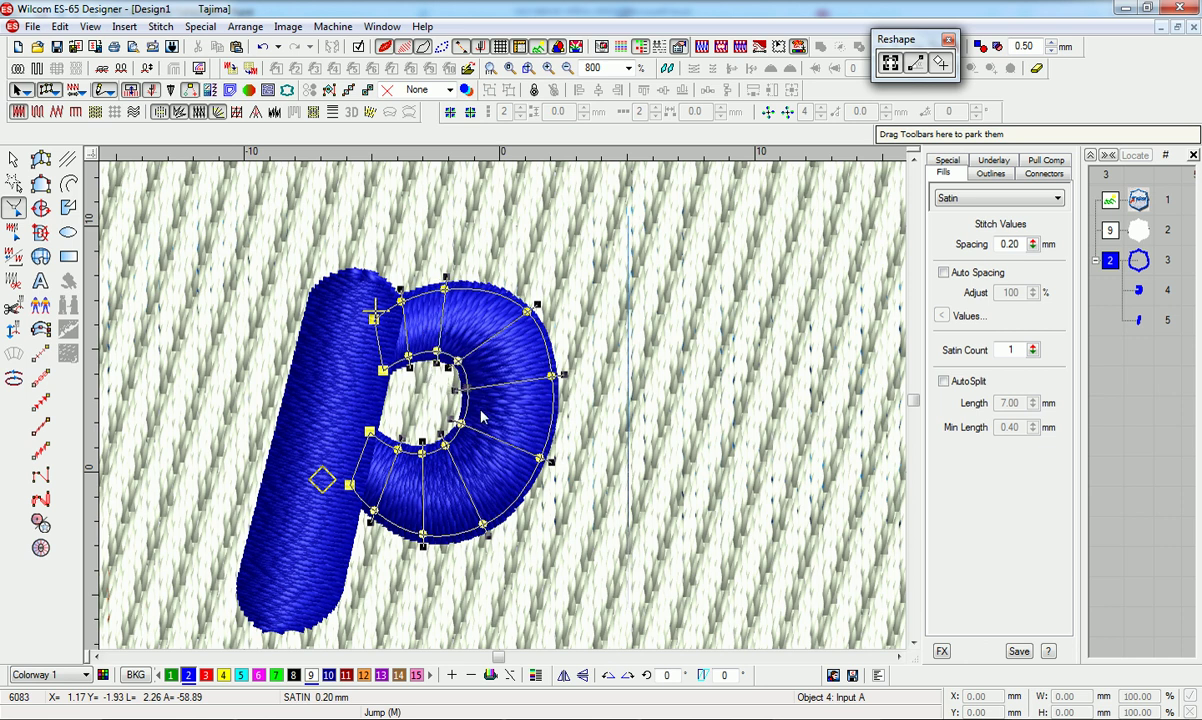
{"action": "left_click_drag", "start_coordinate": [461, 424], "coordinate": [448, 445]}
{"action": "left_click_drag", "start_coordinate": [422, 454], "coordinate": [424, 454]}
{"action": "key", "text": "Return"}
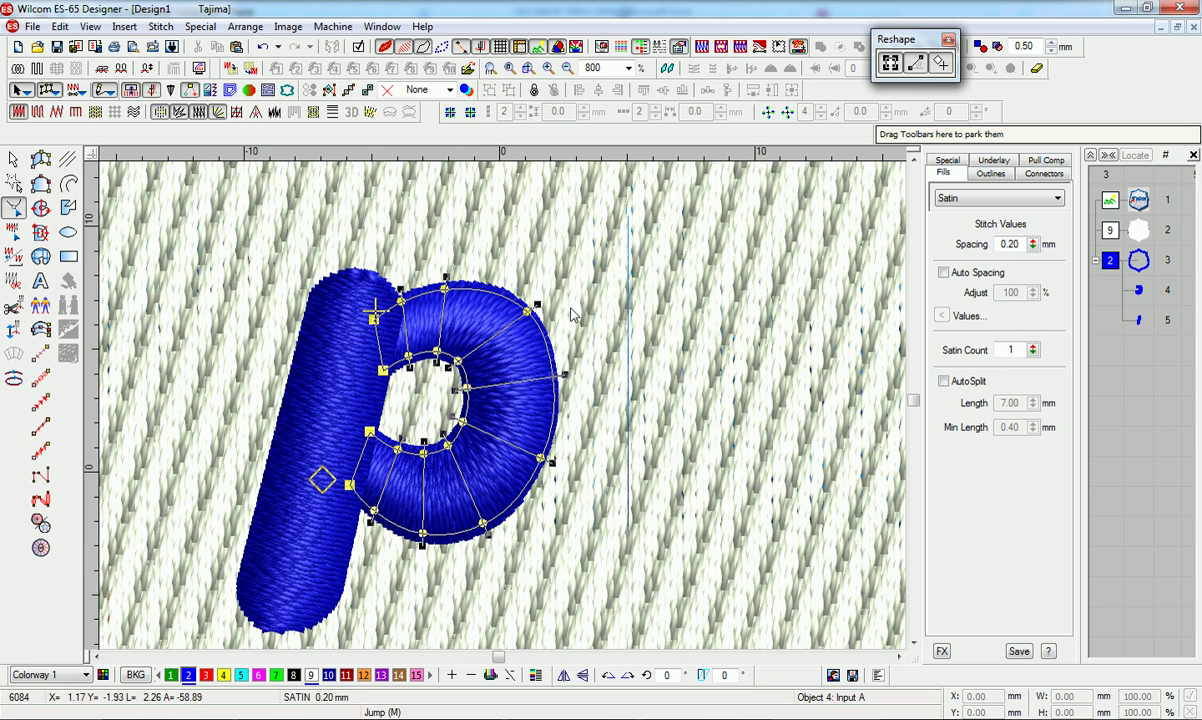
- Duplicate the p's stem and place the copy over the k's stem in the artwork
{"action": "left_click", "coordinate": [14, 160]}
{"action": "key", "text": "shift+z"}
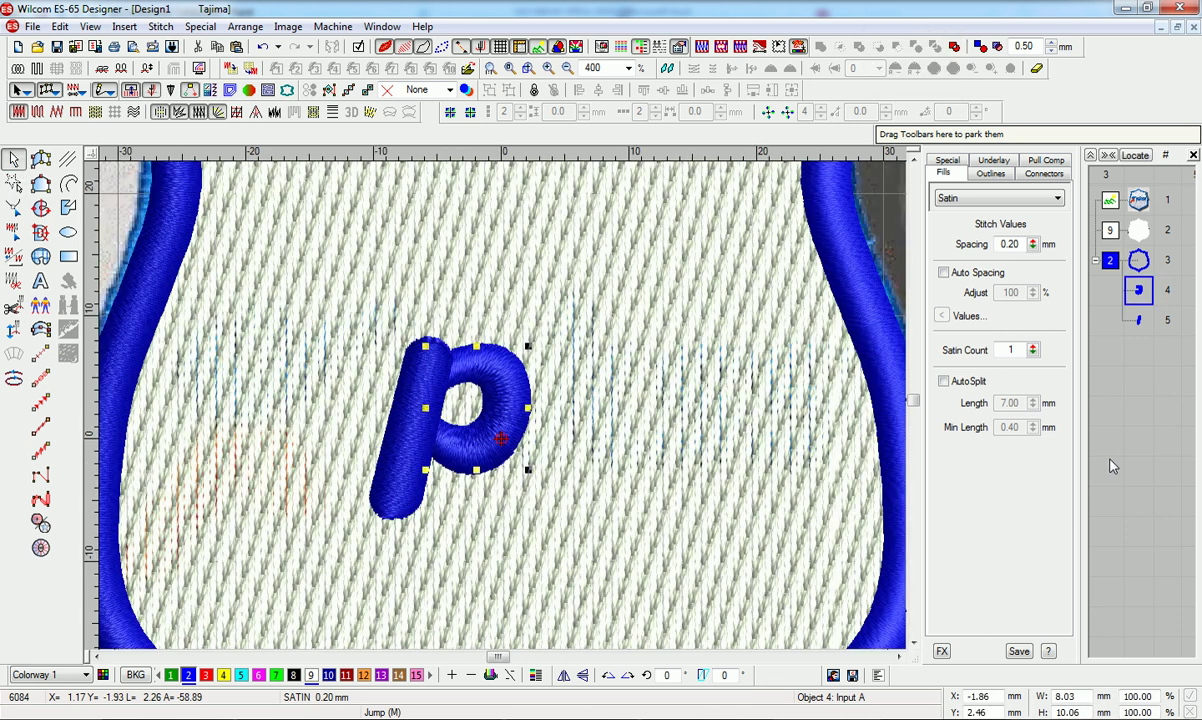
{"action": "key", "text": "Escape"}
{"action": "key", "text": "s"}
{"action": "key", "text": "s"}
{"action": "left_click", "coordinate": [899, 657]}
{"action": "key", "text": "z"}
{"action": "key", "text": "s"}
{"action": "key", "text": "s"}
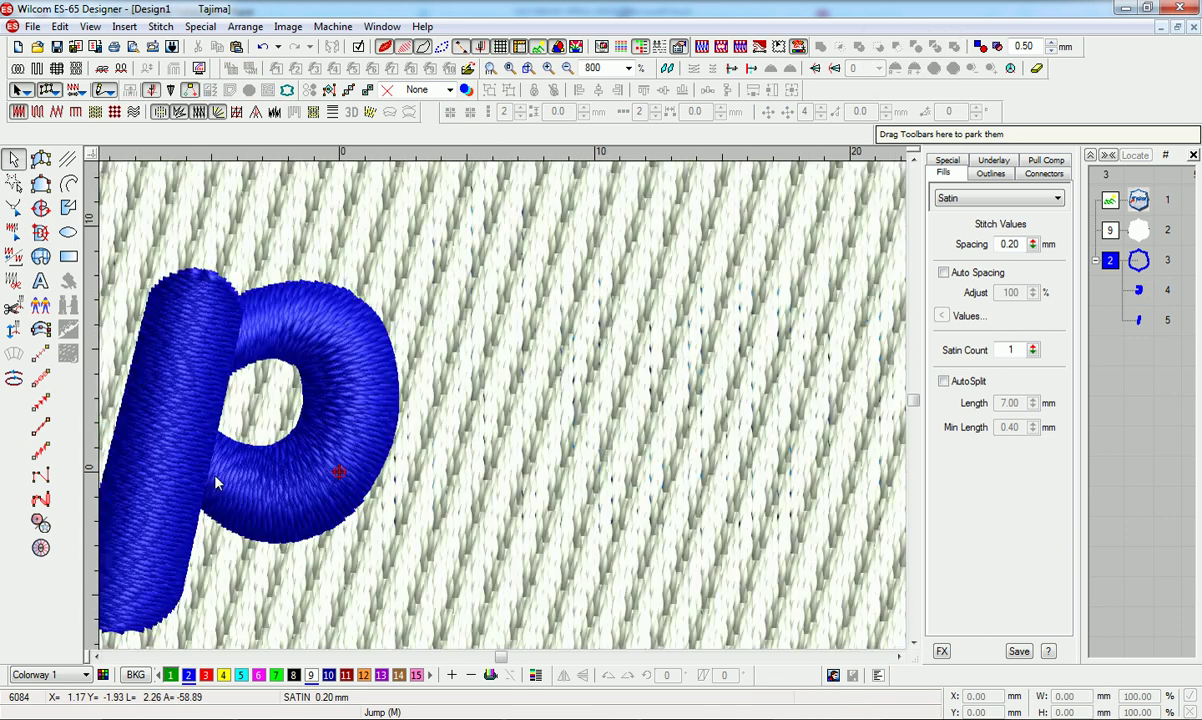
{"action": "left_click", "coordinate": [160, 505]}
{"action": "right_click", "coordinate": [160, 505]}
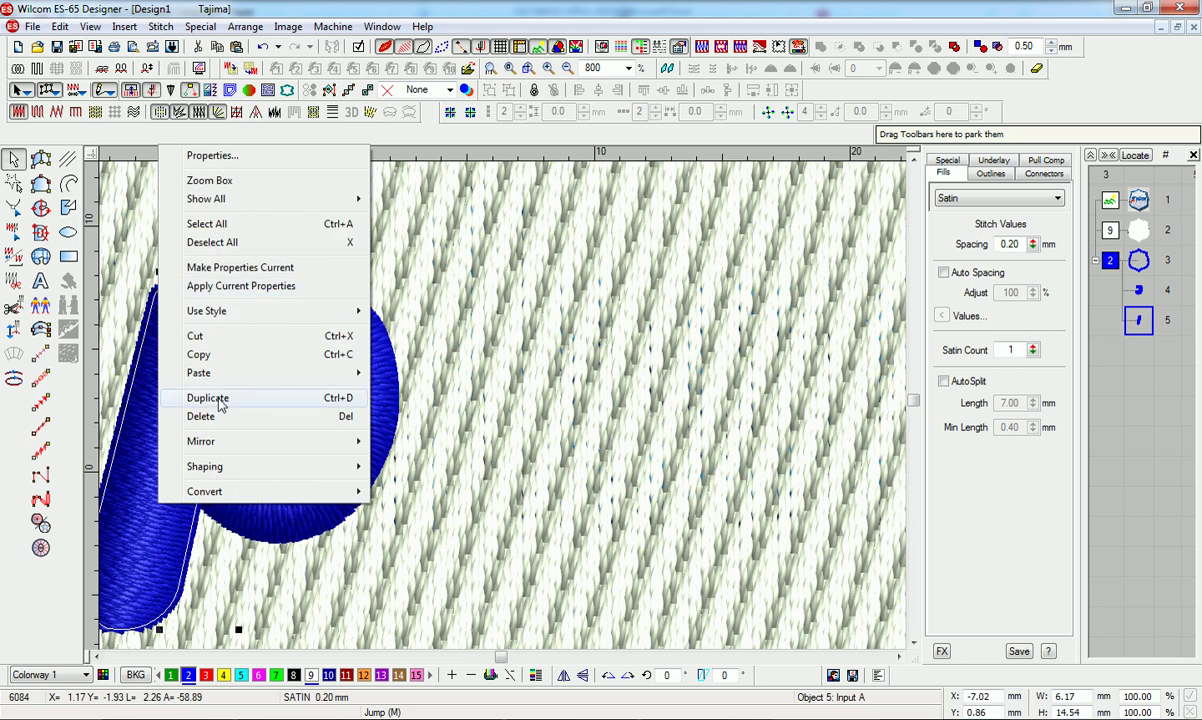
{"action": "left_click", "coordinate": [207, 398]}
{"action": "left_click_drag", "start_coordinate": [162, 470], "coordinate": [540, 425]}
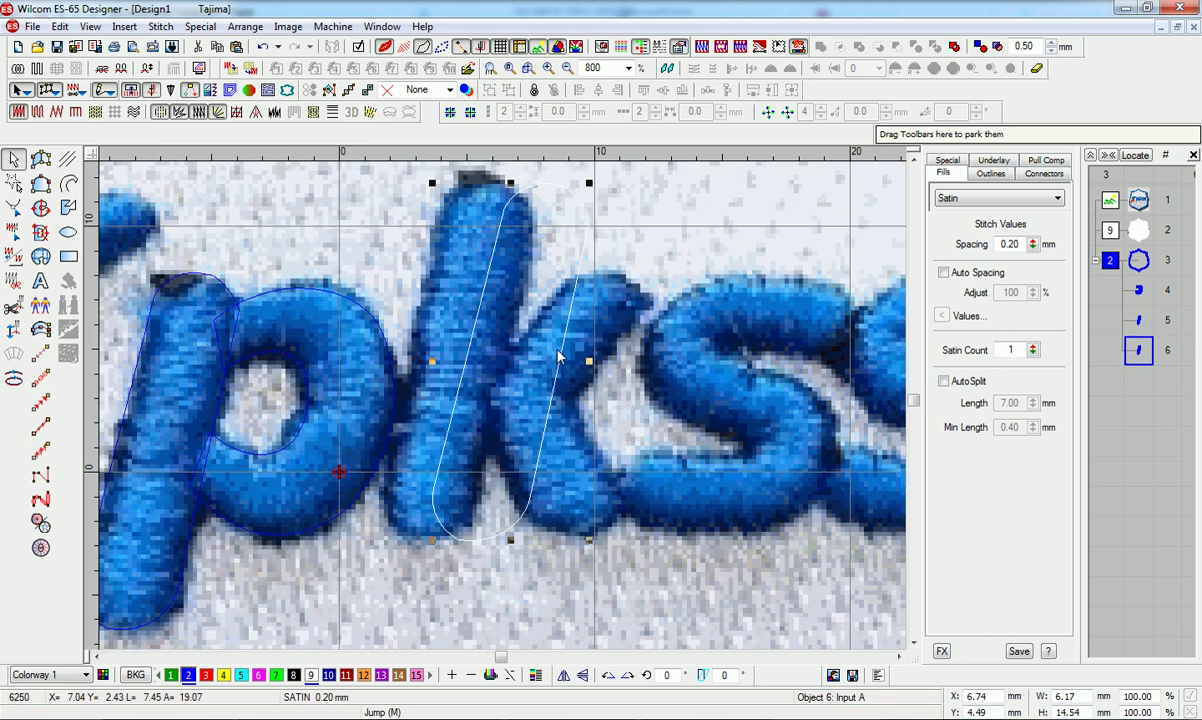
{"action": "left_click_drag", "start_coordinate": [563, 360], "coordinate": [520, 357]}
- Skew the copied stem more upright to match the slant of the k's stem and check it in stitch view
{"action": "scroll", "coordinate": [520, 355], "scroll_direction": "up", "scroll_amount": 1}
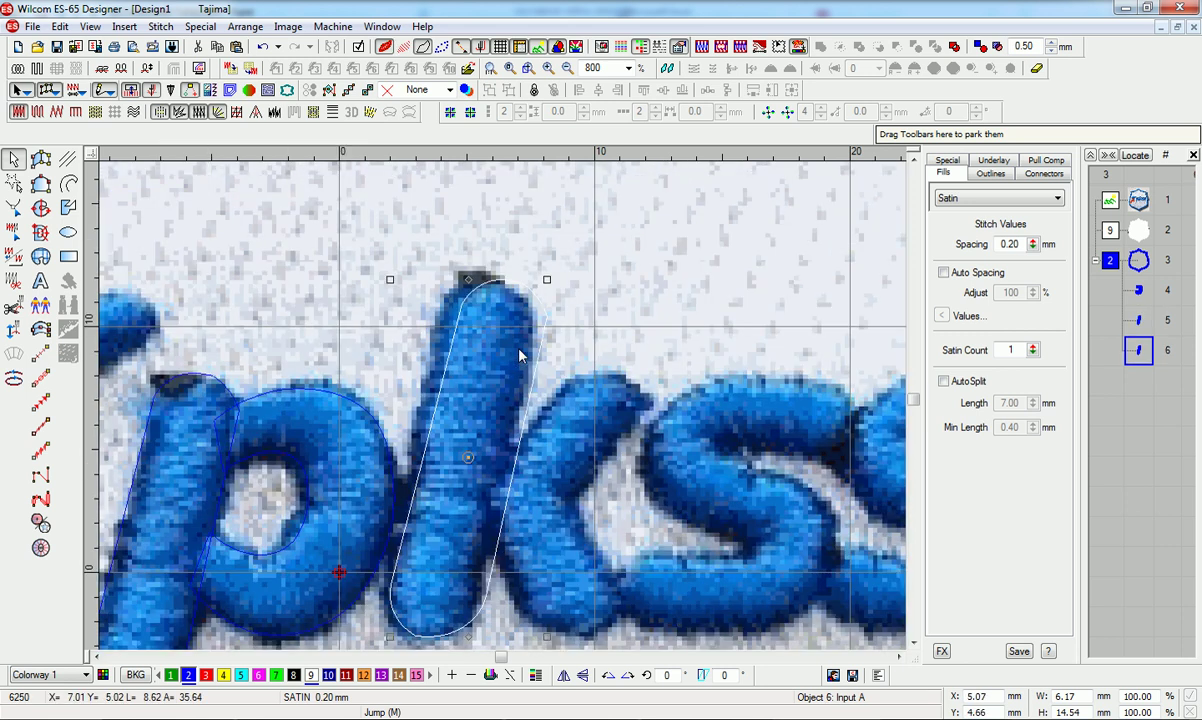
{"action": "left_click_drag", "start_coordinate": [468, 280], "coordinate": [450, 280]}
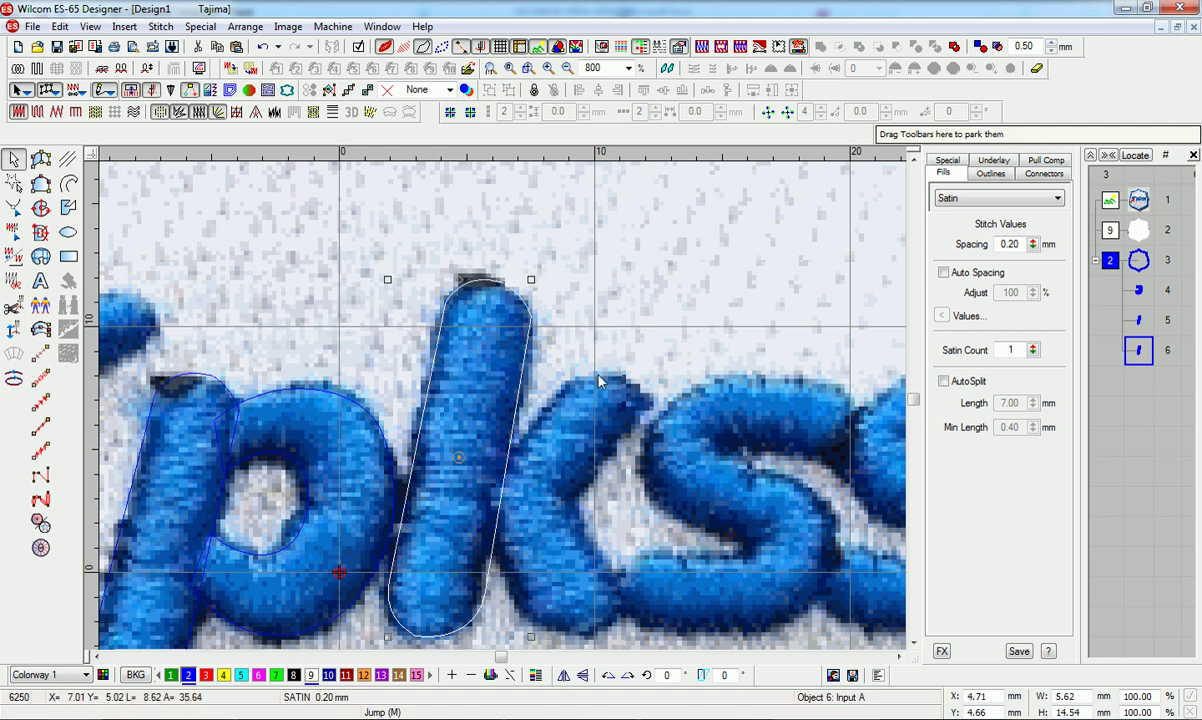
{"action": "key", "text": "shift+z"}
{"action": "scroll", "coordinate": [523, 380], "scroll_direction": "down", "scroll_amount": 1}
{"action": "key", "text": "t"}
{"action": "key", "text": "t"}
{"action": "key", "text": "t"}
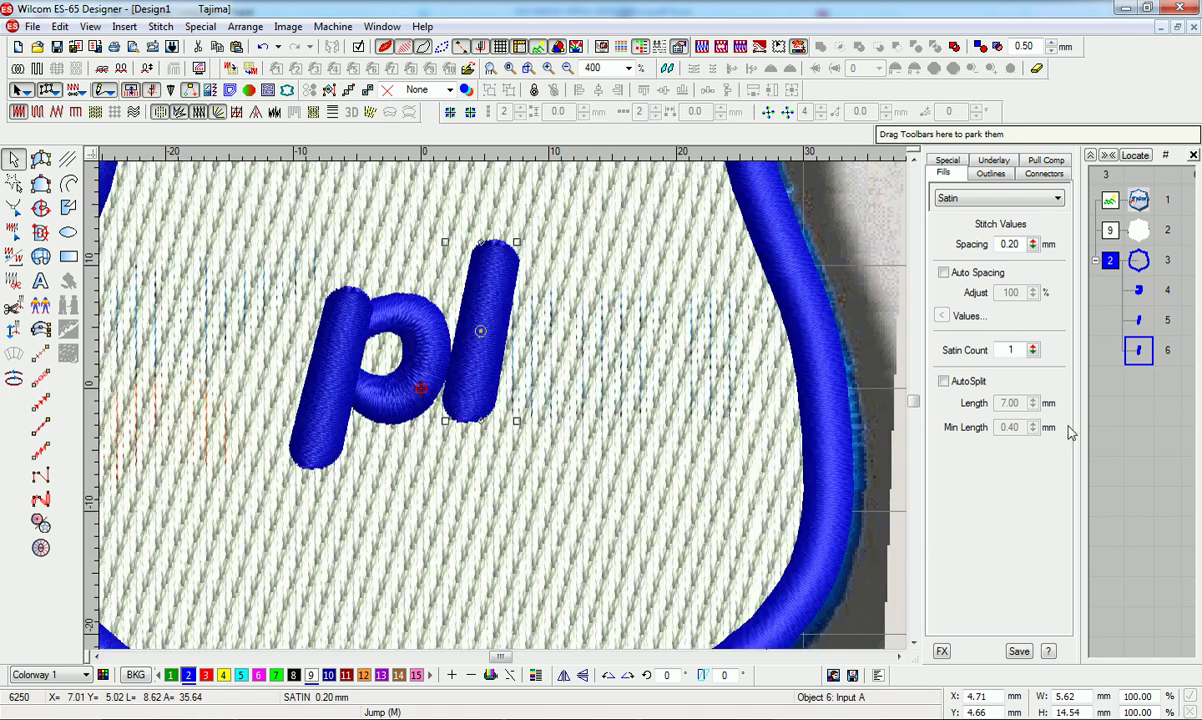
{"action": "left_click", "coordinate": [1152, 386]}
{"action": "key", "text": "shift+t"}
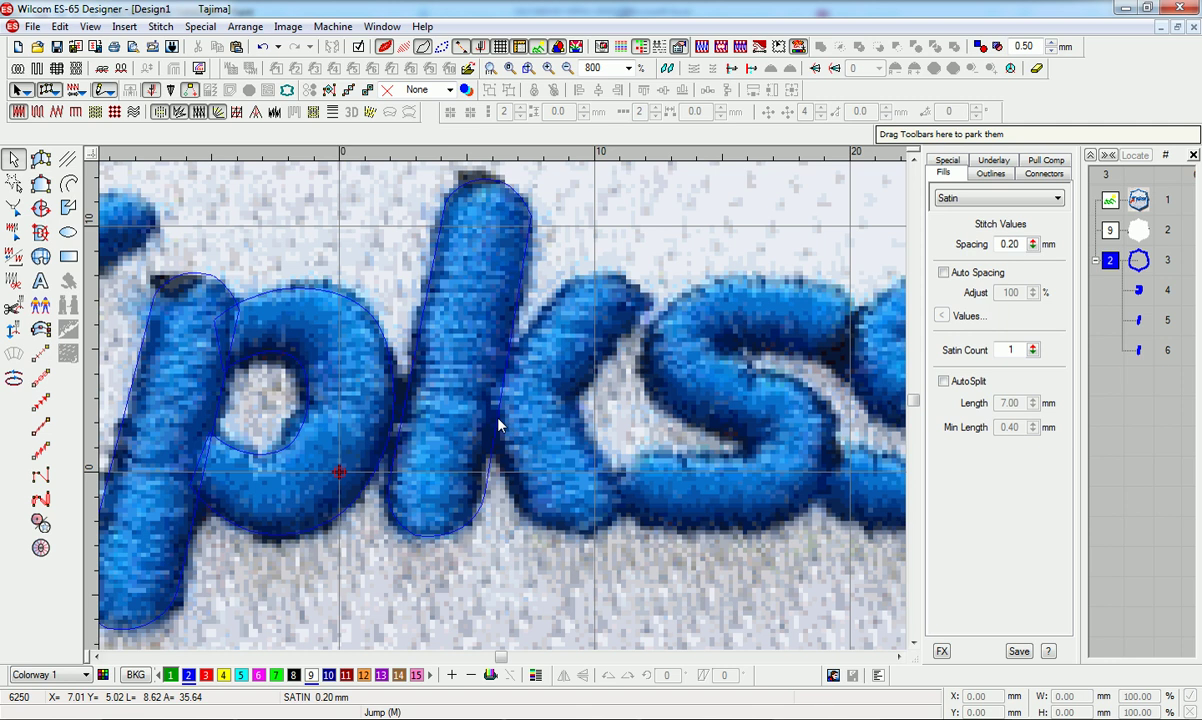
- Narrow the copied k stem to a width of 5.49 mm from its side facing the p
{"action": "left_click", "coordinate": [467, 392]}
{"action": "left_click", "coordinate": [478, 356]}
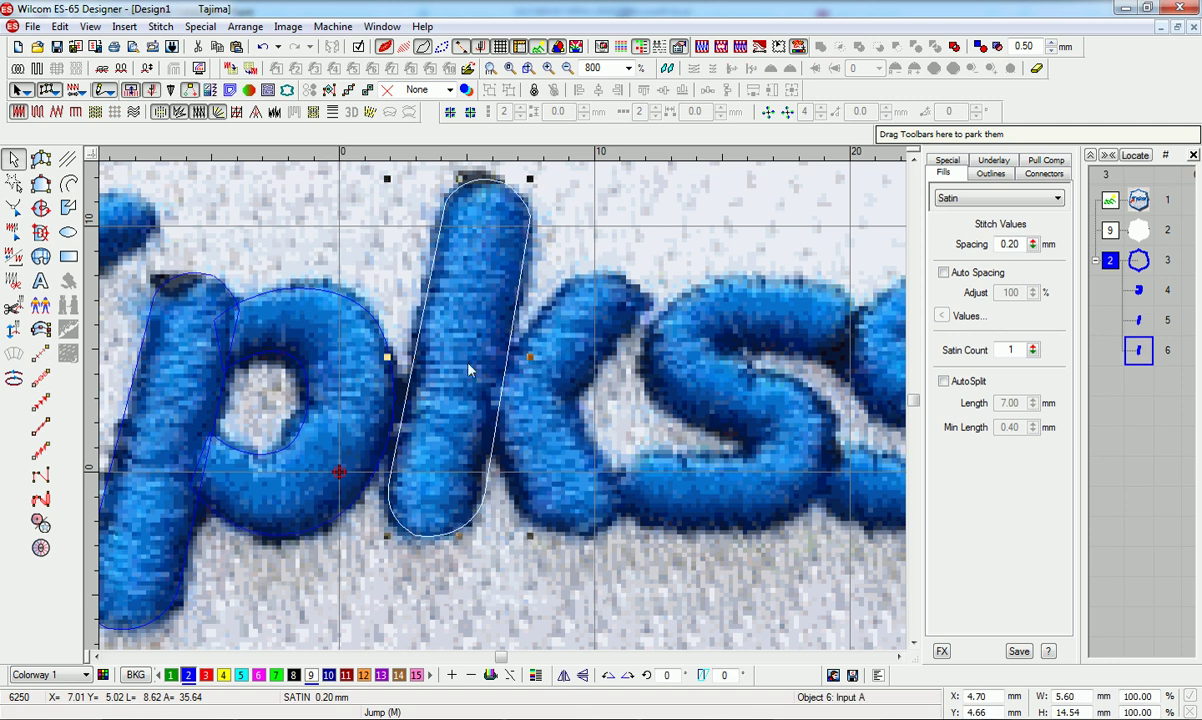
{"action": "left_click_drag", "start_coordinate": [388, 356], "coordinate": [392, 356]}
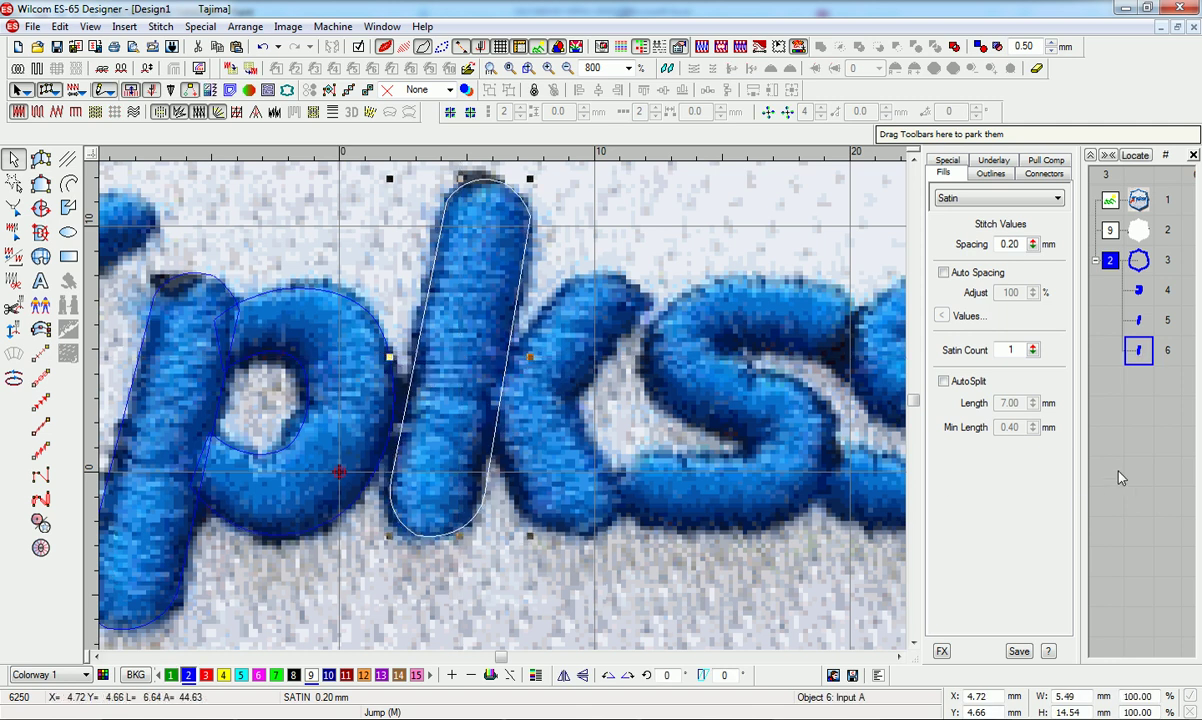
{"action": "left_click", "coordinate": [1119, 475]}
- Digitize the k's arm and leg as one Input A satin column with rounded ends, following the artwork
{"action": "left_click", "coordinate": [41, 160]}
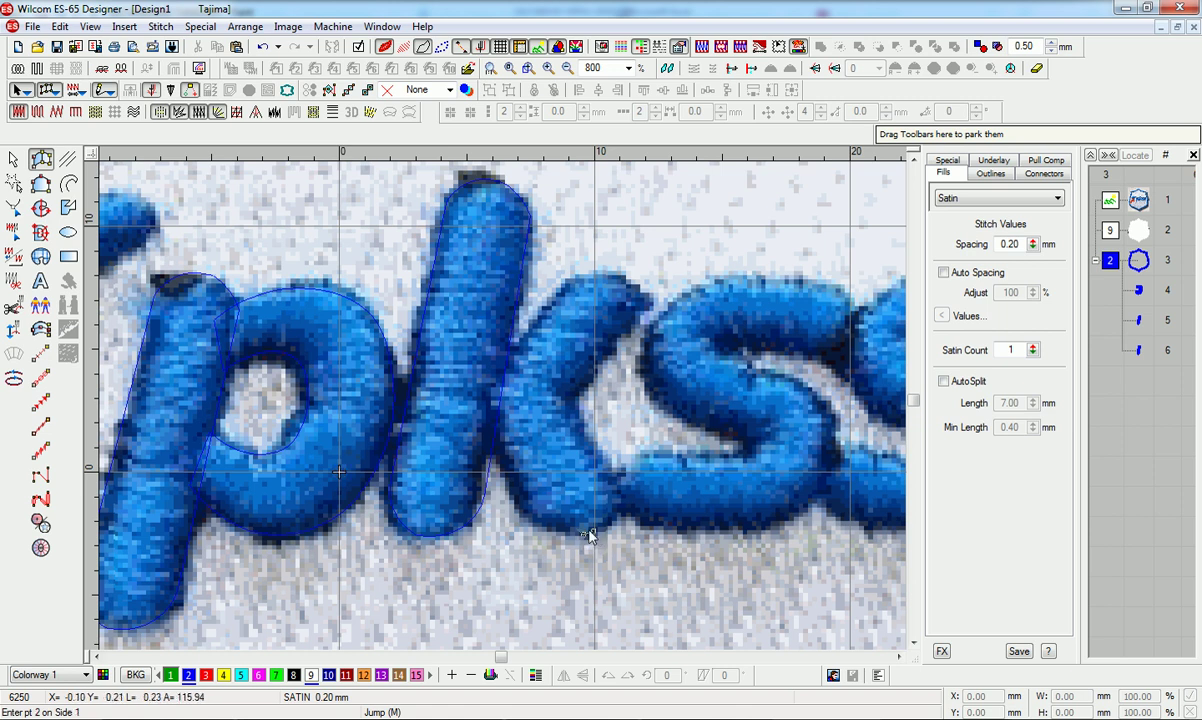
{"action": "left_click", "coordinate": [531, 514]}
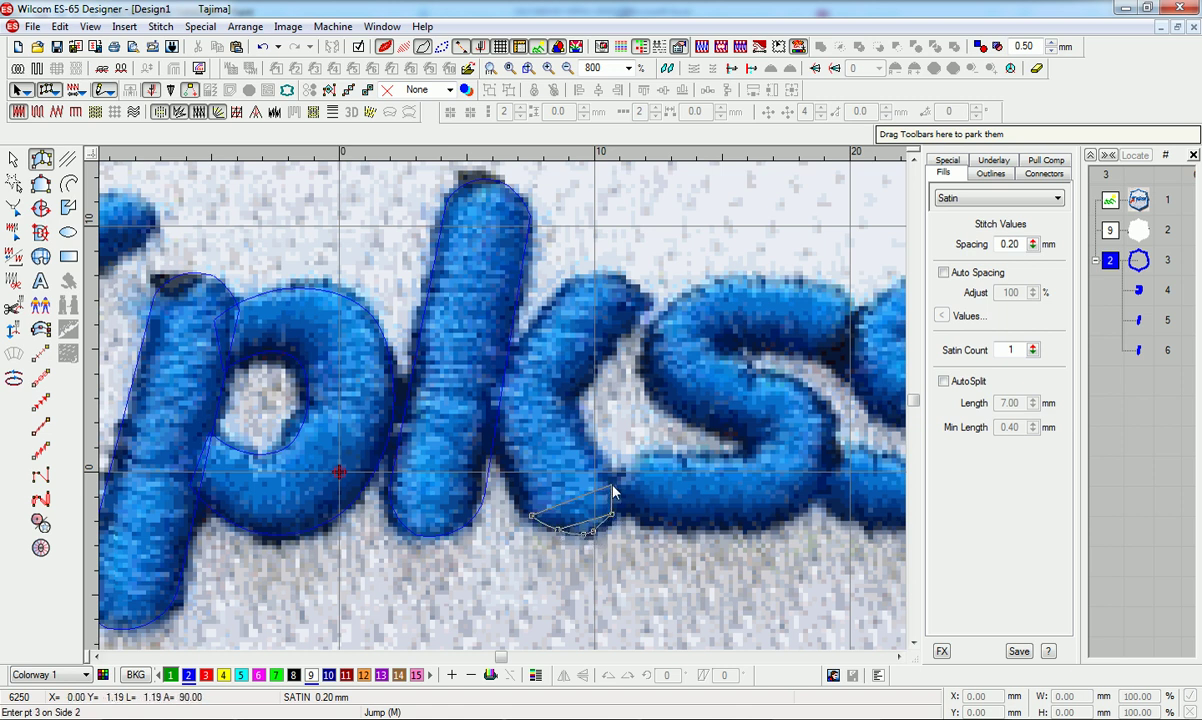
{"action": "left_click", "coordinate": [488, 402]}
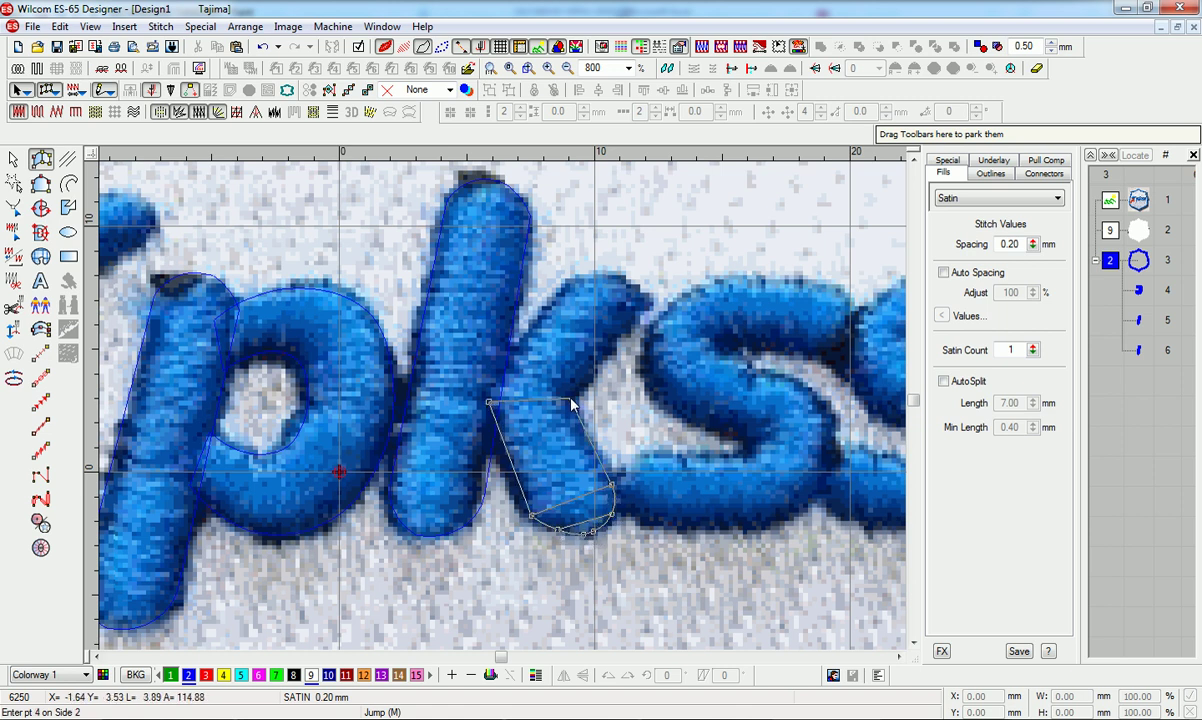
{"action": "left_click", "coordinate": [574, 404]}
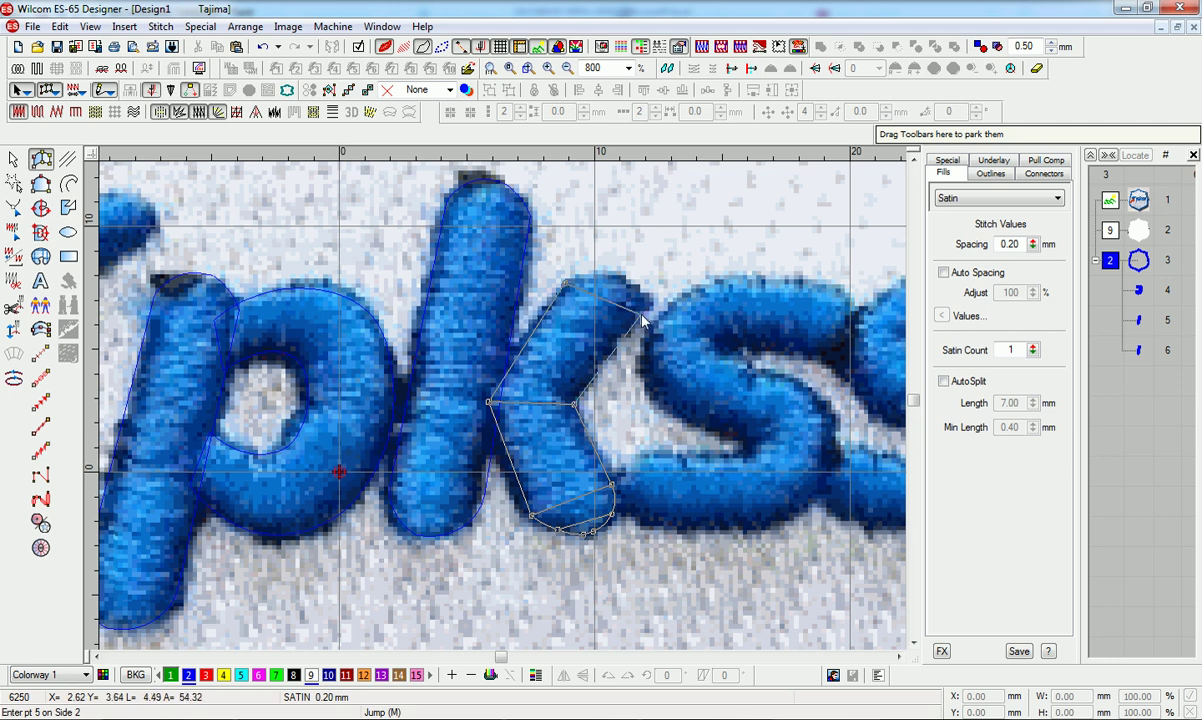
{"action": "left_click", "coordinate": [590, 272]}
{"action": "right_click", "coordinate": [642, 300]}
{"action": "right_click", "coordinate": [615, 271]}
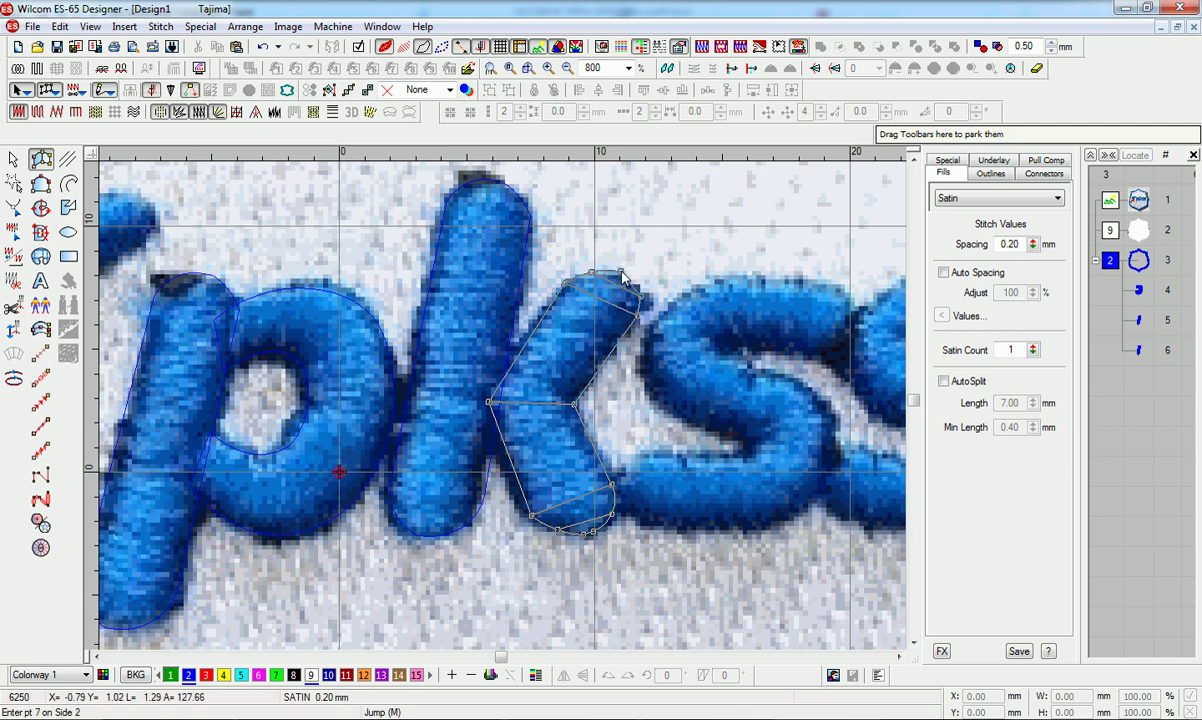
{"action": "right_click", "coordinate": [628, 277]}
{"action": "key", "text": "Return"}
- Move the k's arm-and-leg object ahead of its stem in the stitching sequence and recolor it blue, color 2
{"action": "key", "text": "t"}
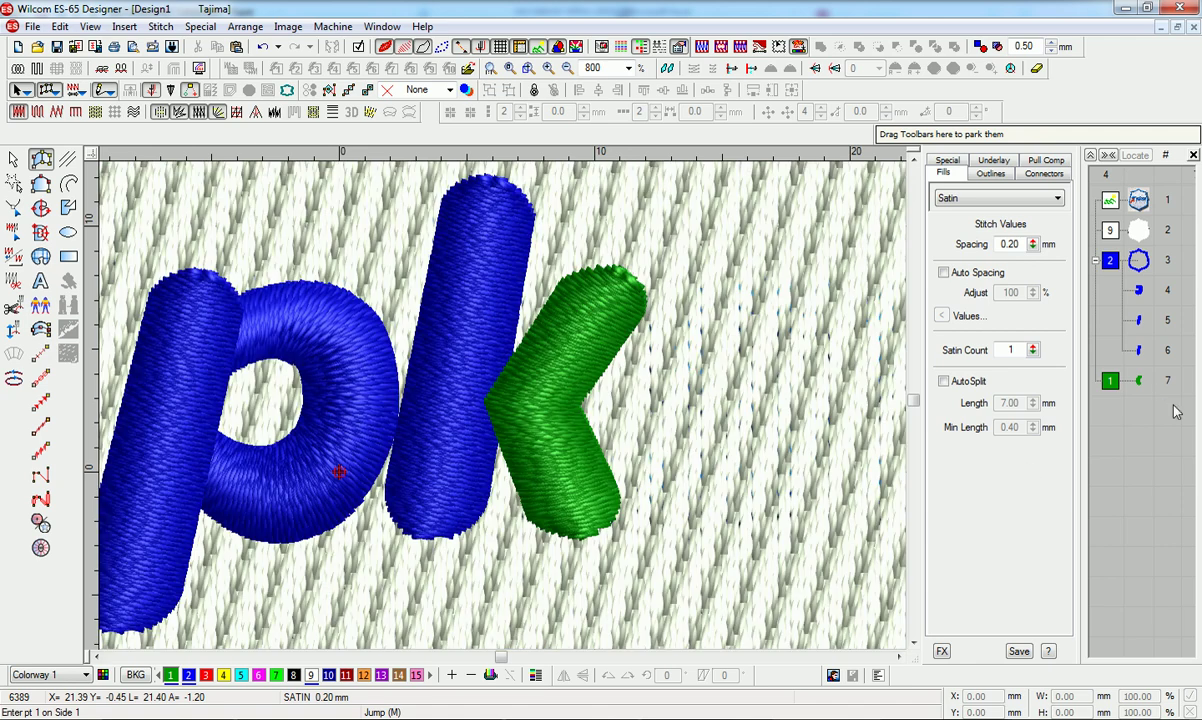
{"action": "left_click_drag", "start_coordinate": [1143, 383], "coordinate": [1144, 342]}
{"action": "key", "text": "shift+z"}
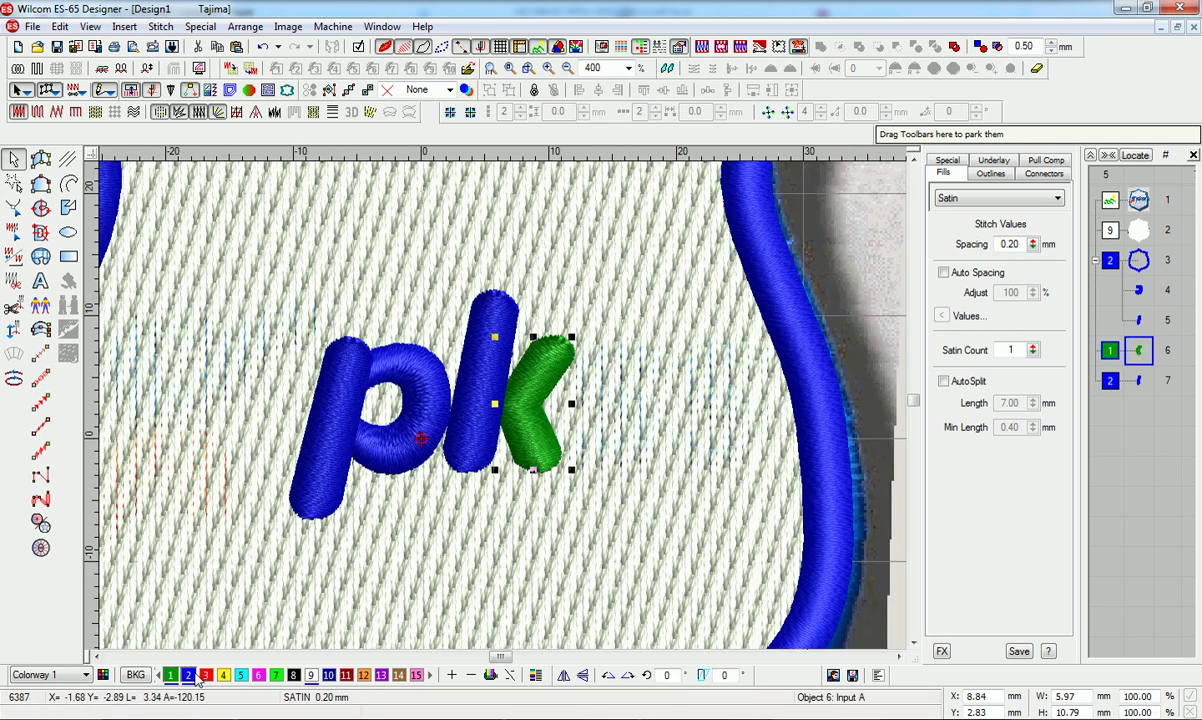
{"action": "left_click", "coordinate": [190, 675]}
{"action": "key", "text": "shift+z"}
{"action": "left_click", "coordinate": [1121, 482]}
- Reshape the k's stem by shifting the control points on its side facing the arm and leg slightly inward
{"action": "key", "text": "z"}
{"action": "key", "text": "z"}
{"action": "key", "text": "s"}
{"action": "key", "text": "s"}
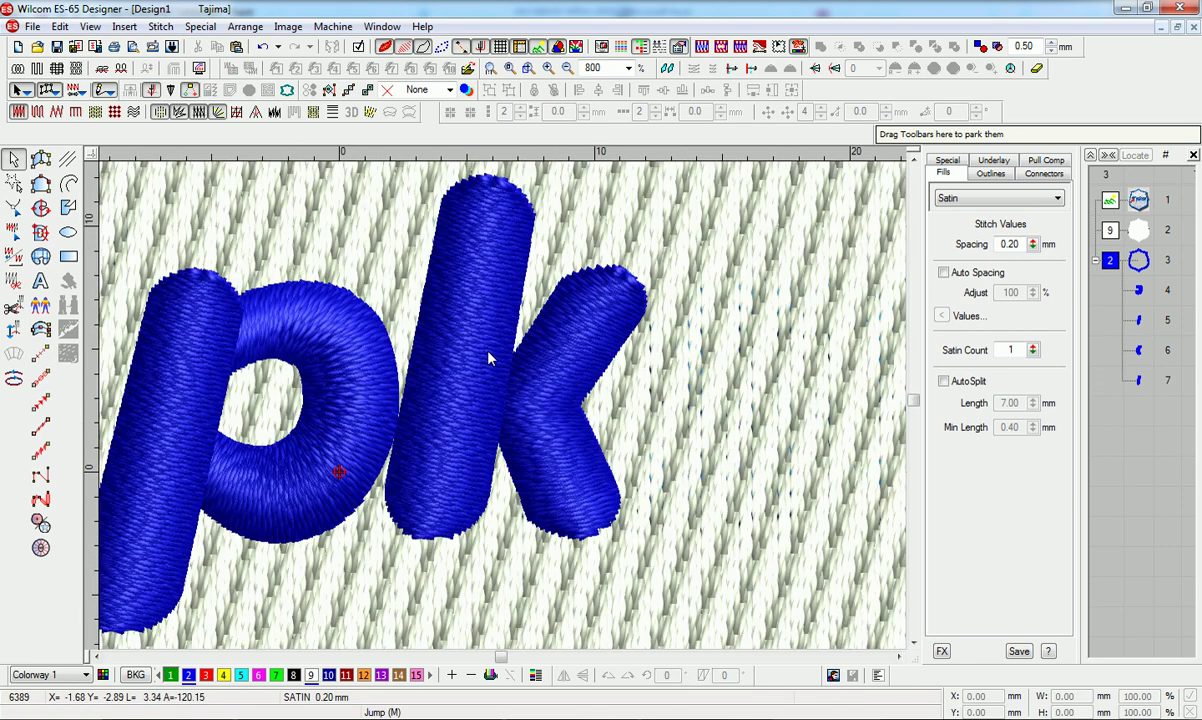
{"action": "left_click", "coordinate": [489, 358]}
{"action": "key", "text": "h"}
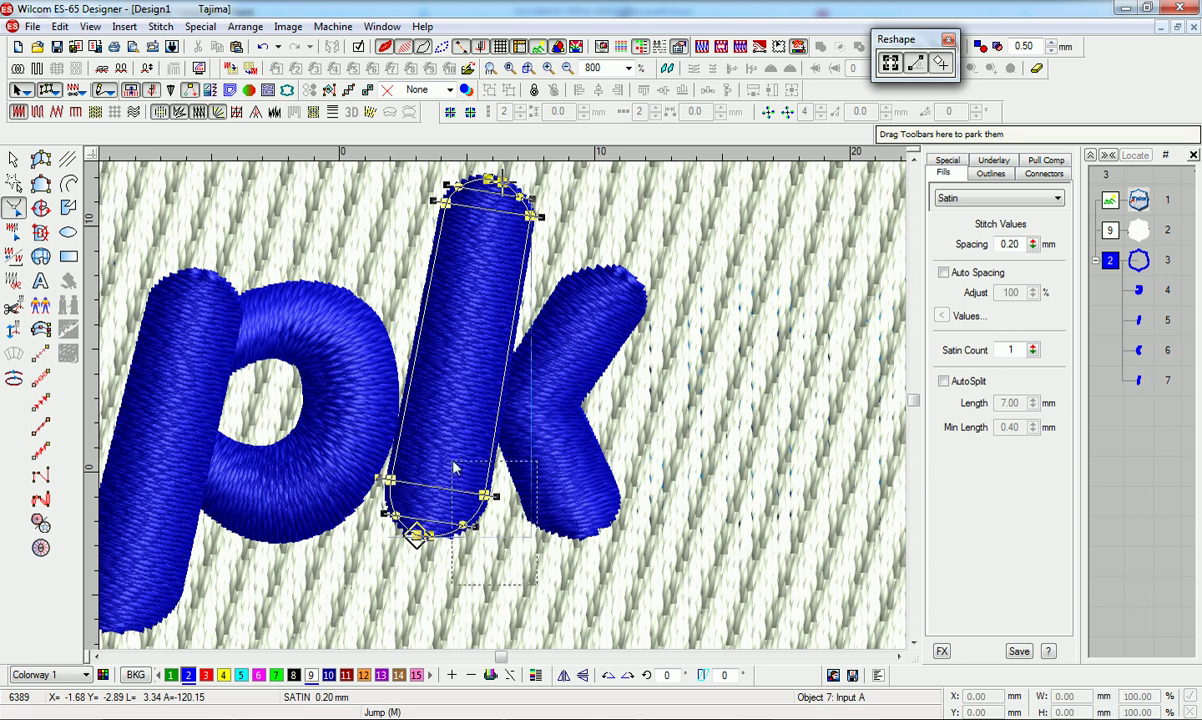
{"action": "left_click_drag", "start_coordinate": [453, 461], "coordinate": [451, 456]}
{"action": "key", "text": "Left"}
{"action": "left_click_drag", "start_coordinate": [552, 184], "coordinate": [524, 201]}
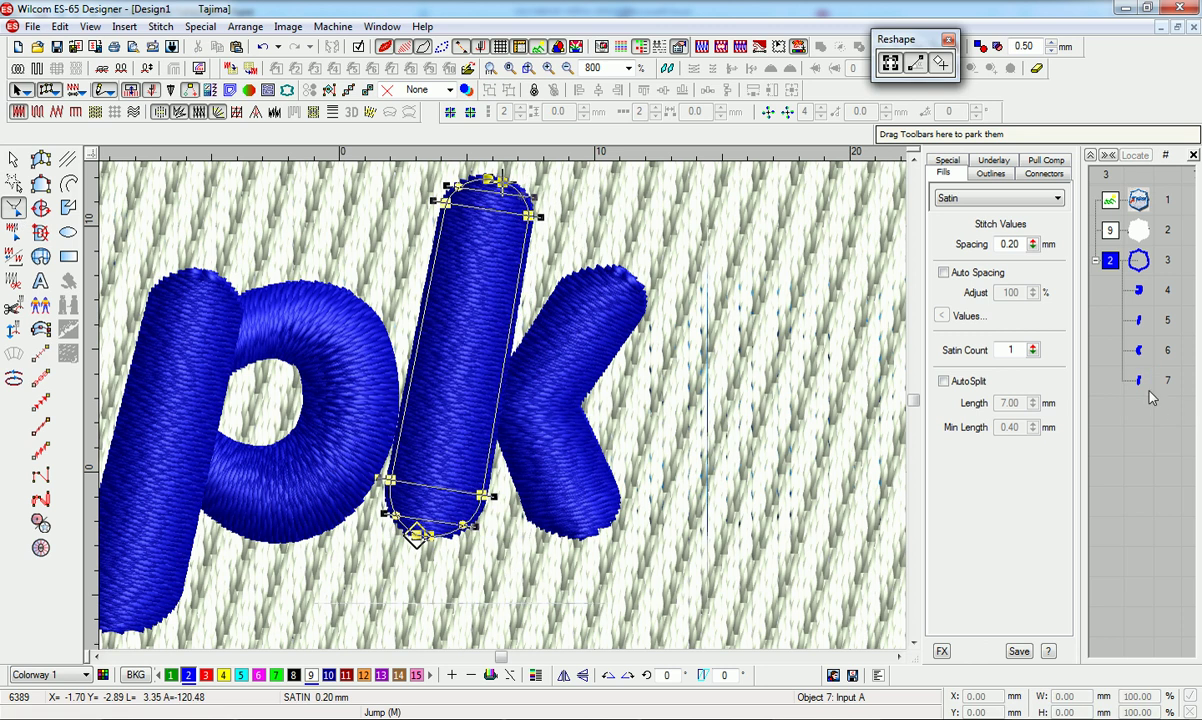
{"action": "key", "text": "Escape"}
- Adjust the corner where the k's arm and leg meet the stem and move their stitch entry point into the stem
{"action": "left_click", "coordinate": [1135, 351]}
{"action": "key", "text": "h"}
{"action": "left_click_drag", "start_coordinate": [746, 240], "coordinate": [531, 344]}
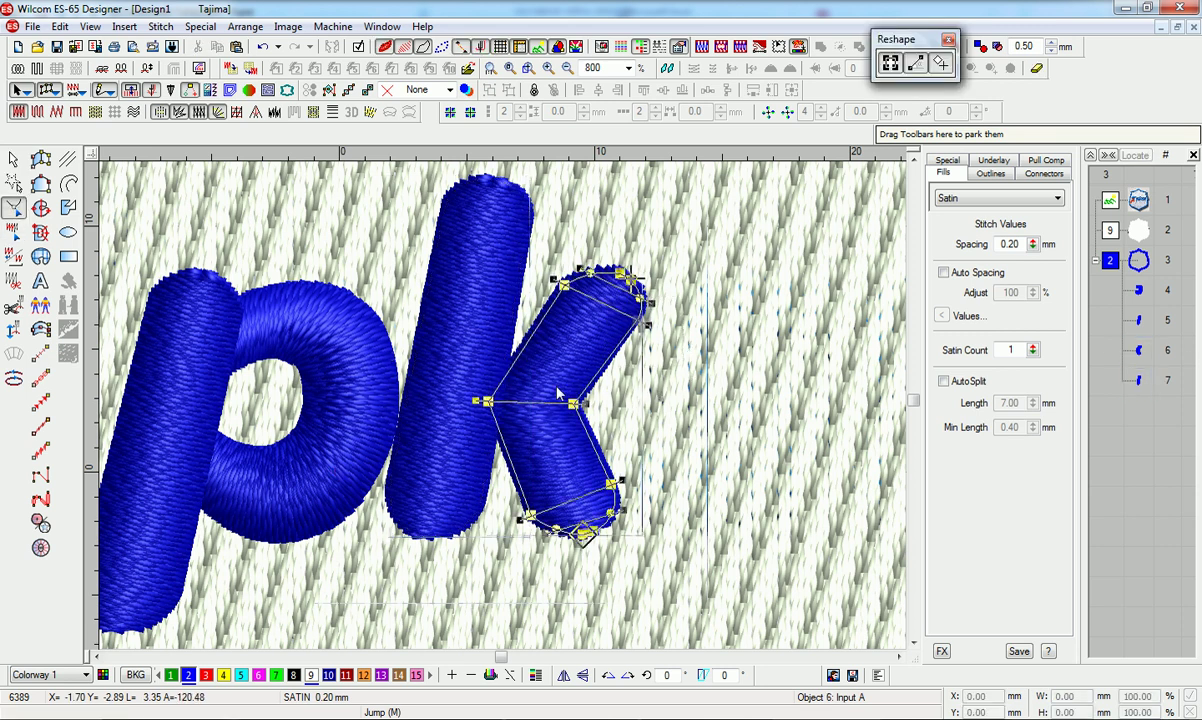
{"action": "left_click_drag", "start_coordinate": [488, 401], "coordinate": [493, 396]}
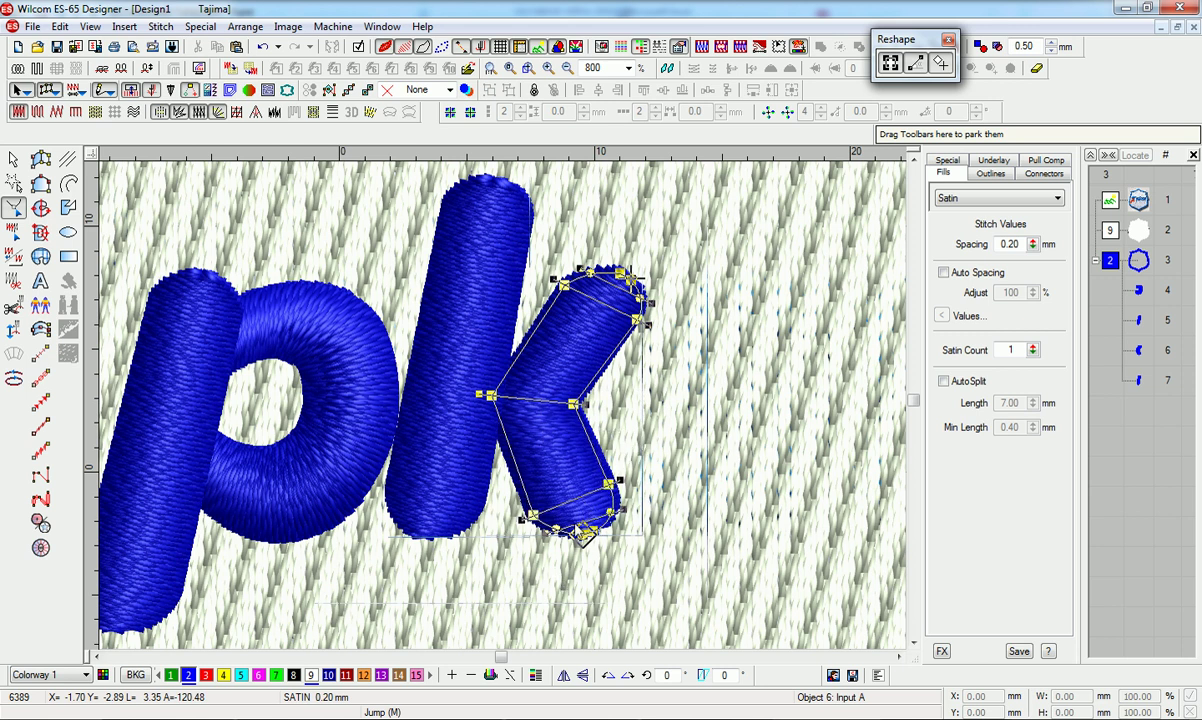
{"action": "left_click_drag", "start_coordinate": [585, 547], "coordinate": [465, 378]}
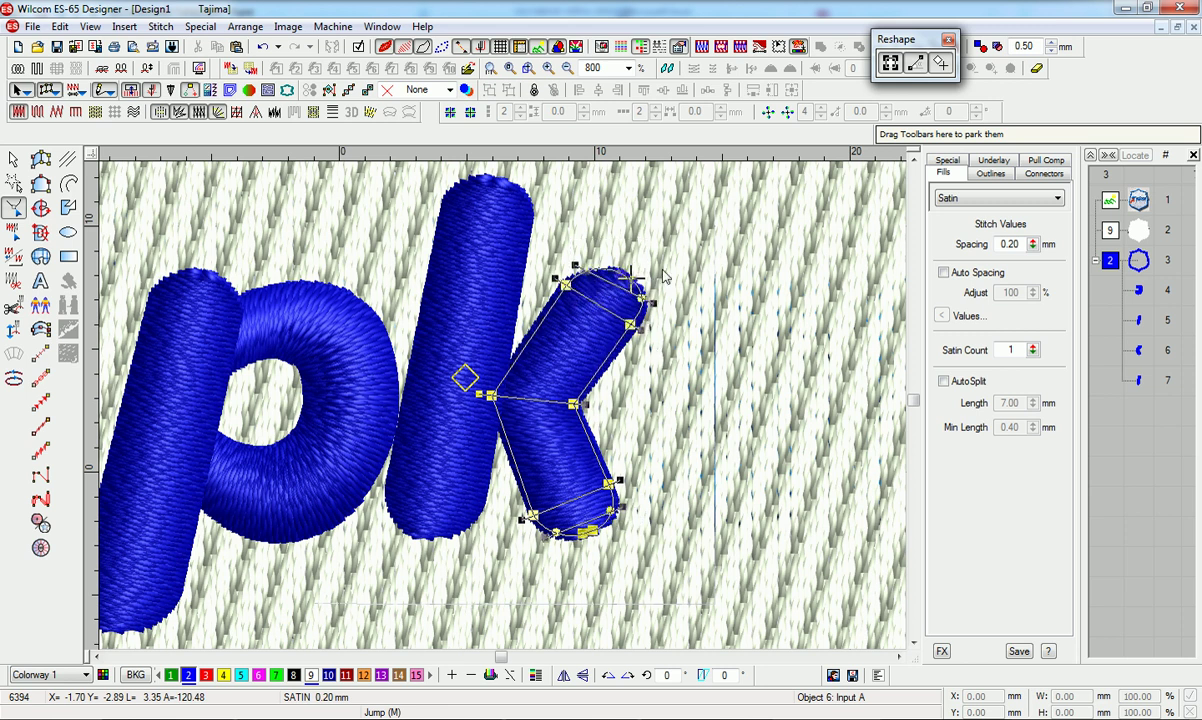
- Move the stitch exit point beyond the tip of the k's arm and pull the arm's rounded end slightly inward
{"action": "left_click_drag", "start_coordinate": [631, 278], "coordinate": [656, 249]}
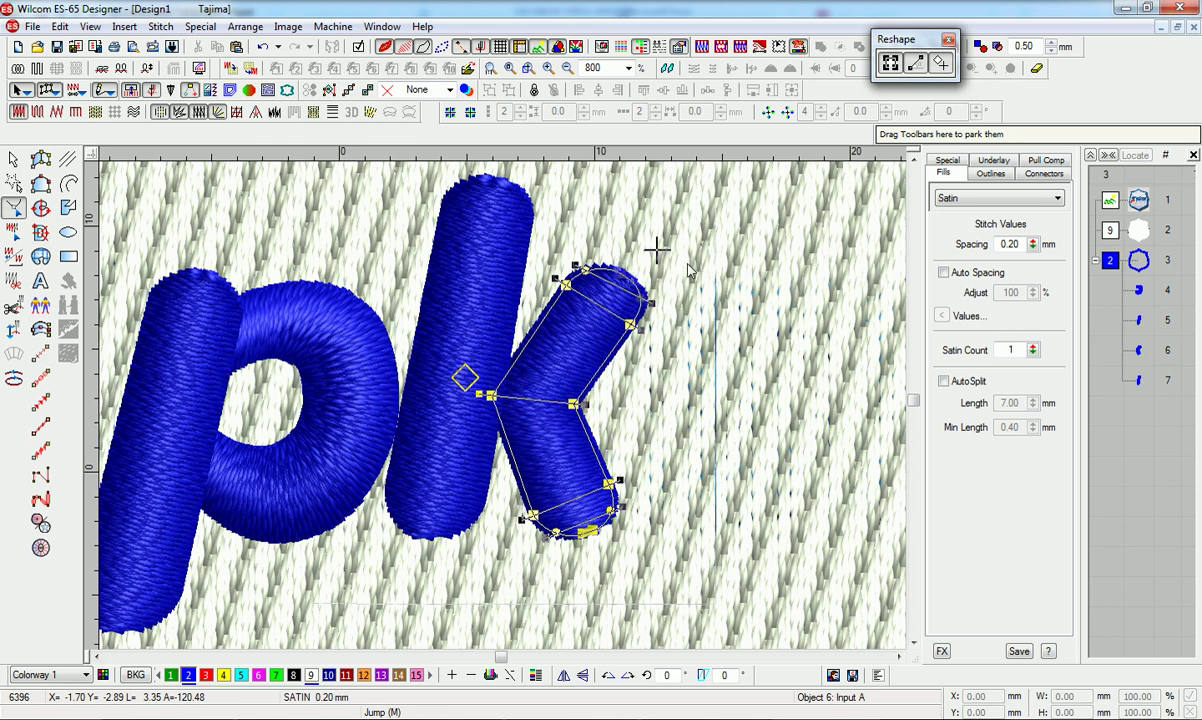
{"action": "left_click_drag", "start_coordinate": [642, 299], "coordinate": [638, 299]}
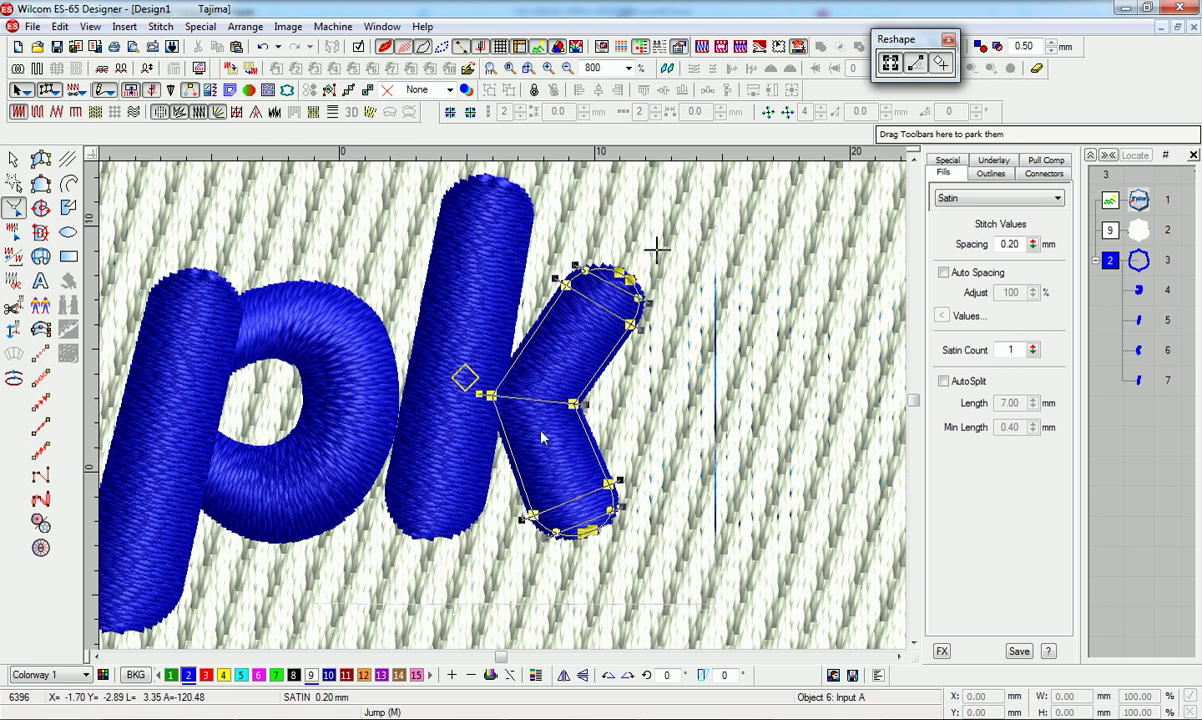
{"action": "key", "text": "Escape"}
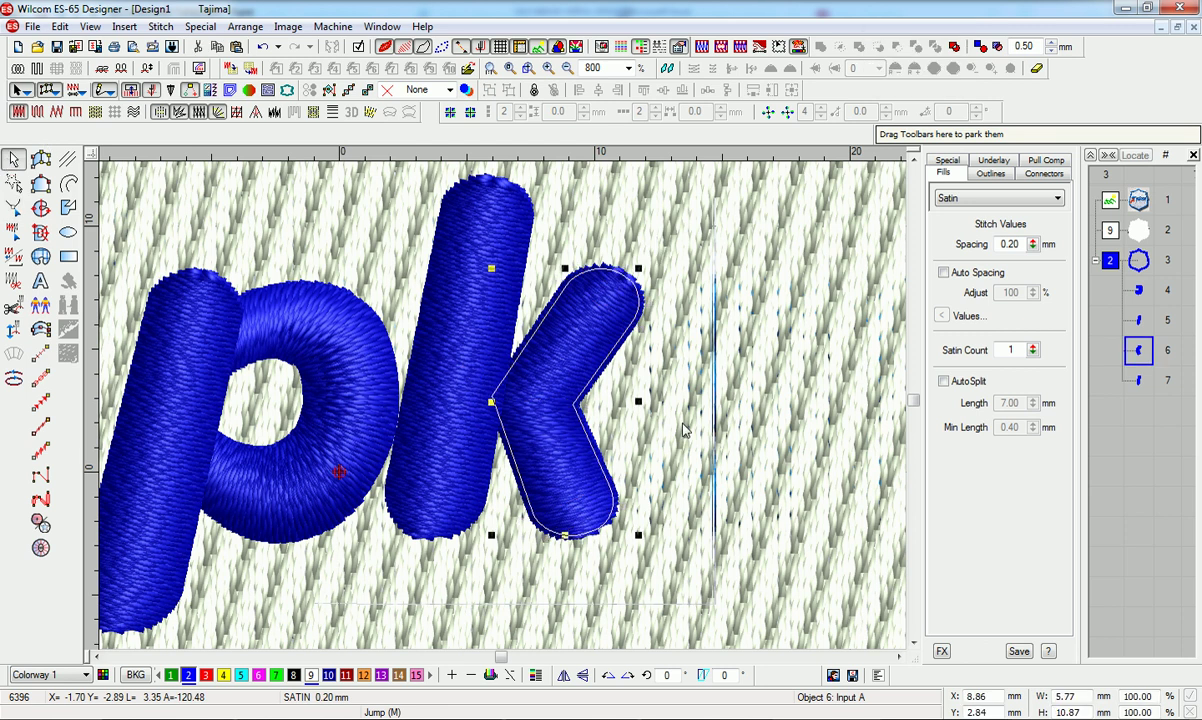
- Start an Input A satin column on the first s, tracing from its lower tip around the lower outer curve
{"action": "key", "text": "shift+z"}
{"action": "left_click", "coordinate": [1142, 487]}
{"action": "left_click", "coordinate": [899, 657]}
{"action": "key", "text": "z"}
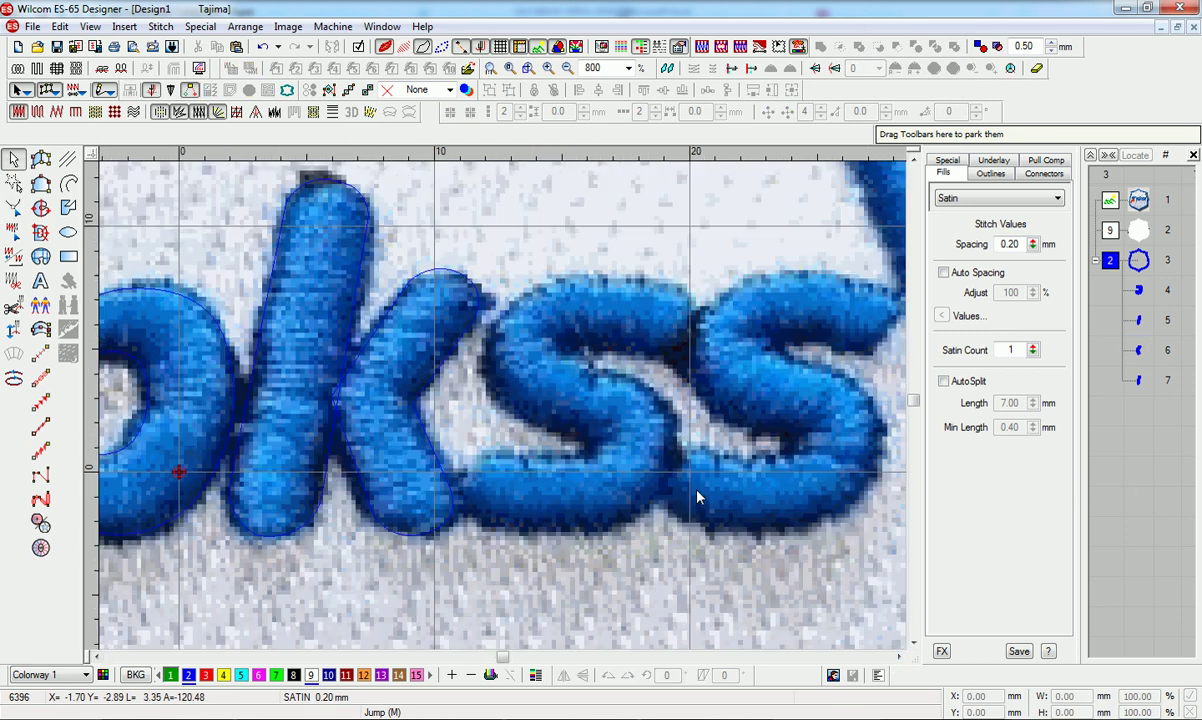
{"action": "left_click", "coordinate": [41, 160]}
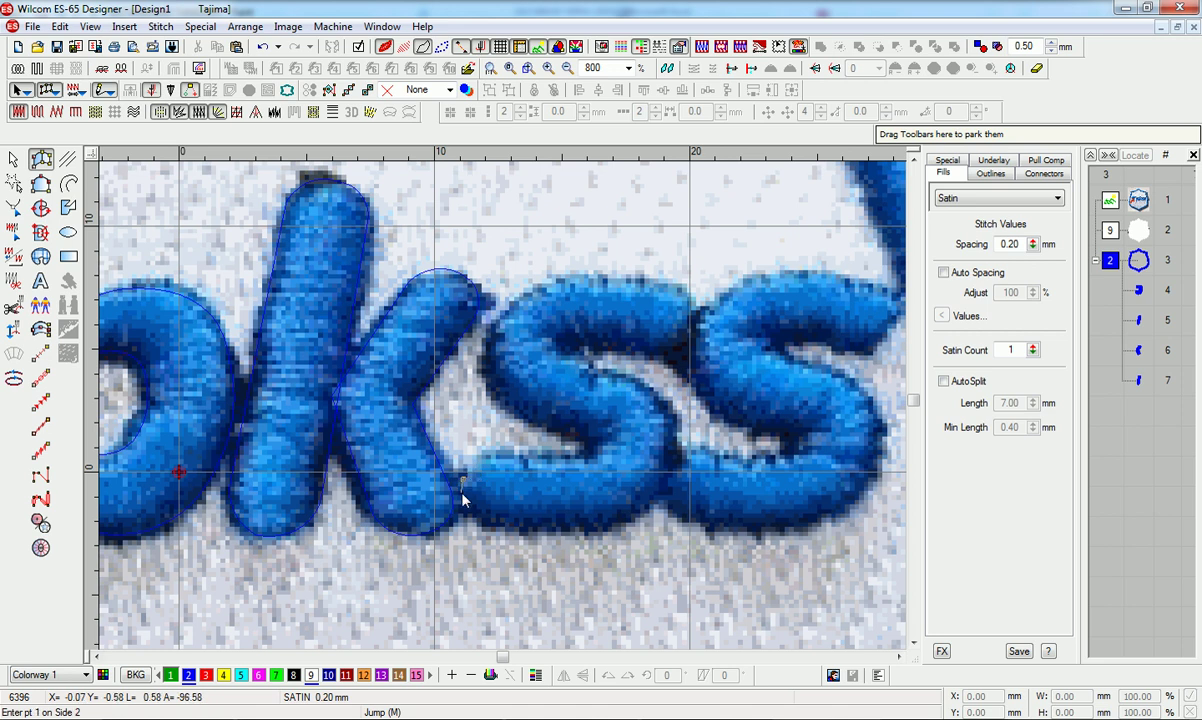
{"action": "left_click", "coordinate": [479, 522]}
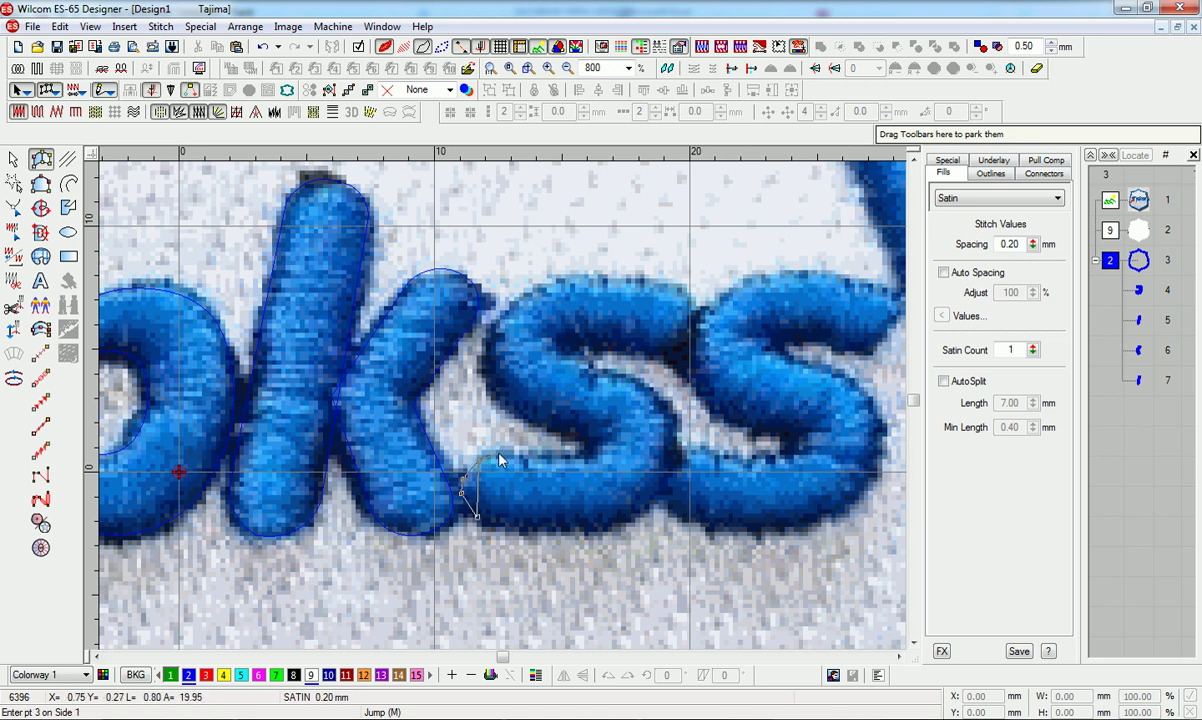
{"action": "left_click", "coordinate": [498, 455]}
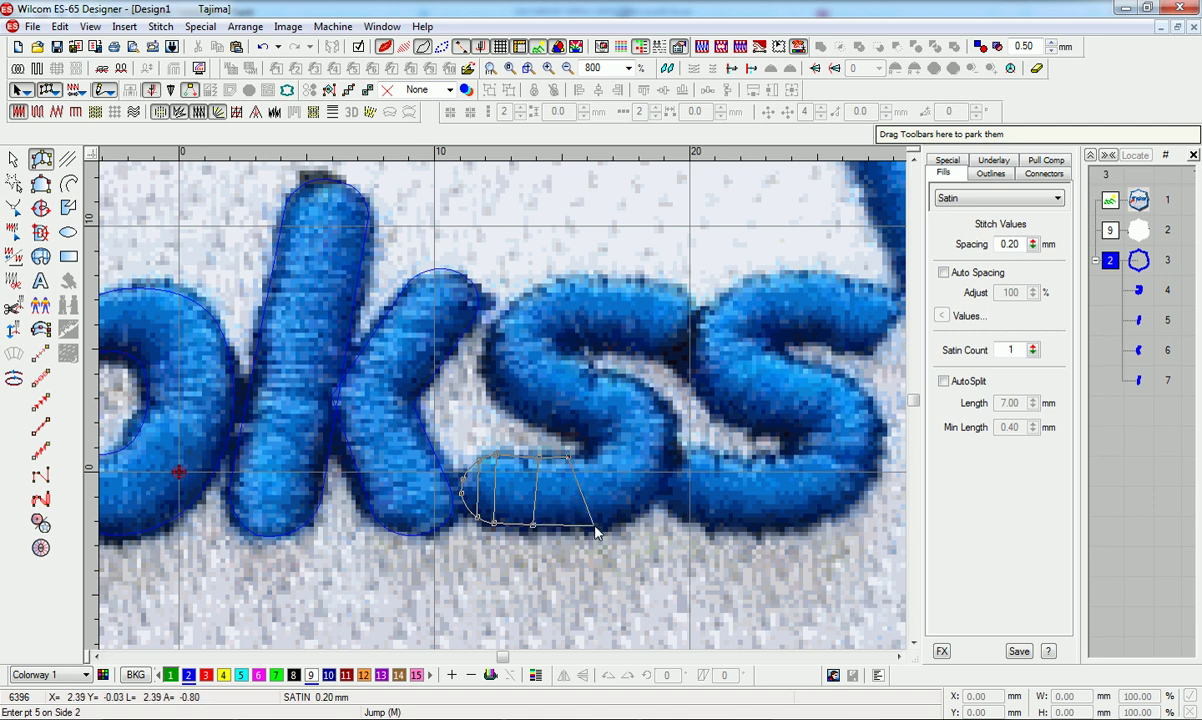
{"action": "left_click", "coordinate": [648, 502]}
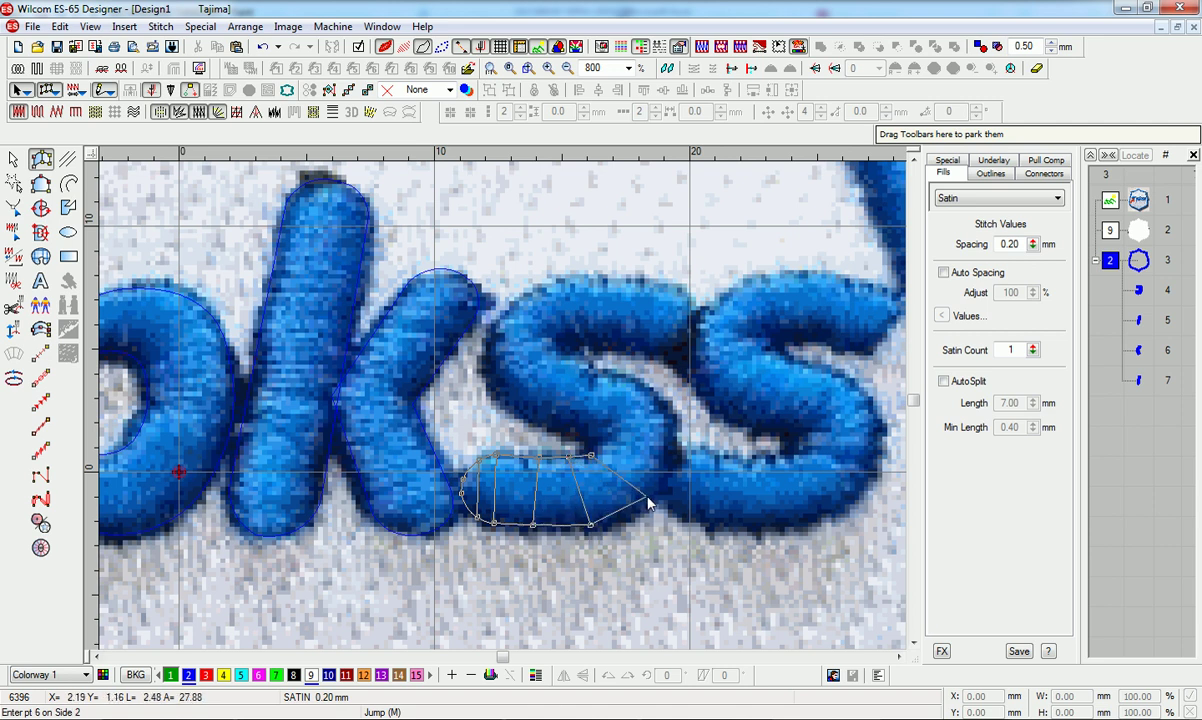
{"action": "right_click", "coordinate": [600, 446]}
{"action": "right_click", "coordinate": [667, 454]}
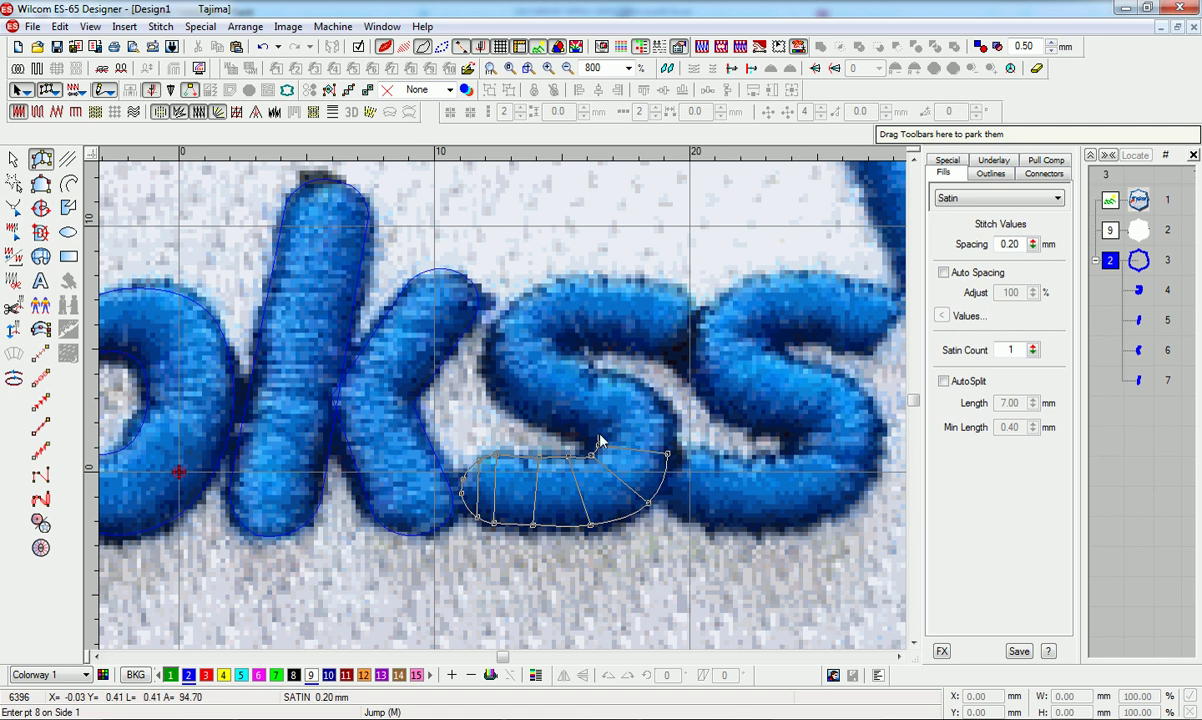
- Continue the s's satin column around its lower bend and up along the diagonal middle stroke with paired edge points
{"action": "left_click", "coordinate": [598, 441]}
{"action": "right_click", "coordinate": [569, 434]}
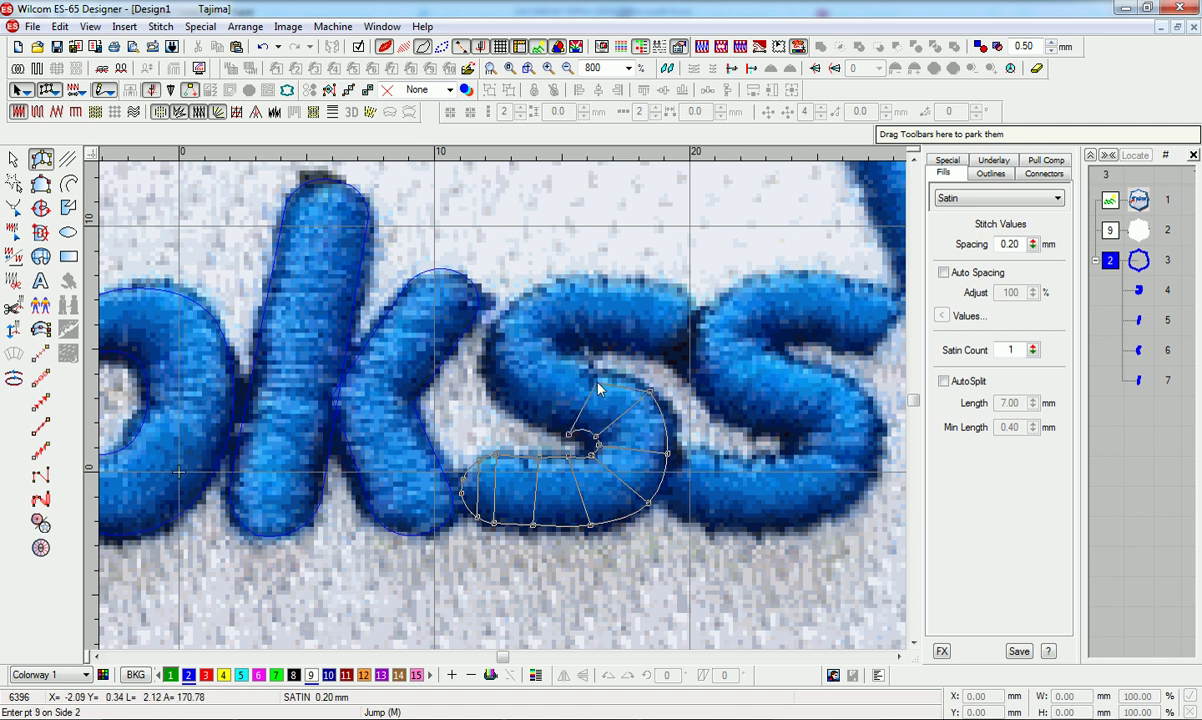
{"action": "right_click", "coordinate": [596, 371]}
{"action": "right_click", "coordinate": [513, 407]}
{"action": "right_click", "coordinate": [561, 366]}
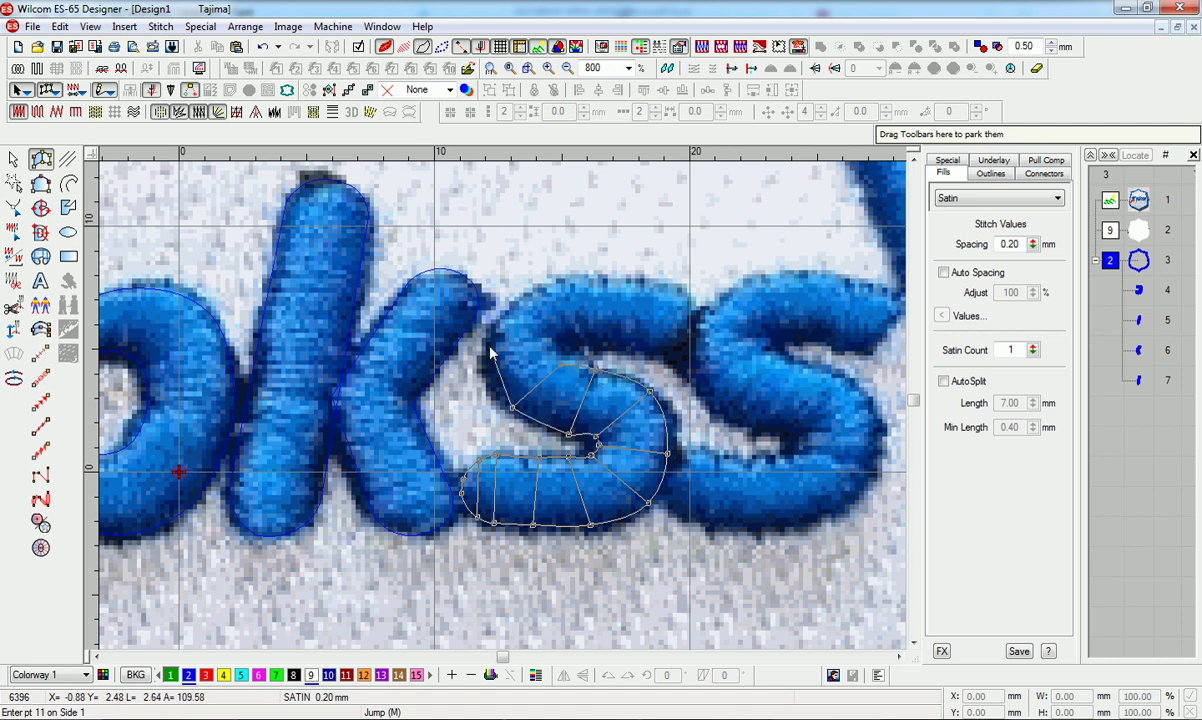
- Trace the s's upper curve out to its rounded upper tip and complete the Input A satin column
{"action": "left_click", "coordinate": [490, 346]}
{"action": "left_click", "coordinate": [558, 350]}
{"action": "left_click", "coordinate": [532, 286]}
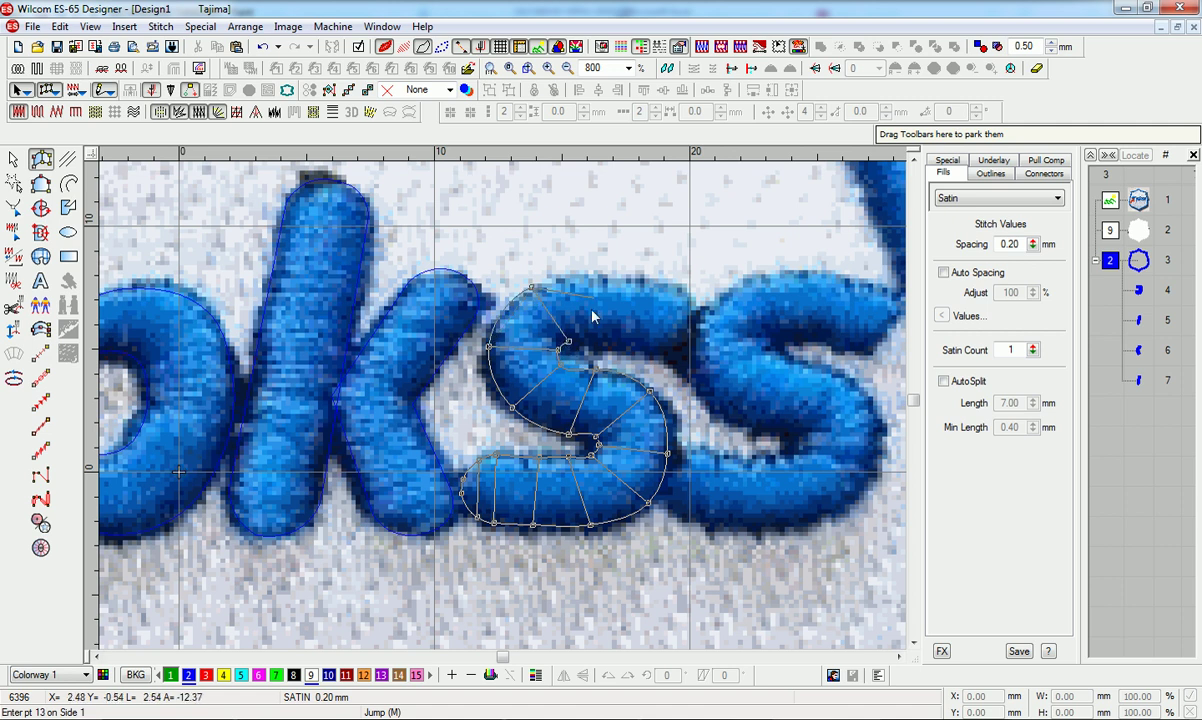
{"action": "left_click", "coordinate": [590, 276]}
{"action": "left_click", "coordinate": [640, 279]}
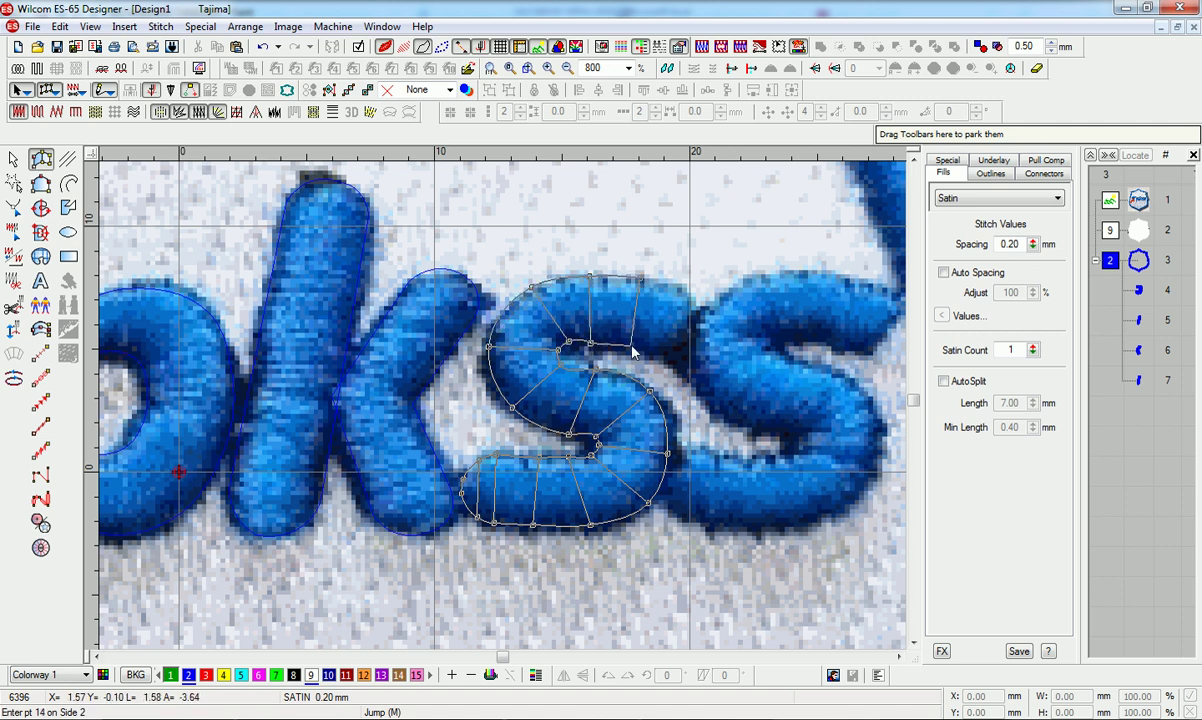
{"action": "left_click", "coordinate": [633, 349]}
{"action": "left_click", "coordinate": [665, 349]}
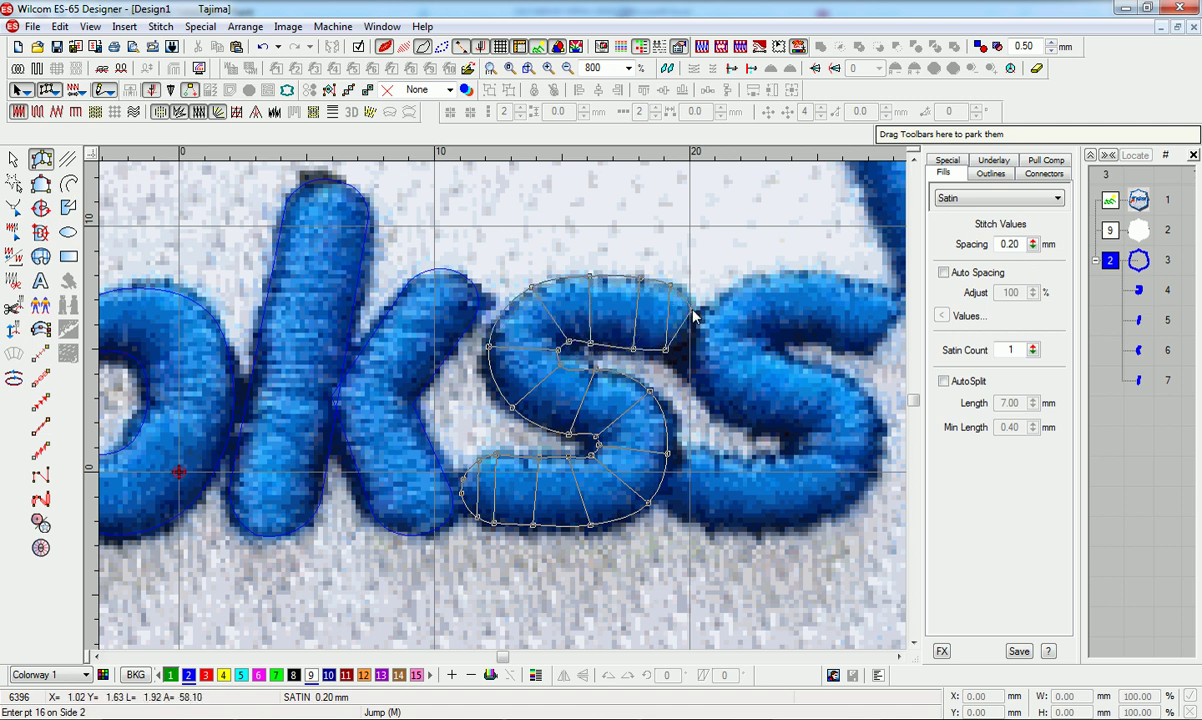
{"action": "right_click", "coordinate": [689, 324]}
{"action": "key", "text": "Return"}
- Reshape the s's upper curve by shifting control points along its outer edge and around the upper inner notch
{"action": "left_click", "coordinate": [14, 208]}
{"action": "key", "text": "z"}
{"action": "scroll", "coordinate": [650, 423], "scroll_direction": "up", "scroll_amount": 1}
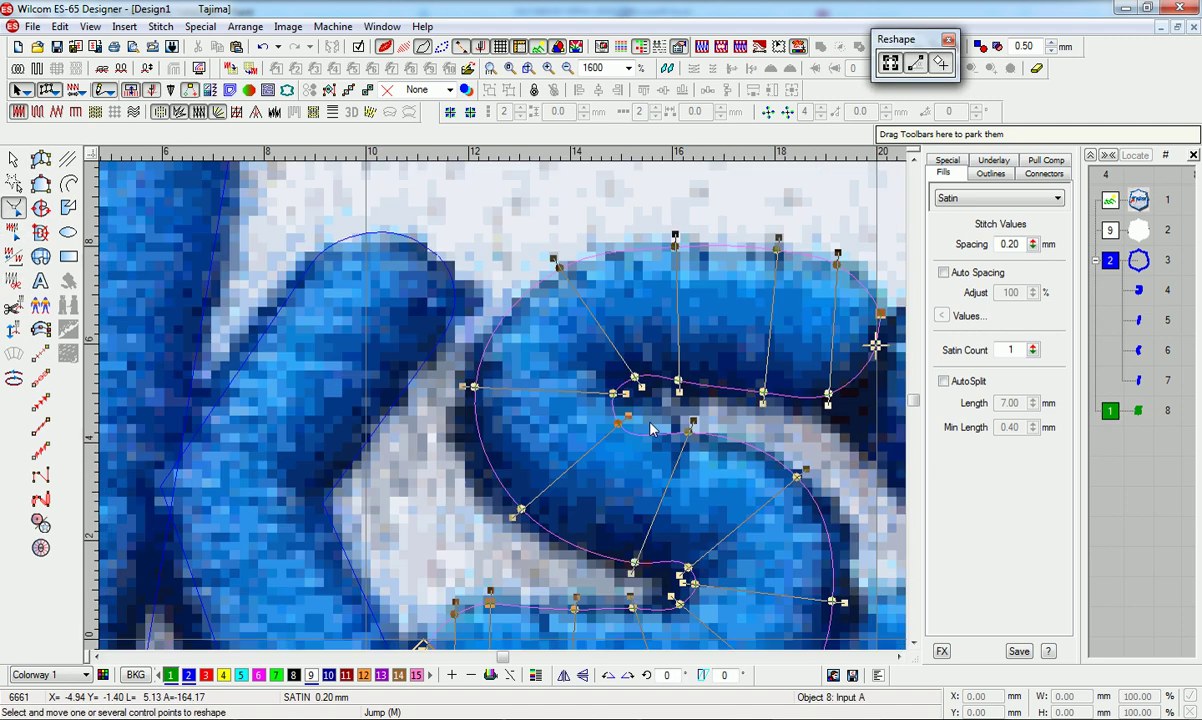
{"action": "left_click_drag", "start_coordinate": [618, 424], "coordinate": [644, 381]}
{"action": "left_click_drag", "start_coordinate": [563, 271], "coordinate": [583, 264]}
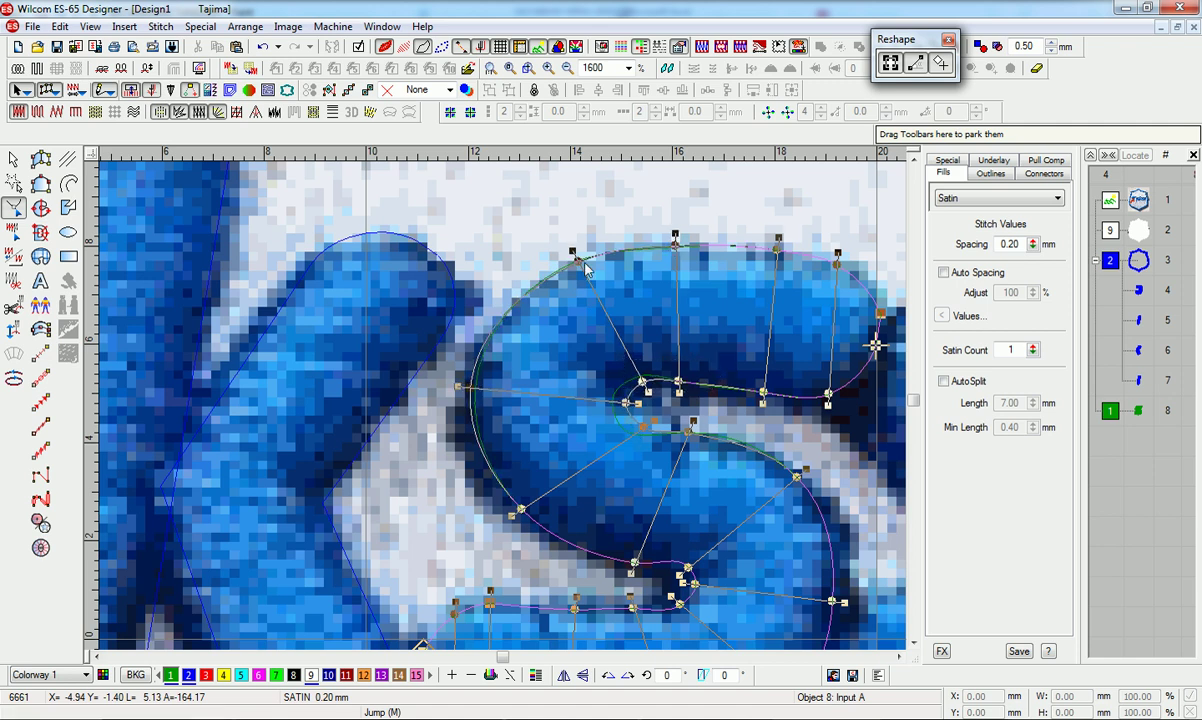
{"action": "left_click_drag", "start_coordinate": [586, 268], "coordinate": [551, 281]}
{"action": "left_click_drag", "start_coordinate": [676, 244], "coordinate": [649, 244]}
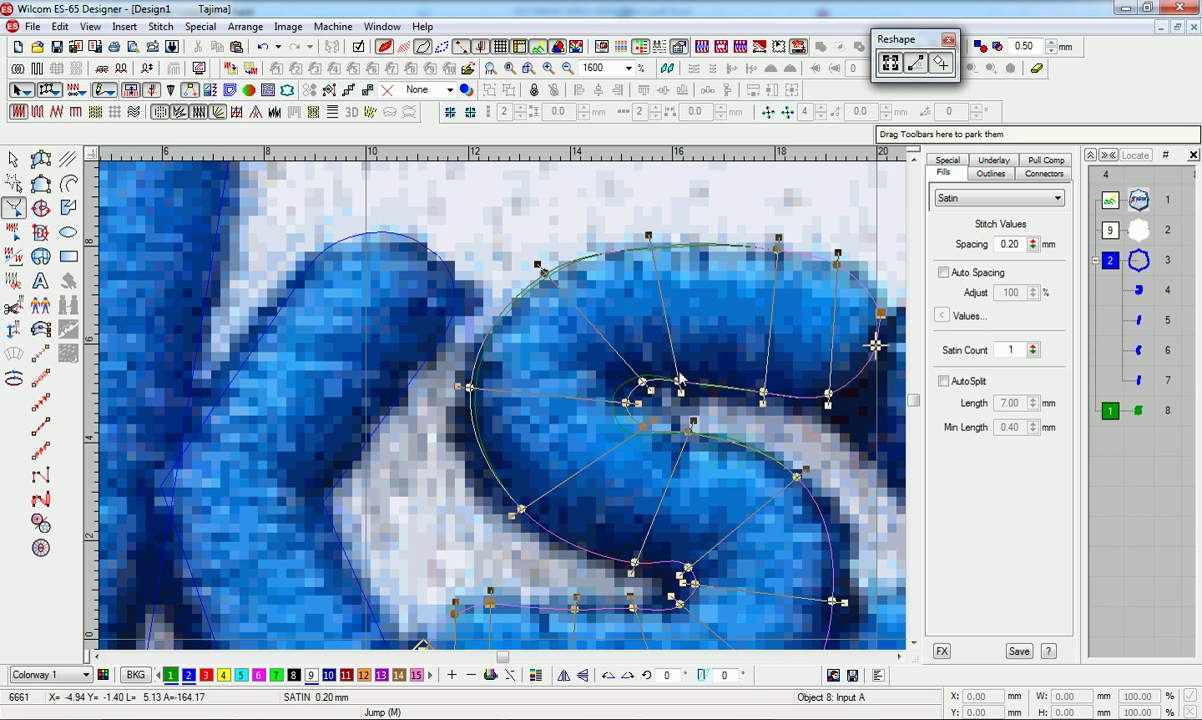
{"action": "left_click_drag", "start_coordinate": [676, 380], "coordinate": [696, 381]}
{"action": "left_click_drag", "start_coordinate": [691, 432], "coordinate": [711, 440]}
- Adjust the upper edge of the s's bottom stroke and the control point at its lower tip, and apply the reshape
{"action": "scroll", "coordinate": [717, 547], "scroll_direction": "down", "scroll_amount": 2}
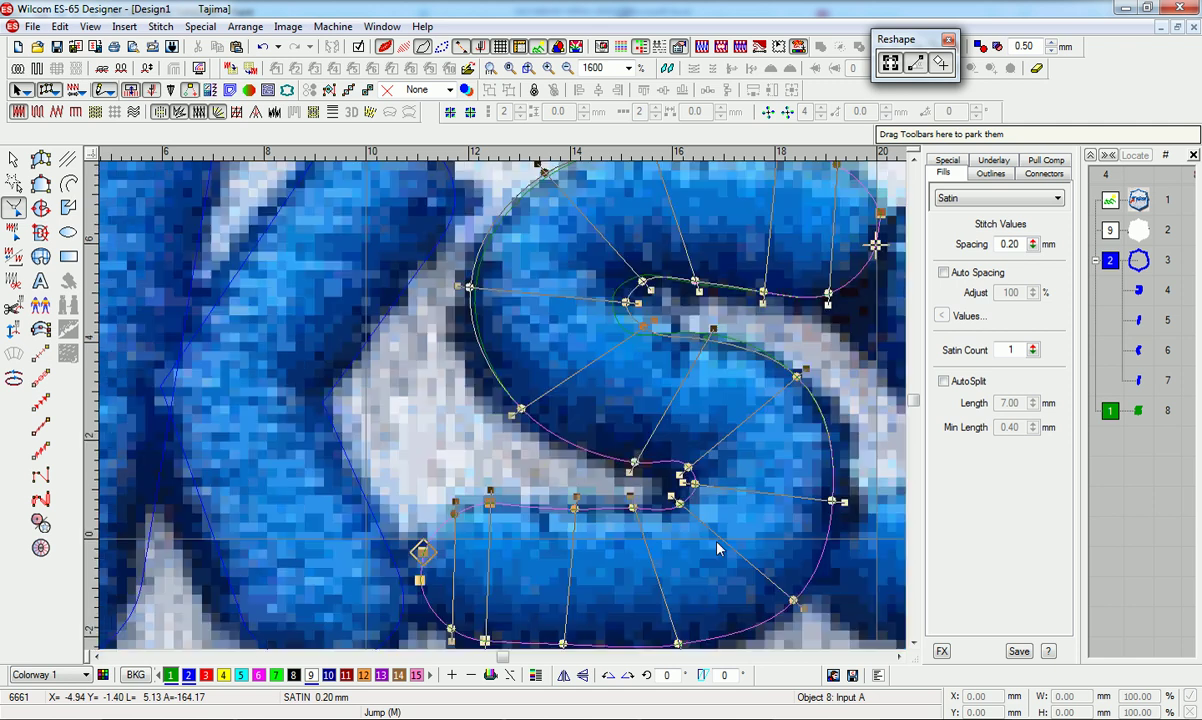
{"action": "left_click_drag", "start_coordinate": [632, 507], "coordinate": [636, 519]}
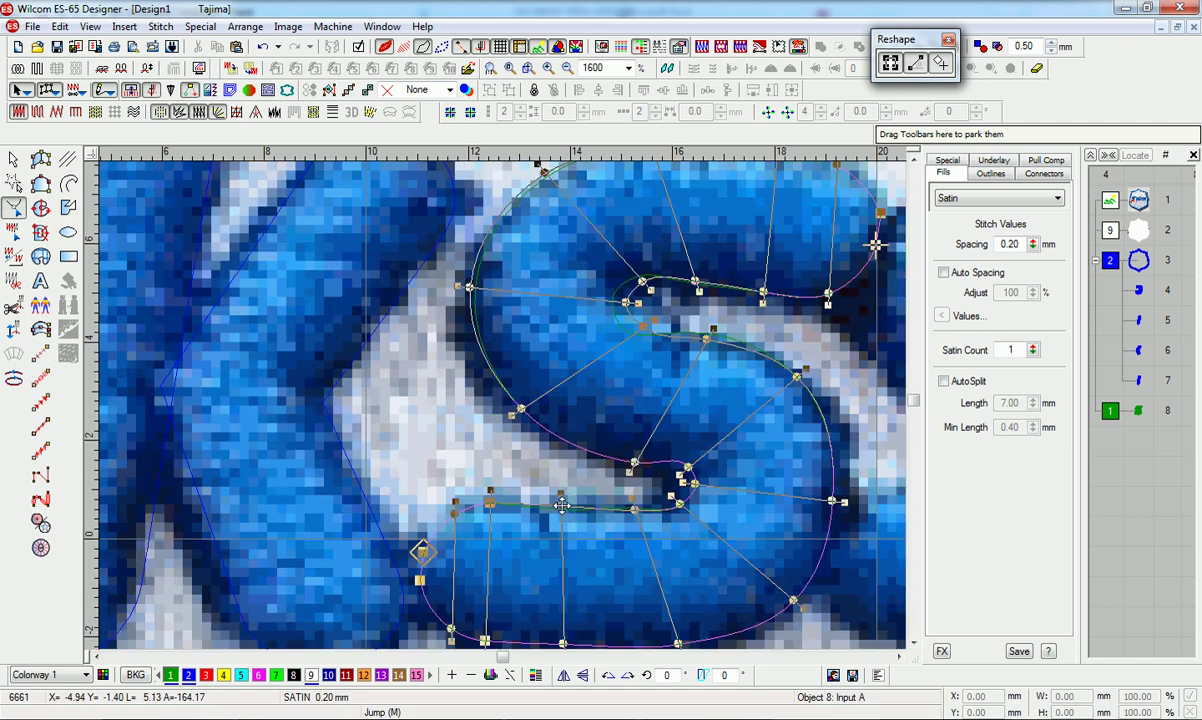
{"action": "scroll", "coordinate": [508, 541], "scroll_direction": "down", "scroll_amount": 2}
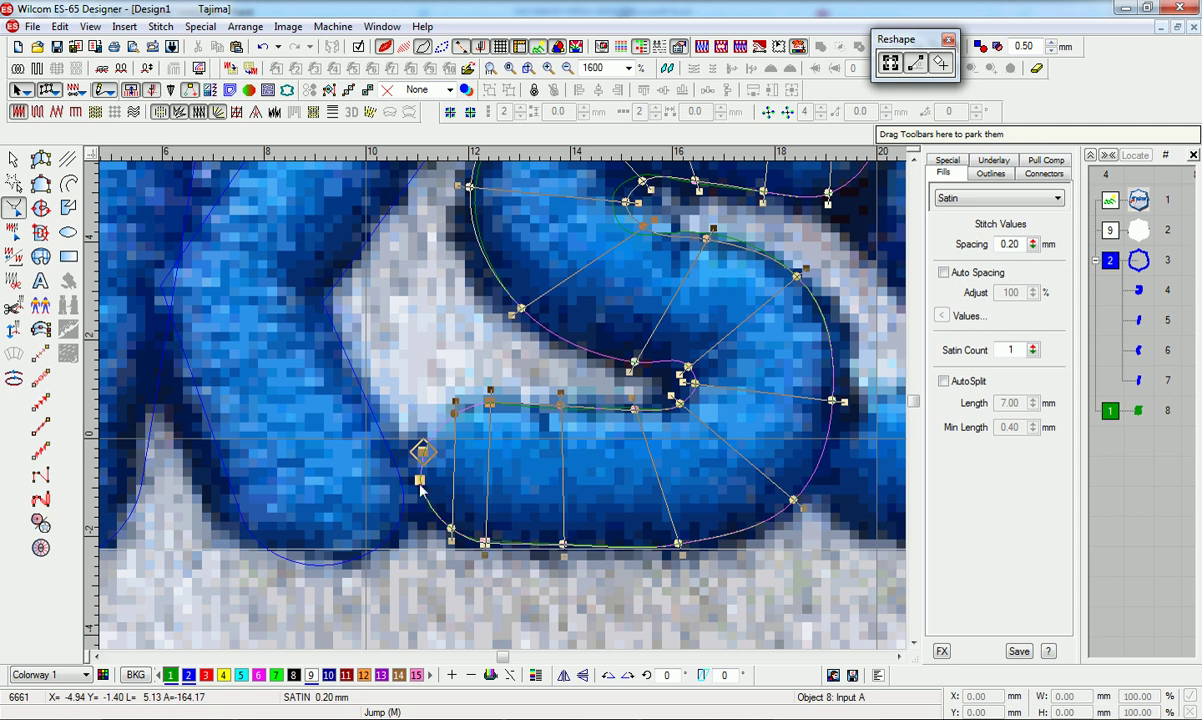
{"action": "left_click_drag", "start_coordinate": [420, 484], "coordinate": [423, 460]}
{"action": "key", "text": "Return"}
- Adjust the control points around the s's lower inner notch and the outer edge of its lower bend
{"action": "left_click_drag", "start_coordinate": [634, 362], "coordinate": [613, 364]}
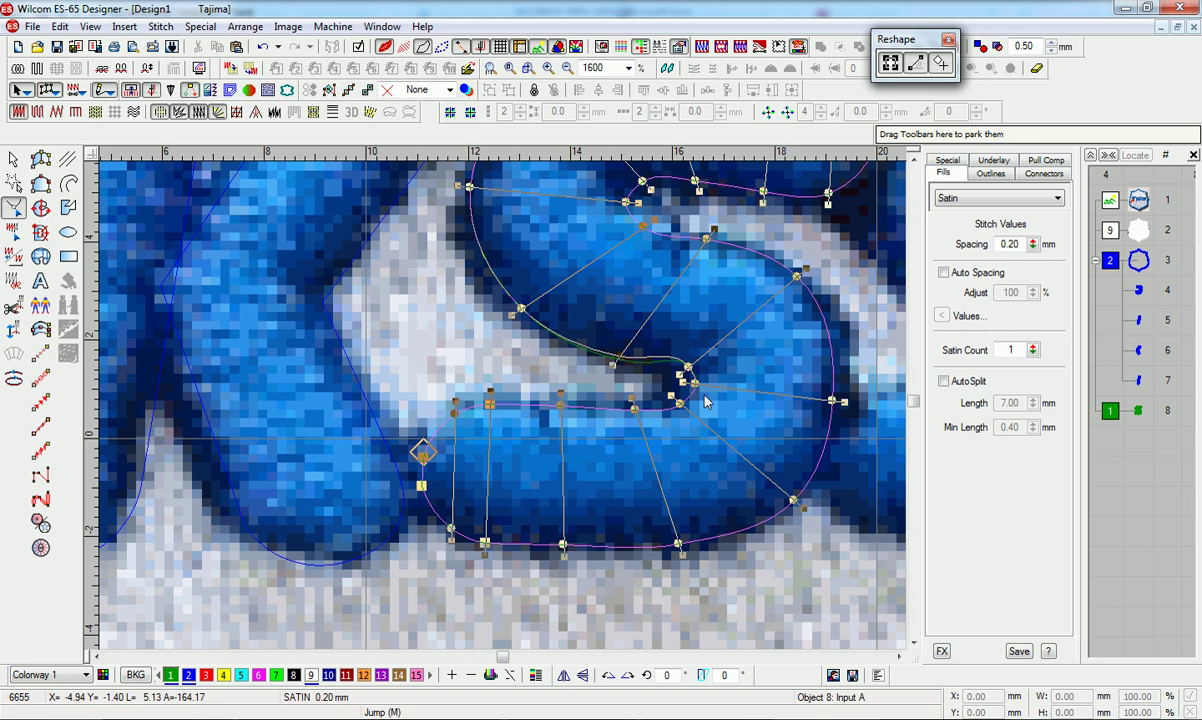
{"action": "left_click_drag", "start_coordinate": [793, 501], "coordinate": [761, 525]}
{"action": "key", "text": "Return"}
{"action": "left_click_drag", "start_coordinate": [688, 367], "coordinate": [674, 364]}
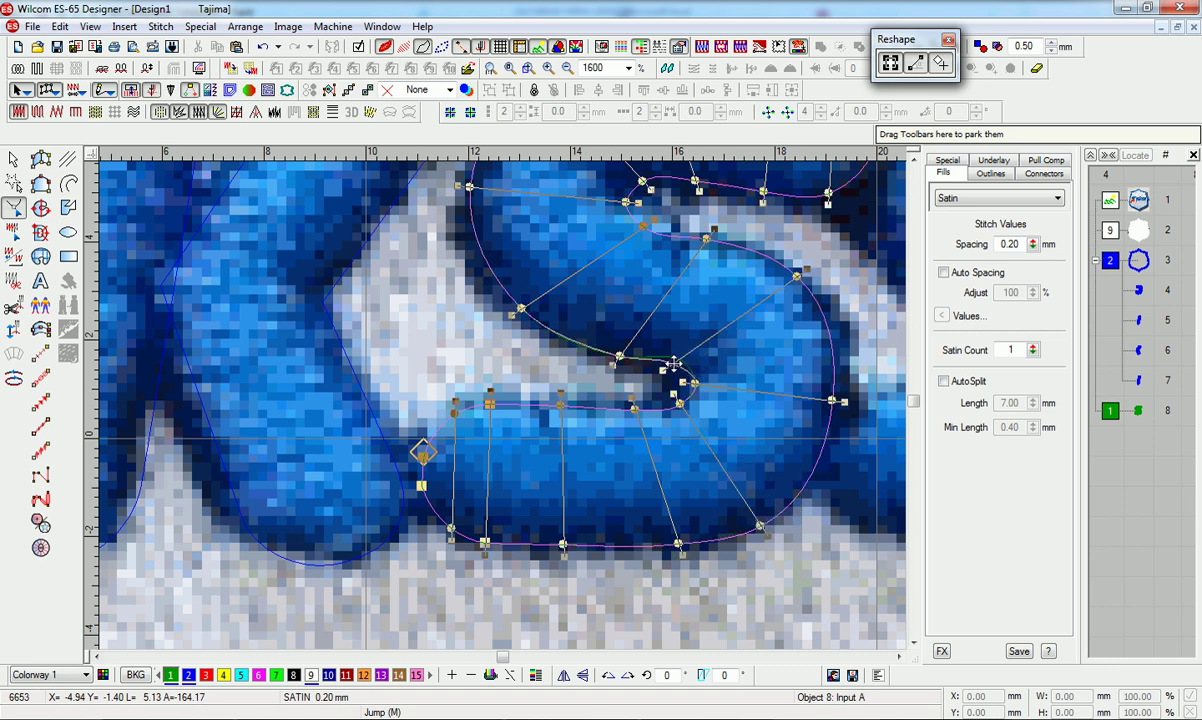
{"action": "left_click_drag", "start_coordinate": [831, 402], "coordinate": [837, 387]}
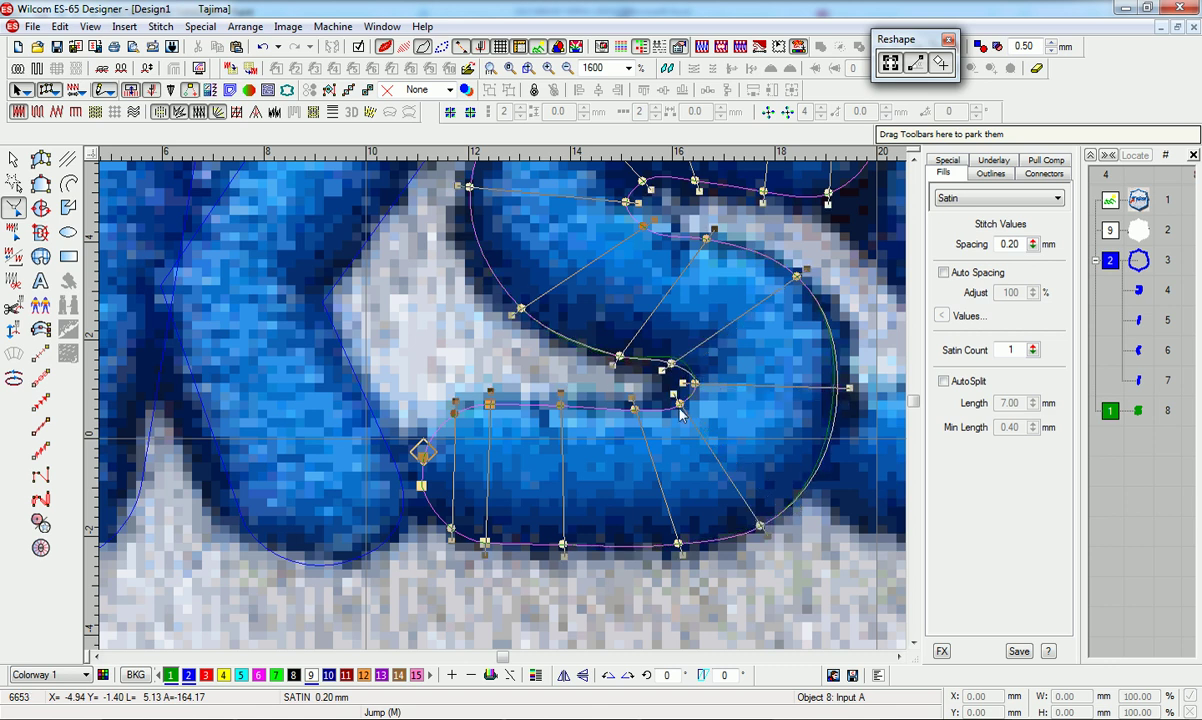
{"action": "left_click_drag", "start_coordinate": [680, 403], "coordinate": [692, 369]}
{"action": "key", "text": "Return"}
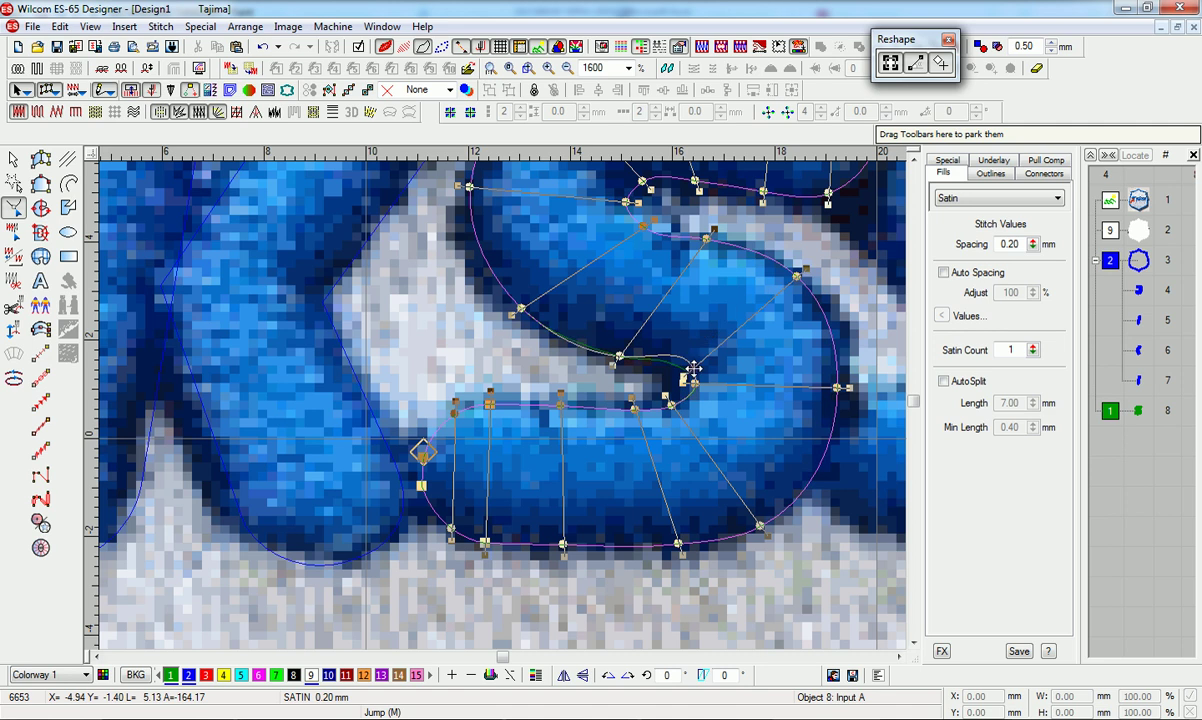
- Shift the control points on both edges of the s's diagonal middle stroke to follow the artwork and apply the reshape
{"action": "left_click_drag", "start_coordinate": [619, 356], "coordinate": [682, 364]}
{"action": "left_click_drag", "start_coordinate": [797, 276], "coordinate": [809, 286]}
{"action": "left_click_drag", "start_coordinate": [707, 238], "coordinate": [753, 250]}
{"action": "left_click_drag", "start_coordinate": [641, 355], "coordinate": [615, 346]}
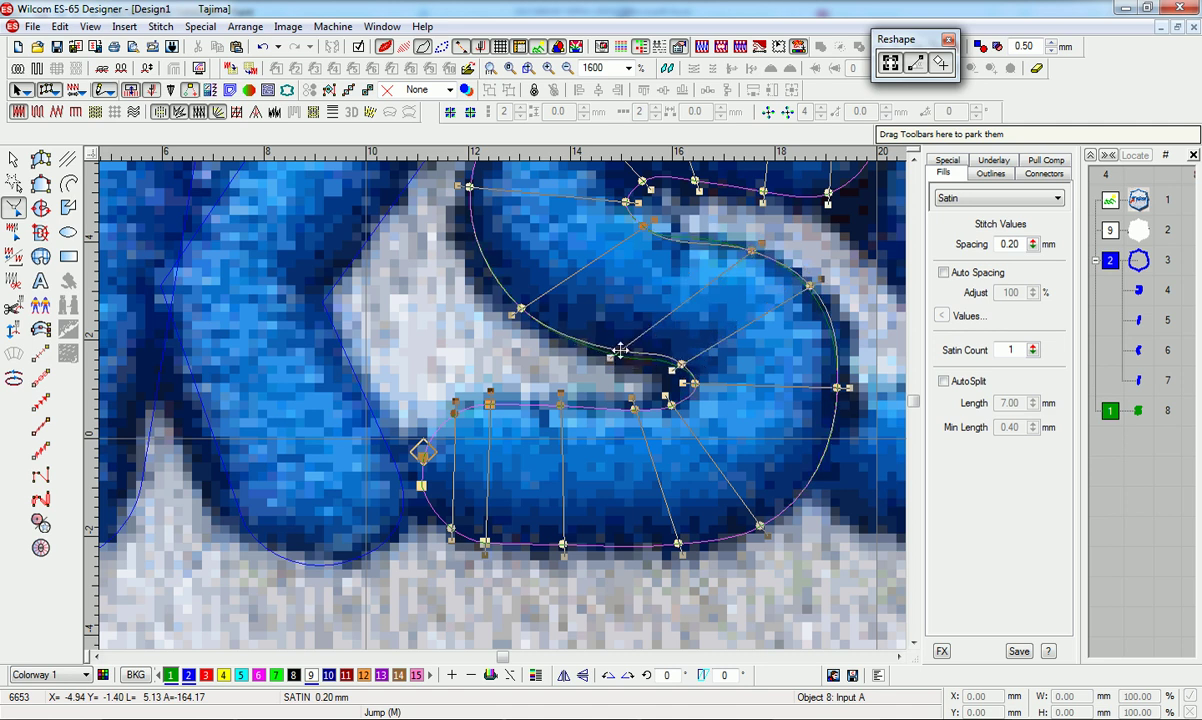
{"action": "key", "text": "Return"}
- Recolour the s with colour 2, blue, to match the p and k
{"action": "key", "text": "Escape"}
{"action": "key", "text": "shift+z"}
{"action": "key", "text": "d"}
{"action": "key", "text": "shift+z"}
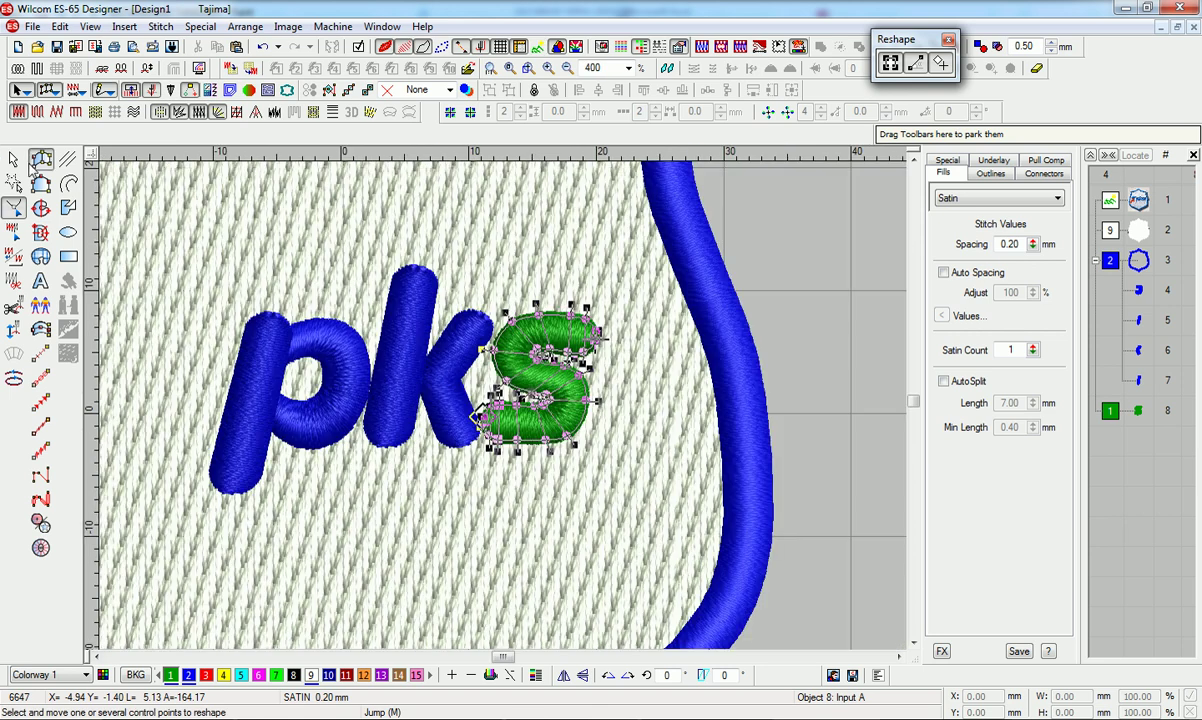
{"action": "left_click", "coordinate": [41, 160]}
{"action": "left_click", "coordinate": [187, 677]}
{"action": "key", "text": "shift+z"}
{"action": "left_click", "coordinate": [15, 157]}
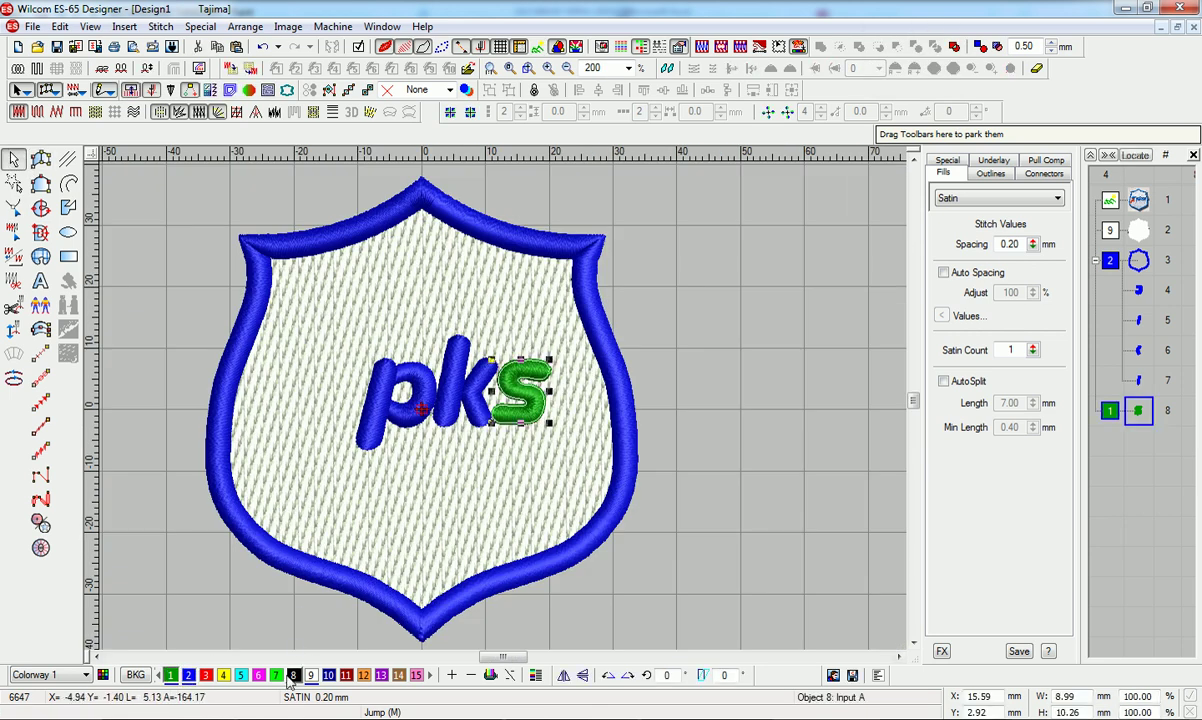
{"action": "left_click", "coordinate": [188, 675]}
- Add a stitch angle across the s's lower bend and adjust the control points where the diagonal stroke enters that bend
{"action": "key", "text": "z"}
{"action": "key", "text": "z"}
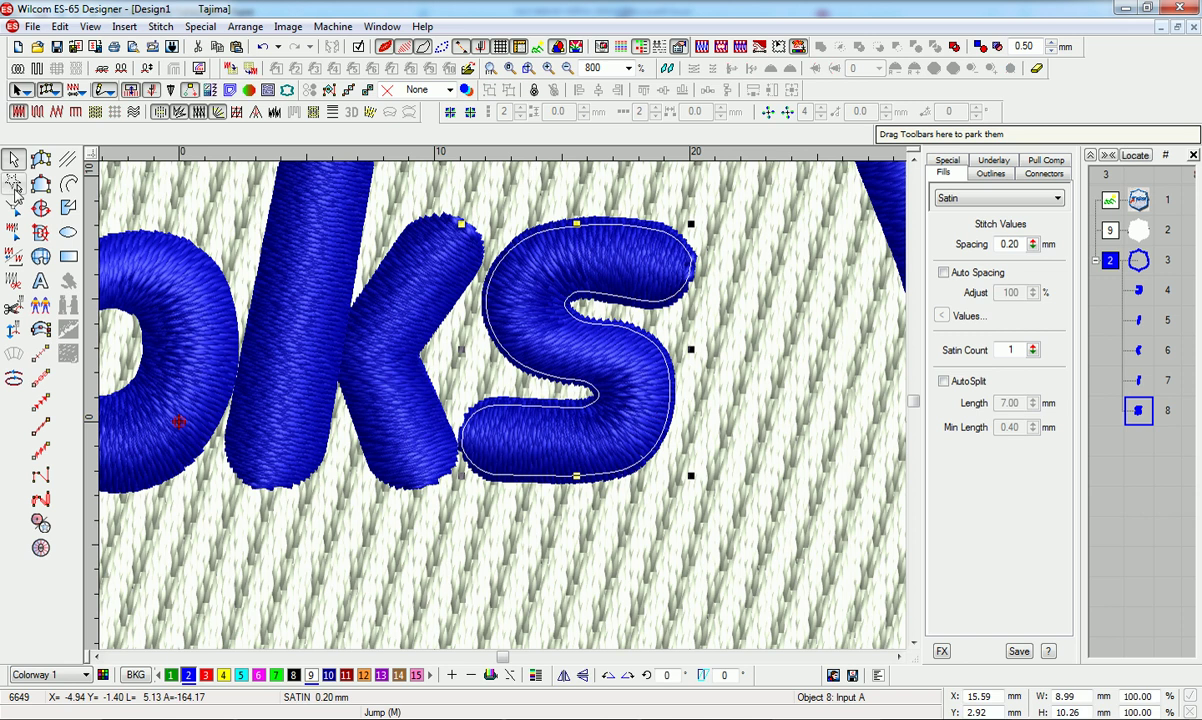
{"action": "key", "text": "h"}
{"action": "left_click", "coordinate": [664, 438], "text": "ctrl"}
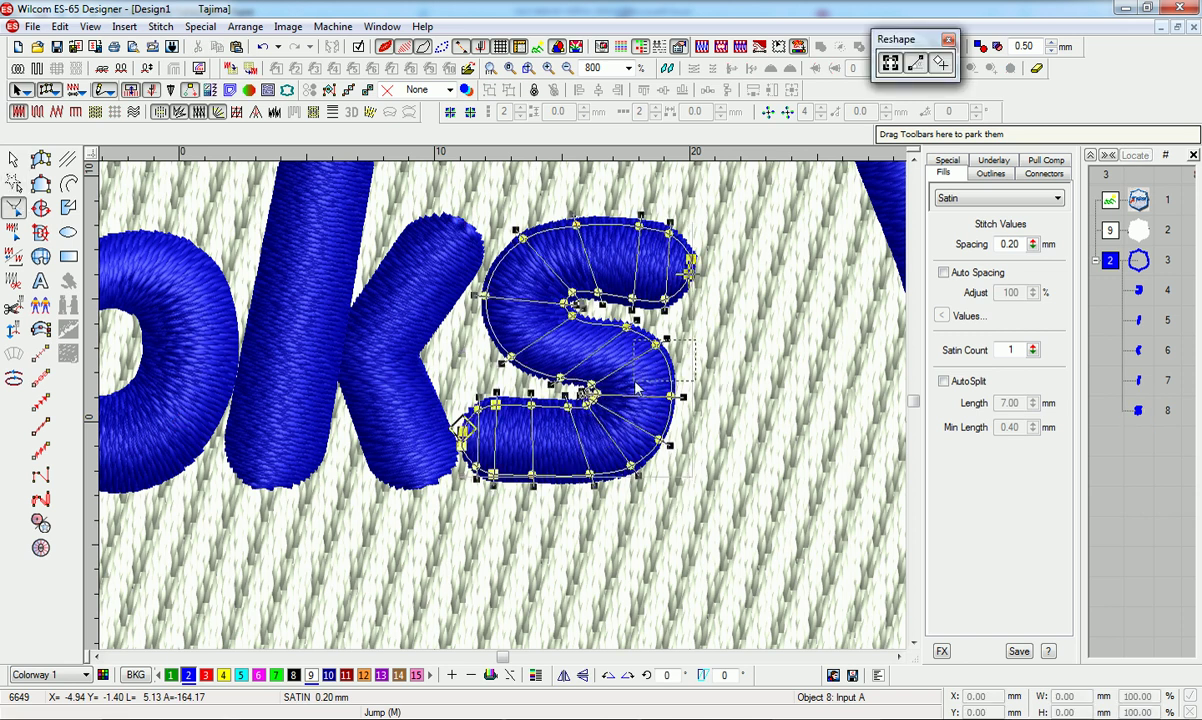
{"action": "right_click", "coordinate": [617, 328]}
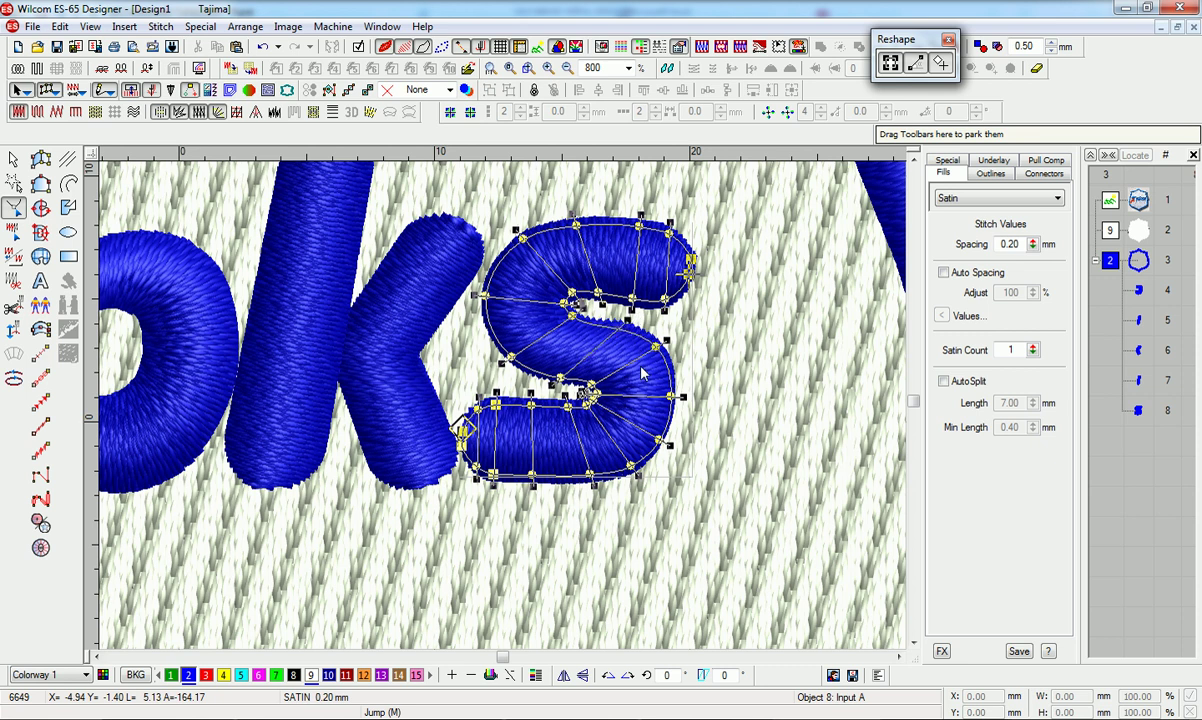
{"action": "left_click", "coordinate": [656, 347]}
{"action": "key", "text": "Delete"}
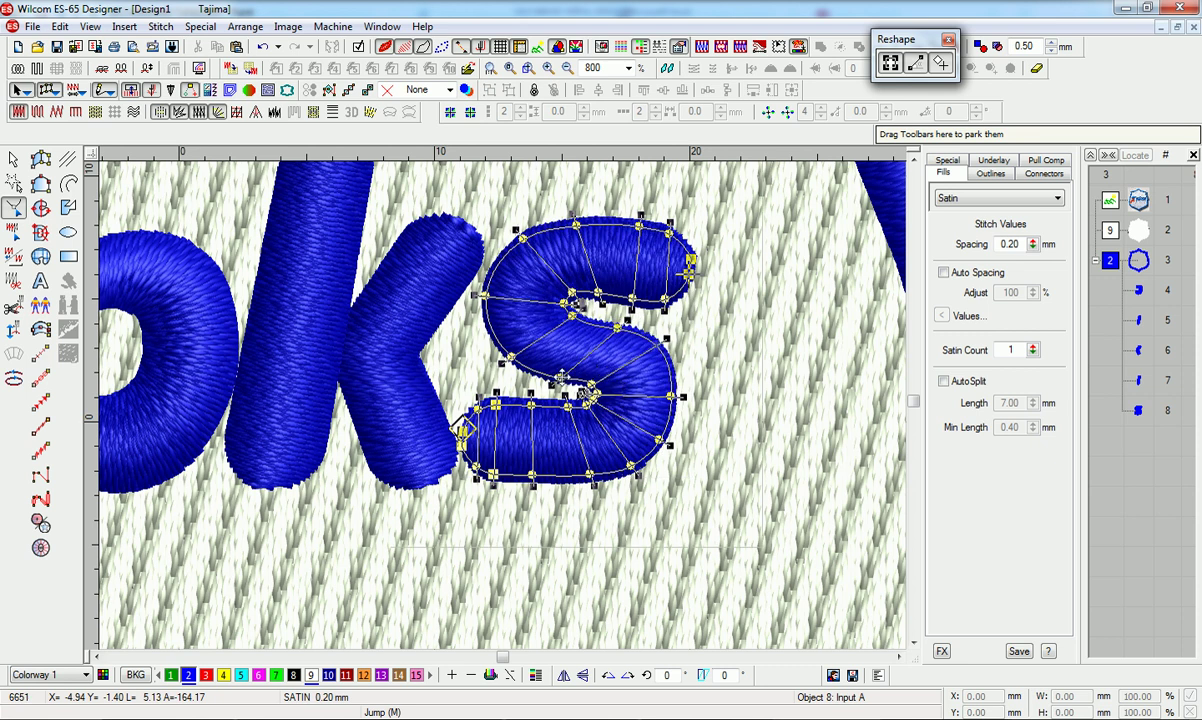
- Nudge the control points beside the s's two inner notches and along its upper outer edge, and apply the changes
{"action": "left_click", "coordinate": [562, 377]}
{"action": "left_click", "coordinate": [592, 384]}
{"action": "key", "text": "Delete"}
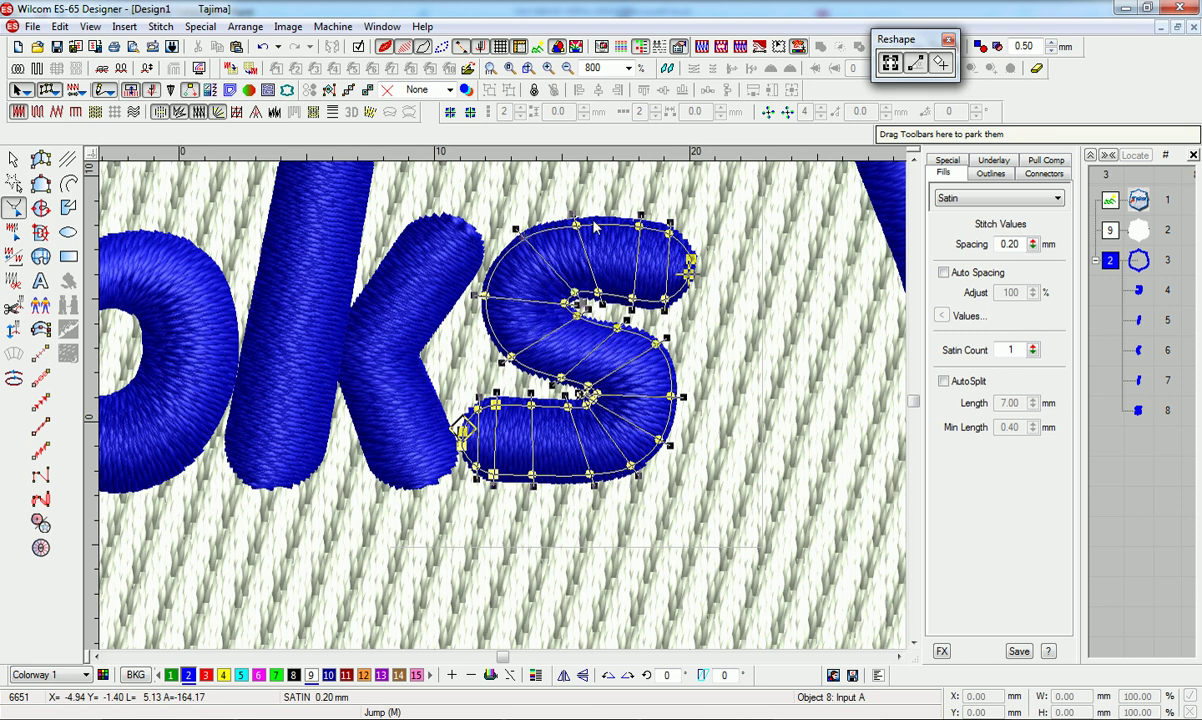
{"action": "left_click_drag", "start_coordinate": [622, 203], "coordinate": [660, 252]}
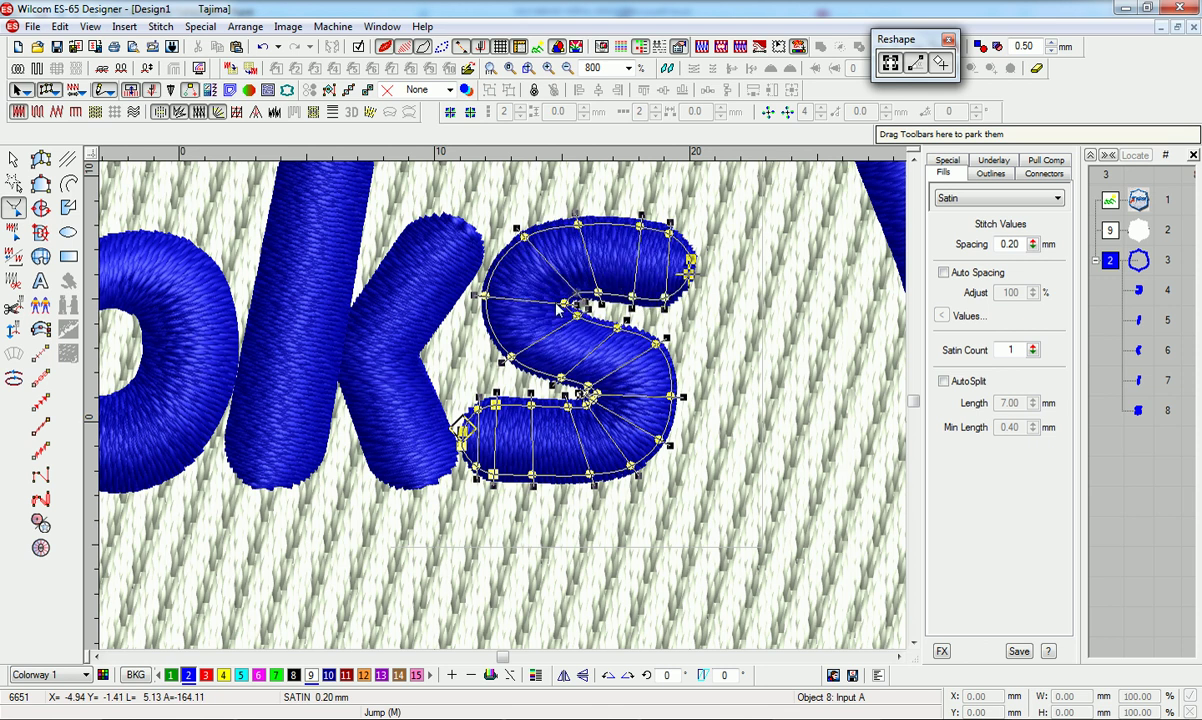
{"action": "key", "text": "Return"}
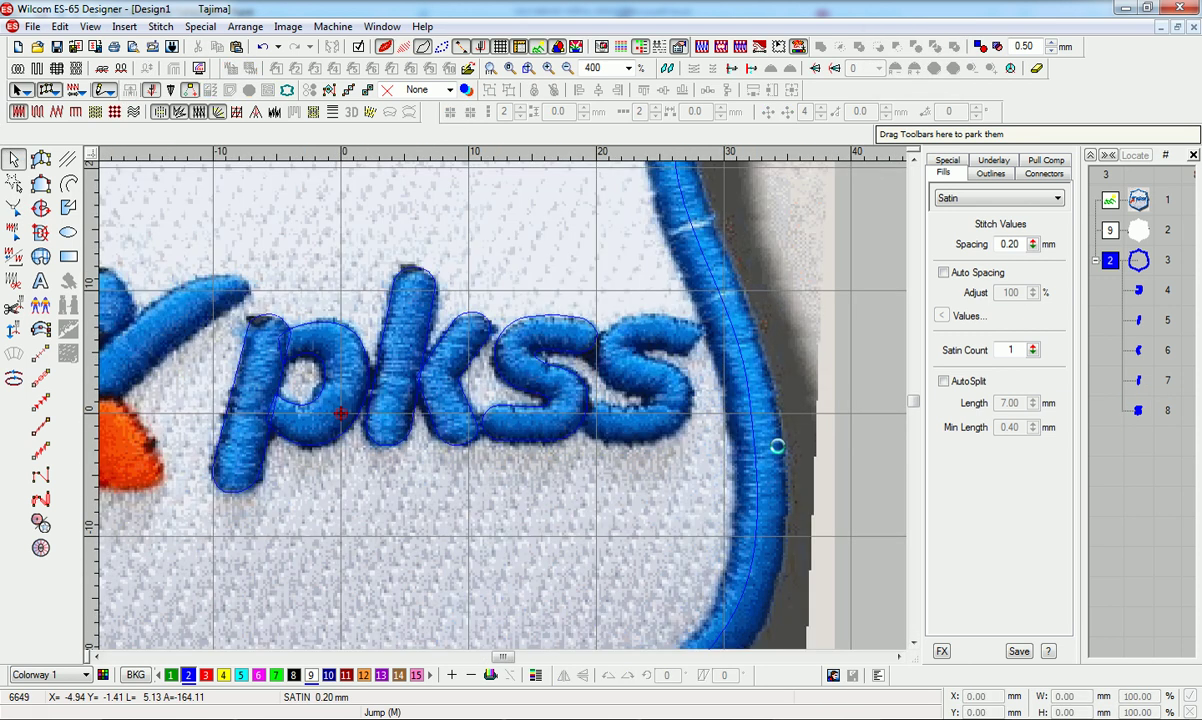
- Shift the paired control points along both edges of the s's bottom stroke toward its lower tip to even the stitch angles
{"action": "key", "text": "z"}
{"action": "key", "text": "t"}
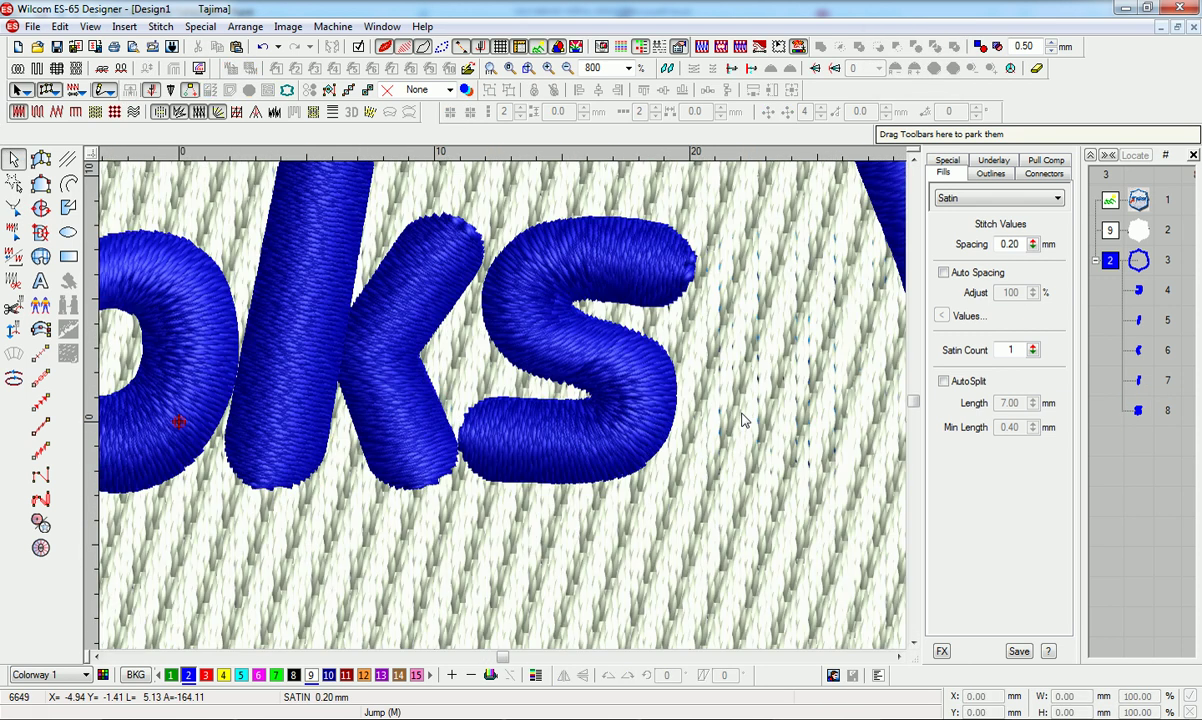
{"action": "key", "text": "t"}
{"action": "key", "text": "s"}
{"action": "left_click", "coordinate": [667, 365]}
{"action": "key", "text": "z"}
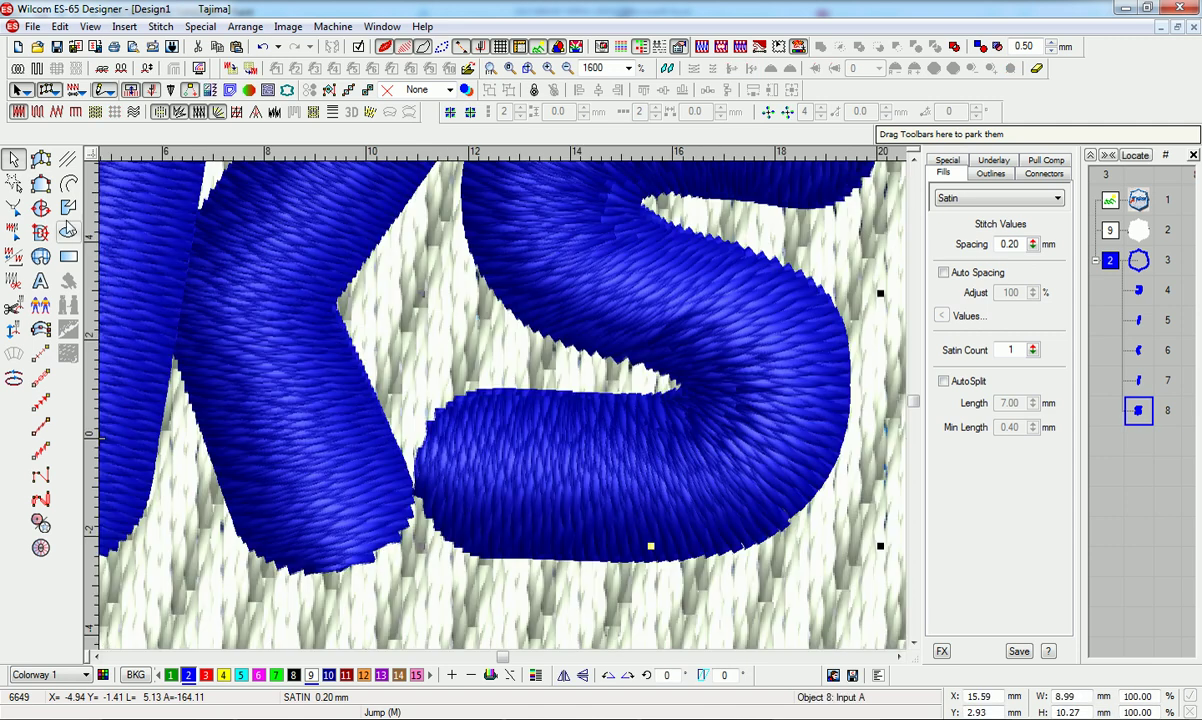
{"action": "key", "text": "s"}
{"action": "left_click", "coordinate": [13, 207]}
{"action": "left_click_drag", "start_coordinate": [635, 411], "coordinate": [616, 413]}
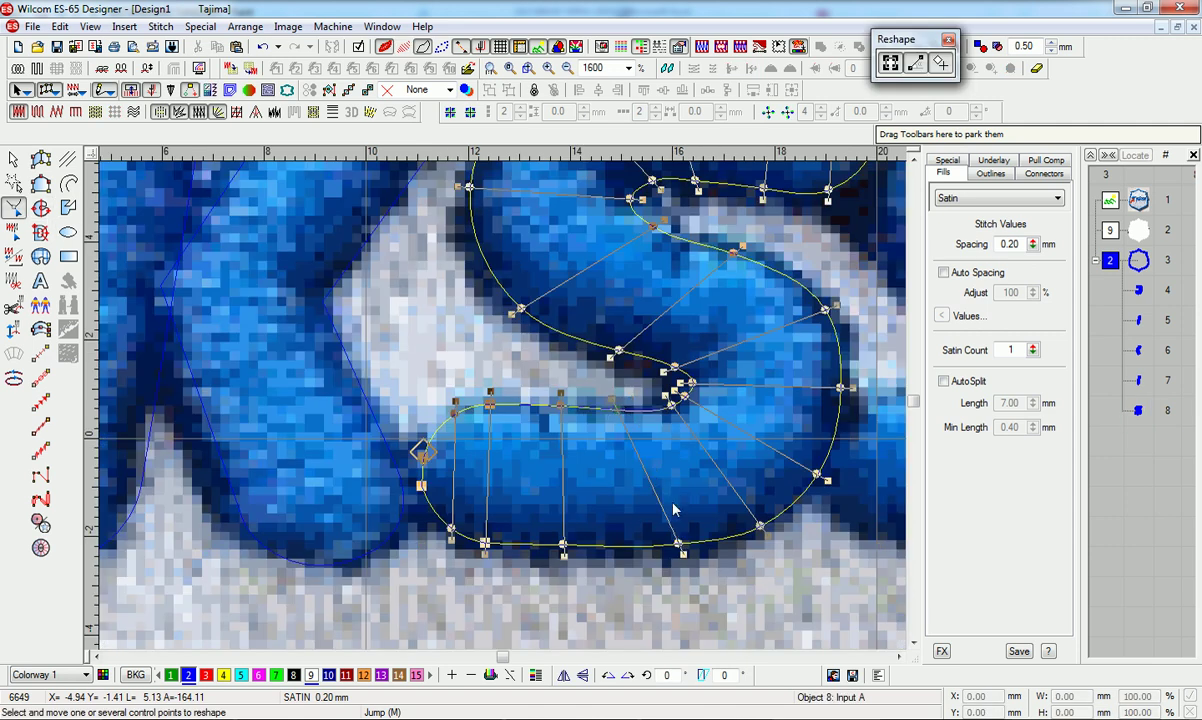
{"action": "left_click_drag", "start_coordinate": [679, 543], "coordinate": [636, 554]}
{"action": "left_click_drag", "start_coordinate": [760, 525], "coordinate": [726, 548]}
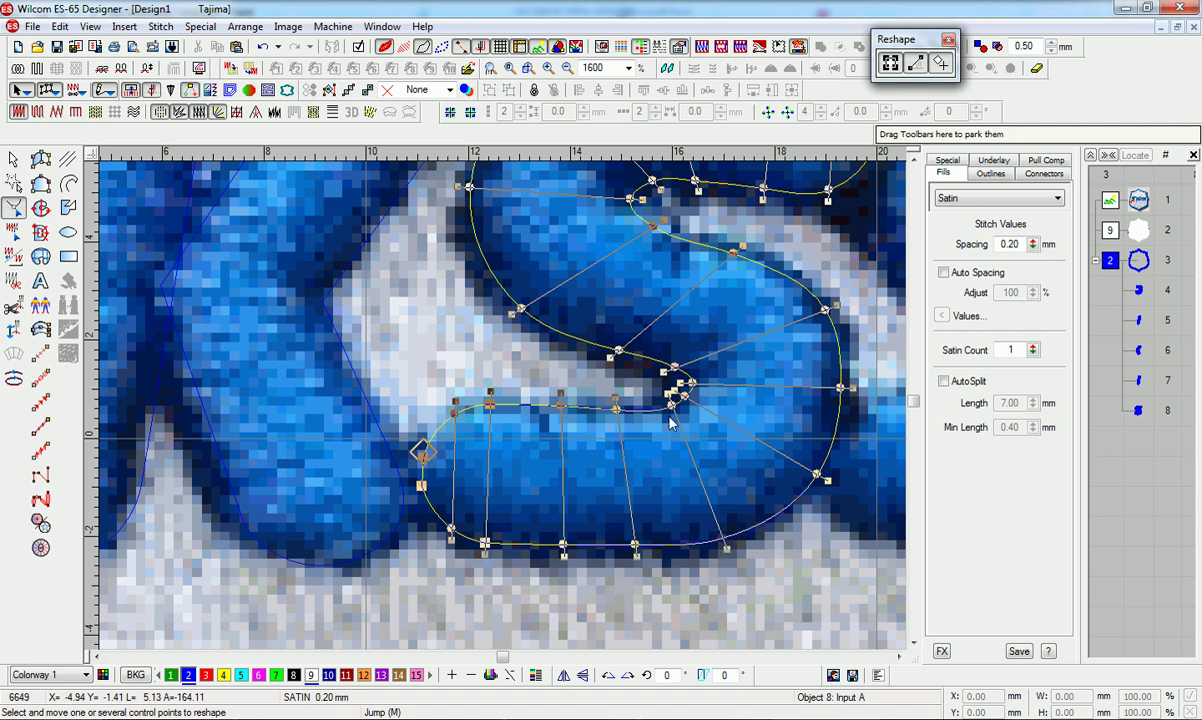
{"action": "mouse_move", "coordinate": [676, 413]}
{"action": "left_mouse_down"}
{"action": "mouse_move", "coordinate": [658, 407]}
{"action": "mouse_move", "coordinate": [679, 401]}
{"action": "left_mouse_up"}
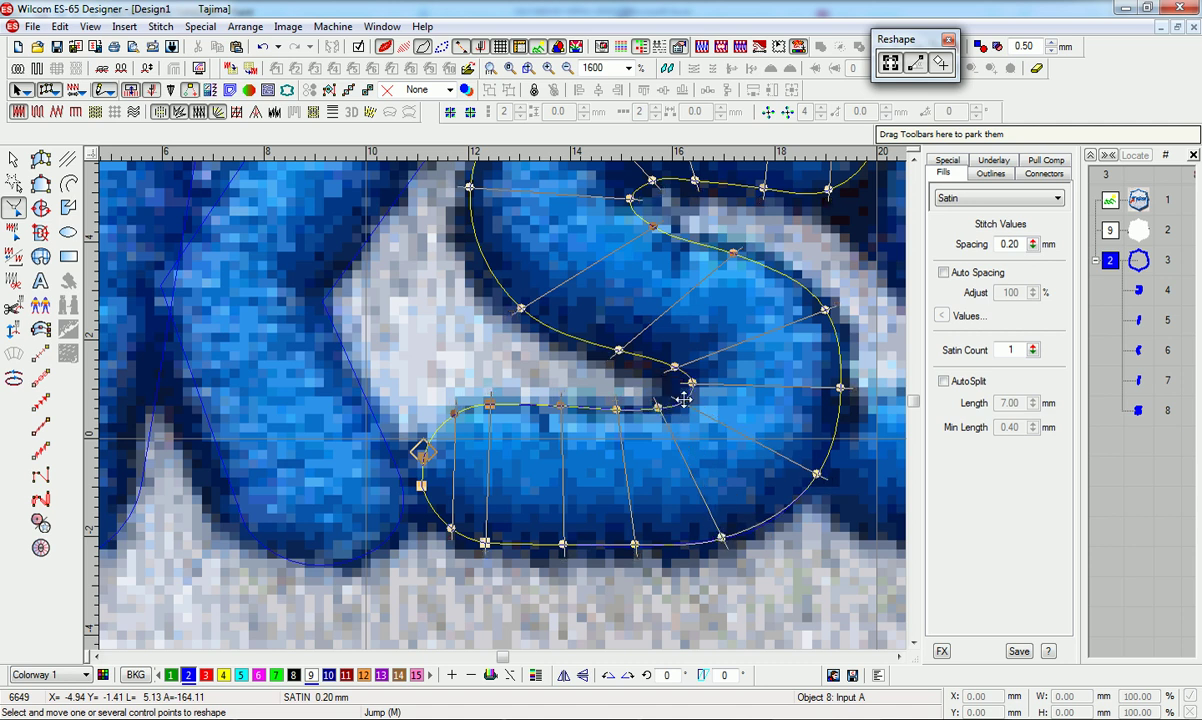
- Move the control points of the s's outer bend further up the curve and realign the stitch angles across its diagonal stroke
{"action": "left_click_drag", "start_coordinate": [840, 387], "coordinate": [803, 271]}
{"action": "left_click_drag", "start_coordinate": [677, 366], "coordinate": [632, 351]}
{"action": "left_click_drag", "start_coordinate": [733, 252], "coordinate": [640, 216]}
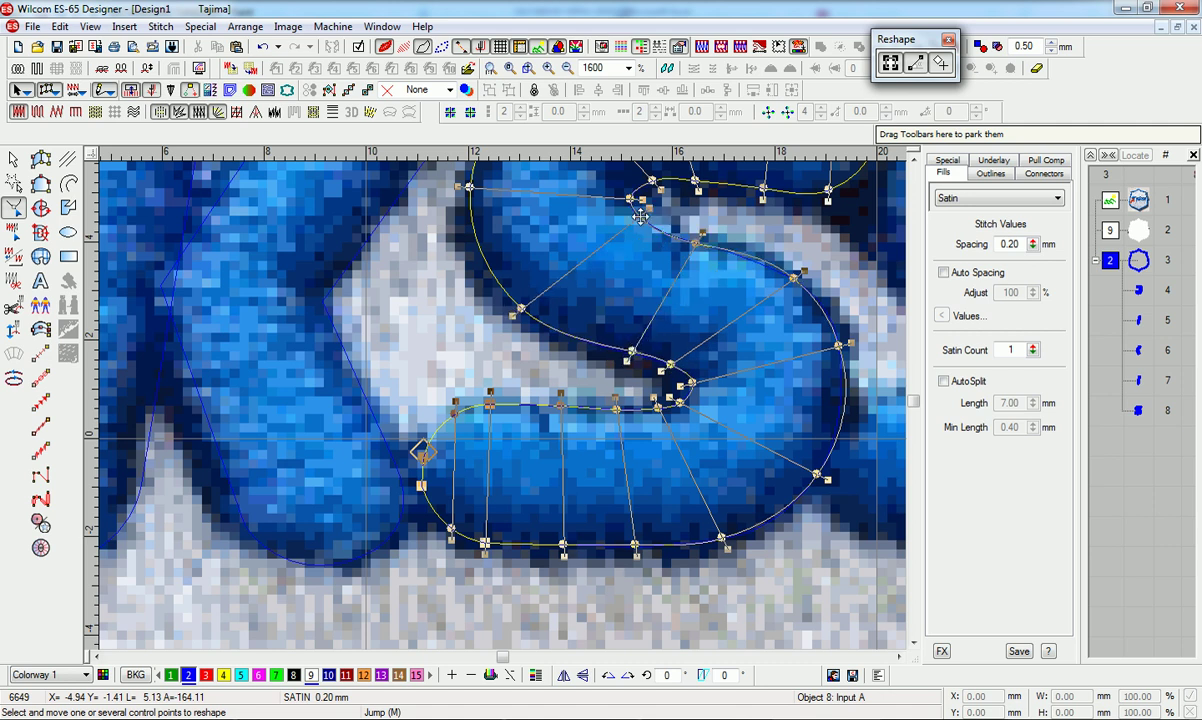
{"action": "left_click_drag", "start_coordinate": [522, 311], "coordinate": [546, 330]}
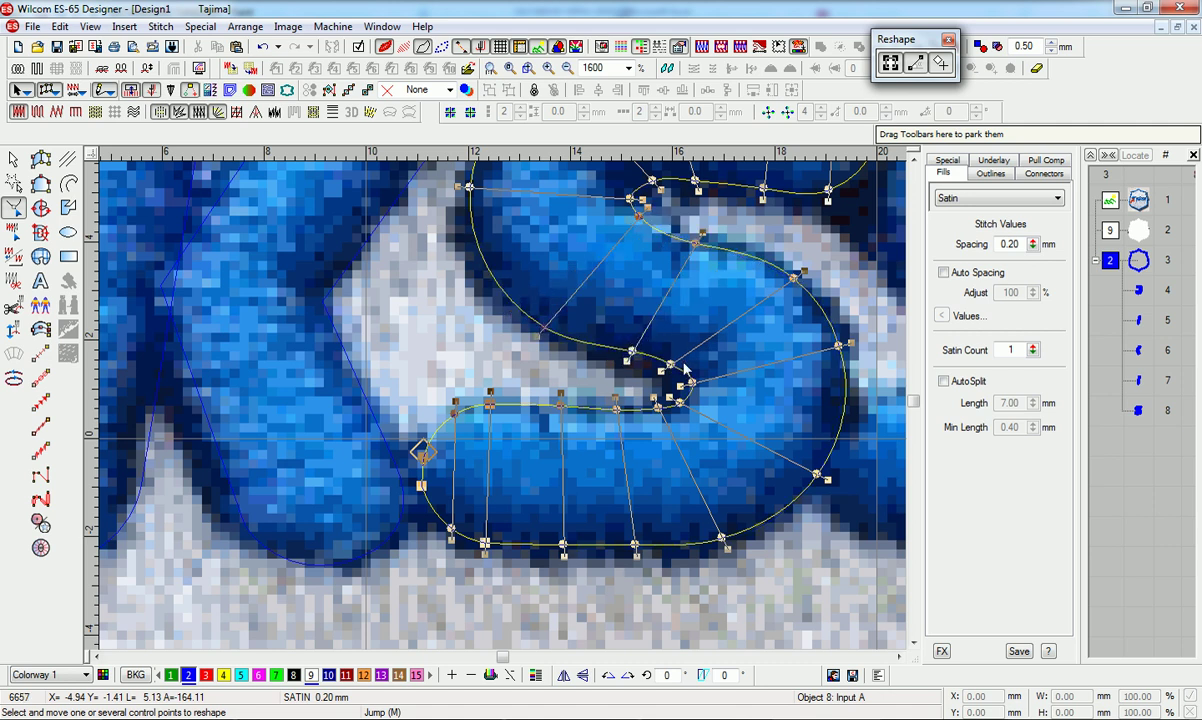
- Shift the control points around the s's upper inner notch and along both edges of its diagonal stroke to respace the stitch angles
{"action": "scroll", "coordinate": [668, 376], "scroll_direction": "up", "scroll_amount": 1}
{"action": "key", "text": "s"}
{"action": "left_click_drag", "start_coordinate": [795, 378], "coordinate": [776, 366]}
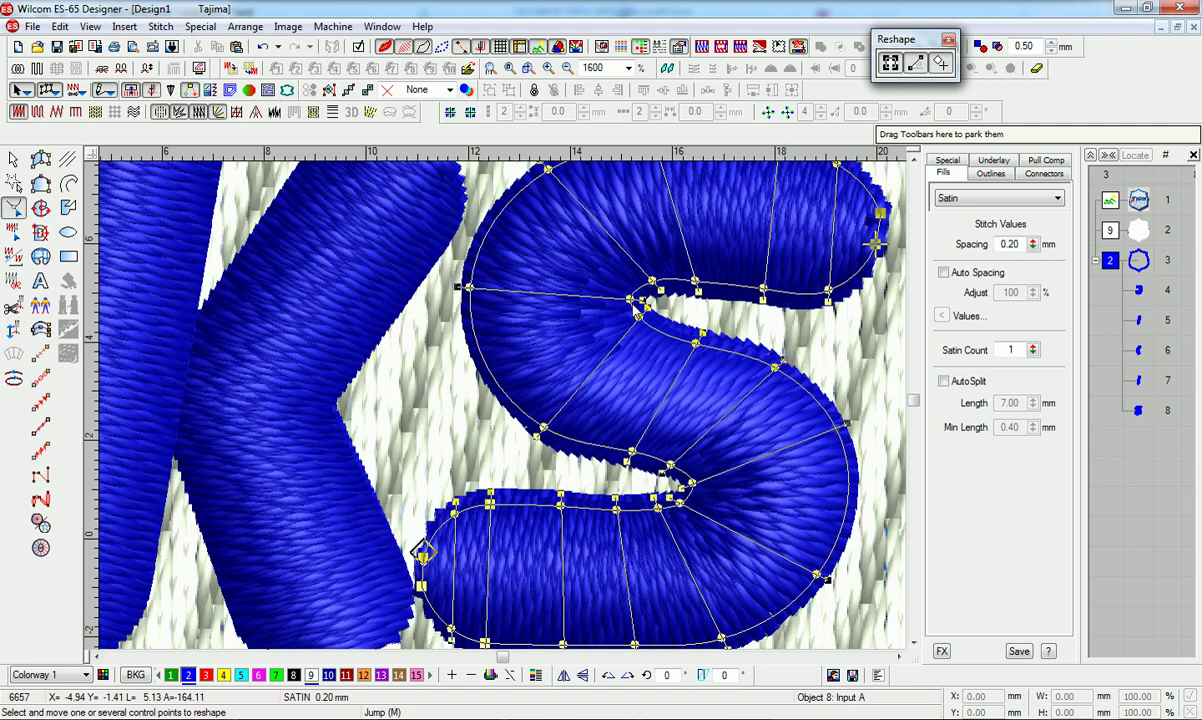
{"action": "left_click_drag", "start_coordinate": [630, 299], "coordinate": [655, 327]}
{"action": "left_click_drag", "start_coordinate": [543, 428], "coordinate": [553, 425]}
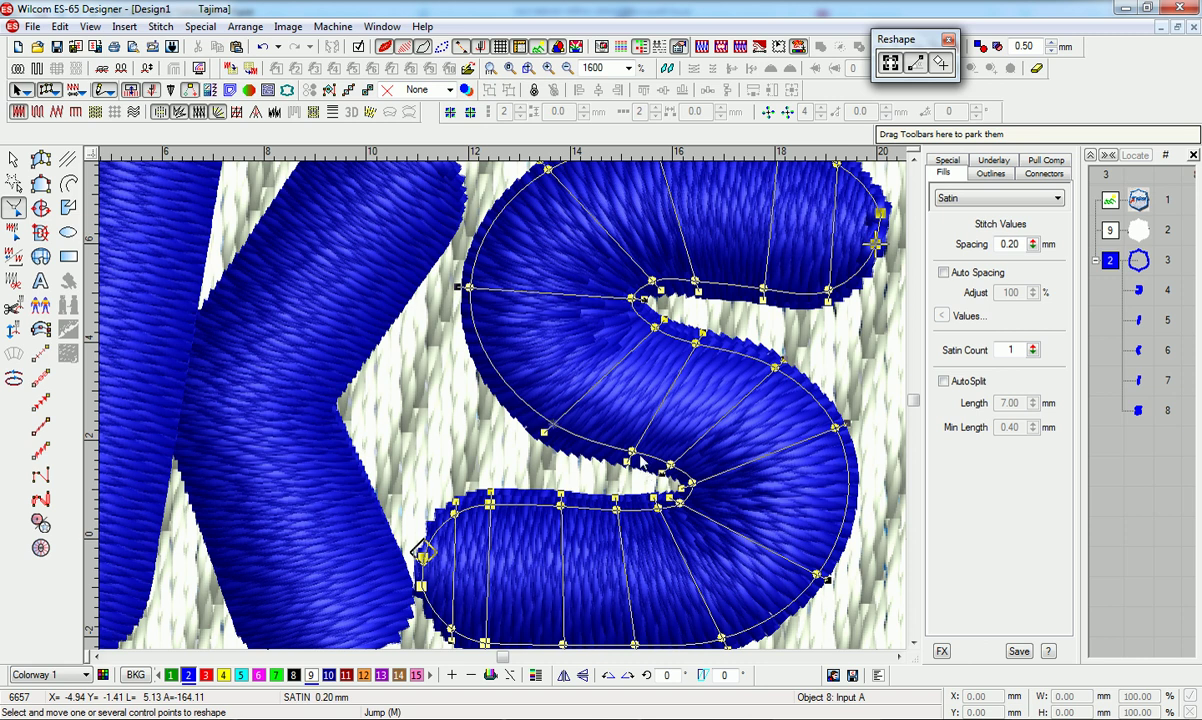
{"action": "left_click_drag", "start_coordinate": [632, 451], "coordinate": [667, 465]}
{"action": "left_click_drag", "start_coordinate": [696, 343], "coordinate": [656, 300]}
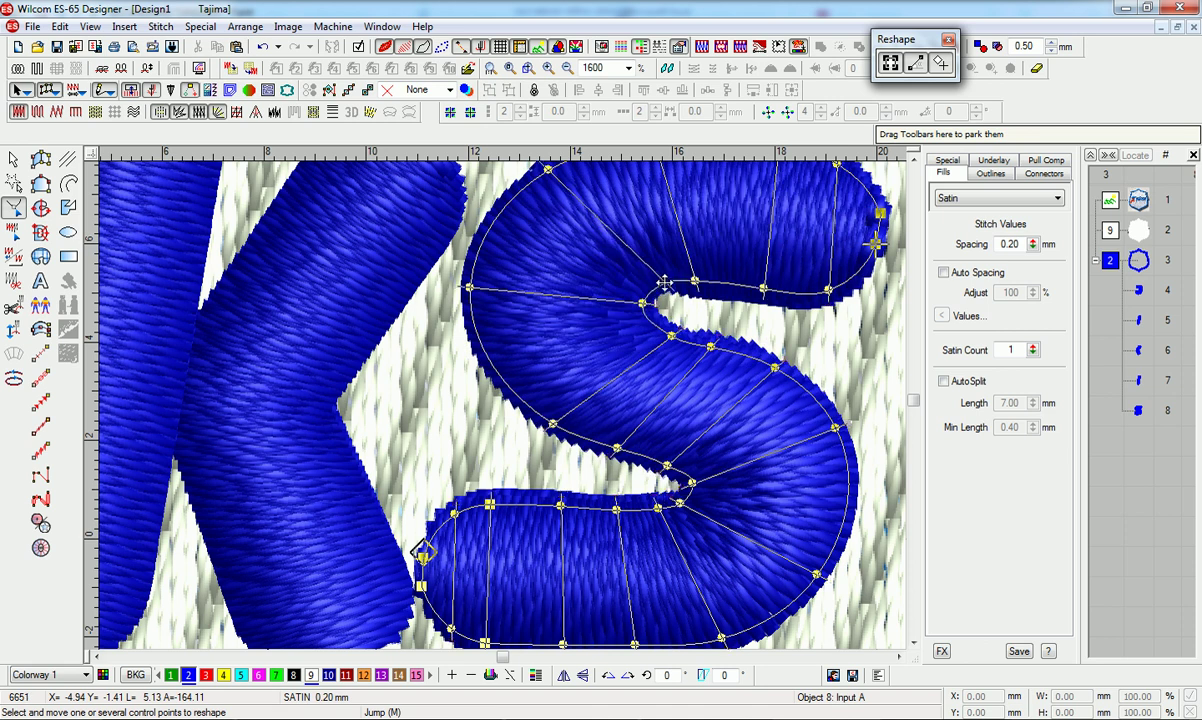
- Reposition the s's control points inside the upper notch and along the diagonal stroke's upper edge, and apply the changes
{"action": "scroll", "coordinate": [660, 290], "scroll_direction": "up", "scroll_amount": 3}
{"action": "left_click_drag", "start_coordinate": [655, 243], "coordinate": [692, 243]}
{"action": "left_click_drag", "start_coordinate": [646, 402], "coordinate": [709, 441]}
{"action": "key", "text": "Return"}
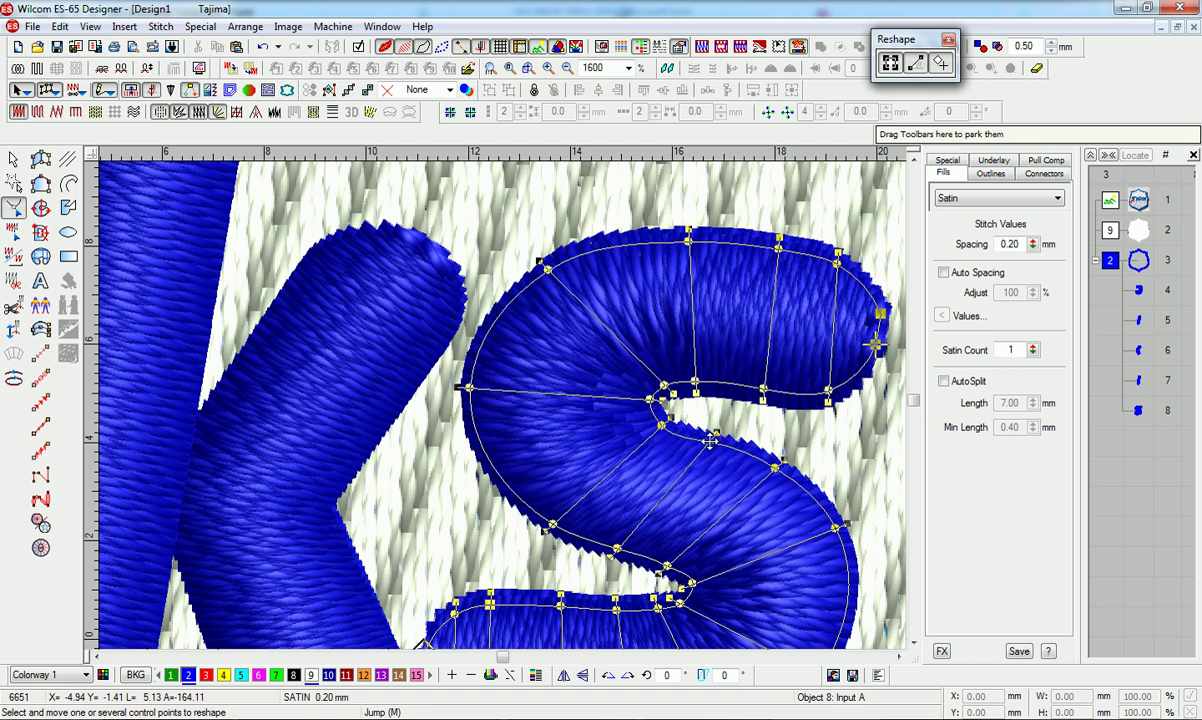
{"action": "left_click_drag", "start_coordinate": [775, 469], "coordinate": [766, 460]}
{"action": "key", "text": "Return"}
- Add two stitch angles across the s's upper outer bend, move the adjacent outer control point further along the top curve, and apply
{"action": "right_click", "coordinate": [475, 438]}
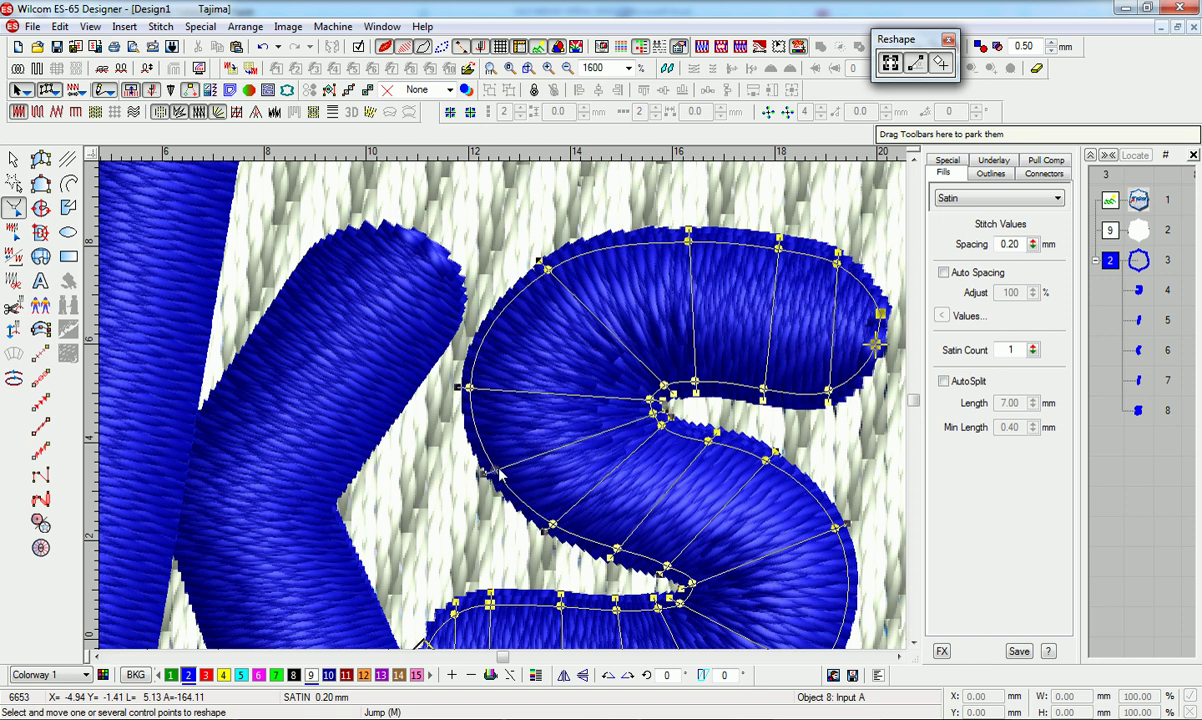
{"action": "left_click_drag", "start_coordinate": [475, 441], "coordinate": [488, 472]}
{"action": "right_click", "coordinate": [502, 309]}
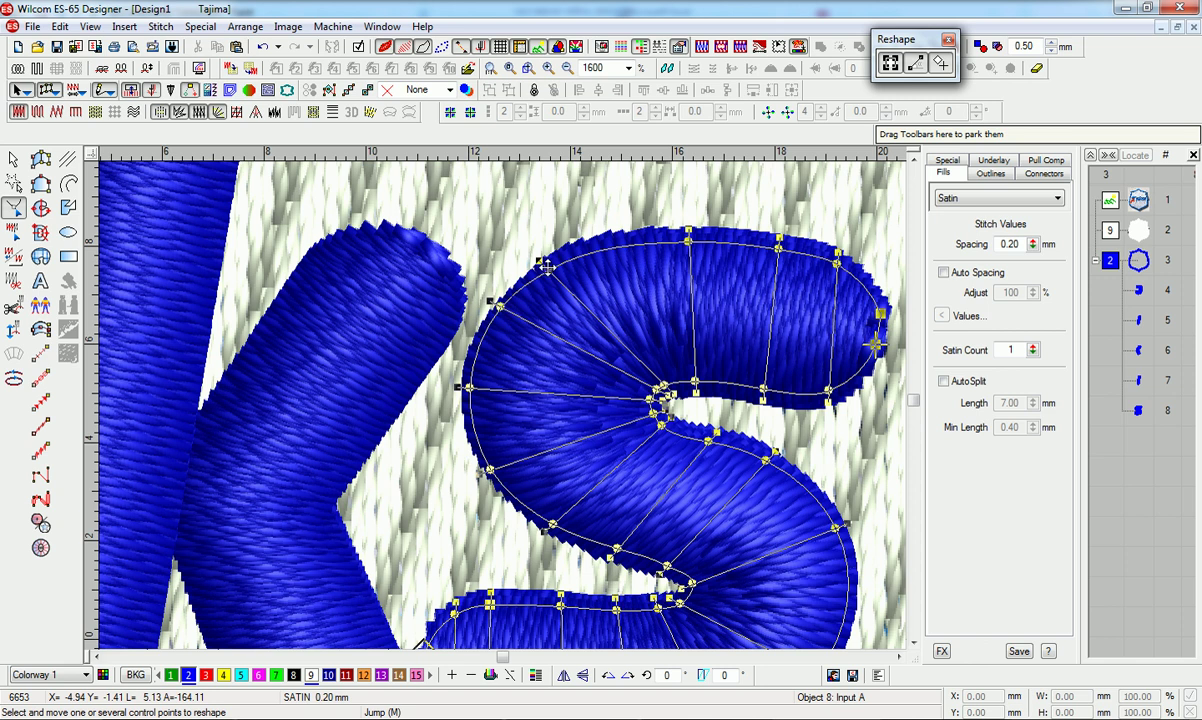
{"action": "left_click_drag", "start_coordinate": [547, 268], "coordinate": [596, 248]}
{"action": "key", "text": "Return"}
{"action": "scroll", "coordinate": [733, 400], "scroll_direction": "down", "scroll_amount": 3}
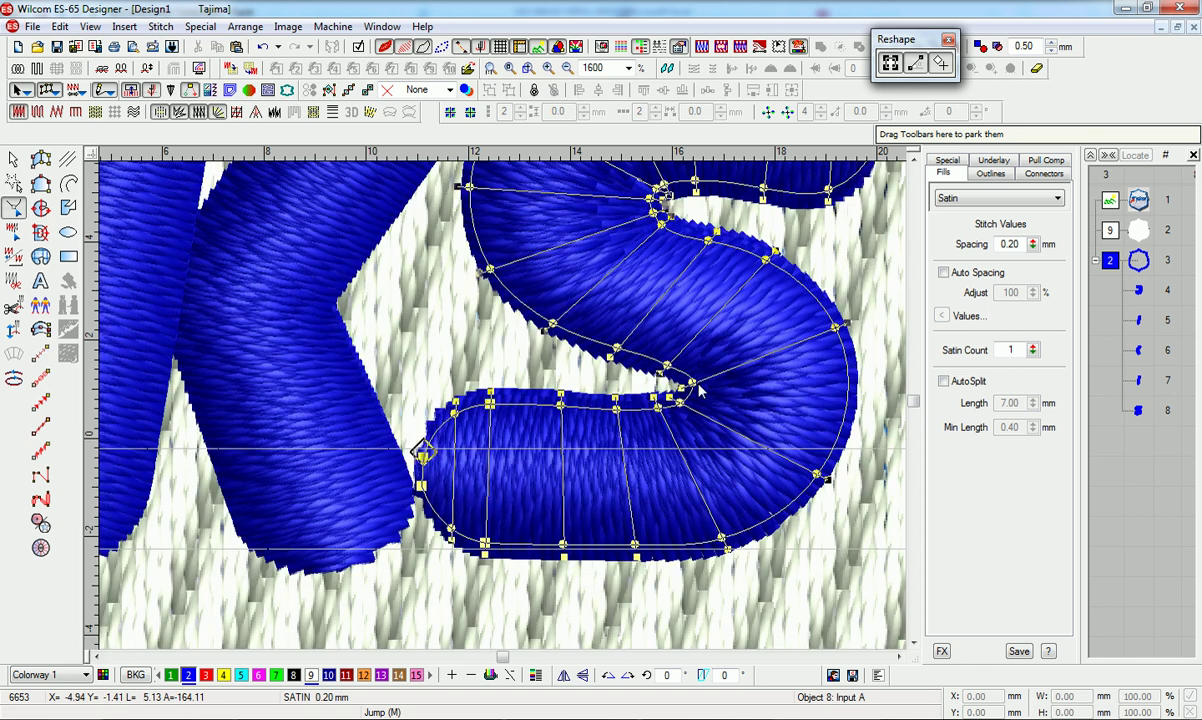
- Add a stitch angle across the s's lower bend and spread the neighbouring control points along its outer edge and notch tip
{"action": "left_click_drag", "start_coordinate": [692, 383], "coordinate": [685, 383]}
{"action": "key", "text": "Return"}
{"action": "left_click_drag", "start_coordinate": [835, 327], "coordinate": [819, 290]}
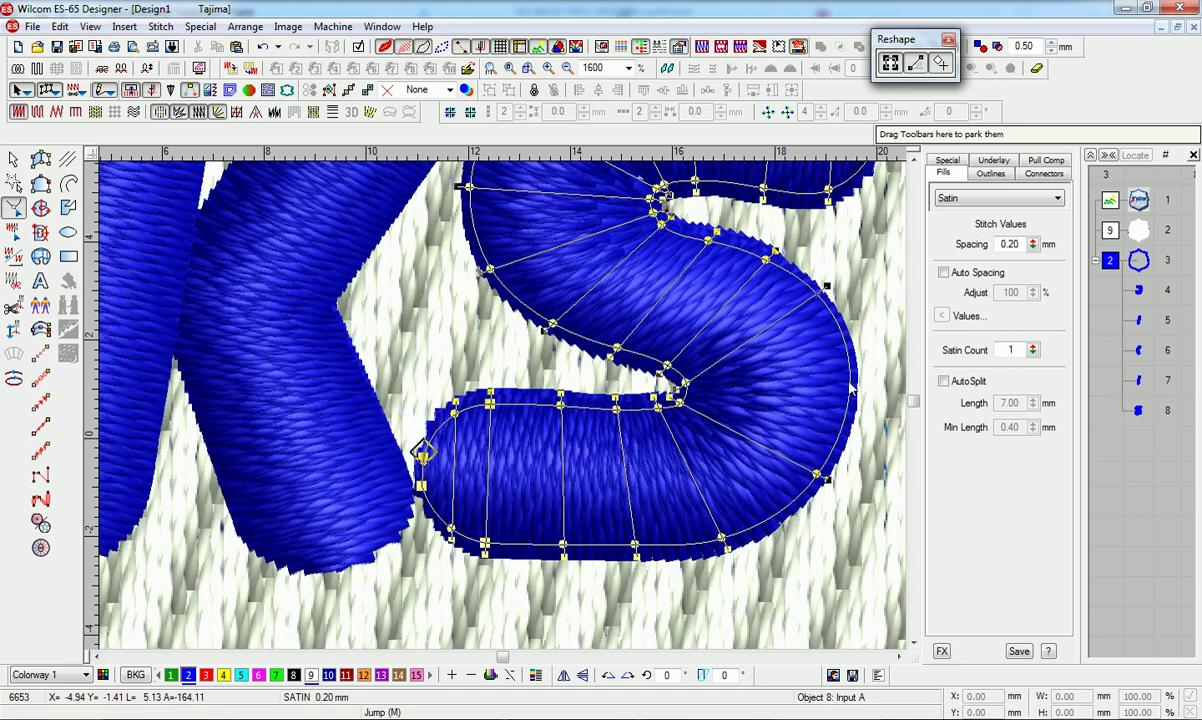
{"action": "left_click", "coordinate": [850, 388]}
{"action": "left_click", "coordinate": [796, 504]}
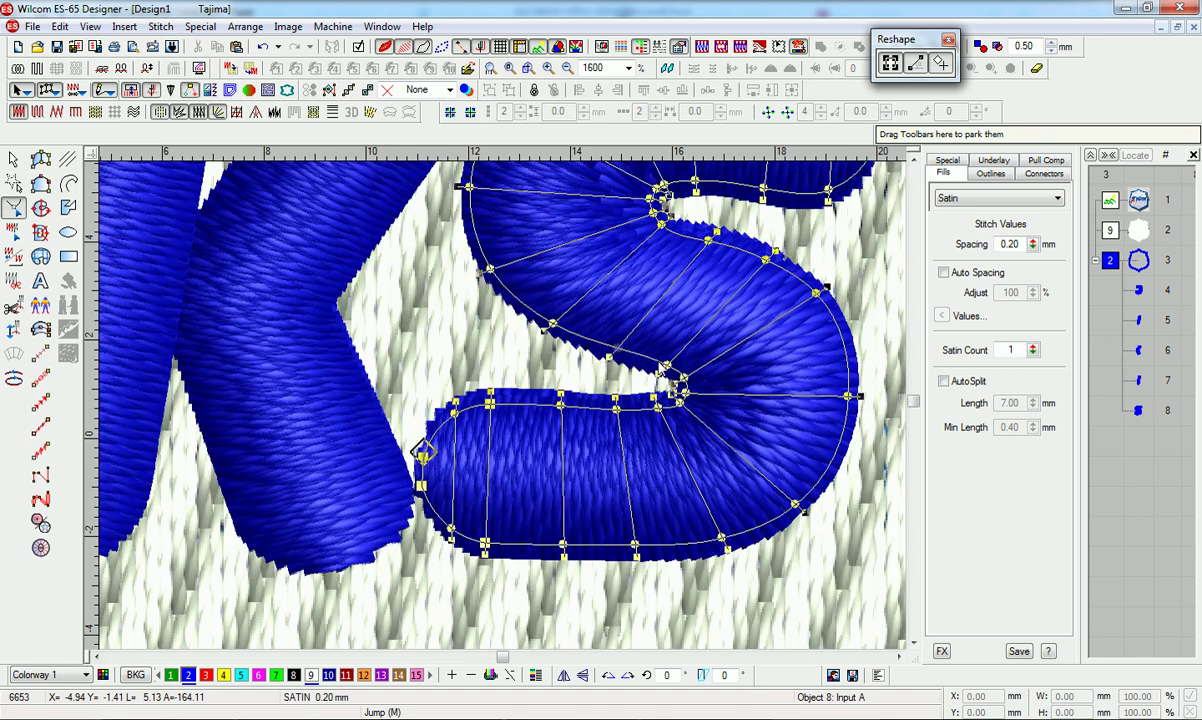
{"action": "key", "text": "Return"}
- Nudge the control points along the lower edge of the s's bottom stroke to straighten its stitch angles, and apply
{"action": "left_click", "coordinate": [722, 539]}
{"action": "left_click_drag", "start_coordinate": [636, 545], "coordinate": [633, 545]}
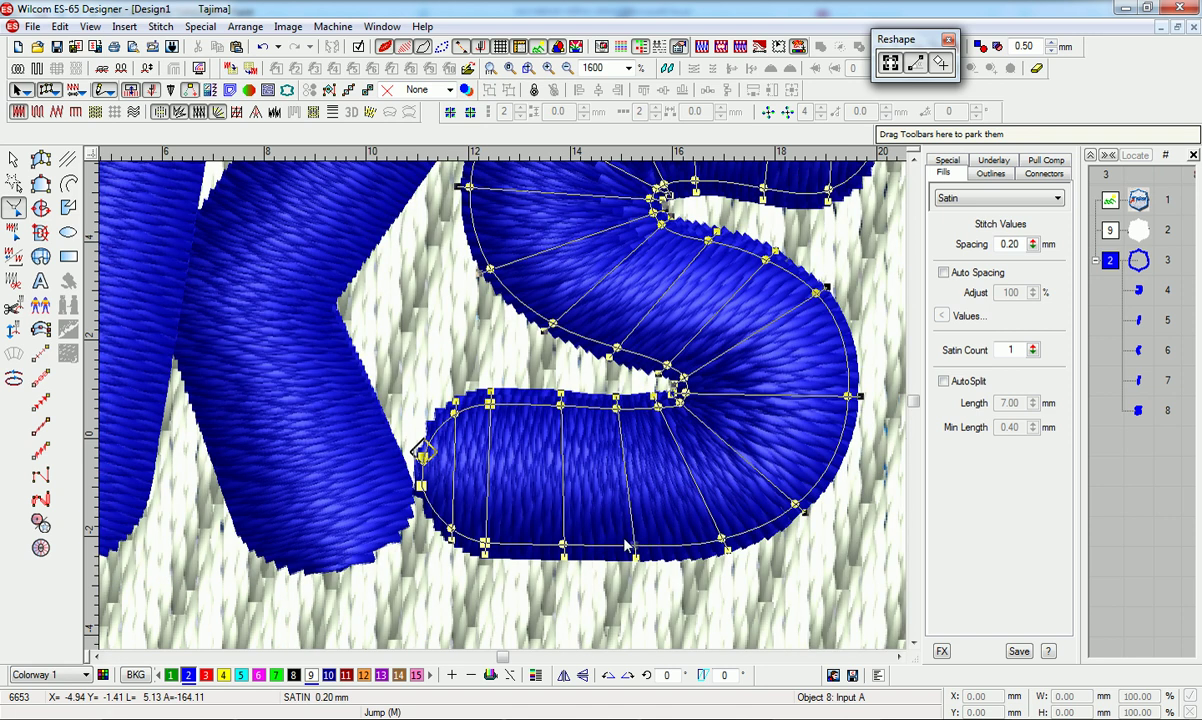
{"action": "left_click", "coordinate": [564, 545]}
{"action": "key", "text": "Return"}
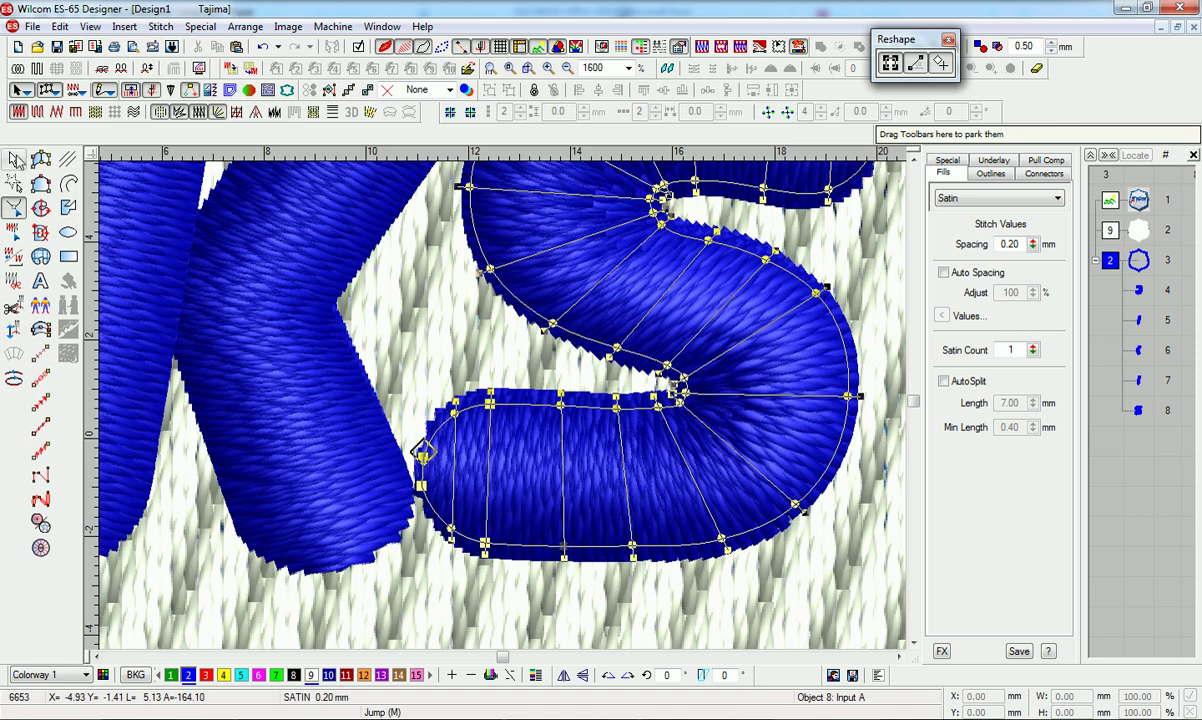
- Duplicate the finished s and place the copy over the second s of the artwork
{"action": "left_click", "coordinate": [13, 159]}
{"action": "scroll", "coordinate": [559, 413], "scroll_direction": "down", "scroll_amount": 2}
{"action": "left_click", "coordinate": [880, 395]}
{"action": "left_click", "coordinate": [580, 377]}
{"action": "key", "text": "s"}
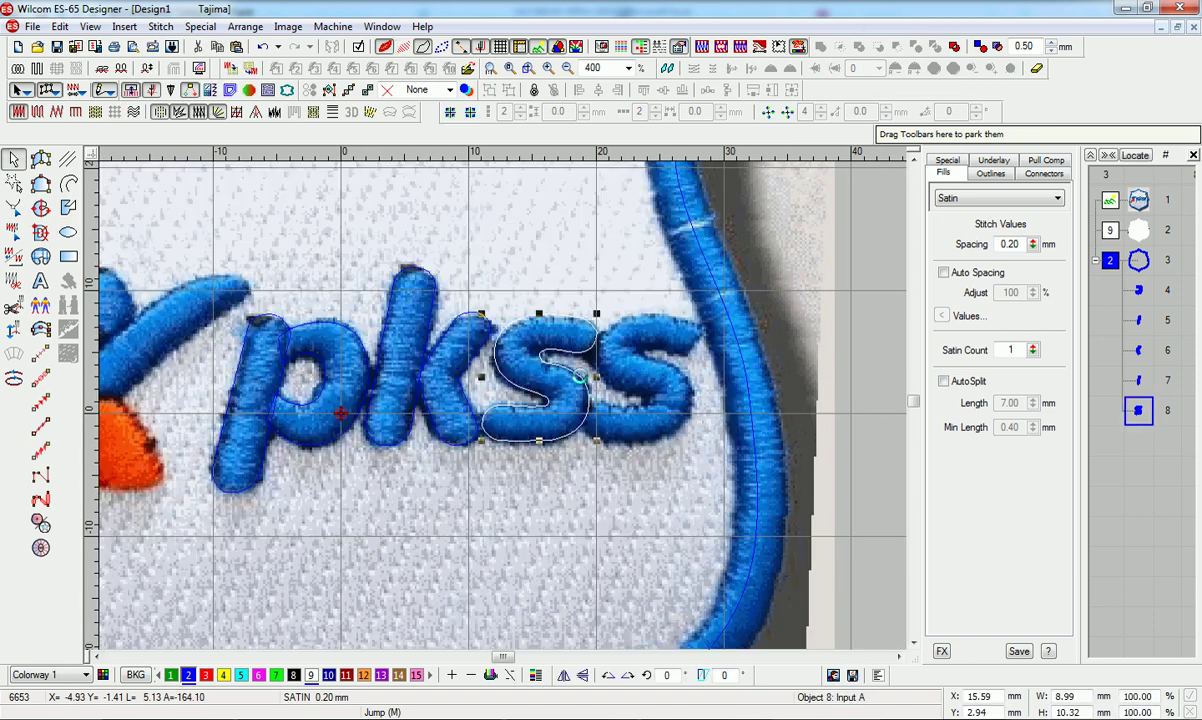
{"action": "key", "text": "d"}
{"action": "key", "text": "s"}
{"action": "right_click", "coordinate": [571, 394]}
{"action": "left_click", "coordinate": [633, 279]}
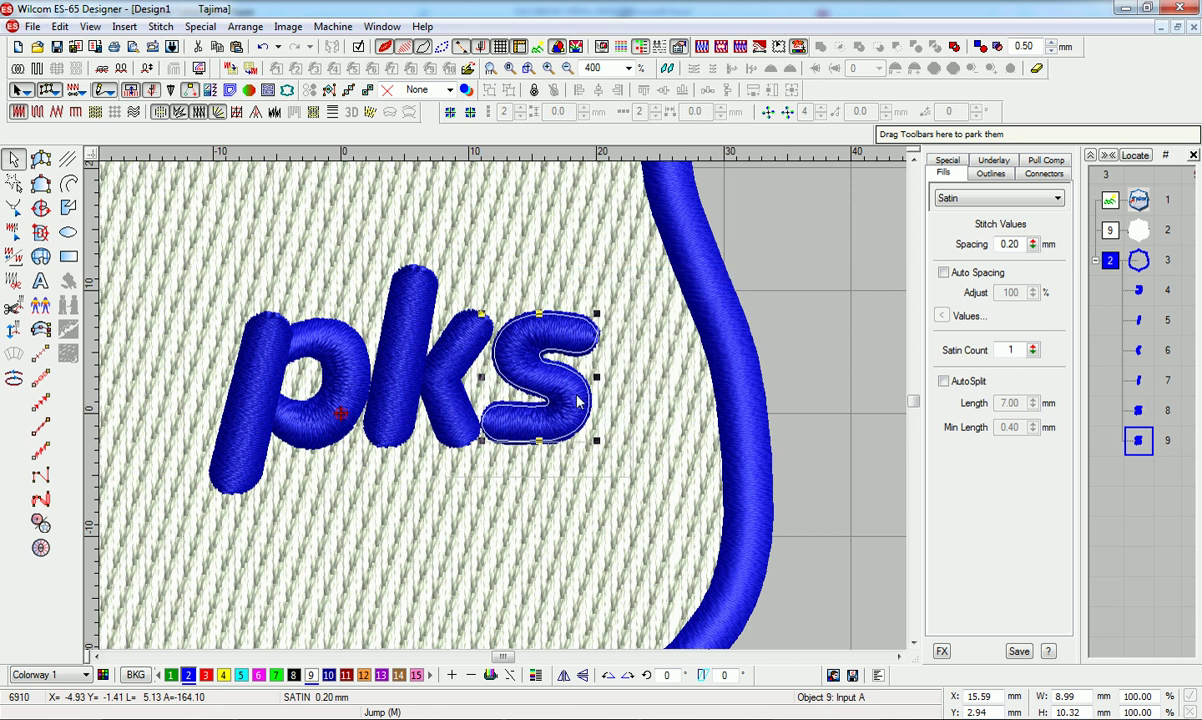
{"action": "left_click_drag", "start_coordinate": [578, 398], "coordinate": [696, 378]}
- Narrow the first s slightly on the side facing the k and deselect it
{"action": "key", "text": "s"}
{"action": "left_click", "coordinate": [592, 403]}
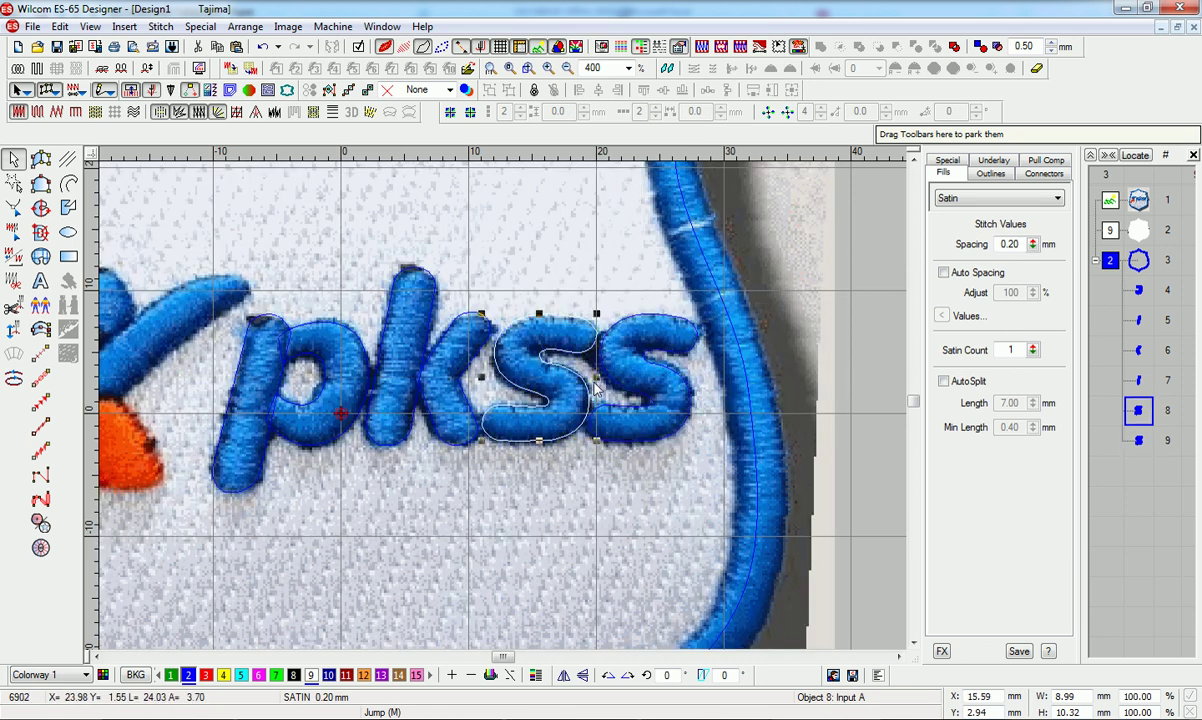
{"action": "left_click_drag", "start_coordinate": [482, 378], "coordinate": [482, 378]}
{"action": "left_click", "coordinate": [640, 397]}
{"action": "key", "text": "s"}
{"action": "key", "text": "0"}
{"action": "left_click", "coordinate": [766, 408]}
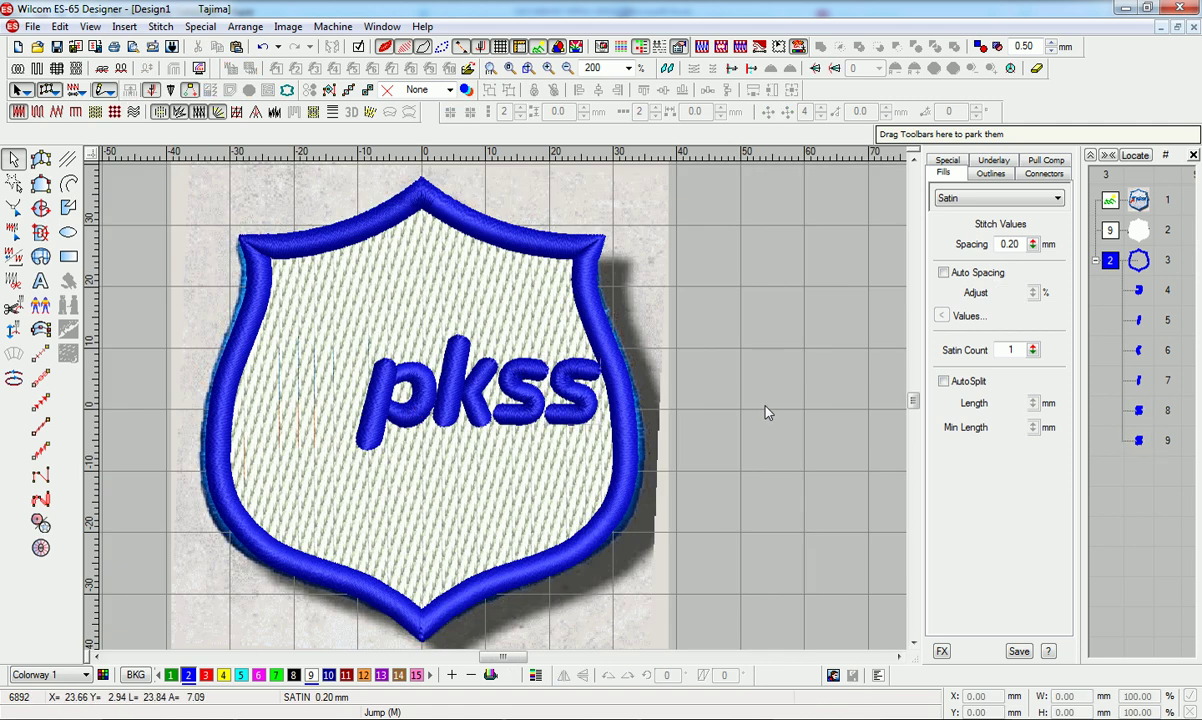
- Select the k's stem and nudge it slightly toward the p
{"action": "key", "text": "v"}
{"action": "left_click", "coordinate": [311, 426]}
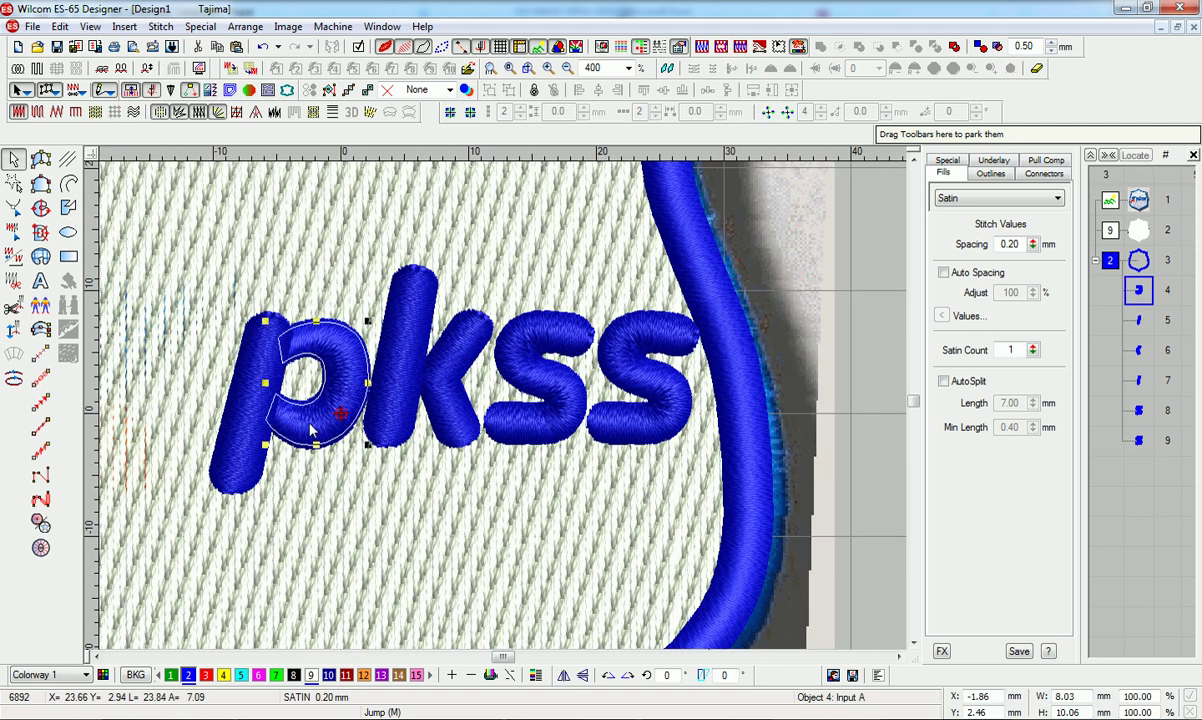
{"action": "left_click", "coordinate": [412, 403]}
{"action": "left_click_drag", "start_coordinate": [365, 356], "coordinate": [367, 356]}
{"action": "key", "text": "Left"}
{"action": "key", "text": "Left"}
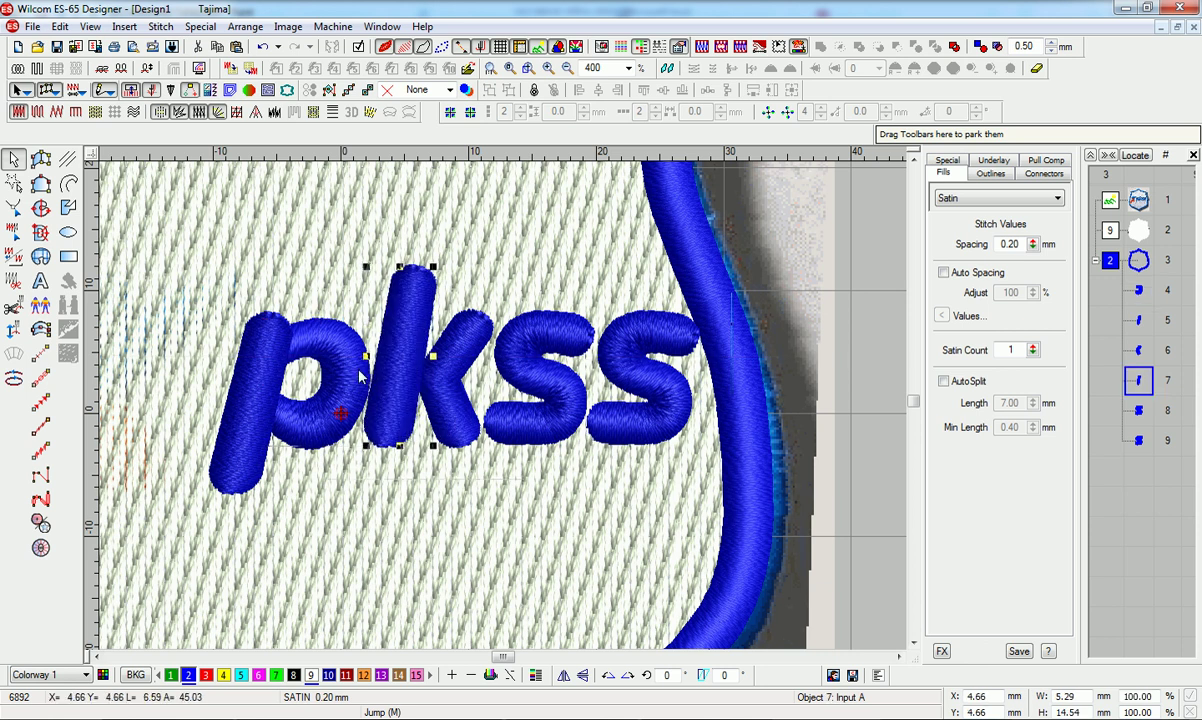
- Adjust the control points at the upper end of the k's stem, apply the change, and leave reshaping
{"action": "left_click", "coordinate": [14, 207]}
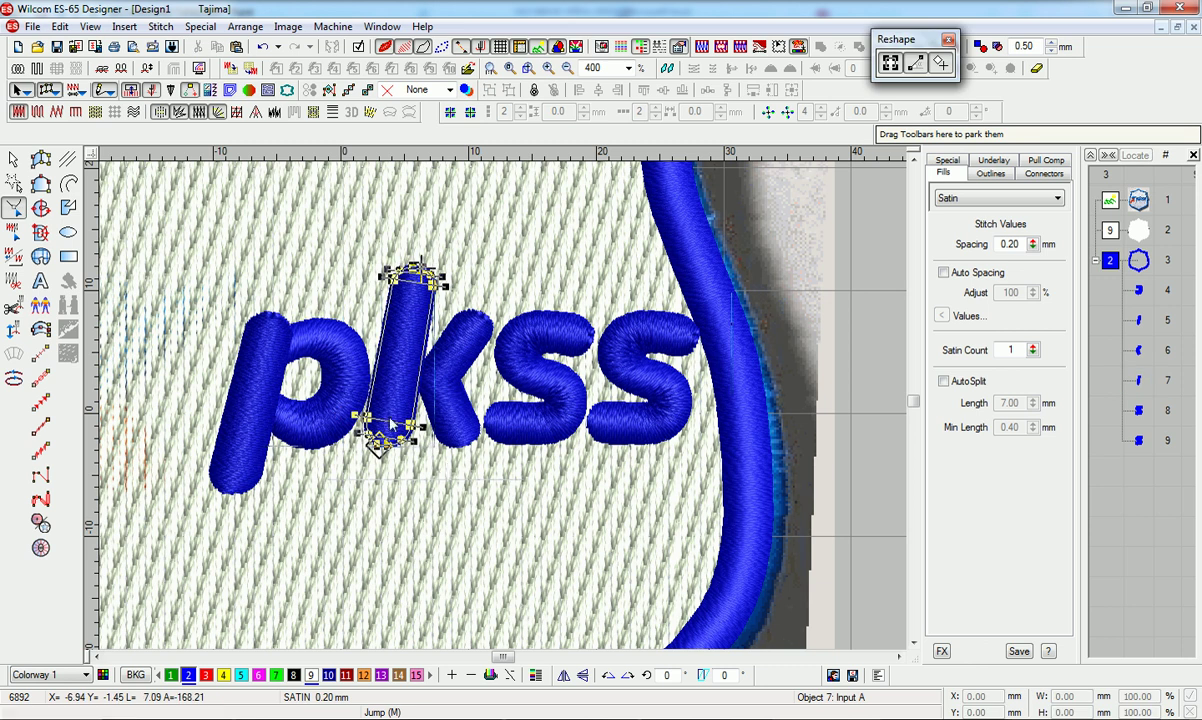
{"action": "left_click_drag", "start_coordinate": [478, 250], "coordinate": [399, 306]}
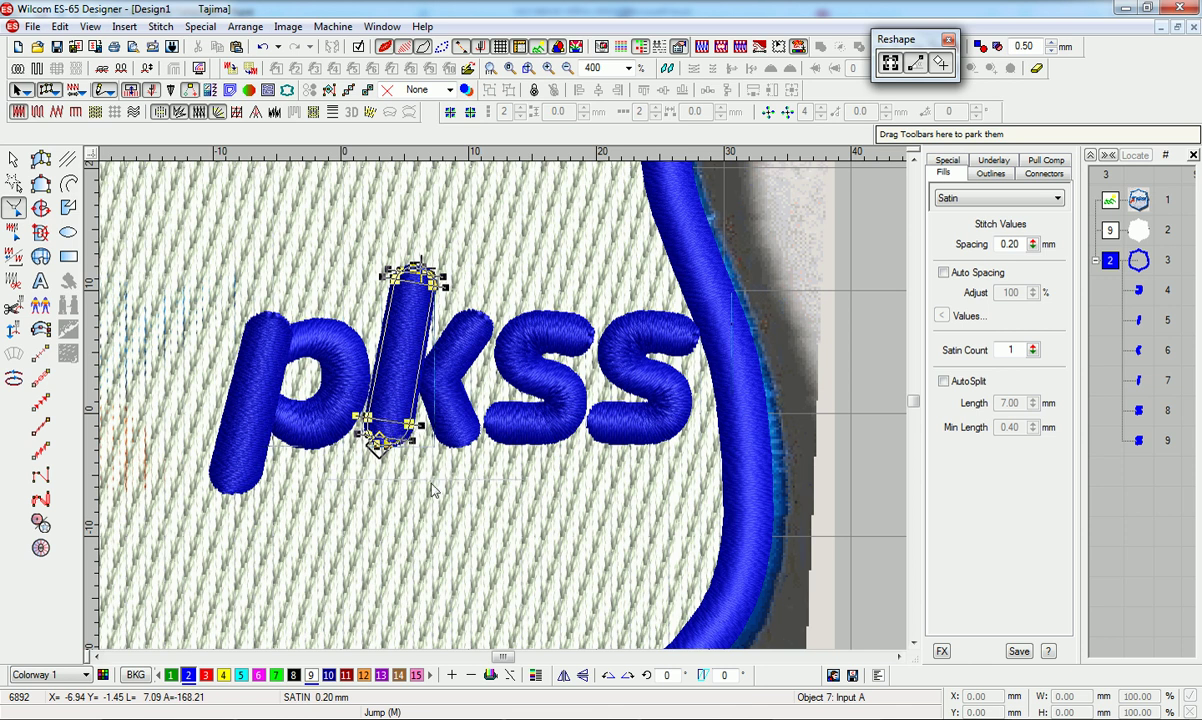
{"action": "key", "text": "Return"}
{"action": "left_click", "coordinate": [250, 400]}
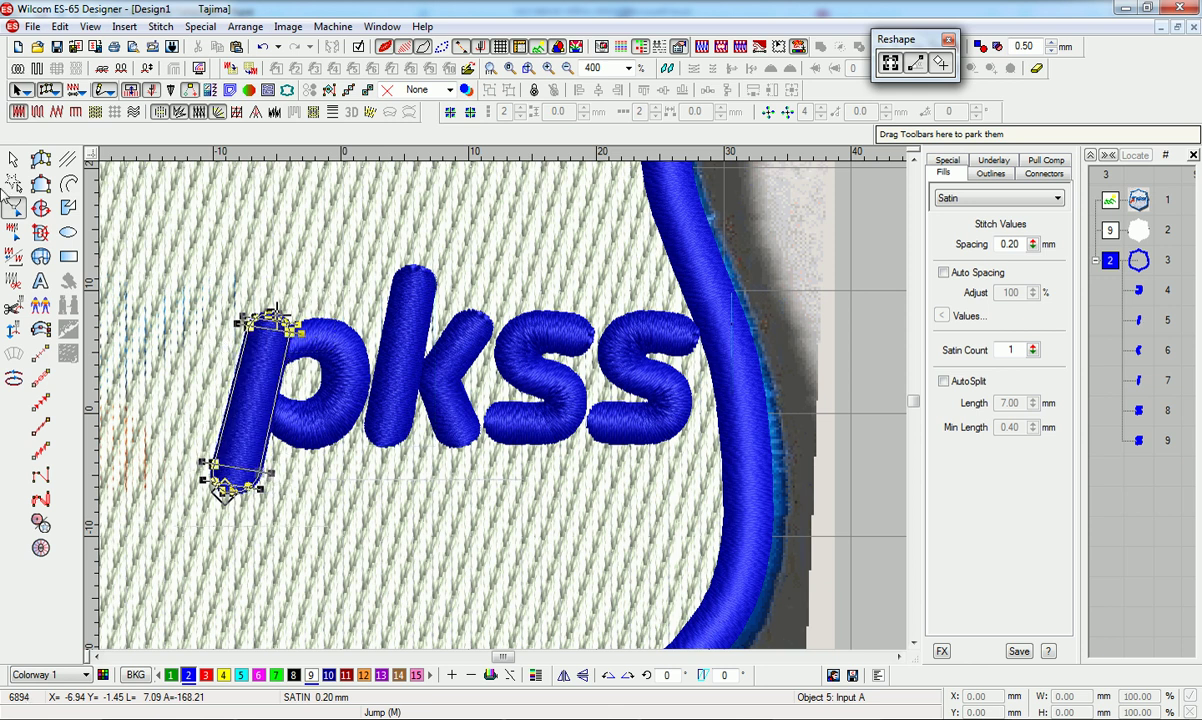
{"action": "left_click", "coordinate": [13, 160]}
- Examine the pkss lettering within the whole badge and compare its outlines close up with the stitched view
{"action": "key", "text": "shift+z"}
{"action": "key", "text": "Escape"}
{"action": "key", "text": "d"}
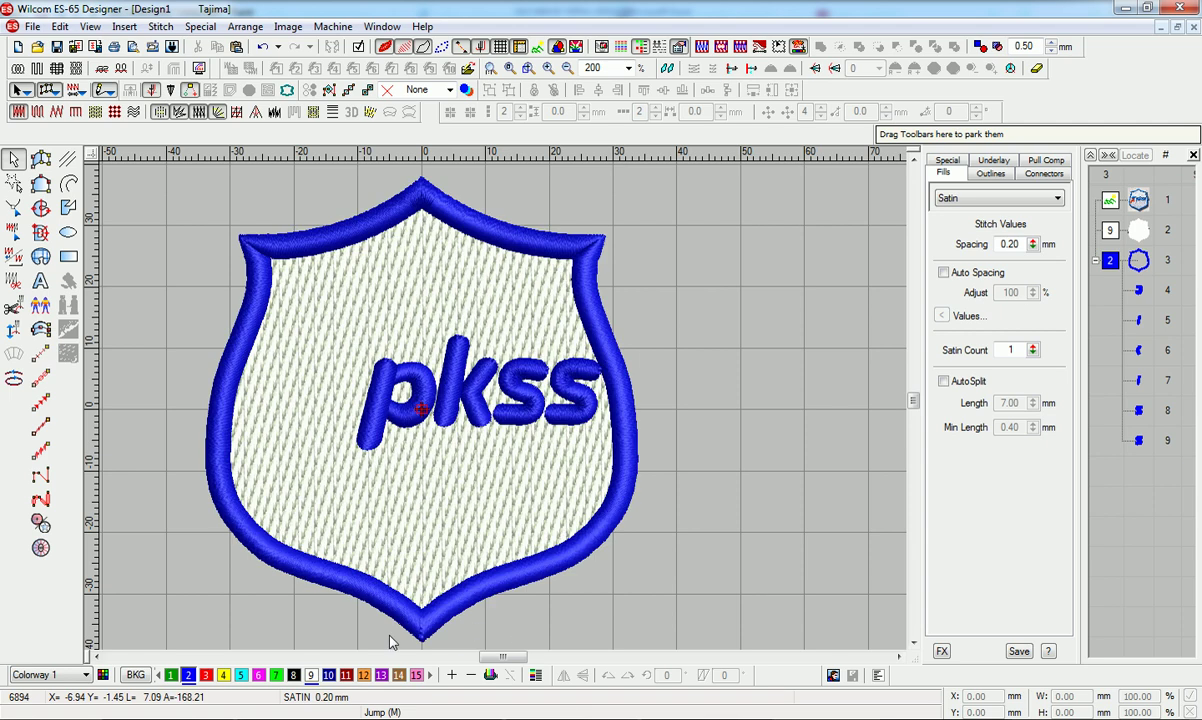
{"action": "key", "text": "d"}
{"action": "key", "text": "z"}
{"action": "key", "text": "s"}
{"action": "key", "text": "d"}
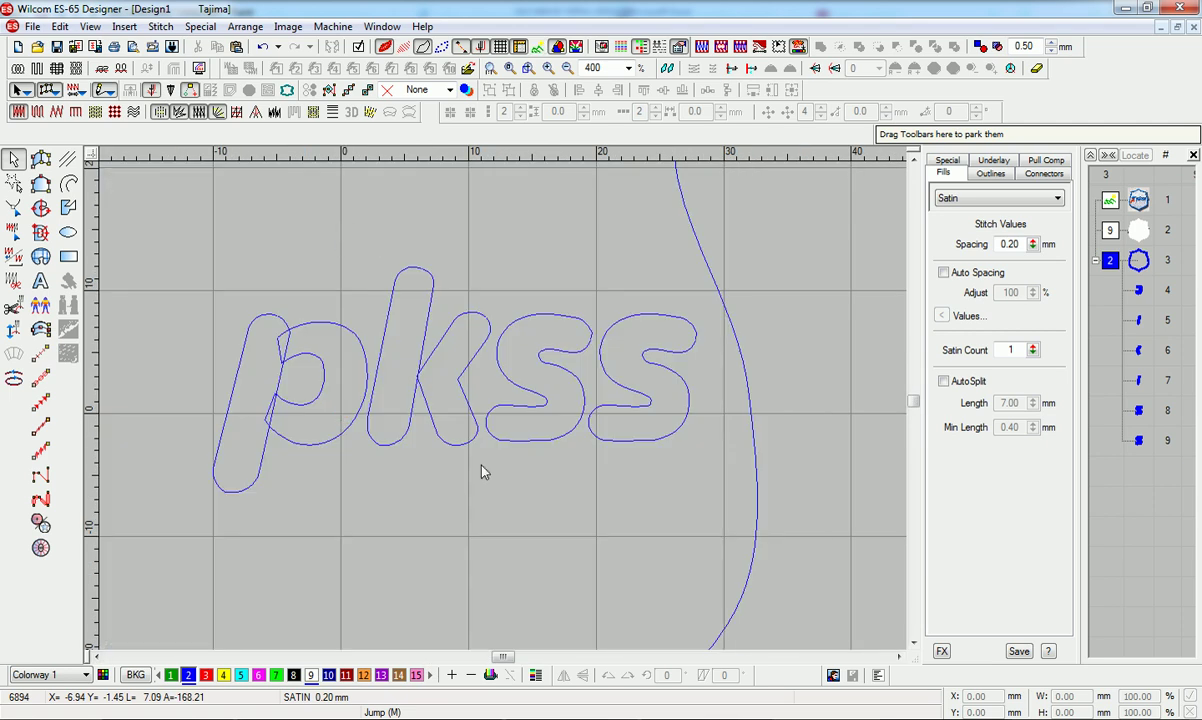
{"action": "left_click_drag", "start_coordinate": [481, 465], "coordinate": [517, 492]}
{"action": "key", "text": "s"}
{"action": "key", "text": "shift+z"}
{"action": "key", "text": "Escape"}
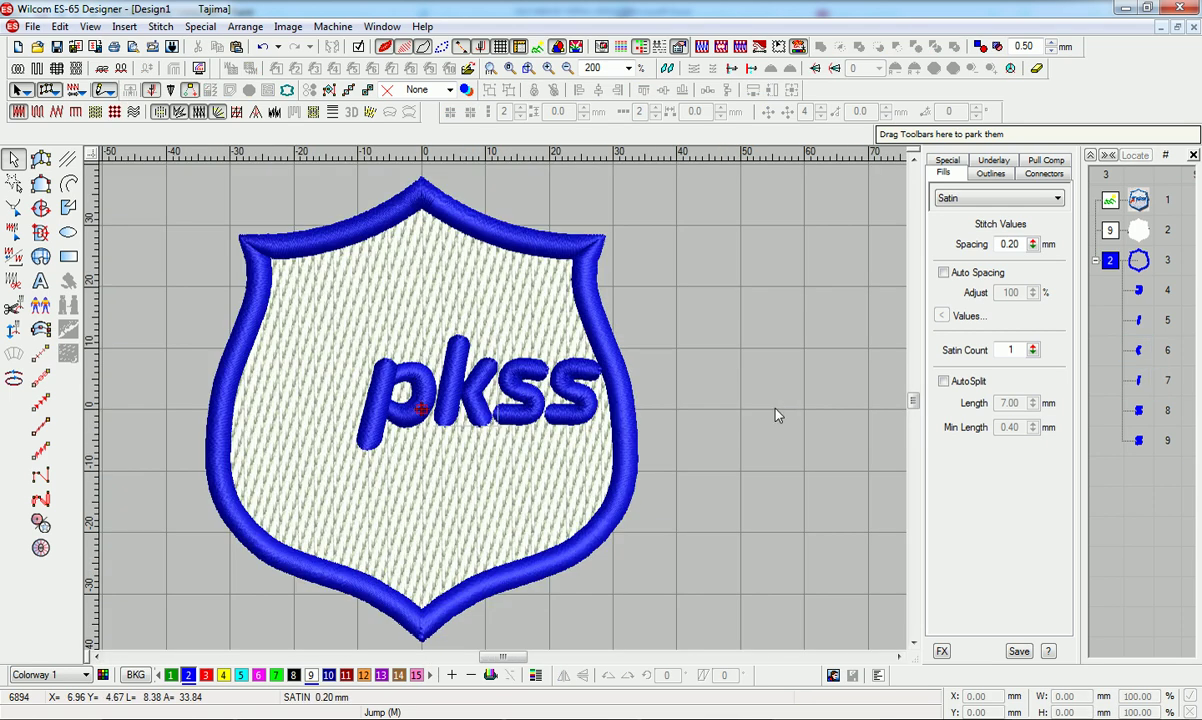
- Select all the pkss letter pieces together and adjust the lettering's width slightly on the side facing the border
{"action": "key", "text": "ctrl+a"}
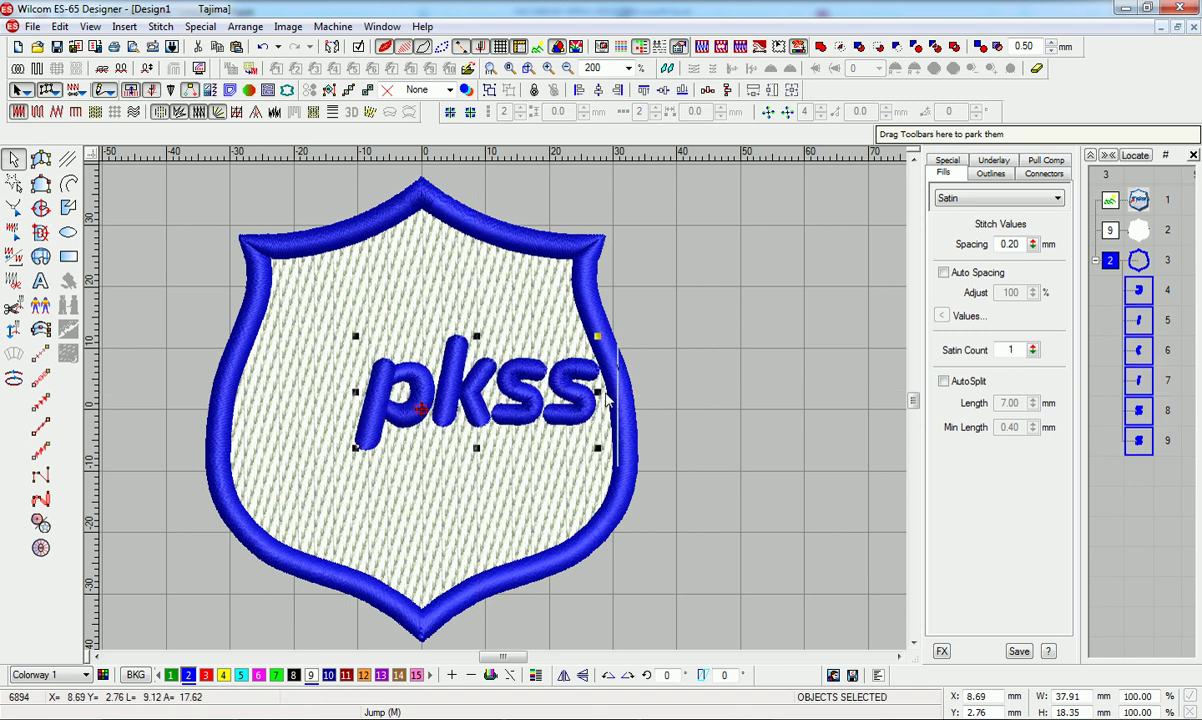
{"action": "left_click_drag", "start_coordinate": [600, 392], "coordinate": [601, 392]}
{"action": "left_click", "coordinate": [738, 376]}
- Start a Complex Fill boundary on the logo's orange shape, tracing its top edge and shorter lobe round to the inner notch
{"action": "middle_click", "coordinate": [317, 405]}
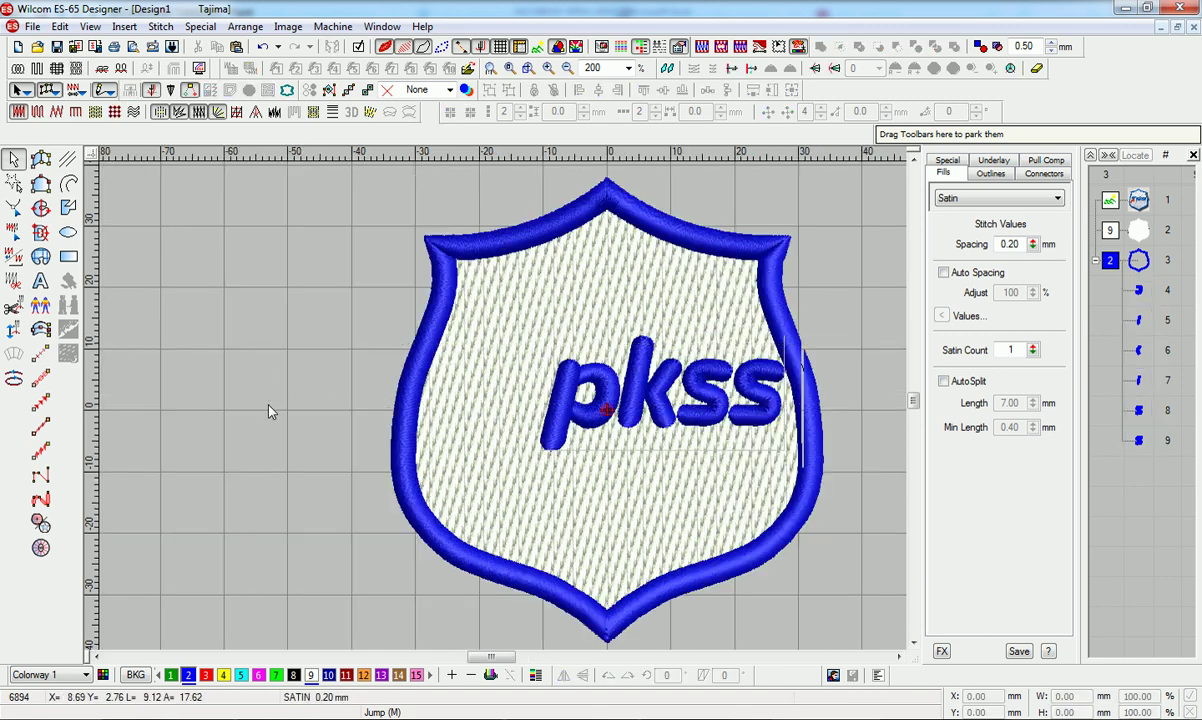
{"action": "key", "text": "d"}
{"action": "key", "text": "s"}
{"action": "key", "text": "z"}
{"action": "key", "text": "z"}
{"action": "scroll", "coordinate": [305, 408], "scroll_direction": "down", "scroll_amount": 2}
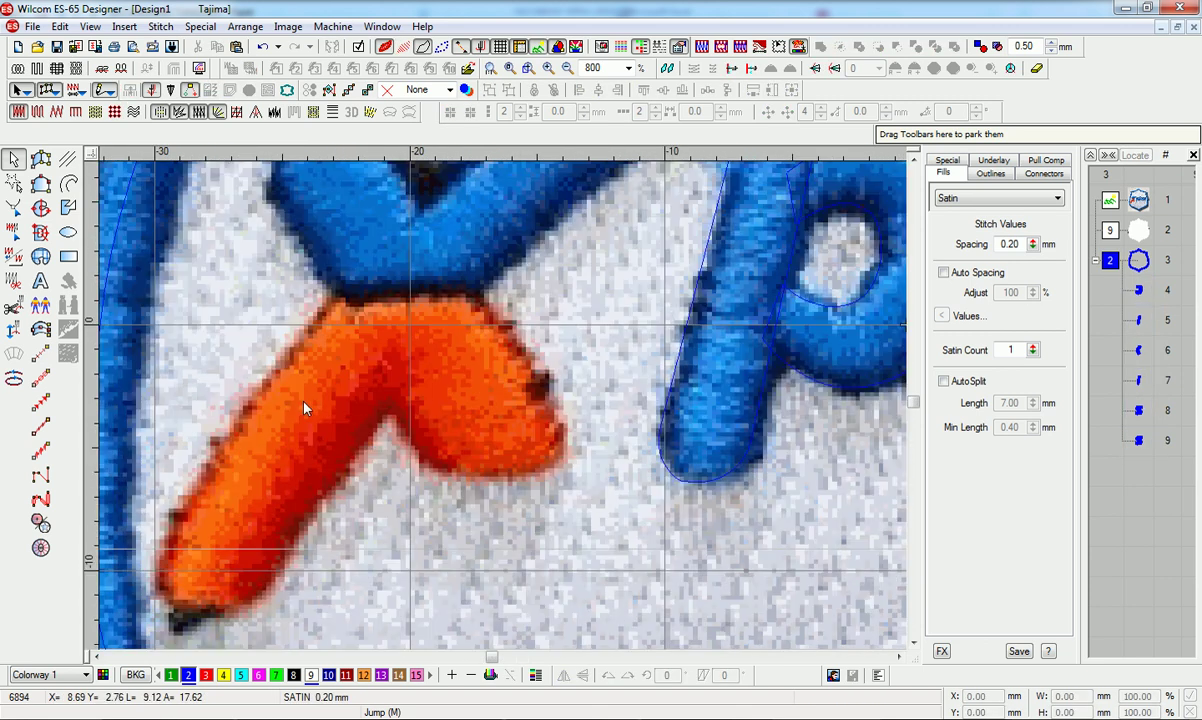
{"action": "left_click", "coordinate": [41, 208]}
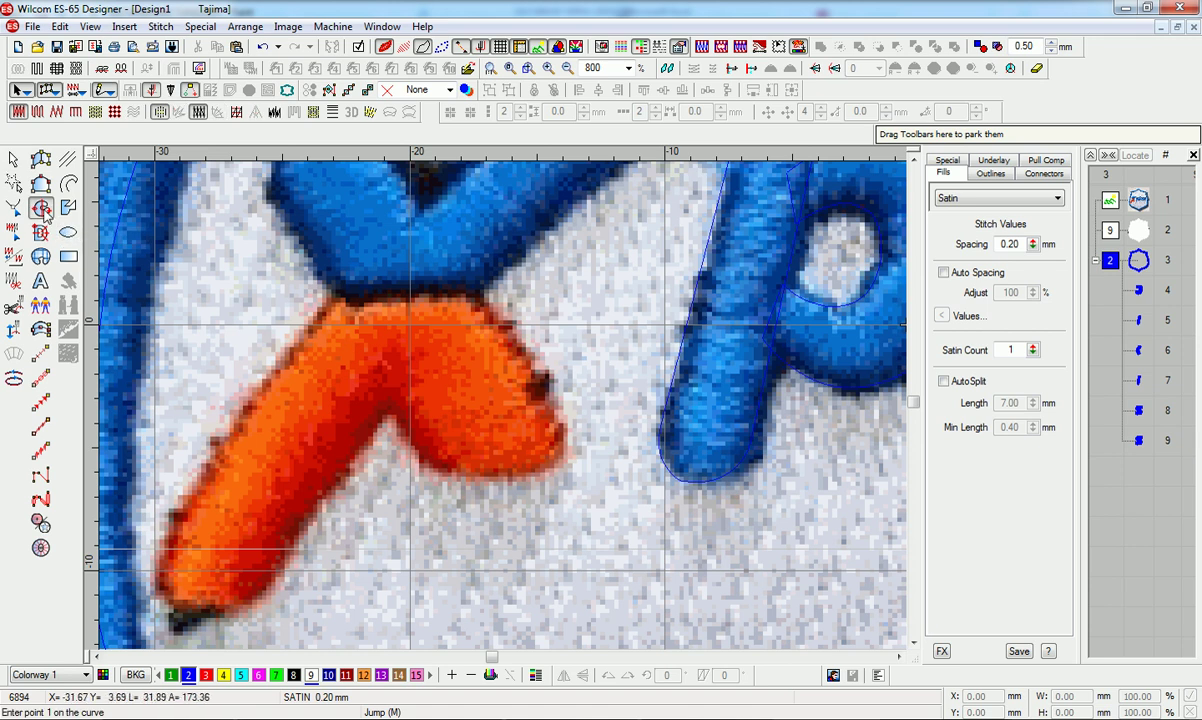
{"action": "left_click", "coordinate": [331, 302]}
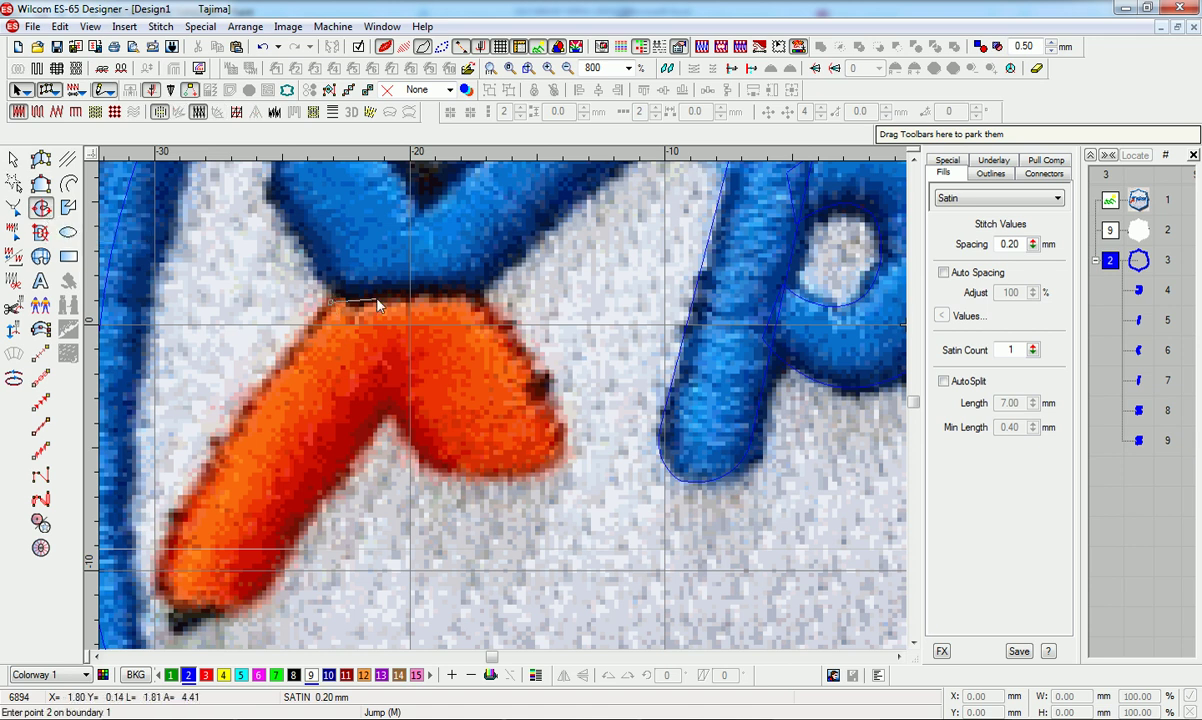
{"action": "left_click", "coordinate": [391, 295]}
{"action": "left_click", "coordinate": [474, 298]}
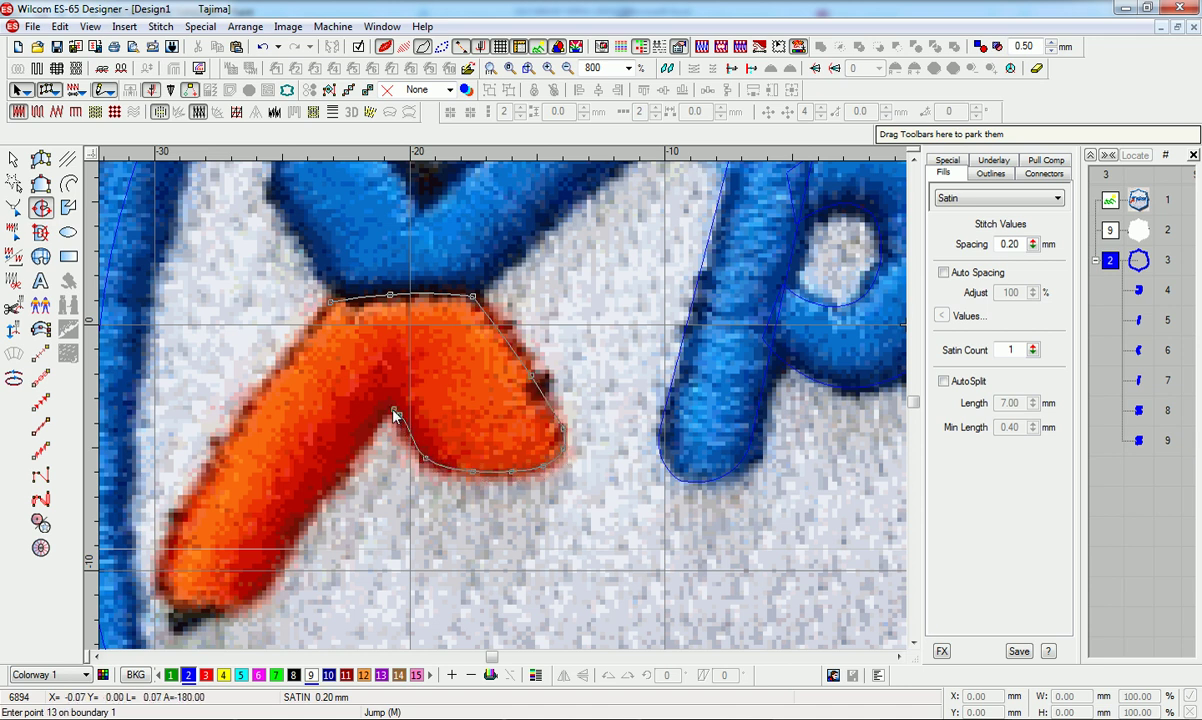
- Trace the boundary around the orange shape's long leg, close it, and generate the satin stitches
{"action": "left_click", "coordinate": [385, 412]}
{"action": "key", "text": "BackSpace"}
{"action": "left_click", "coordinate": [336, 483]}
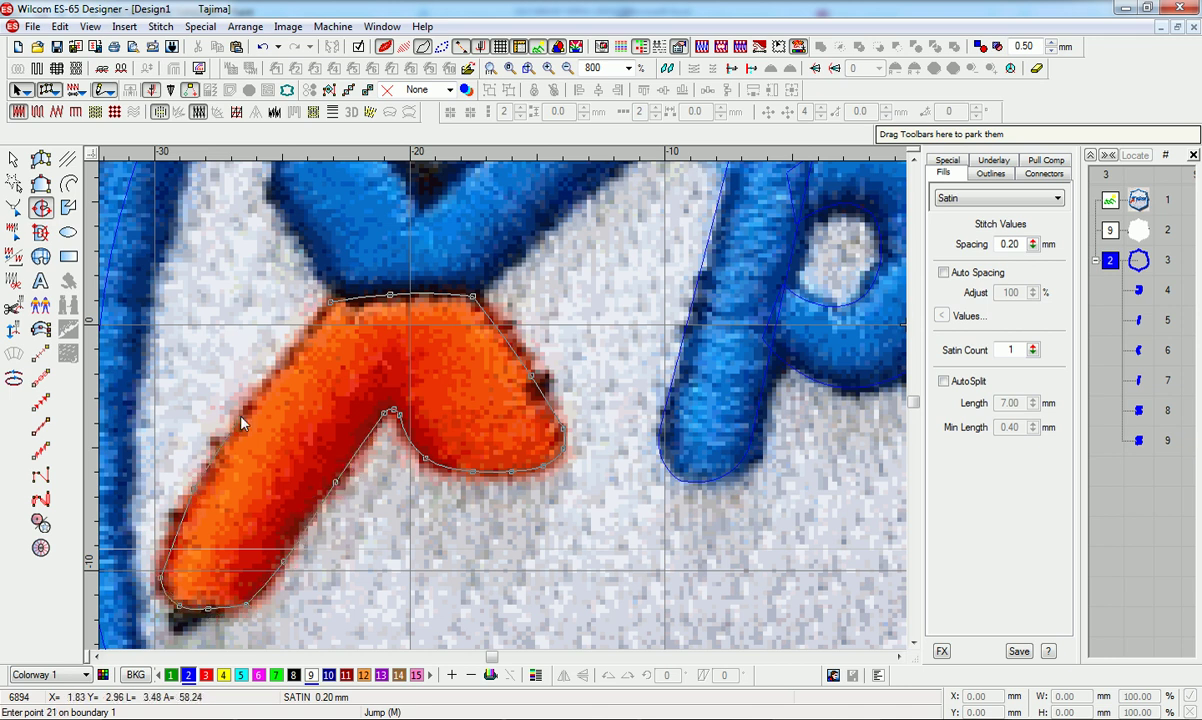
{"action": "left_click", "coordinate": [160, 570]}
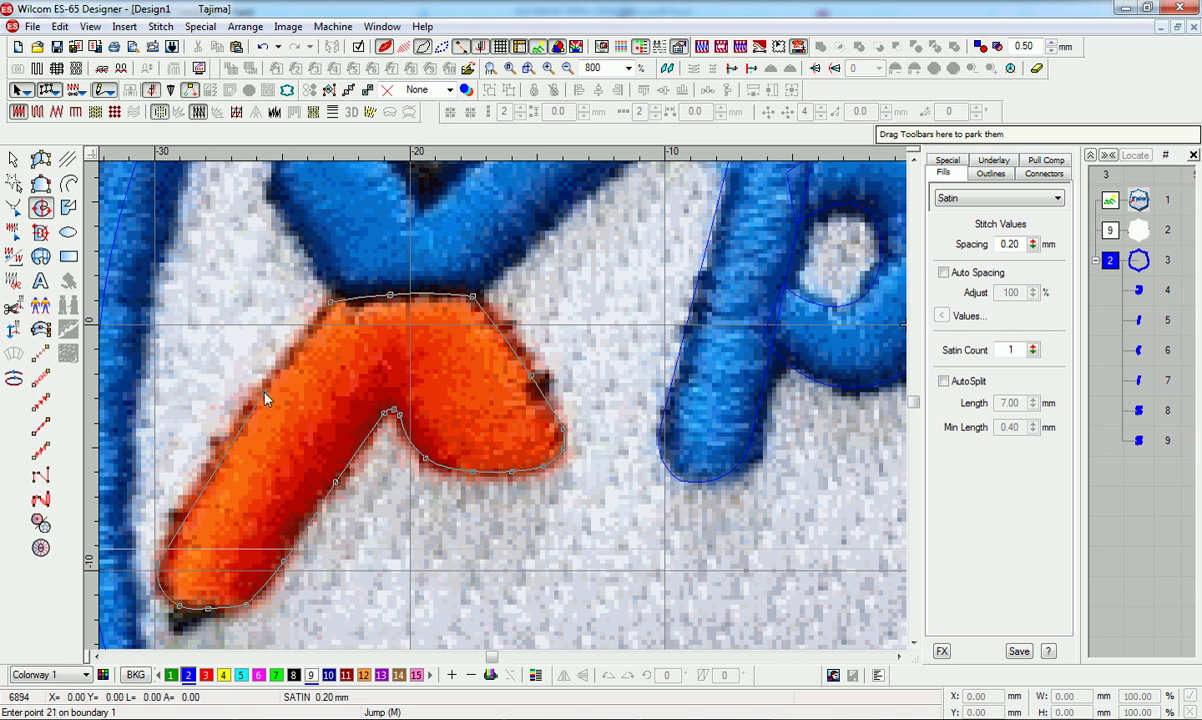
{"action": "key", "text": "Return"}
{"action": "key", "text": "s"}
{"action": "left_click", "coordinate": [13, 160]}
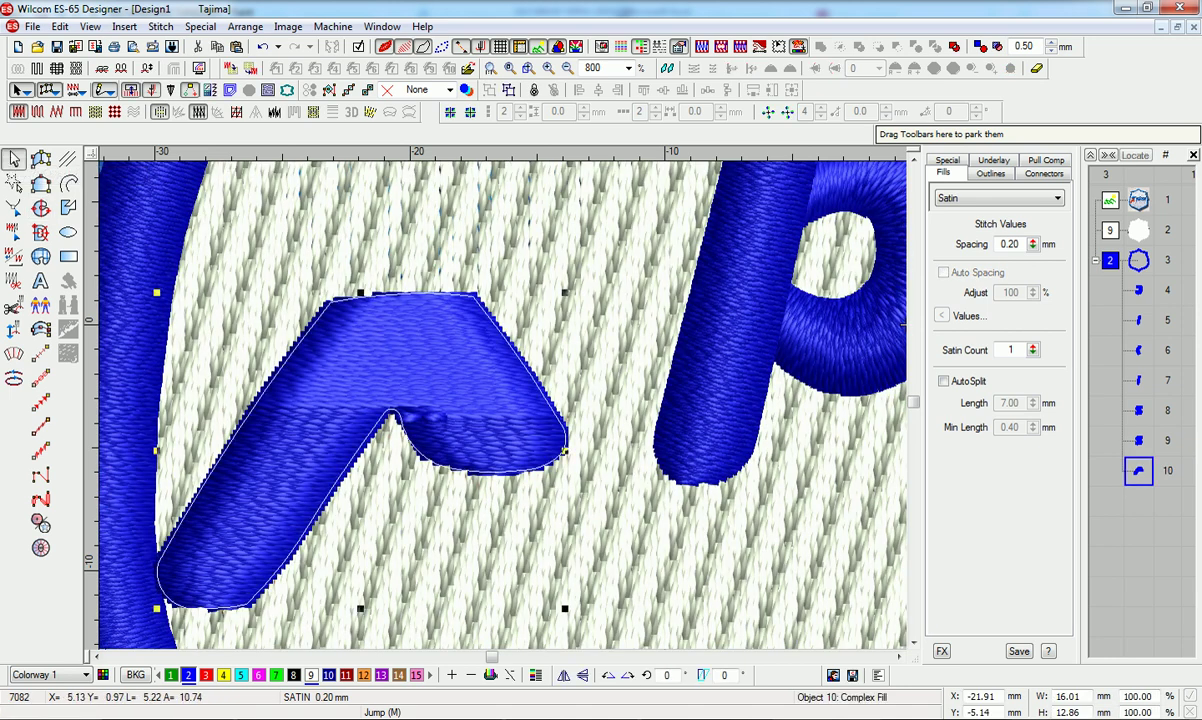
- Turn on AutoSplit for the logo piece and set its length to 8.5 mm
{"action": "left_click", "coordinate": [974, 386]}
{"action": "key", "text": "Tab"}
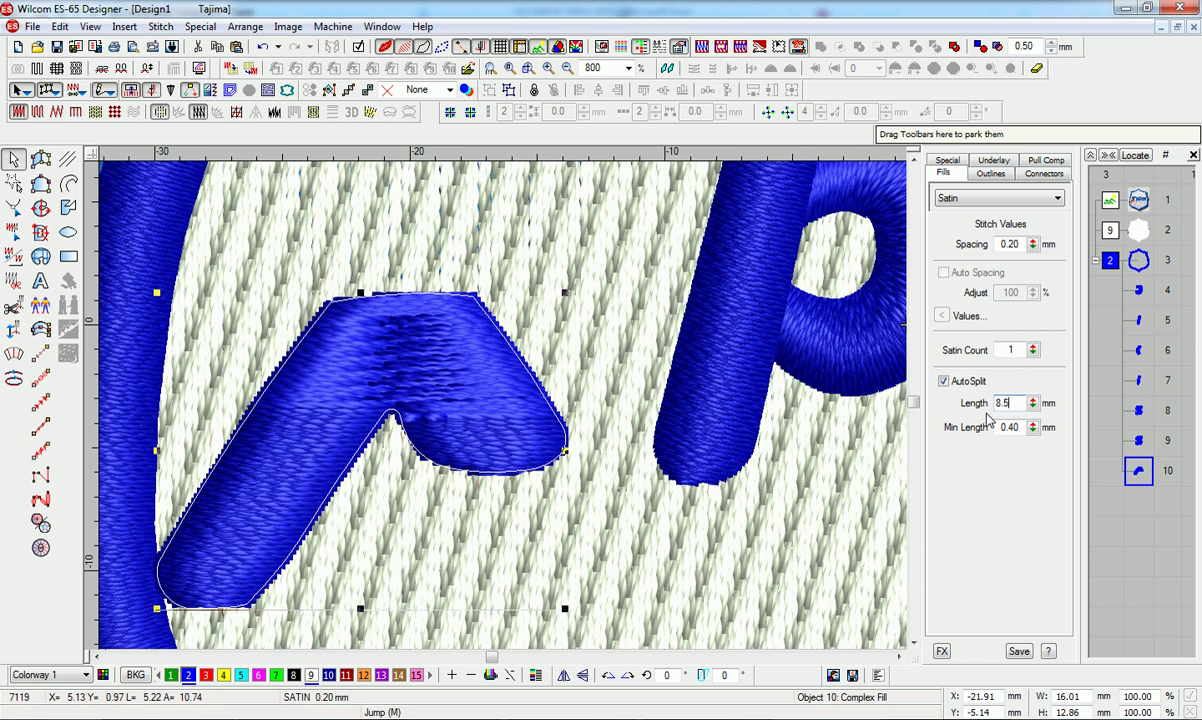
{"action": "type", "text": "8.5"}
{"action": "key", "text": "Return"}
- Reshape the orange logo shape's short lobe by fine-tuning the control points along its outer side and rounded lower edge
{"action": "left_click", "coordinate": [14, 207]}
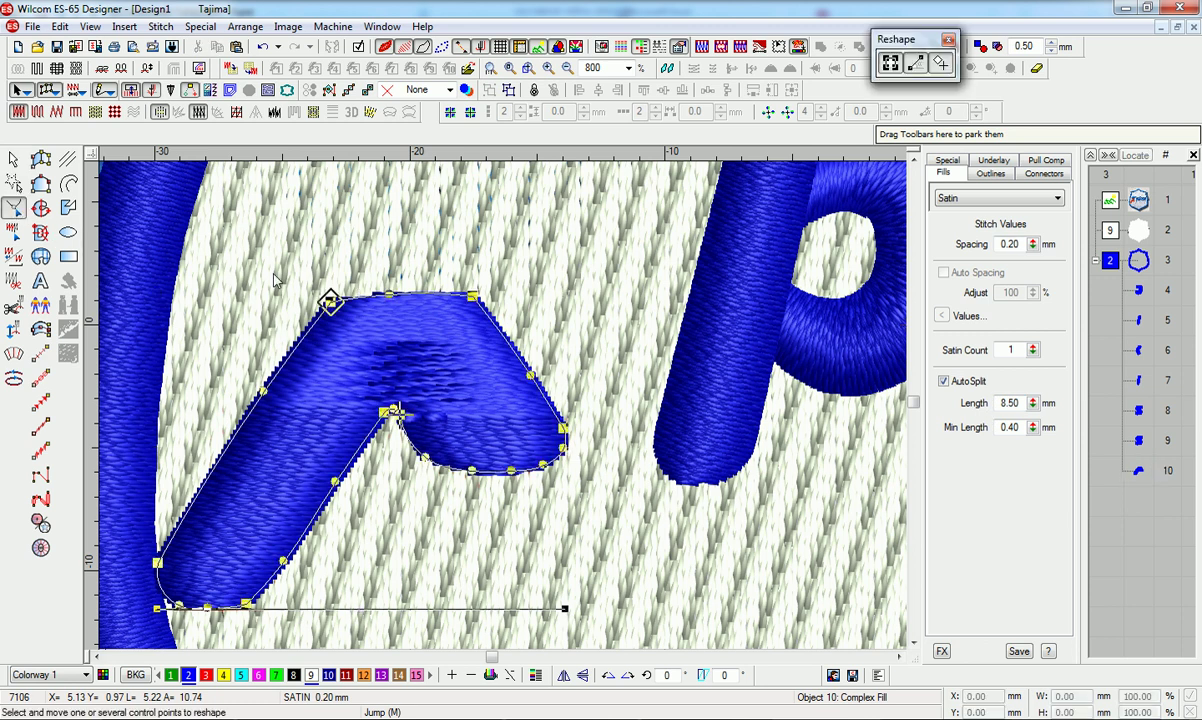
{"action": "left_click", "coordinate": [527, 376]}
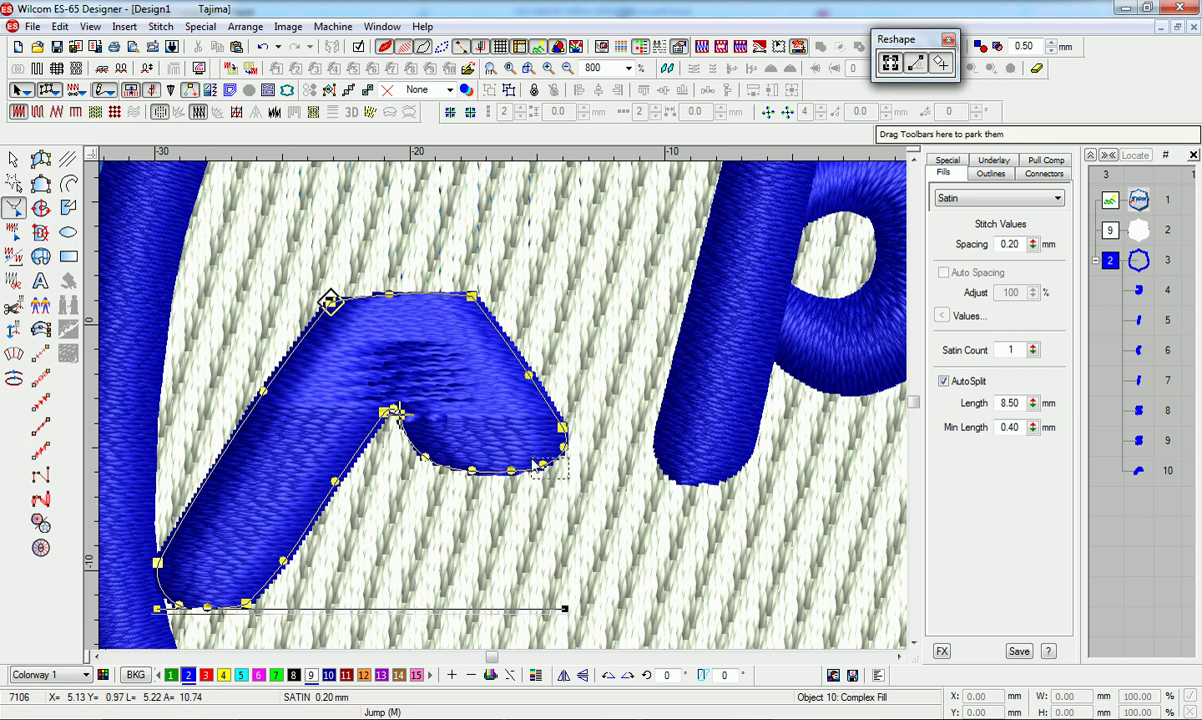
{"action": "left_click_drag", "start_coordinate": [533, 460], "coordinate": [529, 462]}
{"action": "key", "text": "Delete"}
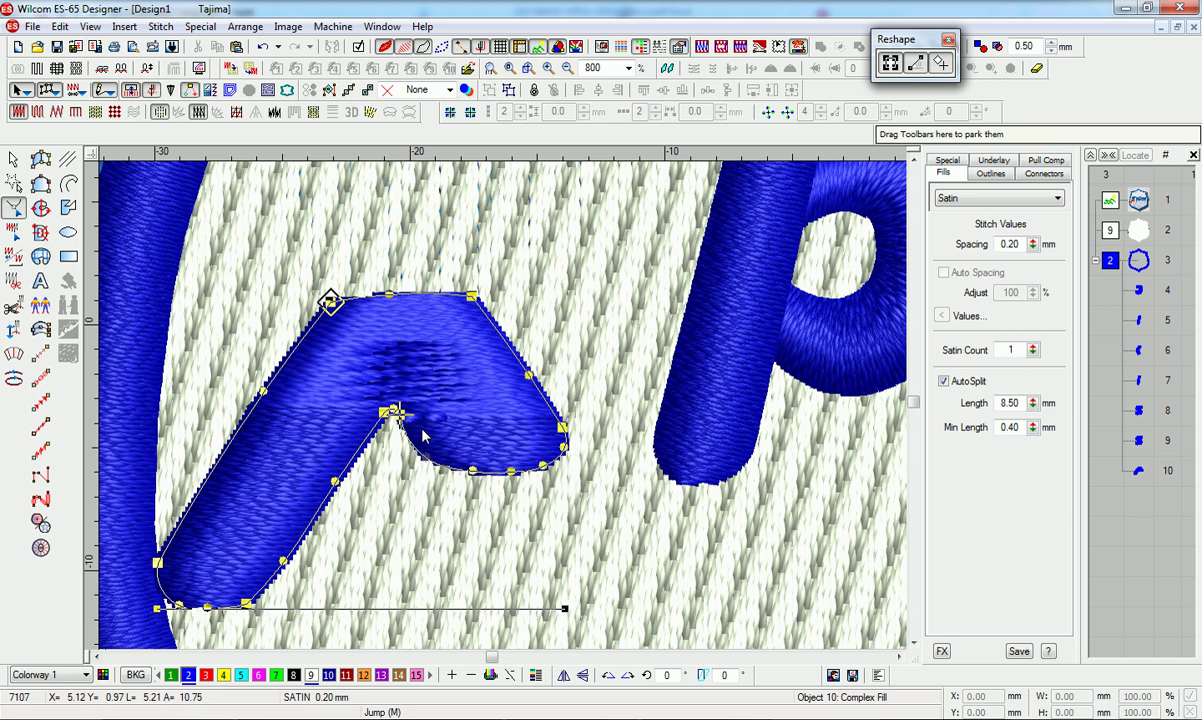
- Nudge the control points at the long leg's end and outer edge slightly away from the border, and adjust the inner notch's points
{"action": "key", "text": "p"}
{"action": "left_click_drag", "start_coordinate": [437, 603], "coordinate": [581, 493]}
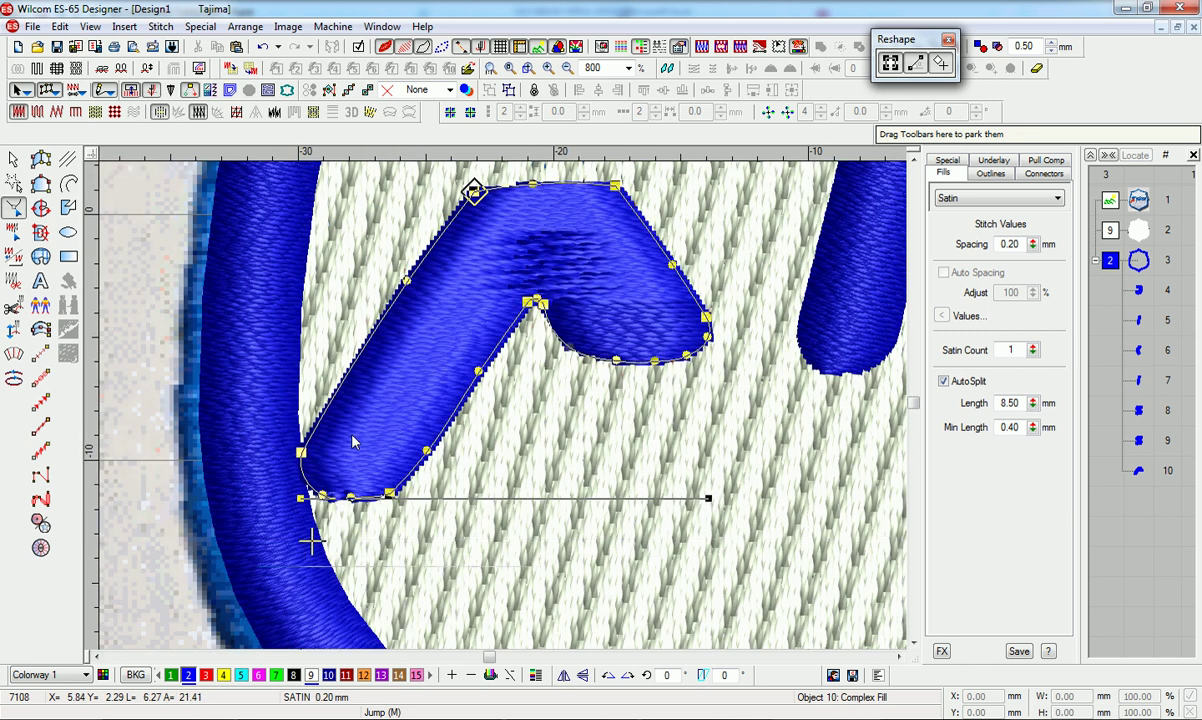
{"action": "left_click", "coordinate": [302, 454]}
{"action": "left_click_drag", "start_coordinate": [285, 516], "coordinate": [351, 446]}
{"action": "key", "text": "Right"}
{"action": "left_click_drag", "start_coordinate": [380, 260], "coordinate": [451, 333]}
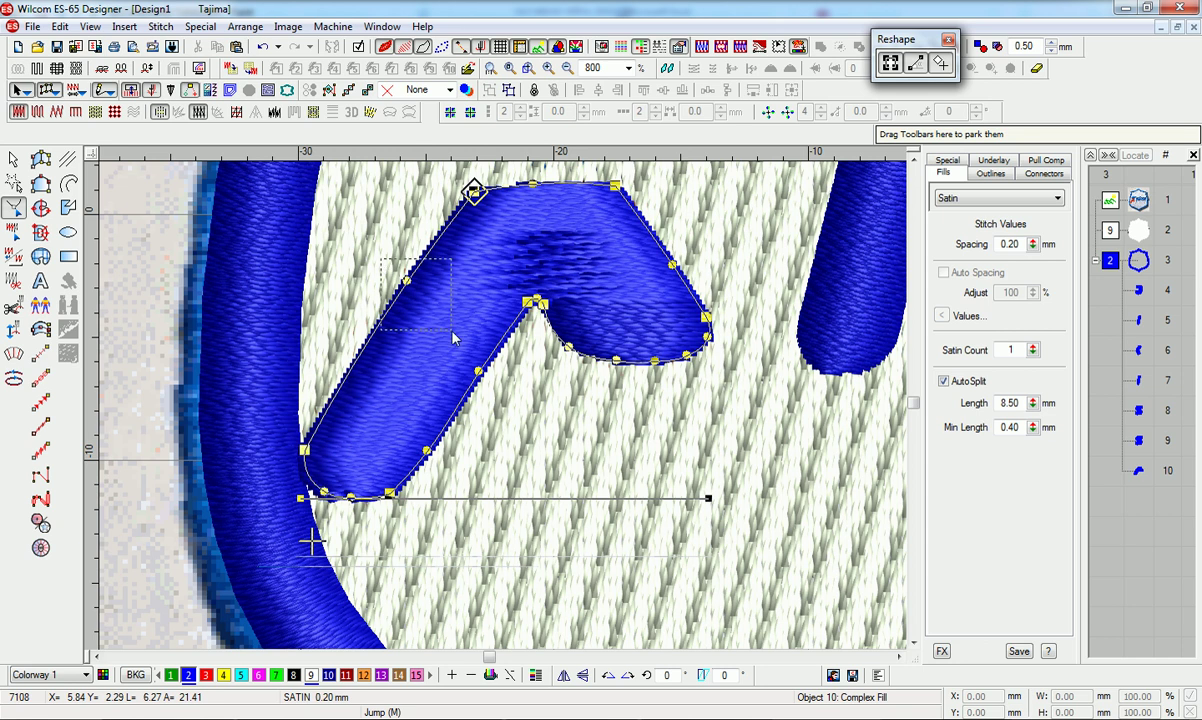
{"action": "key", "text": "Right"}
{"action": "left_click_drag", "start_coordinate": [541, 273], "coordinate": [507, 318]}
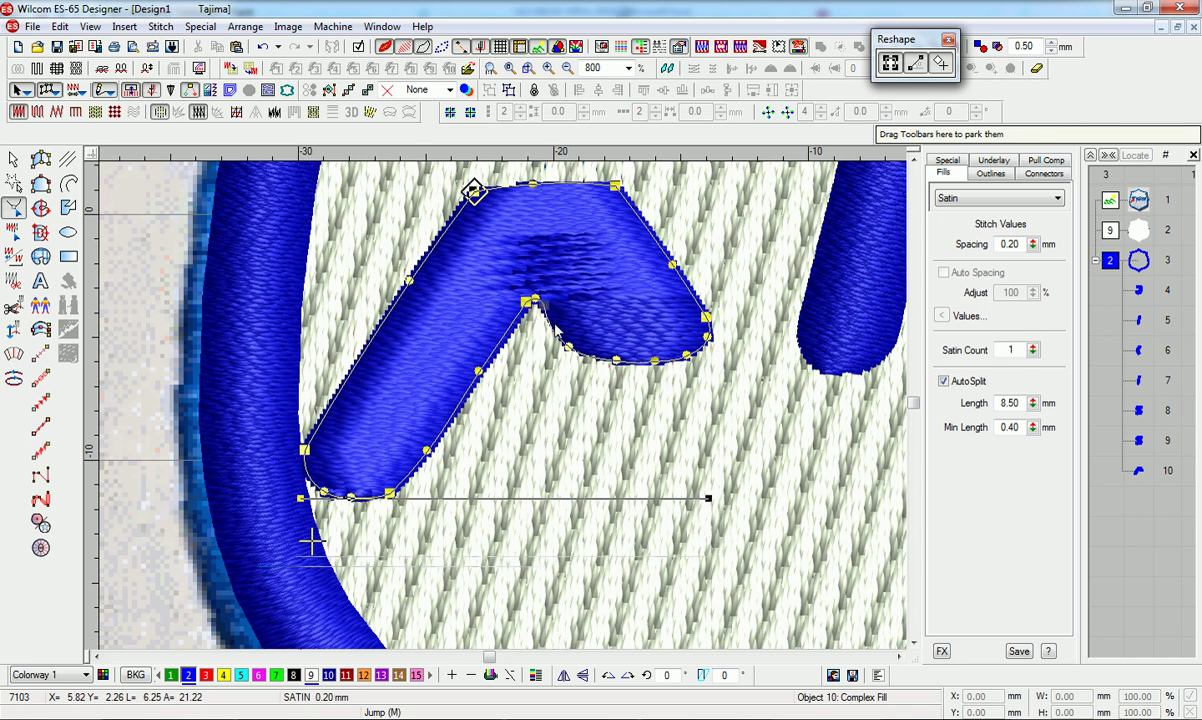
- Refine the short lobe's inner curve against the artwork, adding a curve point beside the notch and shifting the notch's corner slightly
{"action": "key", "text": "s"}
{"action": "key", "text": "d"}
{"action": "key", "text": "s"}
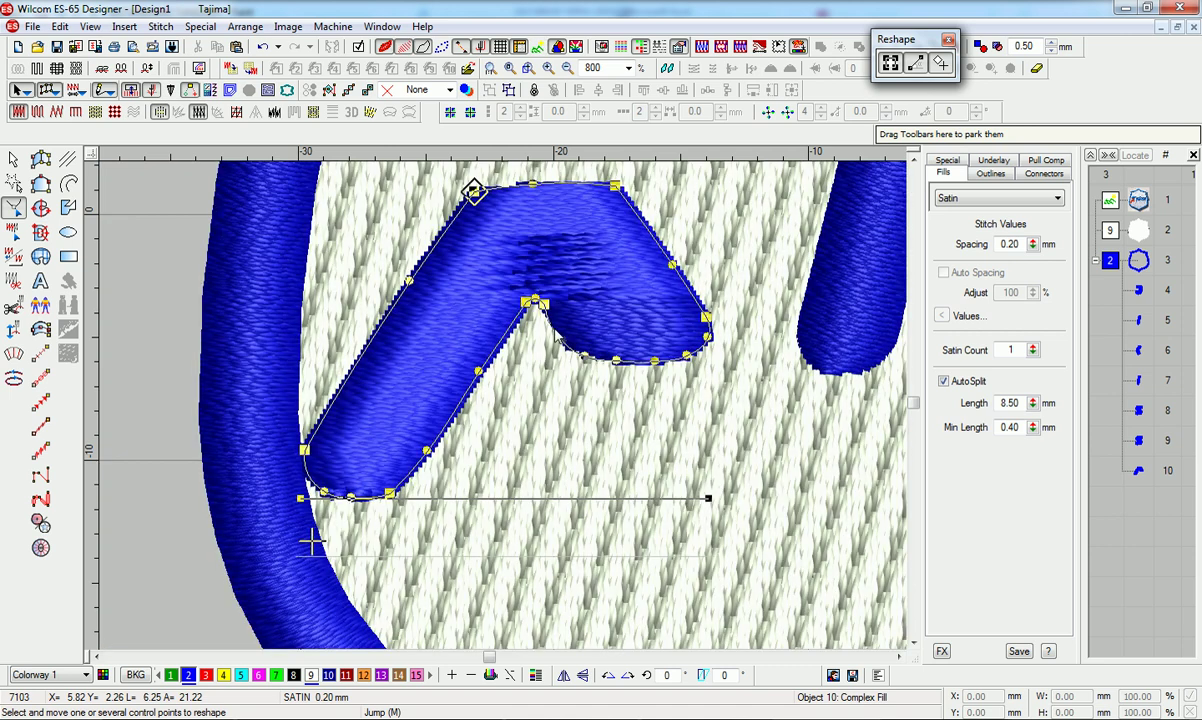
{"action": "right_click", "coordinate": [556, 327]}
{"action": "left_click_drag", "start_coordinate": [544, 304], "coordinate": [547, 304]}
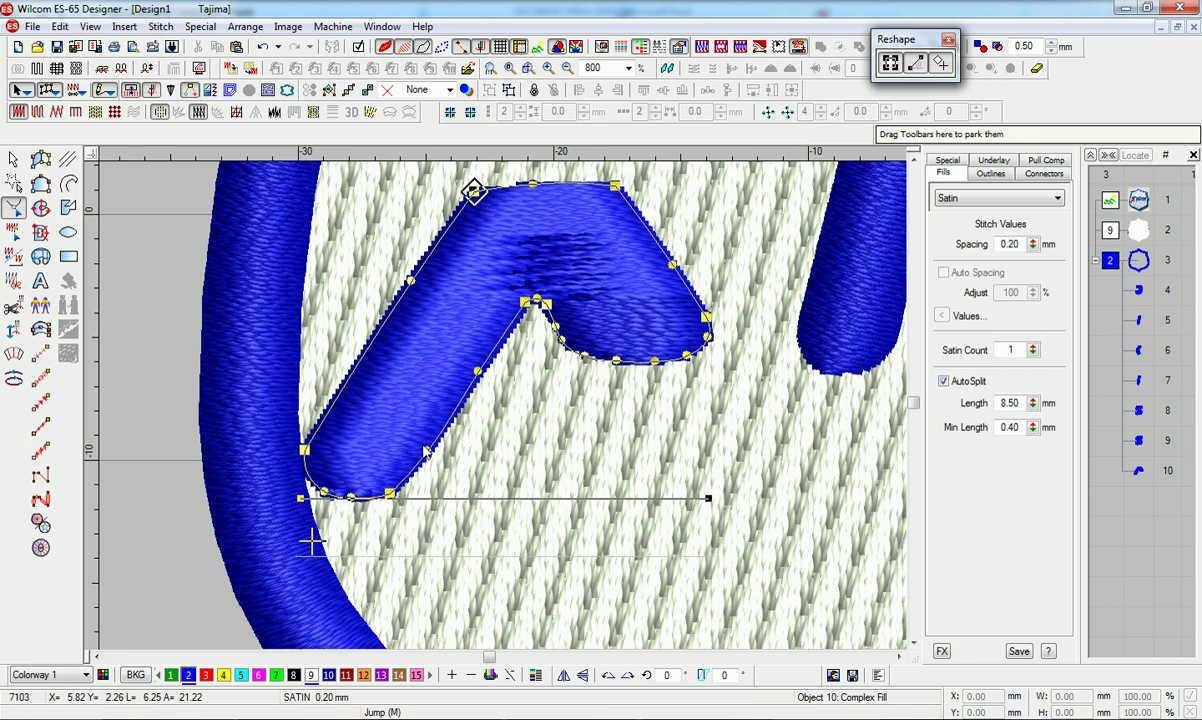
- Move the two upper corner points of the logo's lower piece slightly outward and finish reshaping it
{"action": "scroll", "coordinate": [635, 265], "scroll_direction": "up", "scroll_amount": 3}
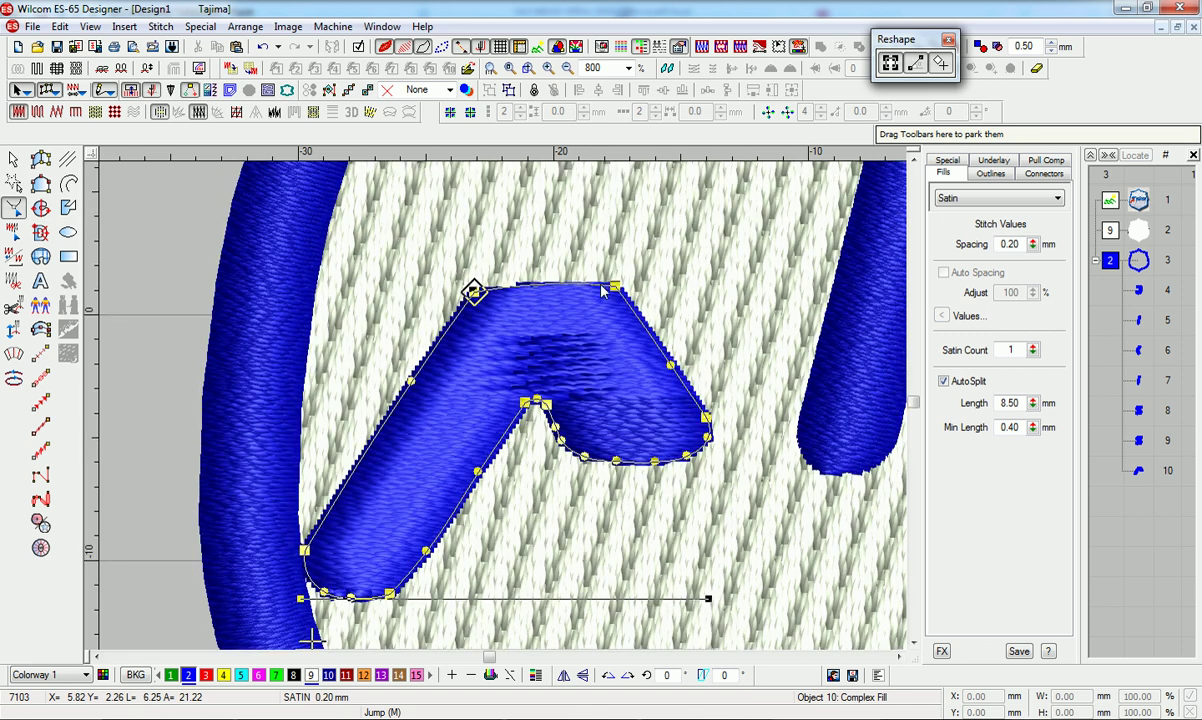
{"action": "left_click_drag", "start_coordinate": [474, 291], "coordinate": [472, 294]}
{"action": "left_click_drag", "start_coordinate": [615, 286], "coordinate": [617, 289]}
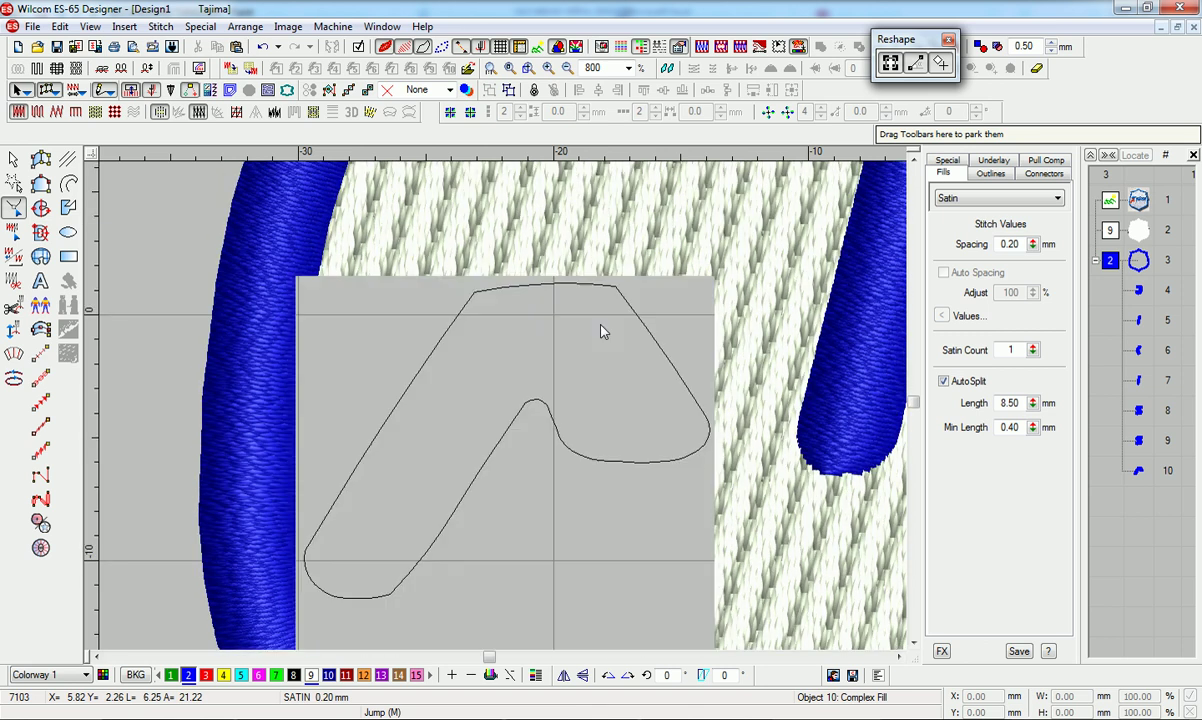
{"action": "left_click", "coordinate": [13, 162]}
{"action": "key", "text": "shift+z"}
{"action": "left_click", "coordinate": [235, 383]}
- Start a Complex Fill boundary on the logo's blue V-shaped piece over the artwork, tracing the rounded tip of its short arm
{"action": "key", "text": "s"}
{"action": "key", "text": "d"}
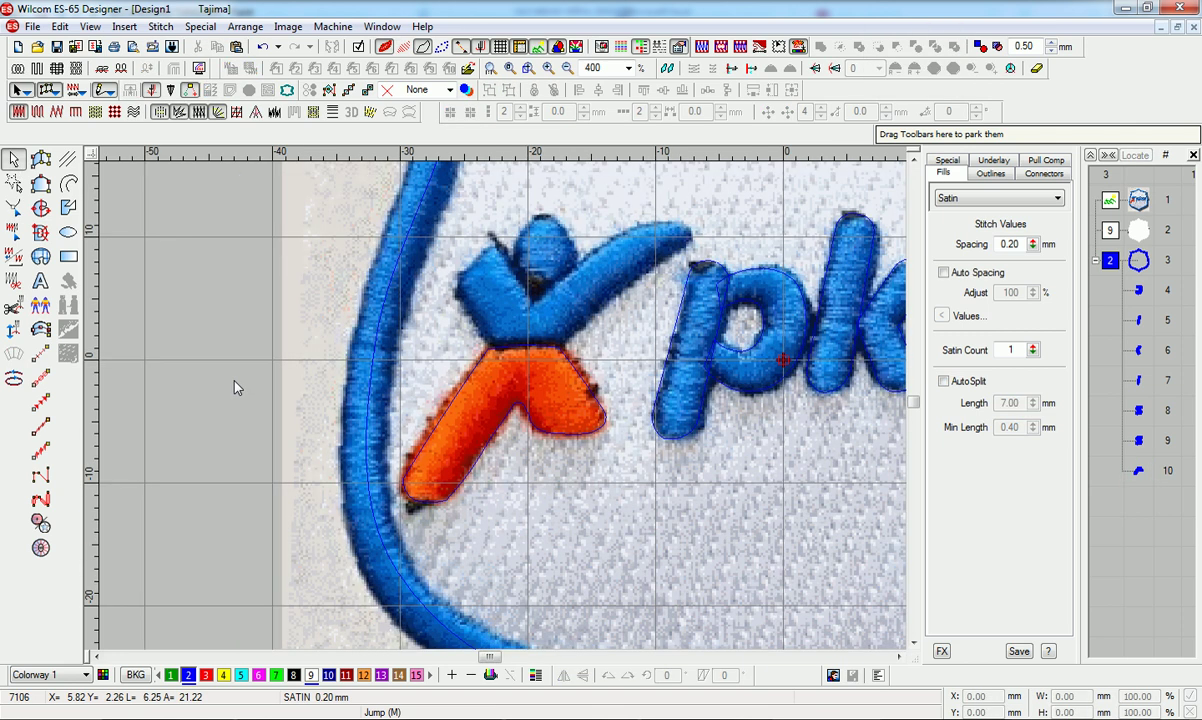
{"action": "key", "text": "z"}
{"action": "scroll", "coordinate": [235, 383], "scroll_direction": "up", "scroll_amount": 2}
{"action": "scroll", "coordinate": [235, 383], "scroll_direction": "down", "scroll_amount": 1}
{"action": "scroll", "coordinate": [237, 388], "scroll_direction": "up", "scroll_amount": 3}
{"action": "left_click", "coordinate": [41, 207]}
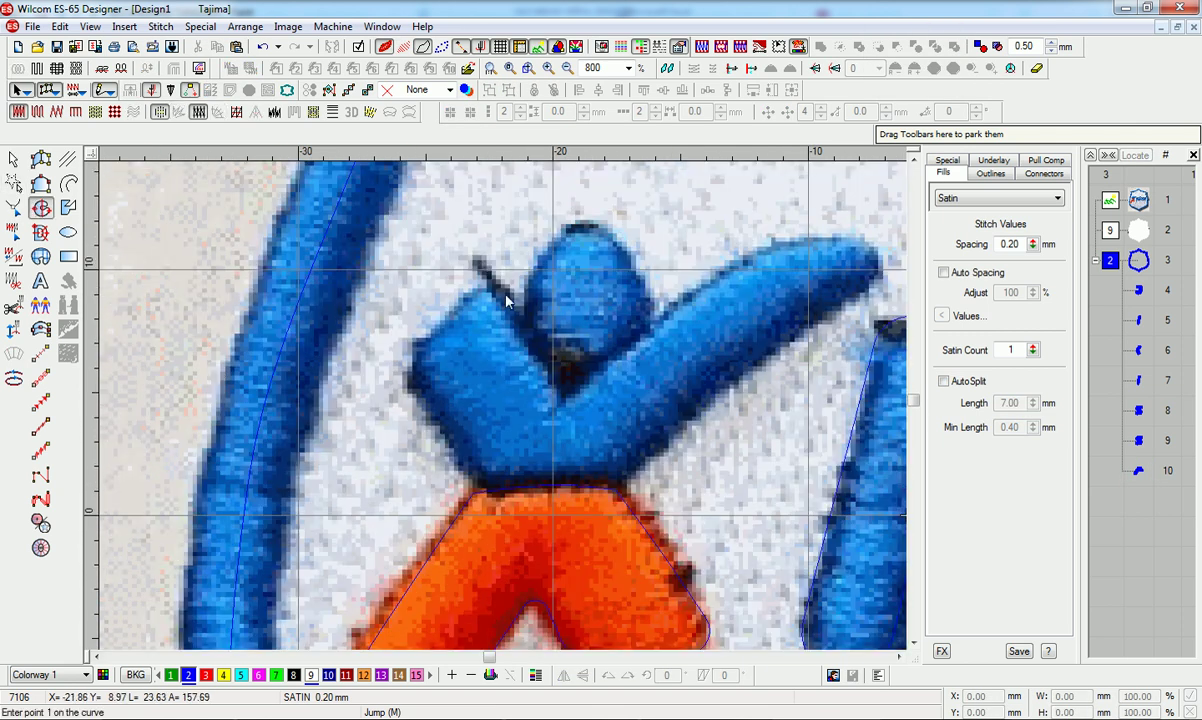
{"action": "left_click", "coordinate": [481, 286]}
{"action": "left_click", "coordinate": [435, 306]}
{"action": "right_click", "coordinate": [408, 372]}
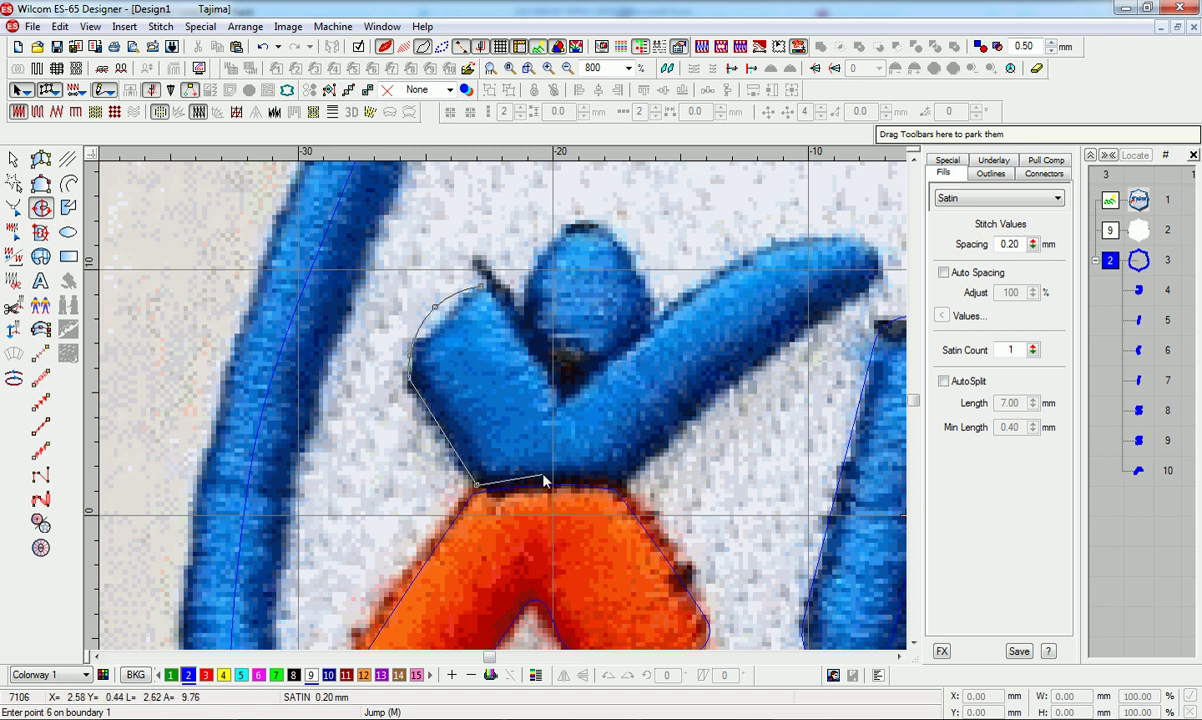
- Continue the V-shaped piece's boundary along its base and the long arm's lower edge, then around that arm's rounded tip
{"action": "left_click", "coordinate": [620, 483]}
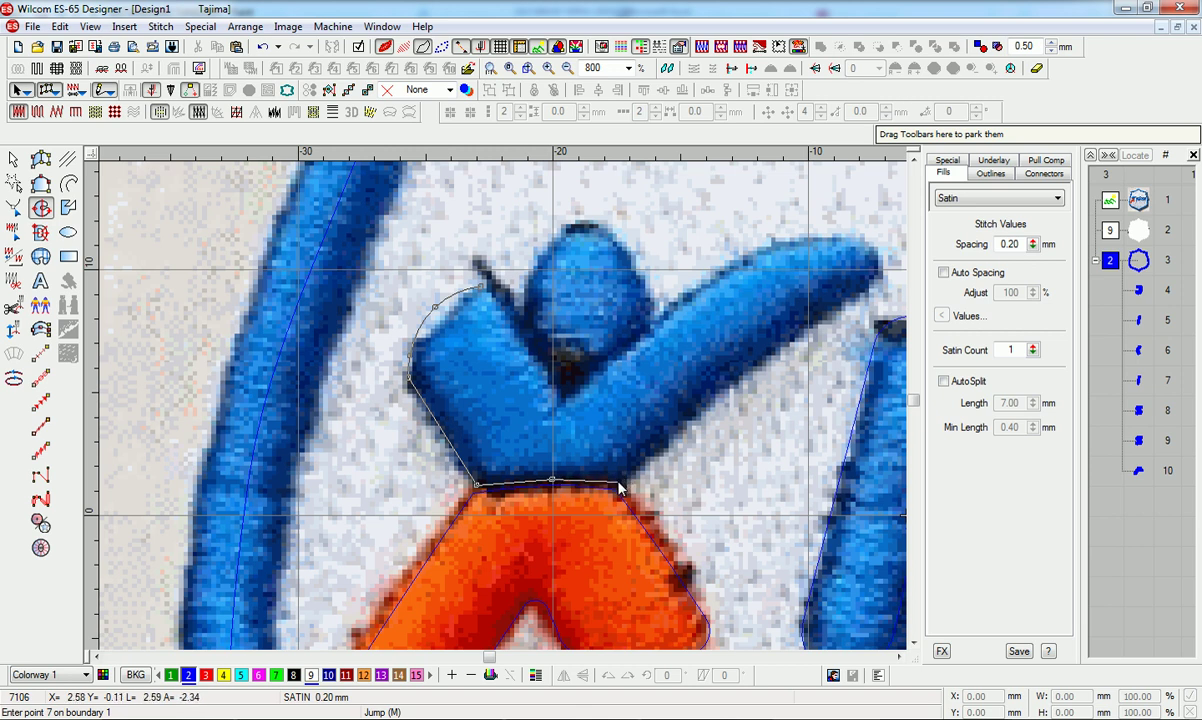
{"action": "left_click", "coordinate": [754, 363]}
{"action": "left_click", "coordinate": [688, 338]}
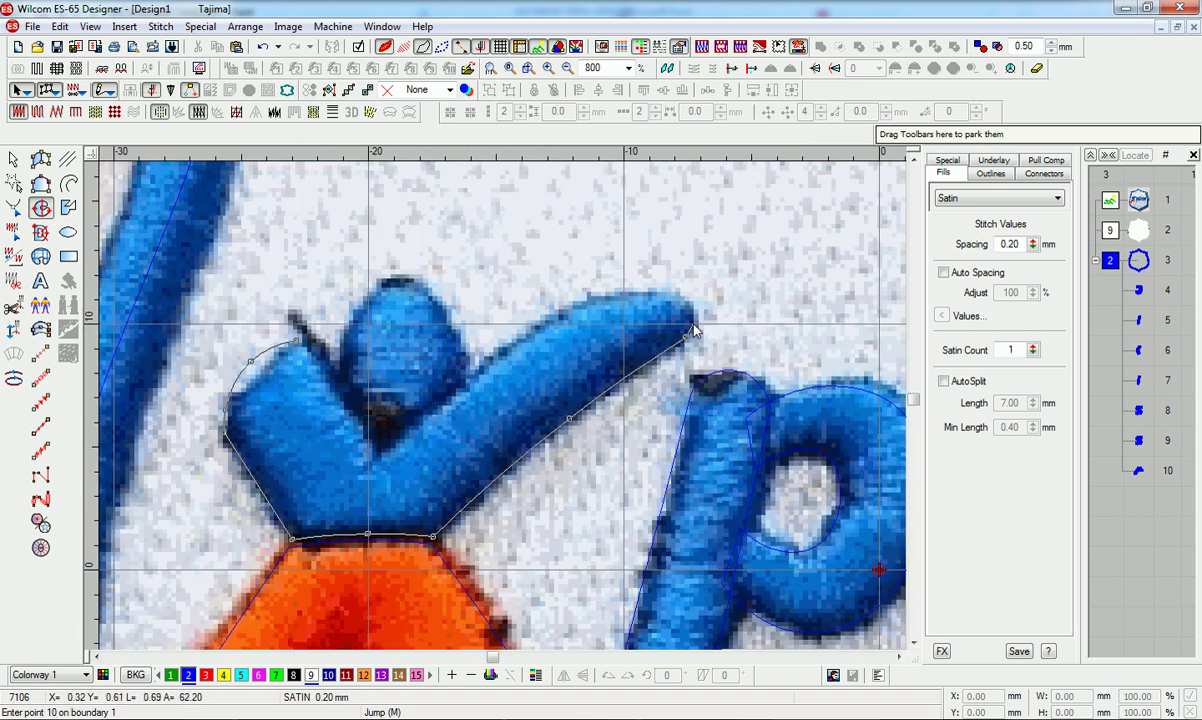
{"action": "left_click", "coordinate": [690, 320]}
{"action": "left_click", "coordinate": [688, 312]}
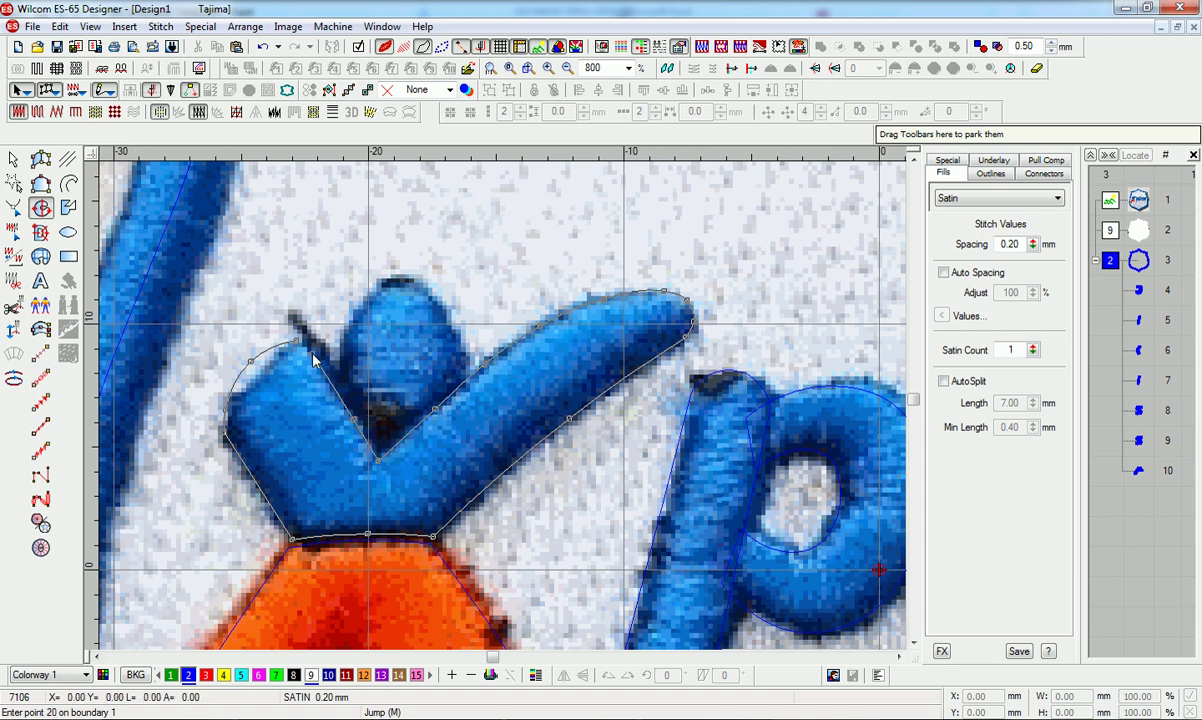
- Close the V-shaped piece's boundary and generate its satin stitches
{"action": "key", "text": "Return"}
{"action": "key", "text": "Return"}
{"action": "key", "text": "Return"}
{"action": "key", "text": "Return"}
{"action": "key", "text": "Return"}
{"action": "key", "text": "s"}
{"action": "key", "text": "Escape"}
{"action": "key", "text": "shift+z"}
{"action": "scroll", "coordinate": [294, 366], "scroll_direction": "down", "scroll_amount": 1}
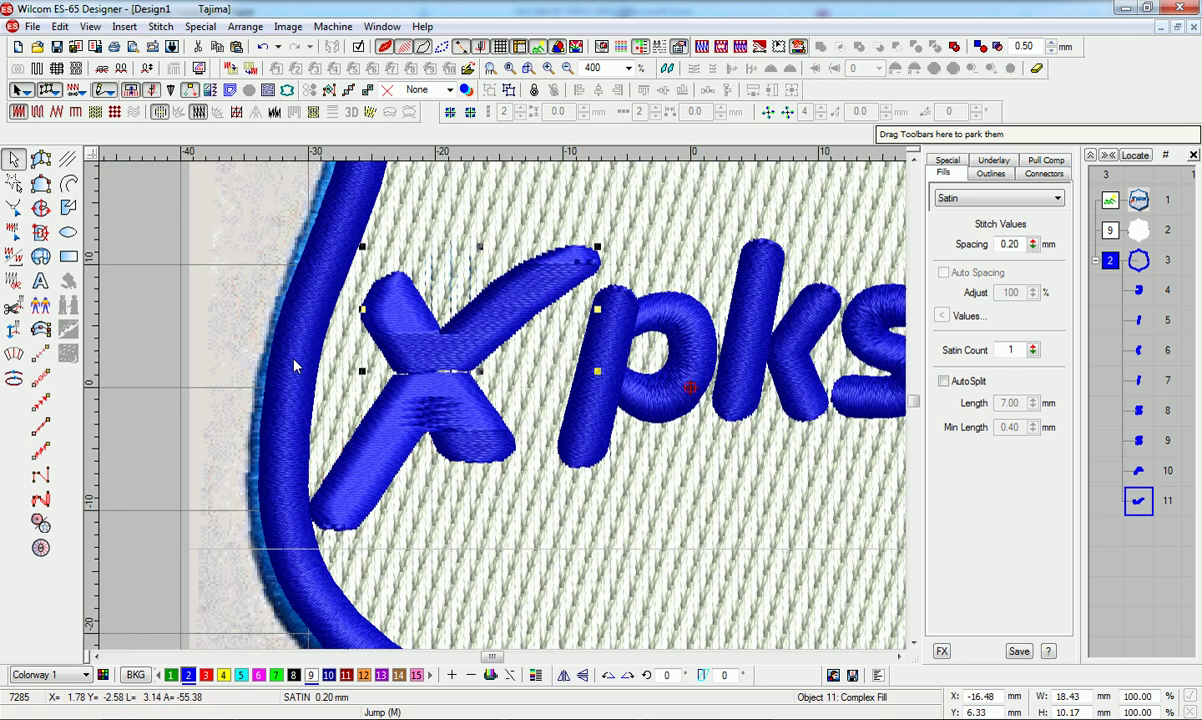
- Reshape the base of the V-shaped piece, shifting its corner points slightly where it meets the lower logo piece
{"action": "left_click", "coordinate": [13, 207]}
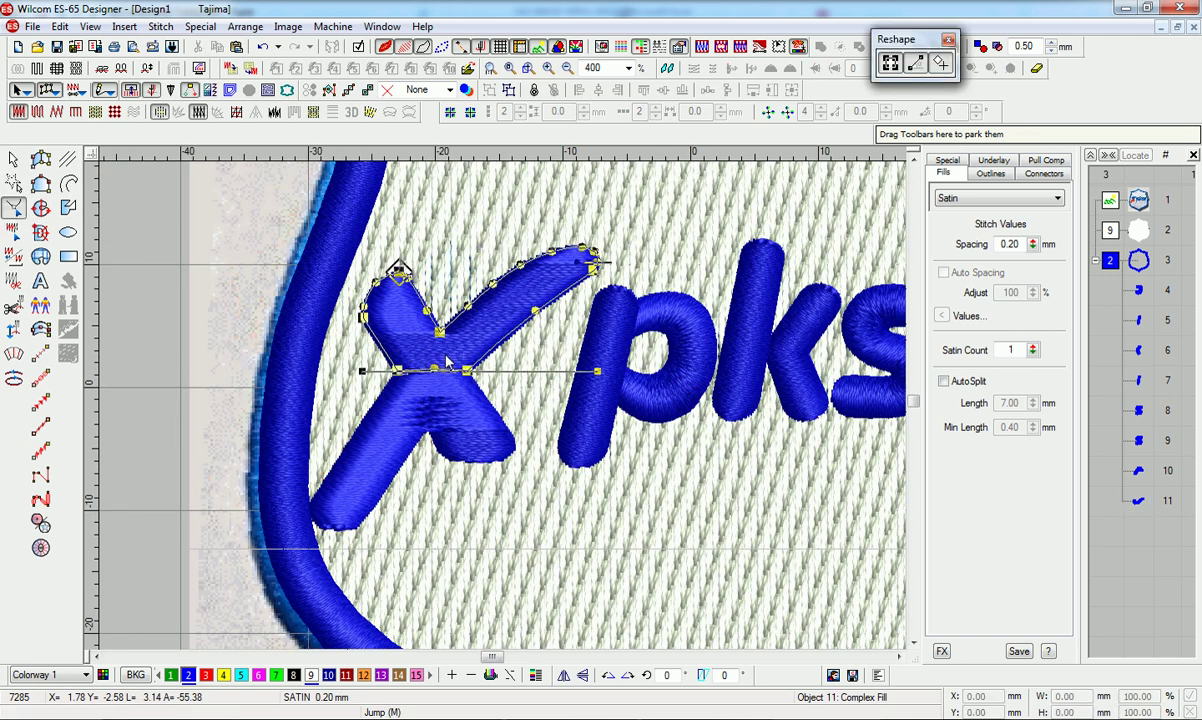
{"action": "left_click_drag", "start_coordinate": [398, 370], "coordinate": [402, 370]}
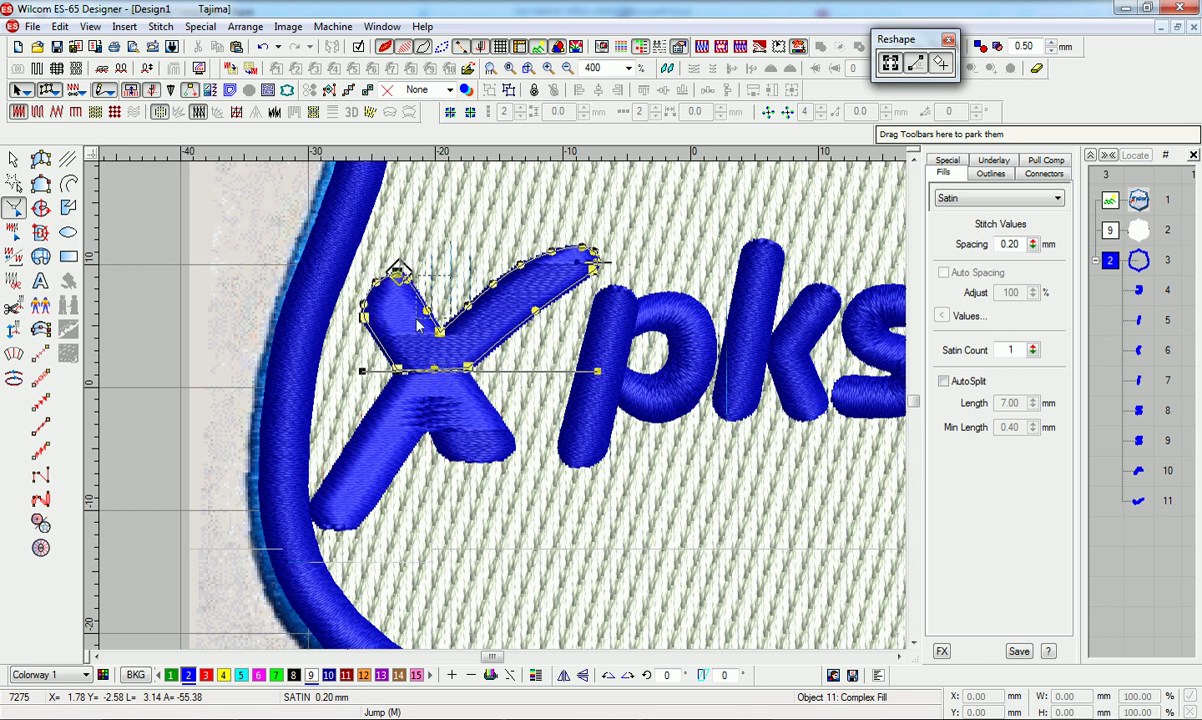
{"action": "key", "text": "Return"}
{"action": "left_click", "coordinate": [13, 160]}
{"action": "key", "text": "s"}
{"action": "key", "text": "d"}
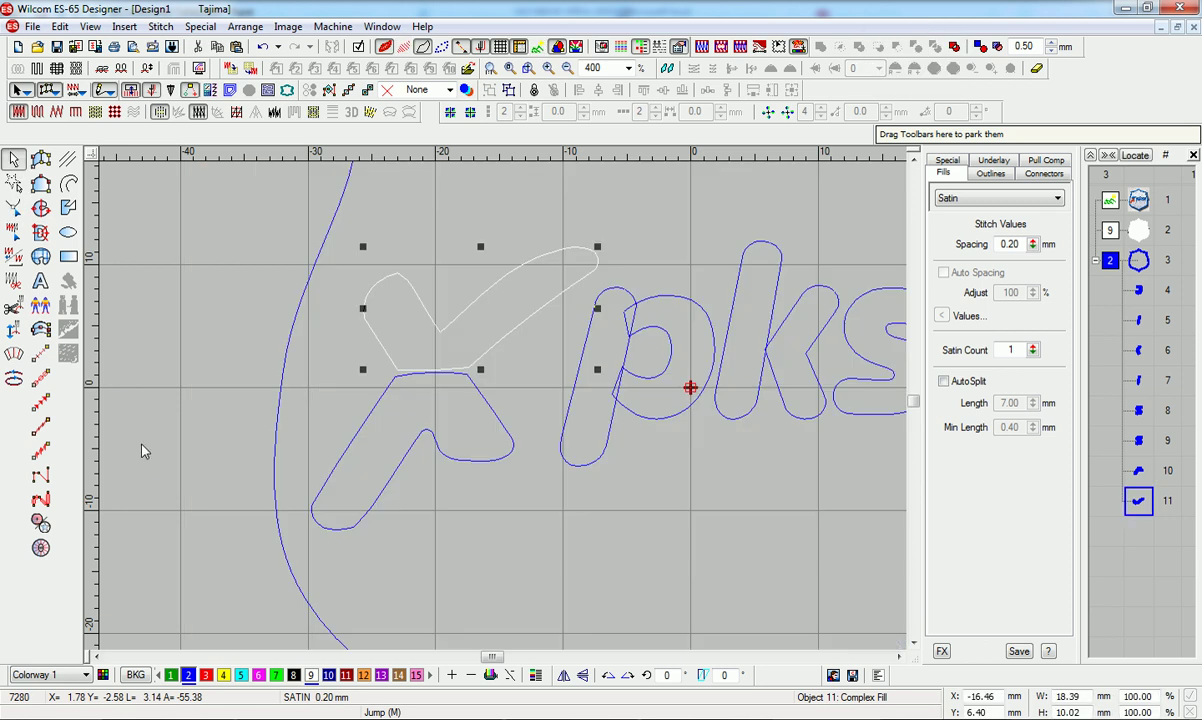
{"action": "key", "text": "s"}
{"action": "left_click", "coordinate": [141, 451]}
- Assign thread color 12 to the logo's lower piece
{"action": "left_click", "coordinate": [352, 482]}
{"action": "left_click", "coordinate": [364, 675]}
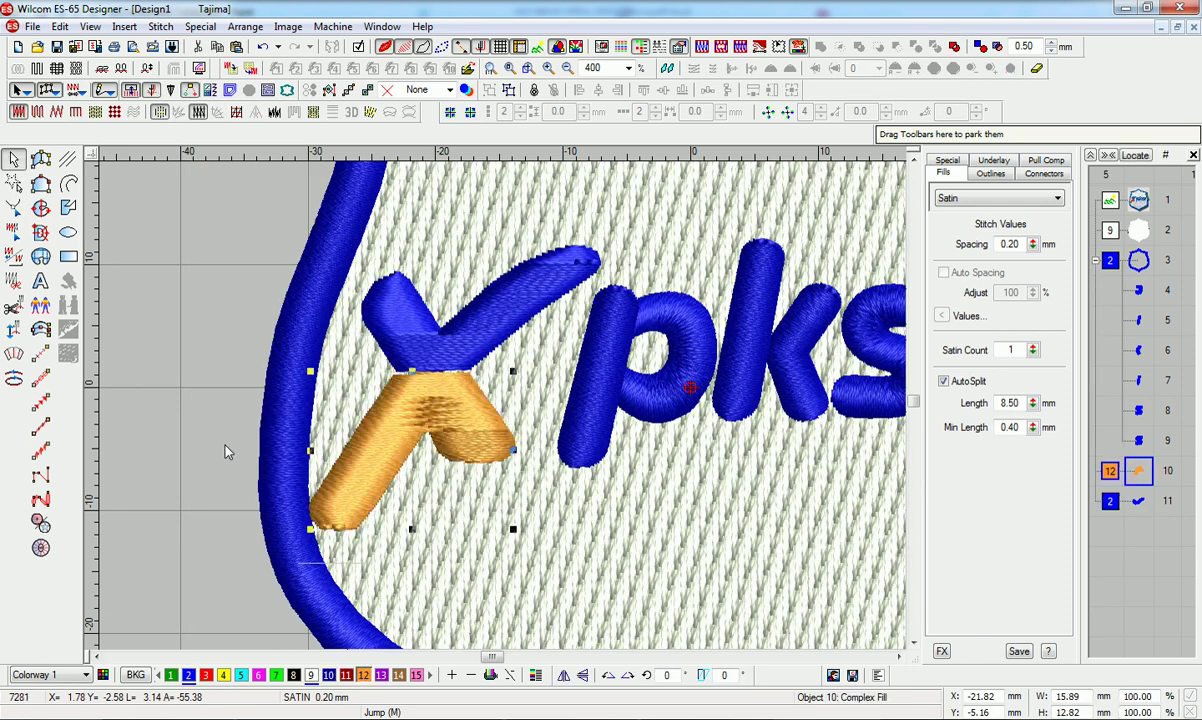
{"action": "left_click", "coordinate": [225, 452]}
- Edit thread color 12 in the color palette, mixing a darker, redder orange for it
{"action": "left_click", "coordinate": [389, 433]}
{"action": "left_click", "coordinate": [537, 675]}
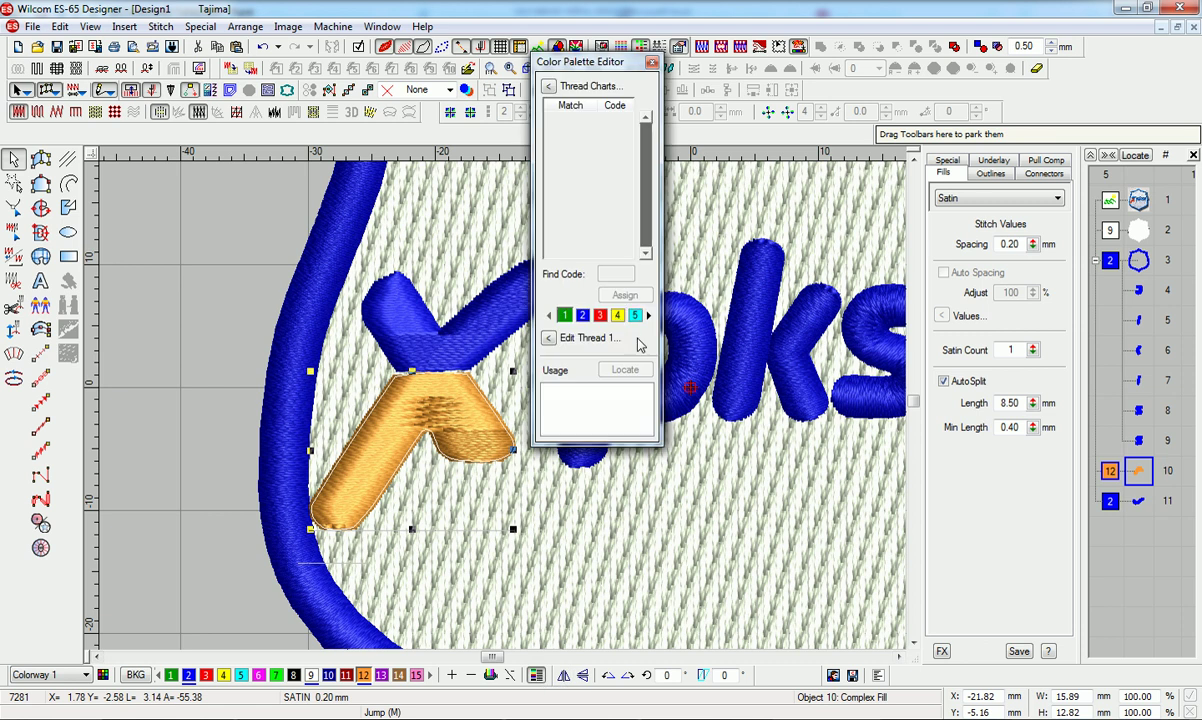
{"action": "left_click", "coordinate": [648, 316]}
{"action": "left_click", "coordinate": [648, 316]}
{"action": "left_click", "coordinate": [648, 316]}
{"action": "left_click", "coordinate": [648, 316]}
{"action": "left_click", "coordinate": [648, 316]}
{"action": "left_click", "coordinate": [648, 316]}
{"action": "left_click", "coordinate": [648, 316]}
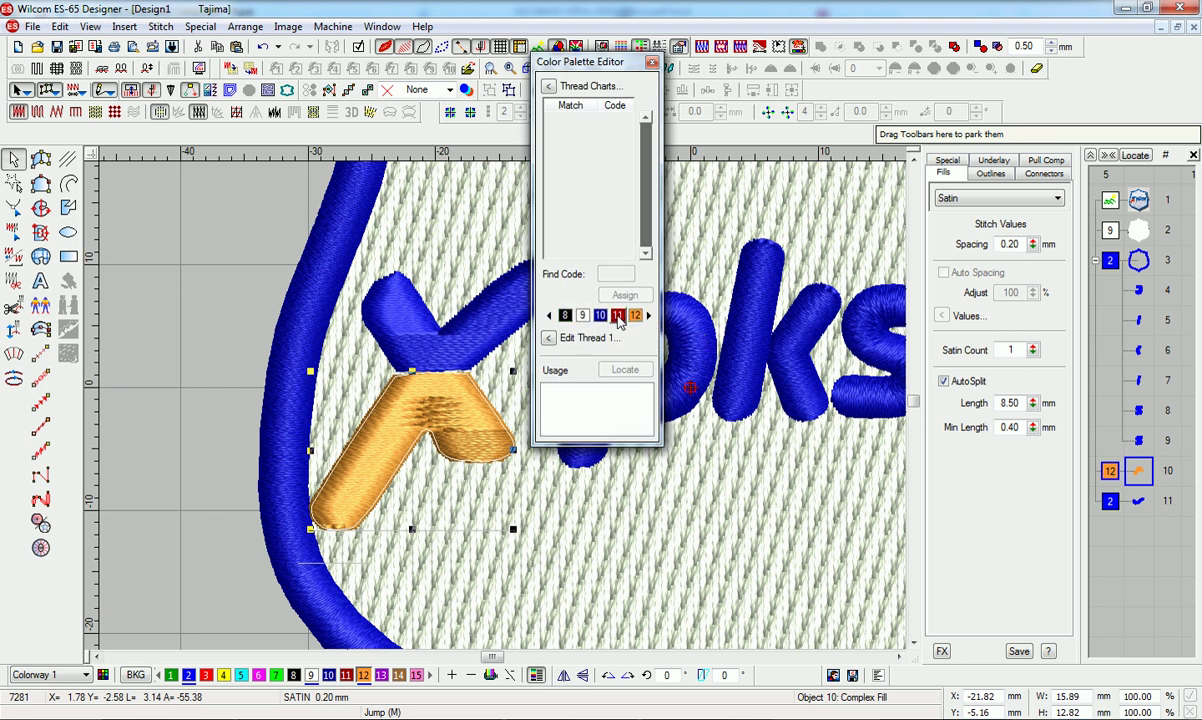
{"action": "left_click", "coordinate": [588, 338]}
{"action": "left_click", "coordinate": [648, 318]}
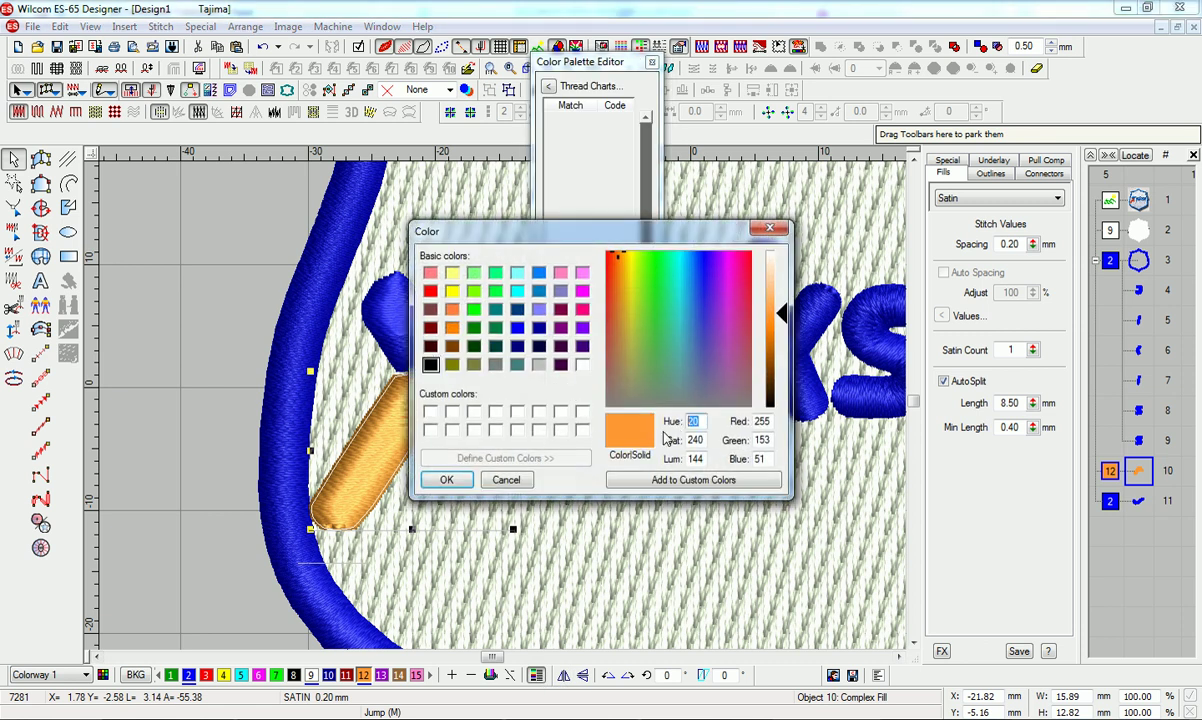
{"action": "left_click_drag", "start_coordinate": [786, 315], "coordinate": [779, 333]}
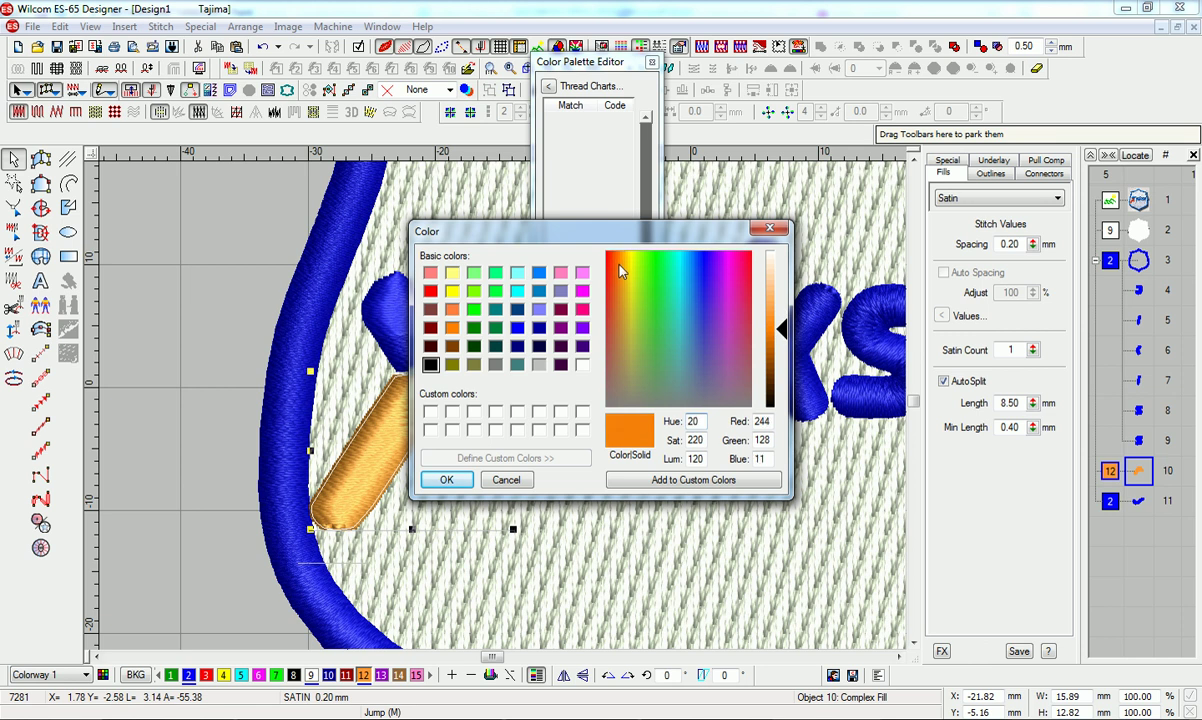
{"action": "left_click_drag", "start_coordinate": [617, 263], "coordinate": [617, 288]}
{"action": "left_click", "coordinate": [446, 480]}
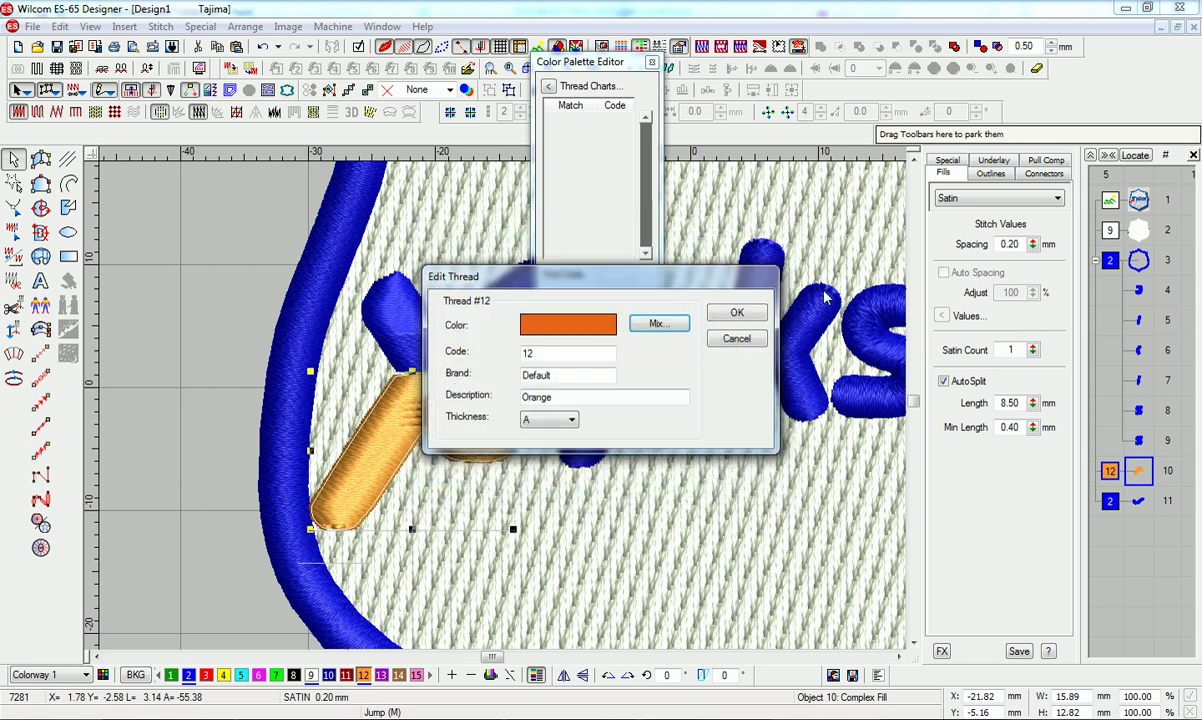
{"action": "left_click", "coordinate": [736, 312]}
{"action": "left_click", "coordinate": [652, 62]}
- Select both logo pieces together and narrow them slightly from the border side and from the lettering side
{"action": "key", "text": "shift+z"}
{"action": "key", "text": "z"}
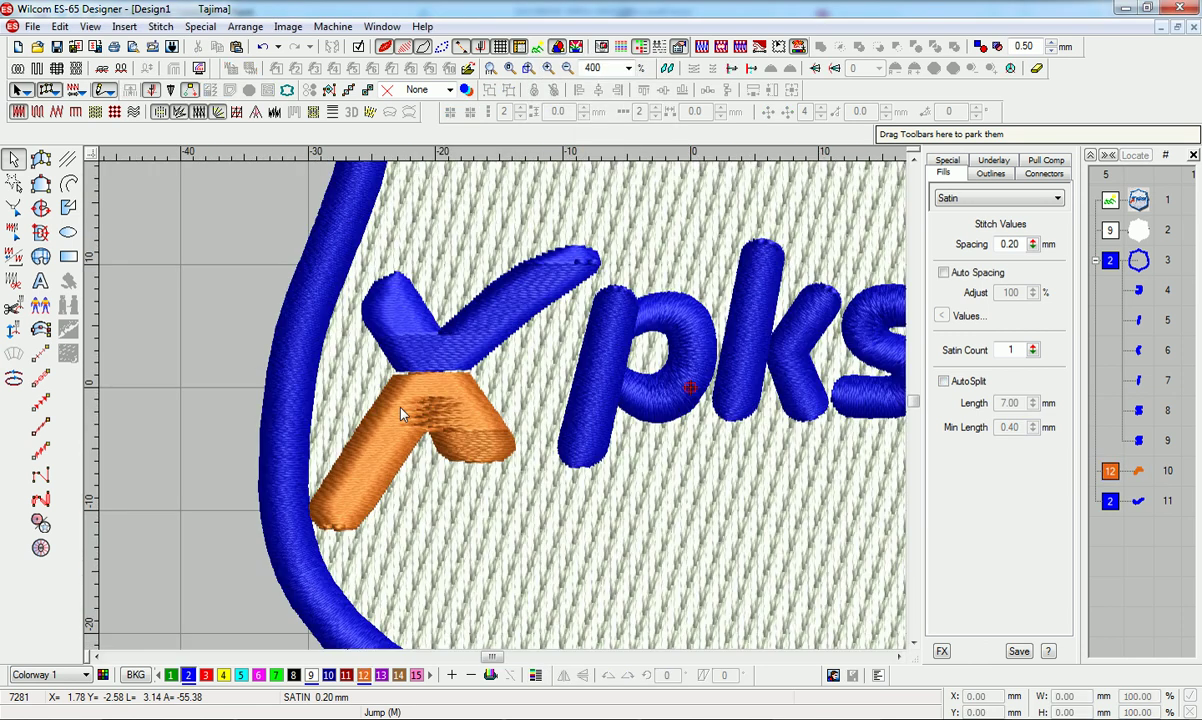
{"action": "left_click", "coordinate": [377, 382], "text": "ctrl"}
{"action": "left_click_drag", "start_coordinate": [310, 387], "coordinate": [317, 387]}
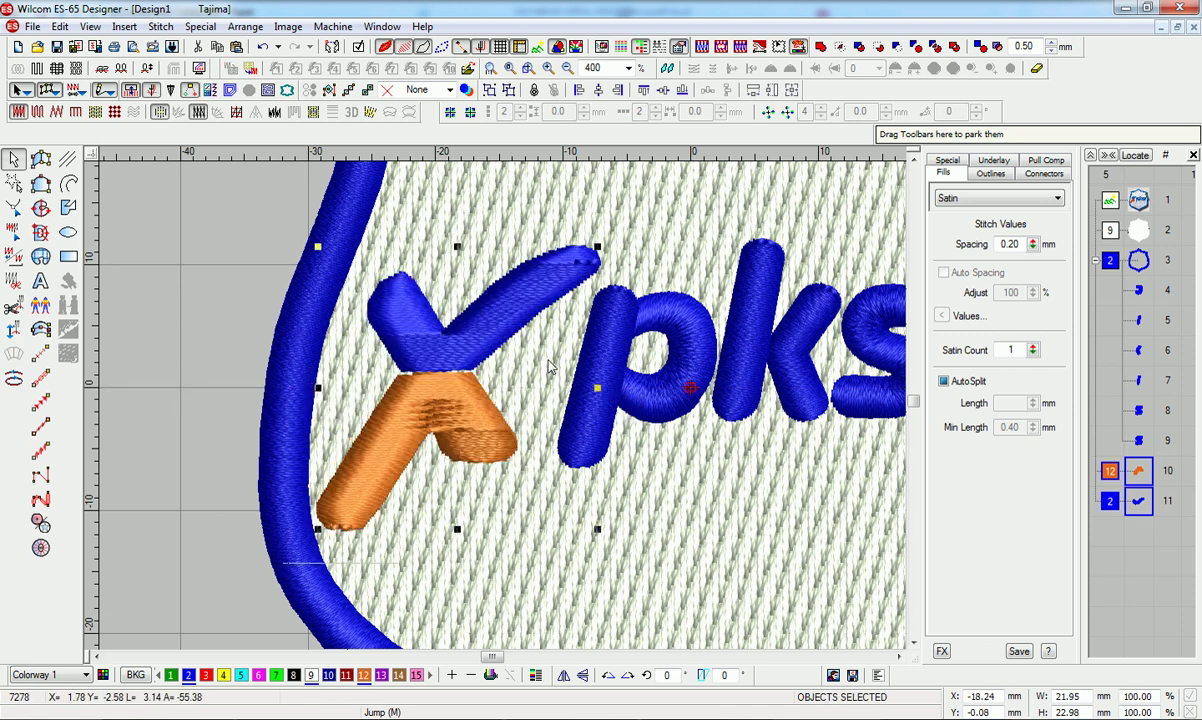
{"action": "left_click_drag", "start_coordinate": [598, 387], "coordinate": [591, 387]}
{"action": "left_click", "coordinate": [152, 415]}
{"action": "key", "text": "s"}
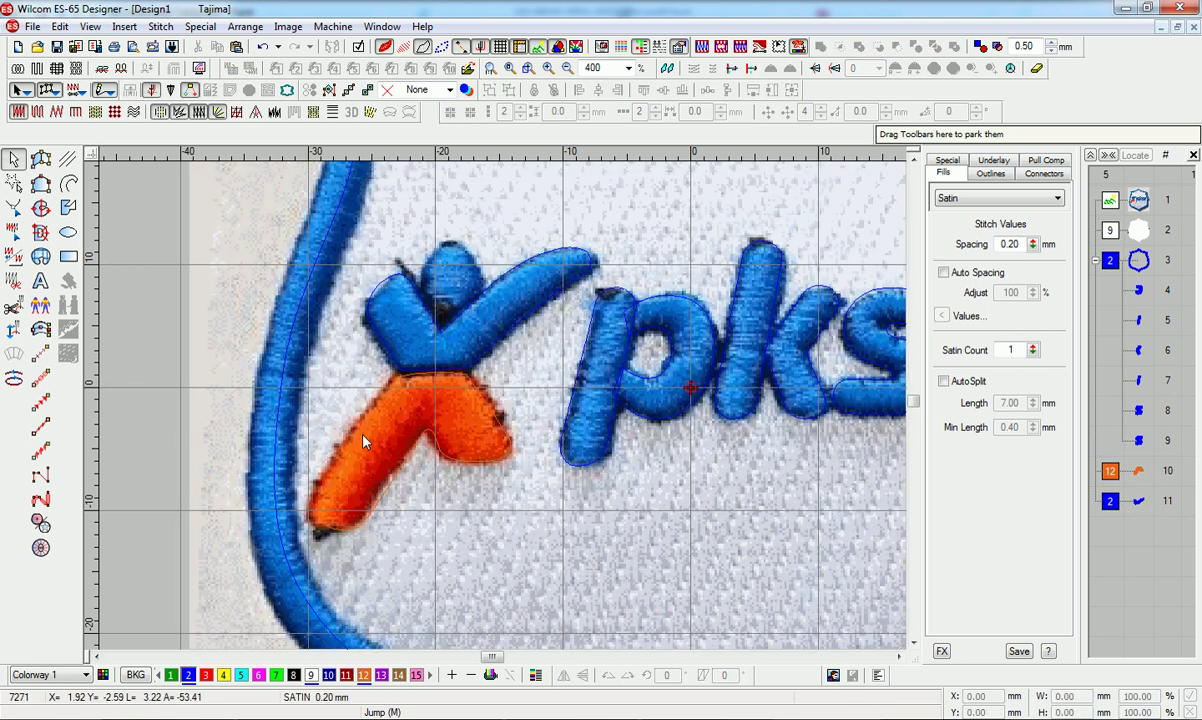
- Reshape the orange piece's inner notch into a single sharper point, removing the surplus control point and pulling the notch upward
{"action": "key", "text": "z"}
{"action": "left_click", "coordinate": [338, 404]}
{"action": "key", "text": "h"}
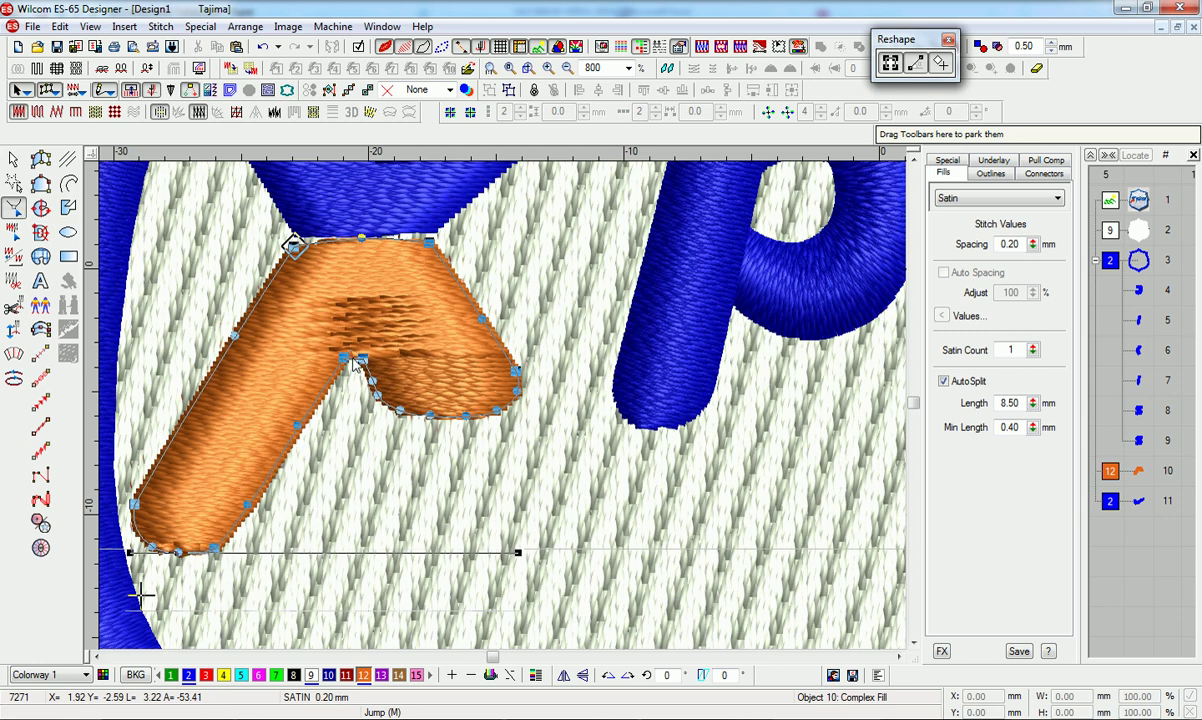
{"action": "key", "text": "Delete"}
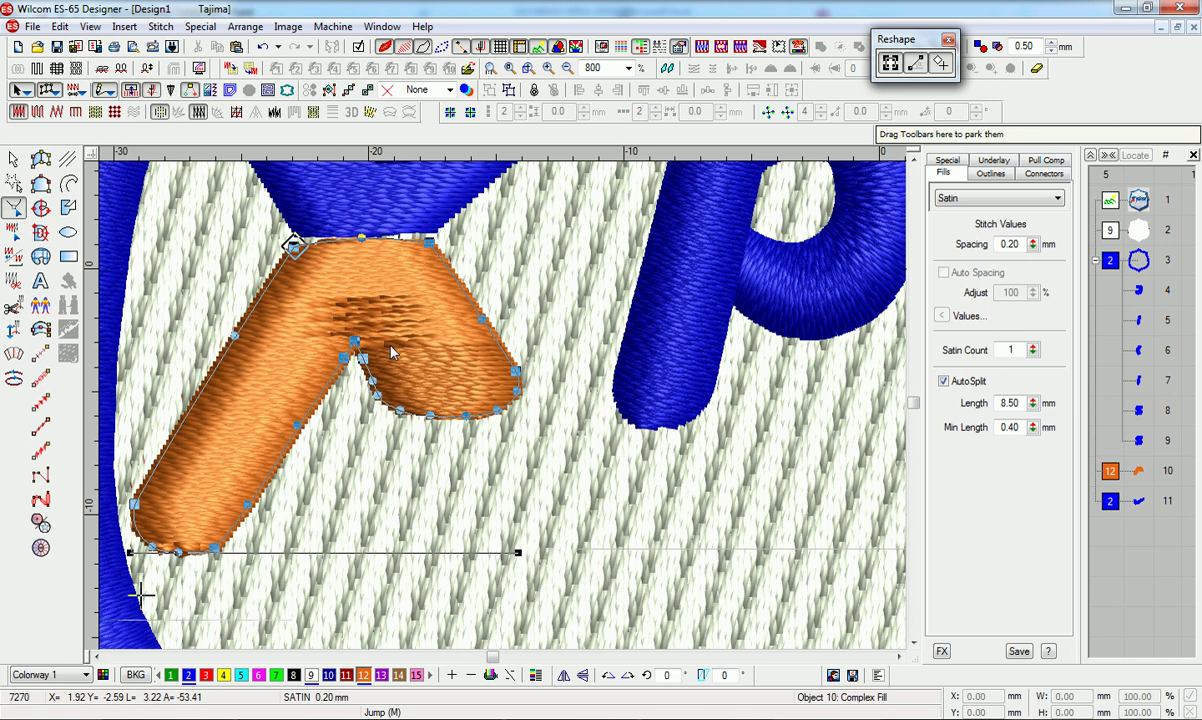
{"action": "left_click_drag", "start_coordinate": [364, 358], "coordinate": [357, 343]}
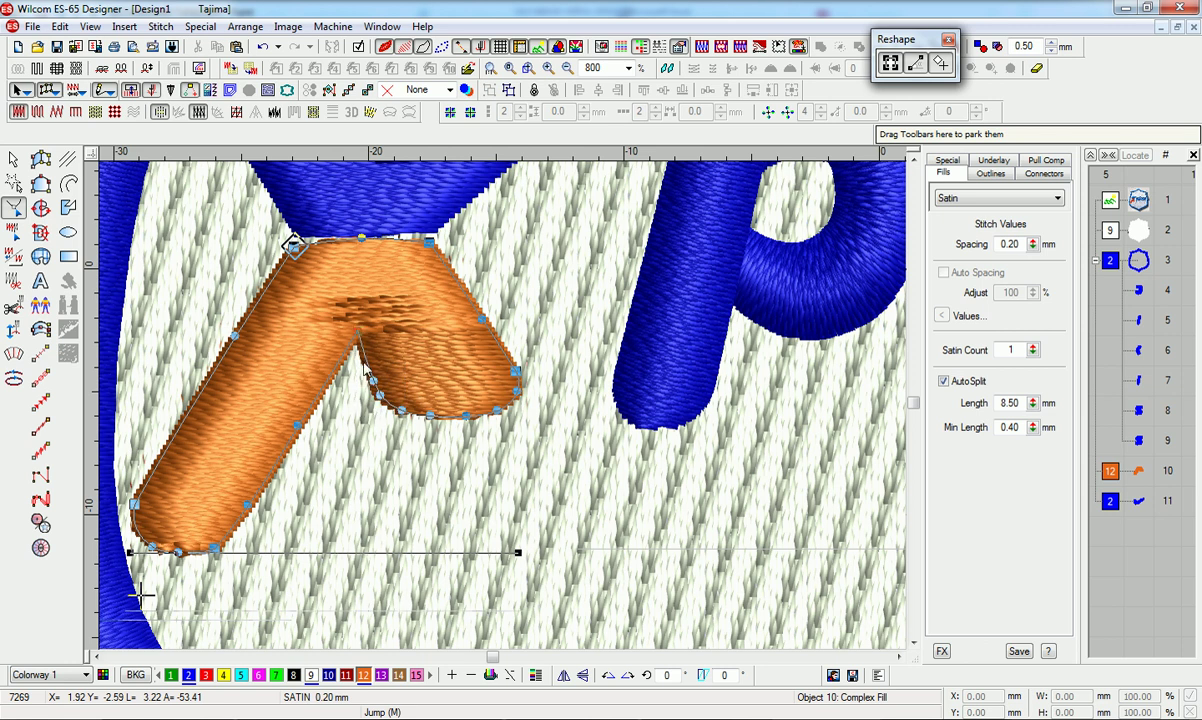
- Adjust the orange piece's control points to even out its rounded lower end, long outer edge and upper corner
{"action": "left_click", "coordinate": [211, 550]}
{"action": "left_click", "coordinate": [135, 505]}
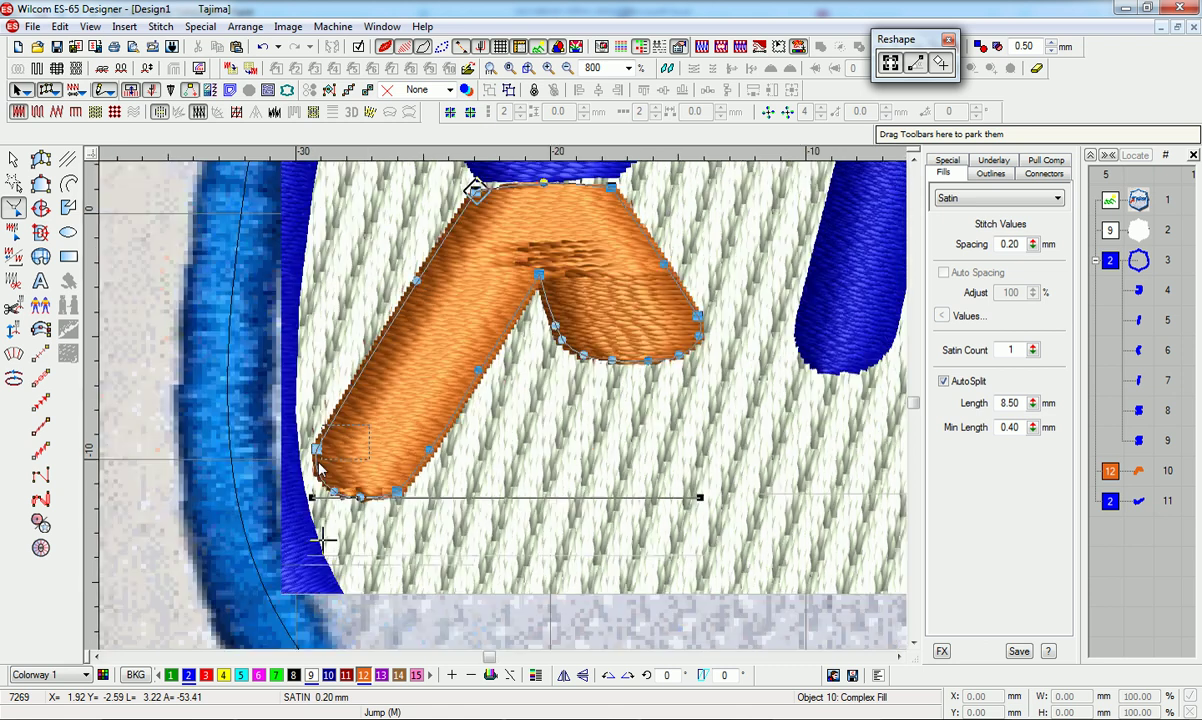
{"action": "left_click", "coordinate": [417, 281]}
{"action": "key", "text": "Delete"}
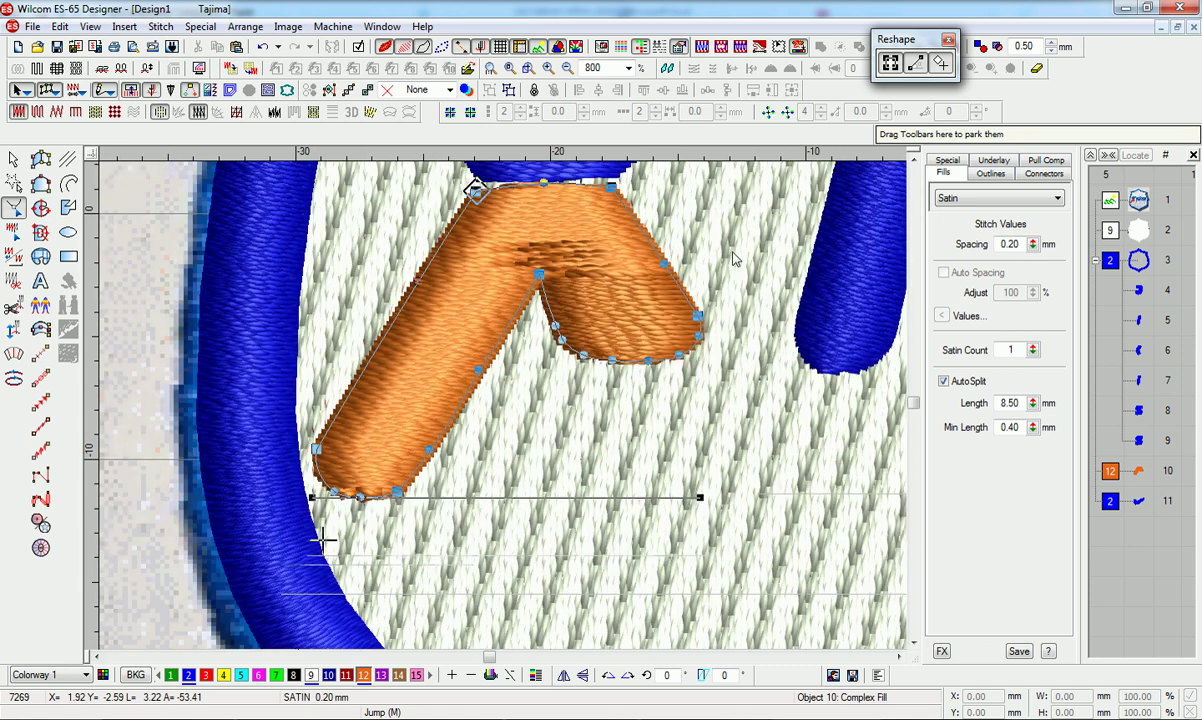
{"action": "scroll", "coordinate": [712, 272], "scroll_direction": "up", "scroll_amount": 2}
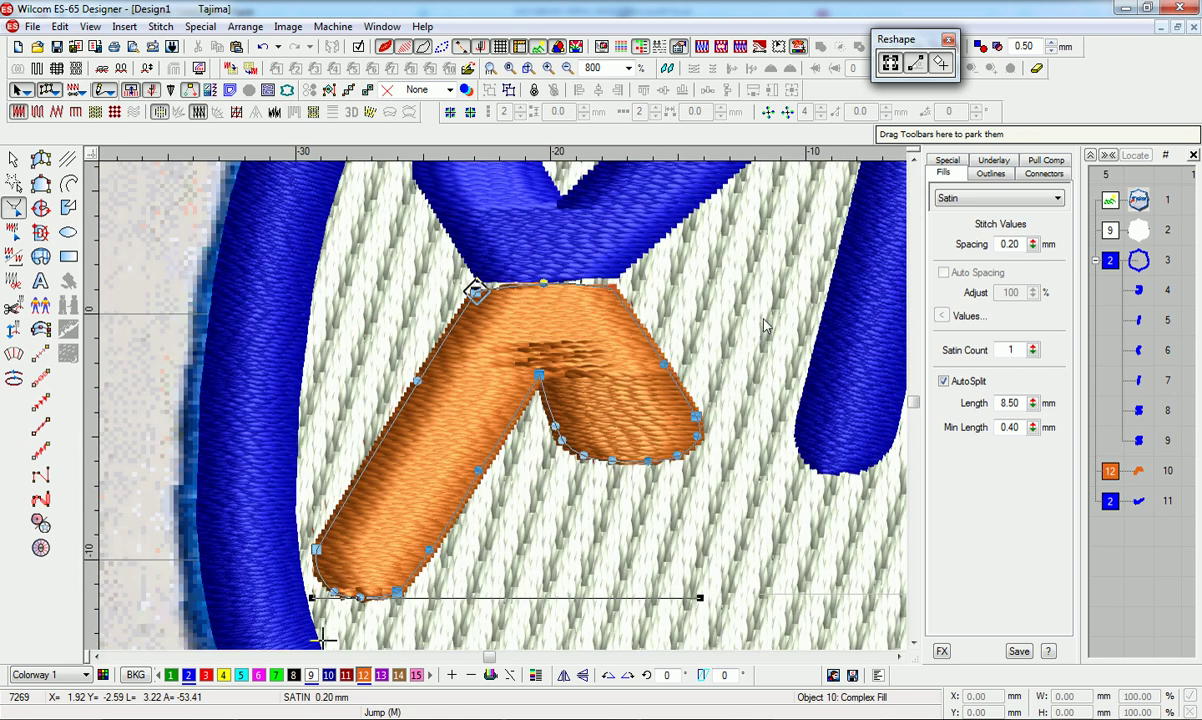
{"action": "left_click", "coordinate": [611, 288]}
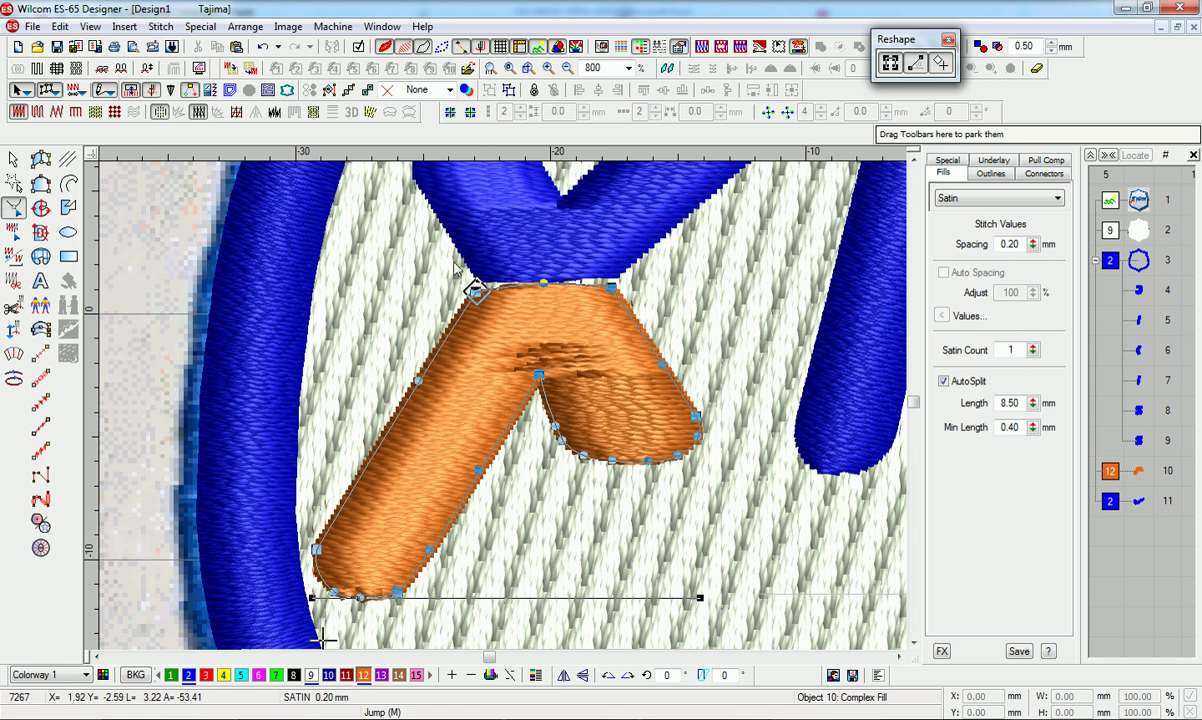
{"action": "left_click_drag", "start_coordinate": [702, 245], "coordinate": [590, 316]}
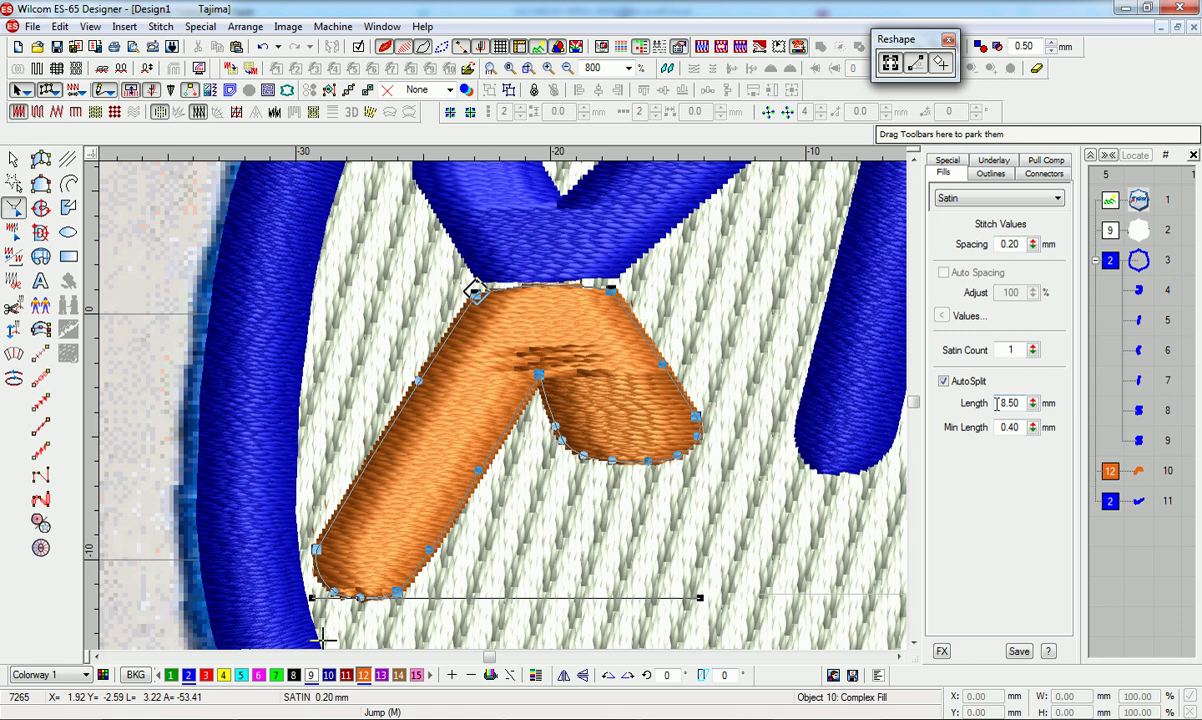
- Turn on Auto Split for the blue logo piece with a length of 8.50 mm
{"action": "left_click", "coordinate": [13, 159]}
{"action": "left_click", "coordinate": [533, 207]}
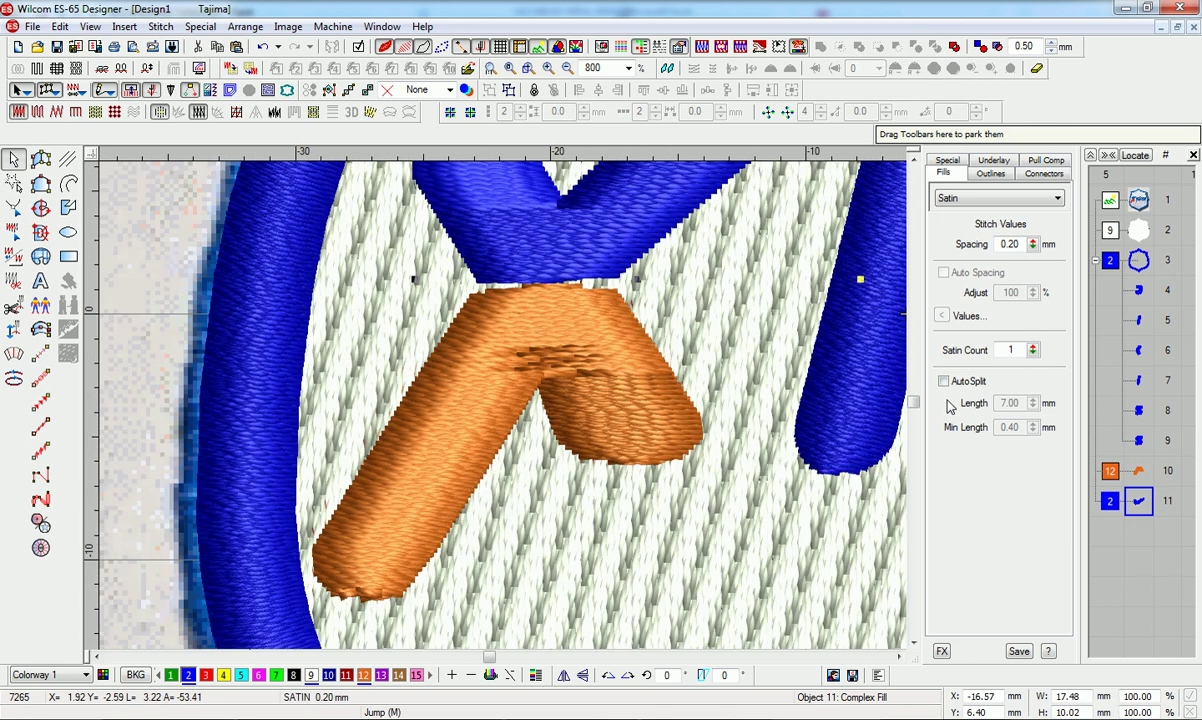
{"action": "left_click", "coordinate": [944, 382]}
{"action": "scroll", "coordinate": [966, 388], "scroll_direction": "up", "scroll_amount": 1}
{"action": "left_click_drag", "start_coordinate": [1020, 406], "coordinate": [903, 405]}
{"action": "type", "text": "8..5"}
{"action": "key", "text": "Return"}
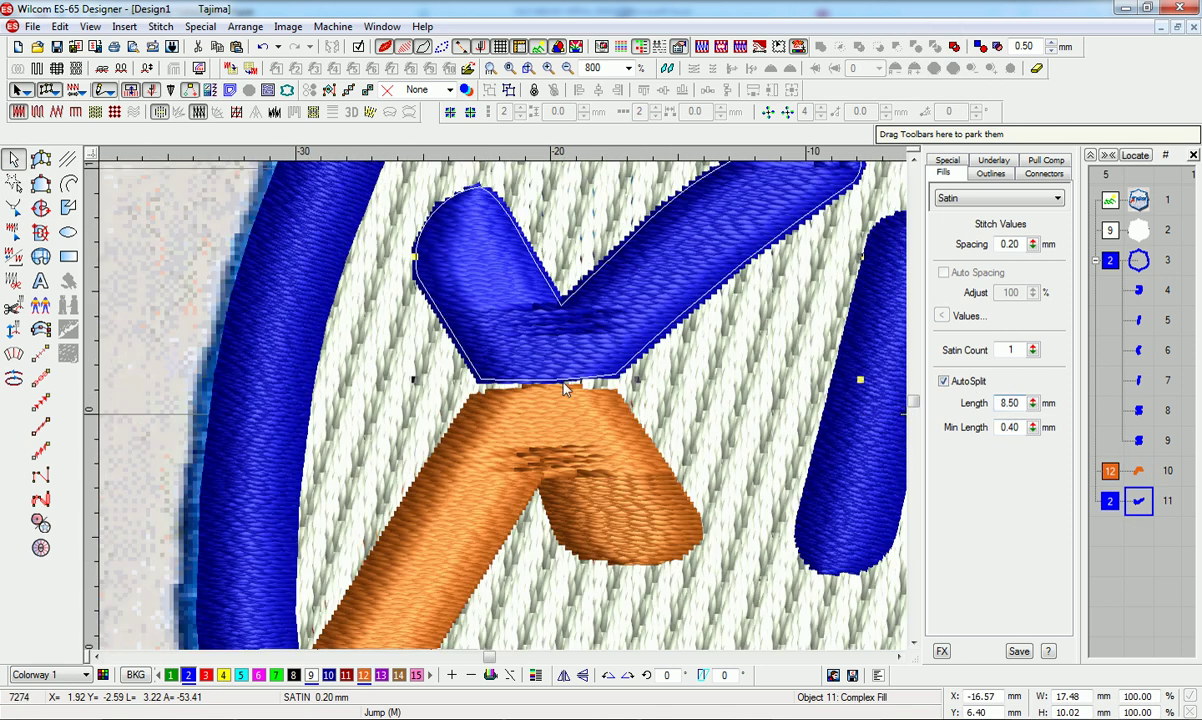
- Nudge the control points at the blue piece's inner notch and lower corners to refine its outline
{"action": "key", "text": "h"}
{"action": "left_click_drag", "start_coordinate": [562, 307], "coordinate": [466, 402]}
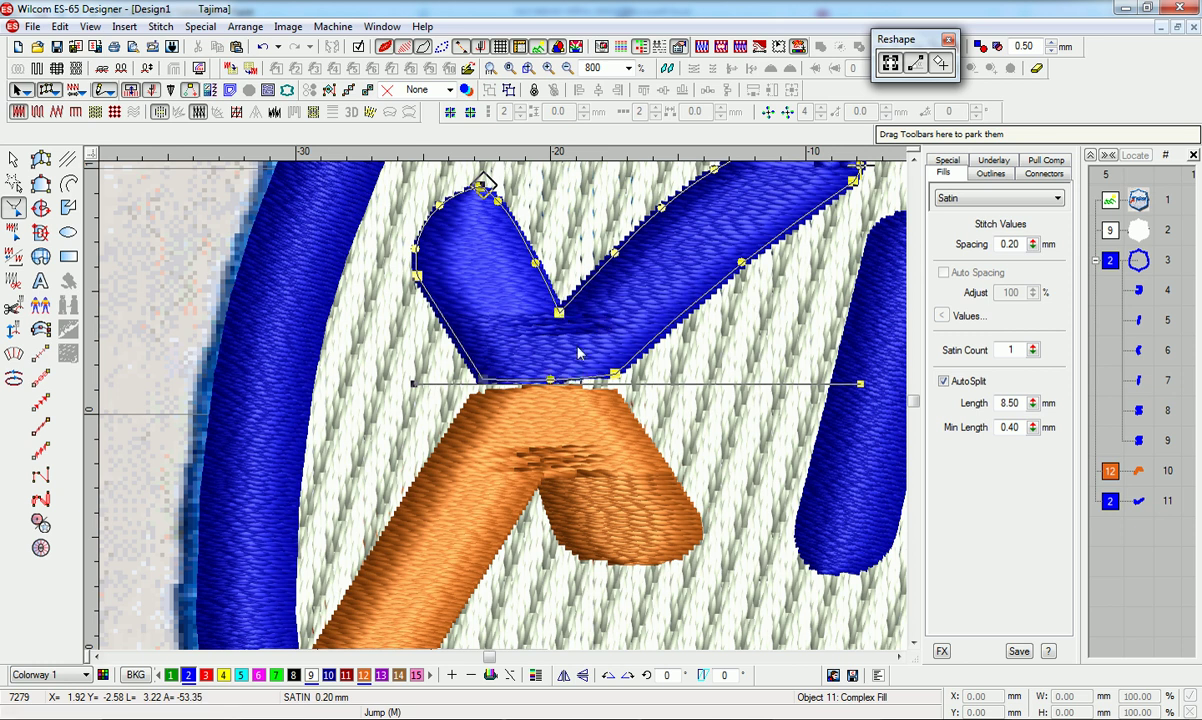
{"action": "left_click_drag", "start_coordinate": [582, 356], "coordinate": [647, 410]}
{"action": "left_click_drag", "start_coordinate": [483, 379], "coordinate": [486, 375]}
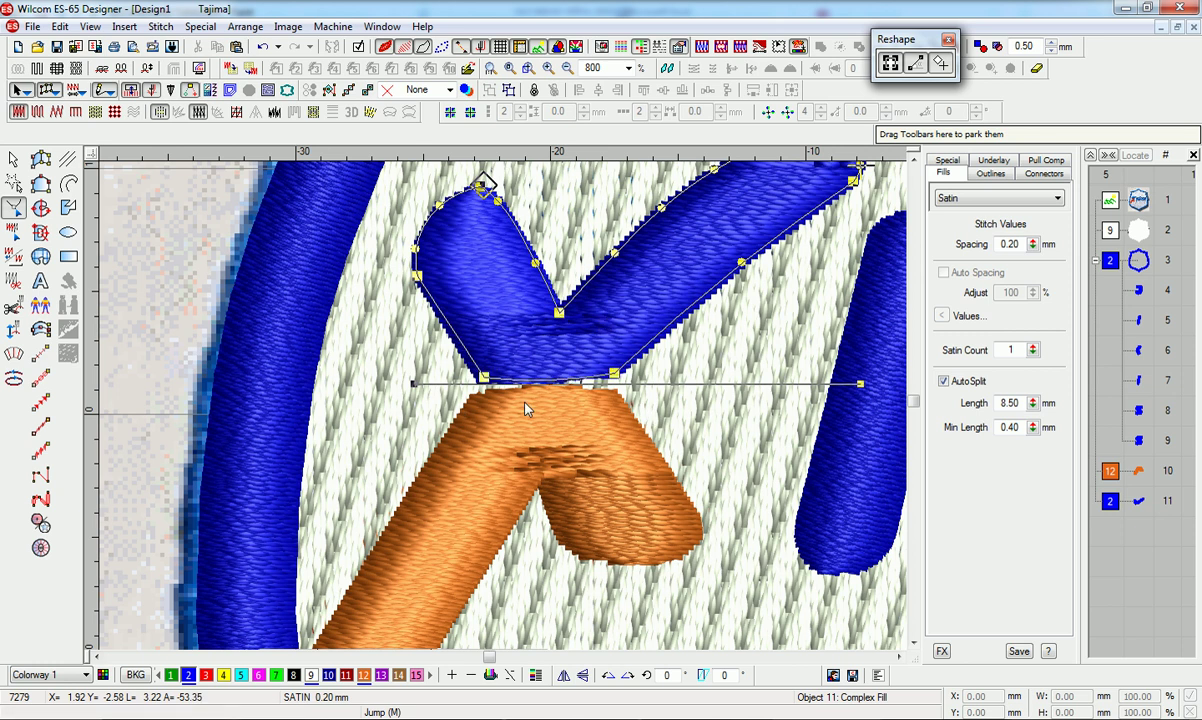
{"action": "key", "text": "Escape"}
{"action": "key", "text": "shift+z"}
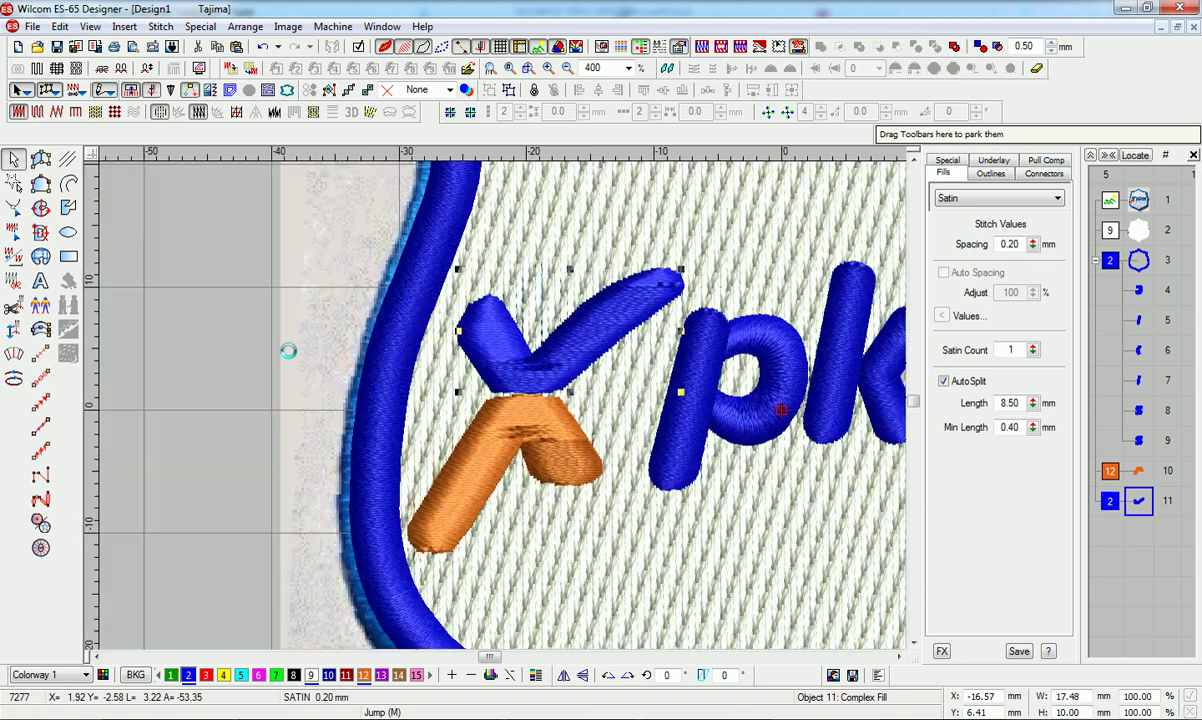
- Move the blue piece's exit point above its short arm and its entry point below its base, tucking the short arm's outer edge slightly inward
{"action": "key", "text": "z"}
{"action": "key", "text": "h"}
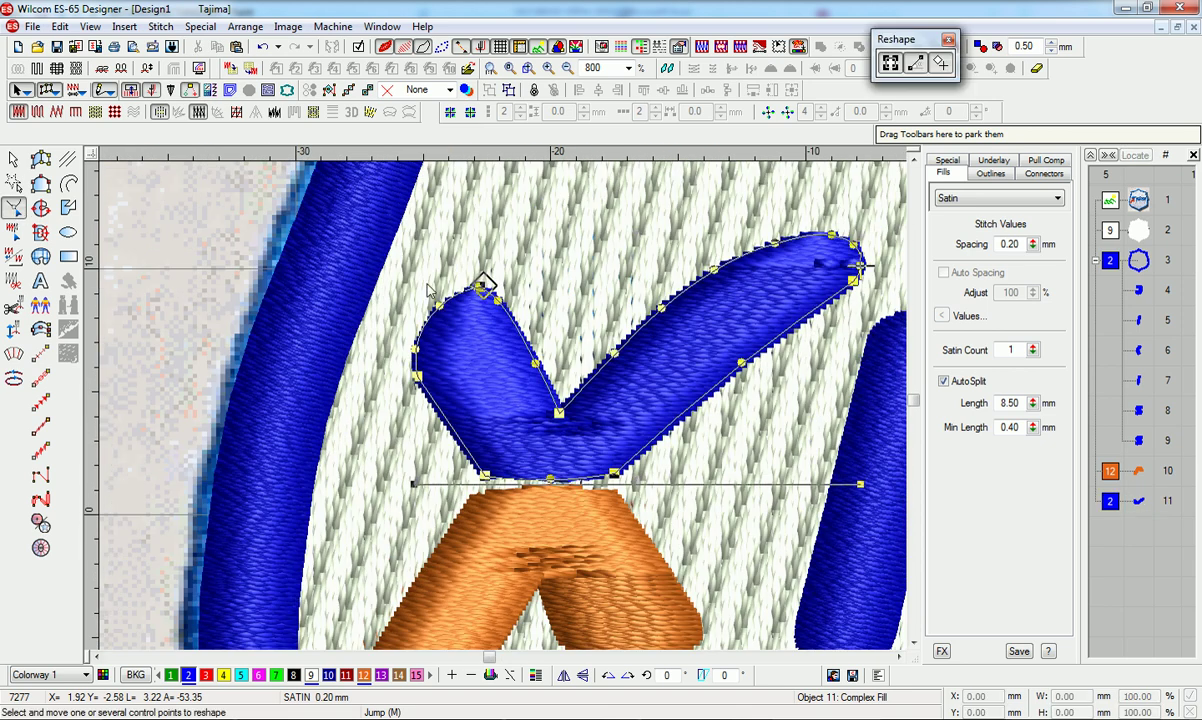
{"action": "mouse_move", "coordinate": [489, 281]}
{"action": "left_mouse_down"}
{"action": "mouse_move", "coordinate": [530, 242]}
{"action": "mouse_move", "coordinate": [479, 288]}
{"action": "left_mouse_up"}
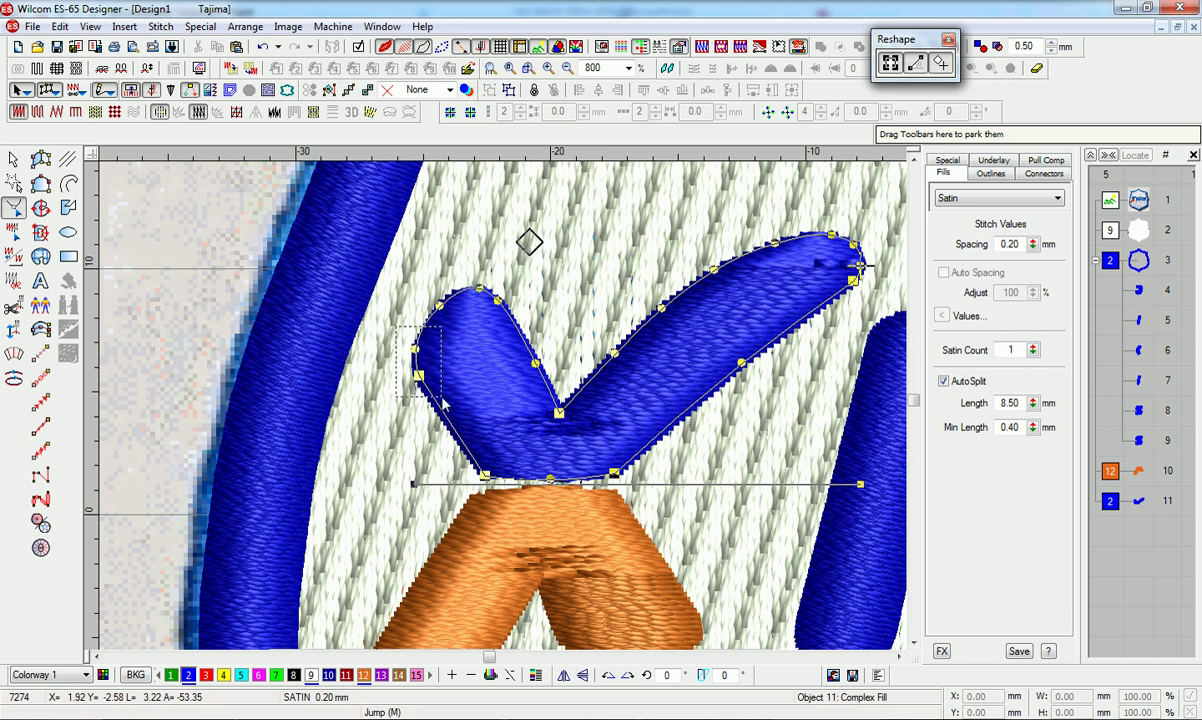
{"action": "left_click", "coordinate": [421, 377]}
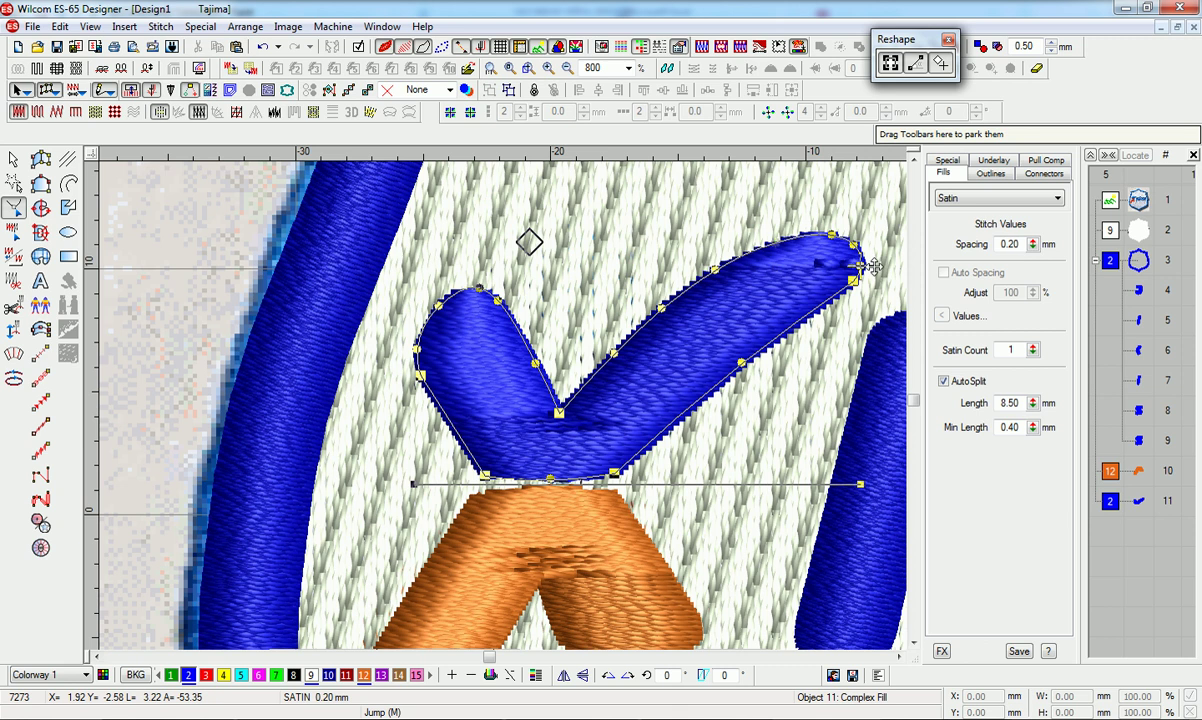
{"action": "left_click_drag", "start_coordinate": [868, 267], "coordinate": [436, 220]}
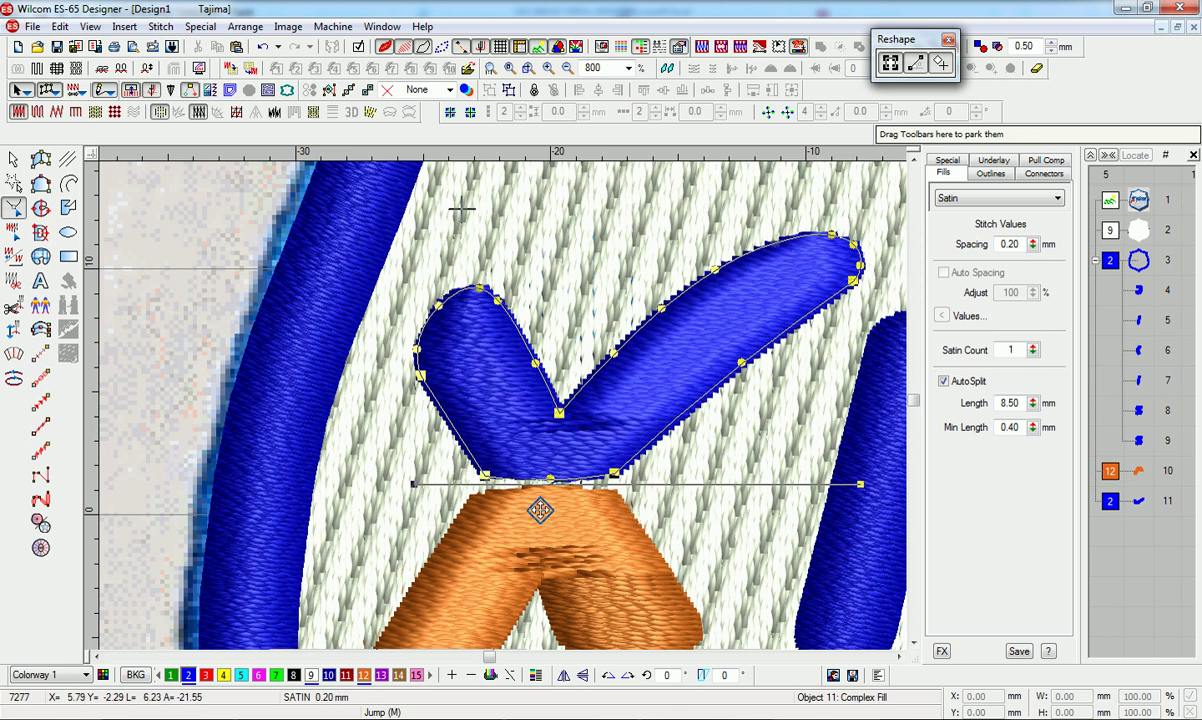
{"action": "left_click_drag", "start_coordinate": [540, 511], "coordinate": [511, 479]}
{"action": "key", "text": "p"}
{"action": "left_click_drag", "start_coordinate": [810, 411], "coordinate": [628, 430]}
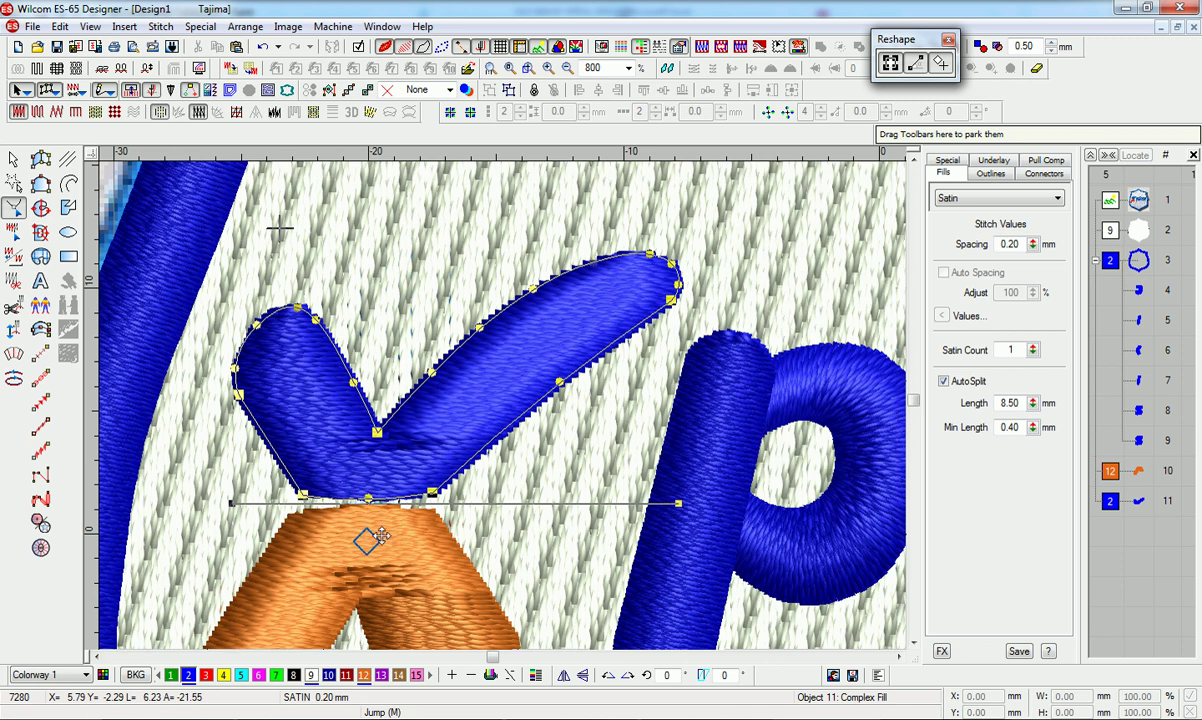
- Add stitch angle lines to the blue piece across its short arm, through the notch, and along the long arm to its tip
{"action": "key", "text": "s"}
{"action": "key", "text": "s"}
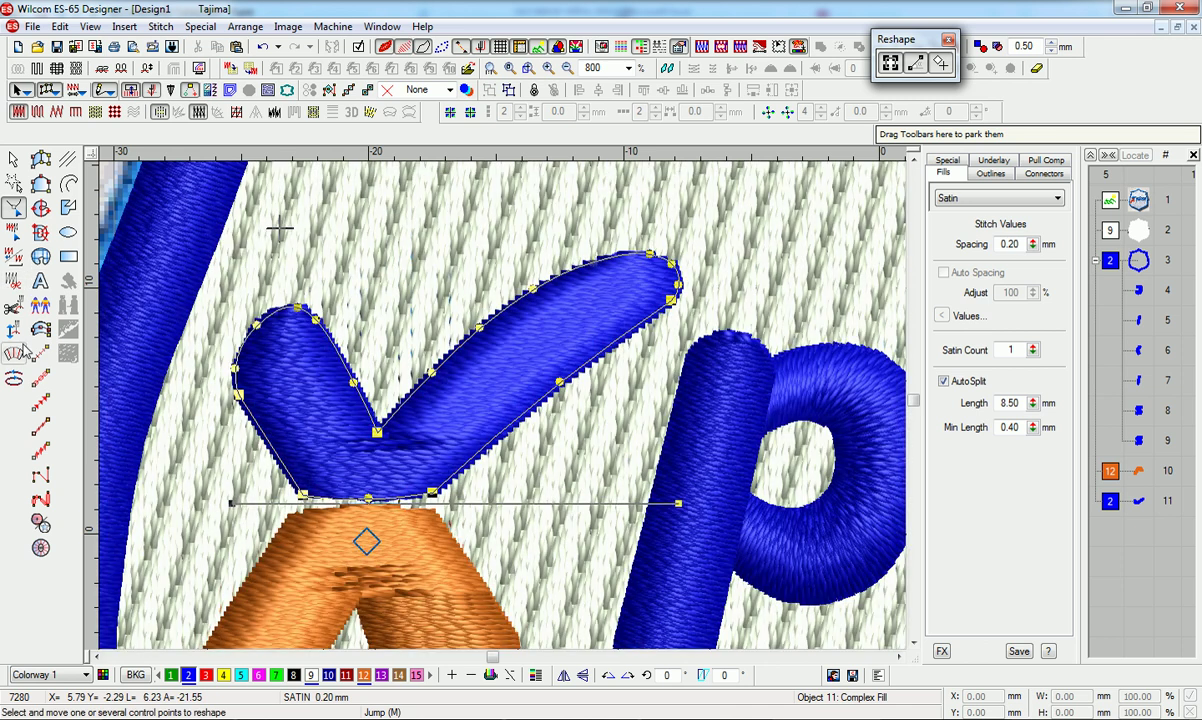
{"action": "left_click", "coordinate": [14, 353]}
{"action": "left_click", "coordinate": [378, 402]}
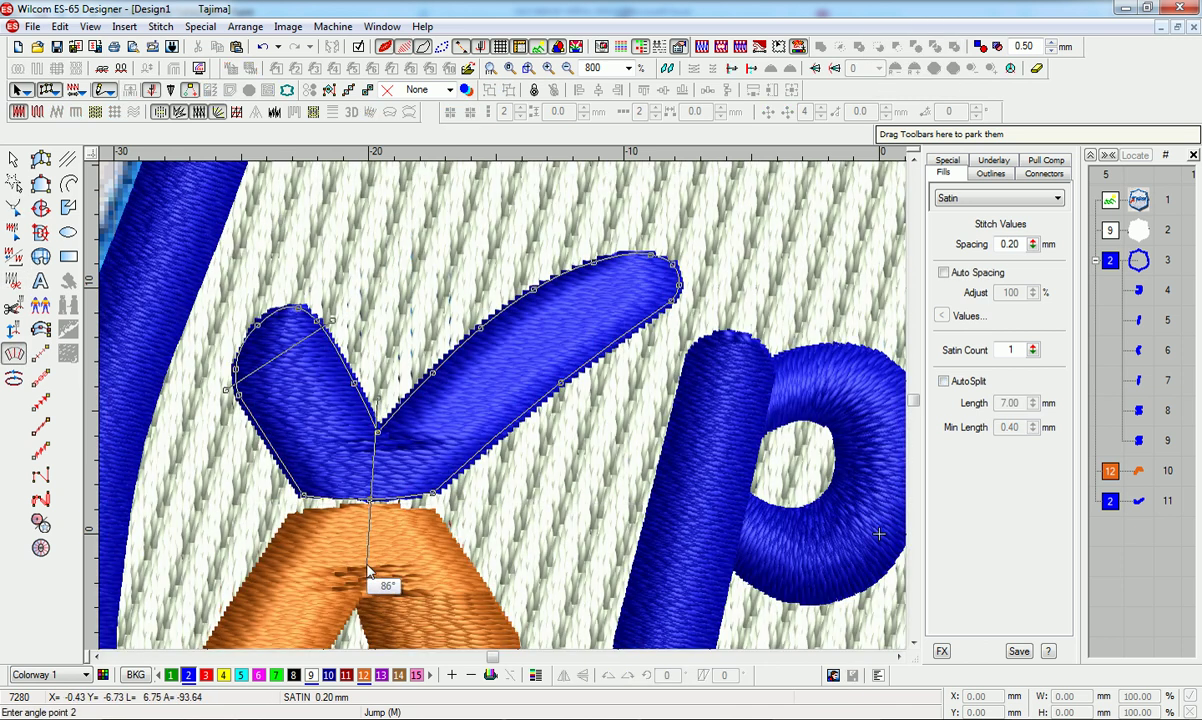
{"action": "left_click", "coordinate": [369, 564]}
{"action": "left_click", "coordinate": [400, 355]}
{"action": "left_click", "coordinate": [516, 460]}
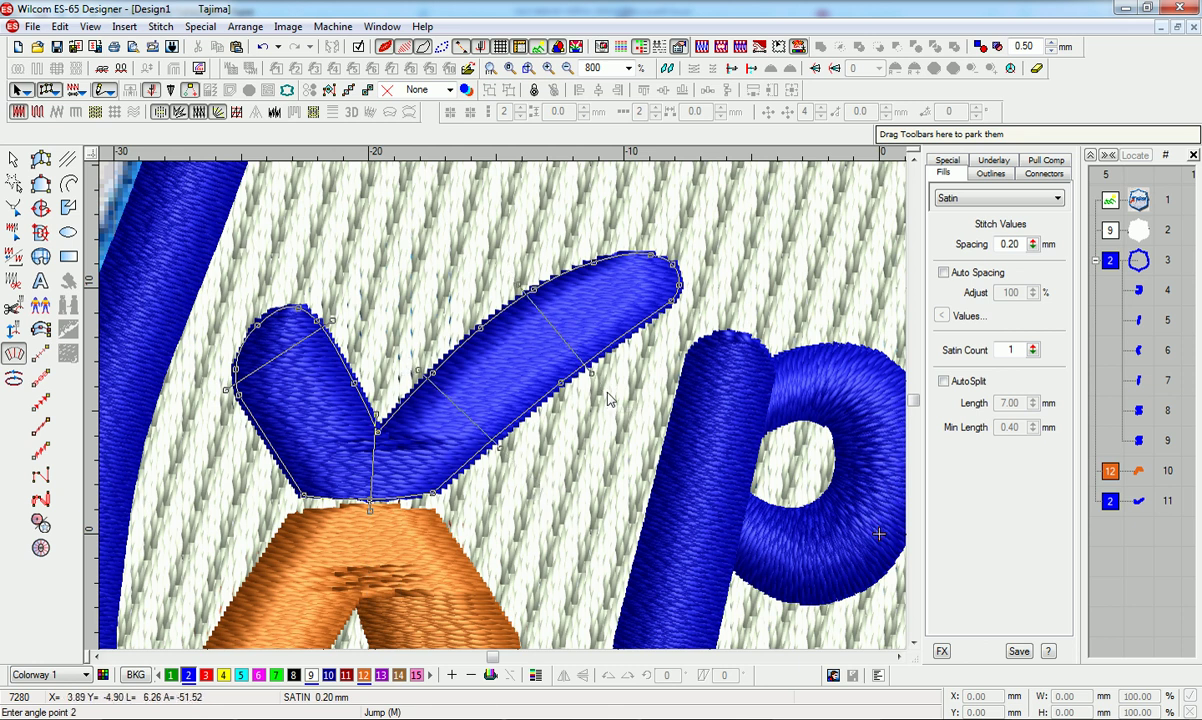
{"action": "key", "text": "Return"}
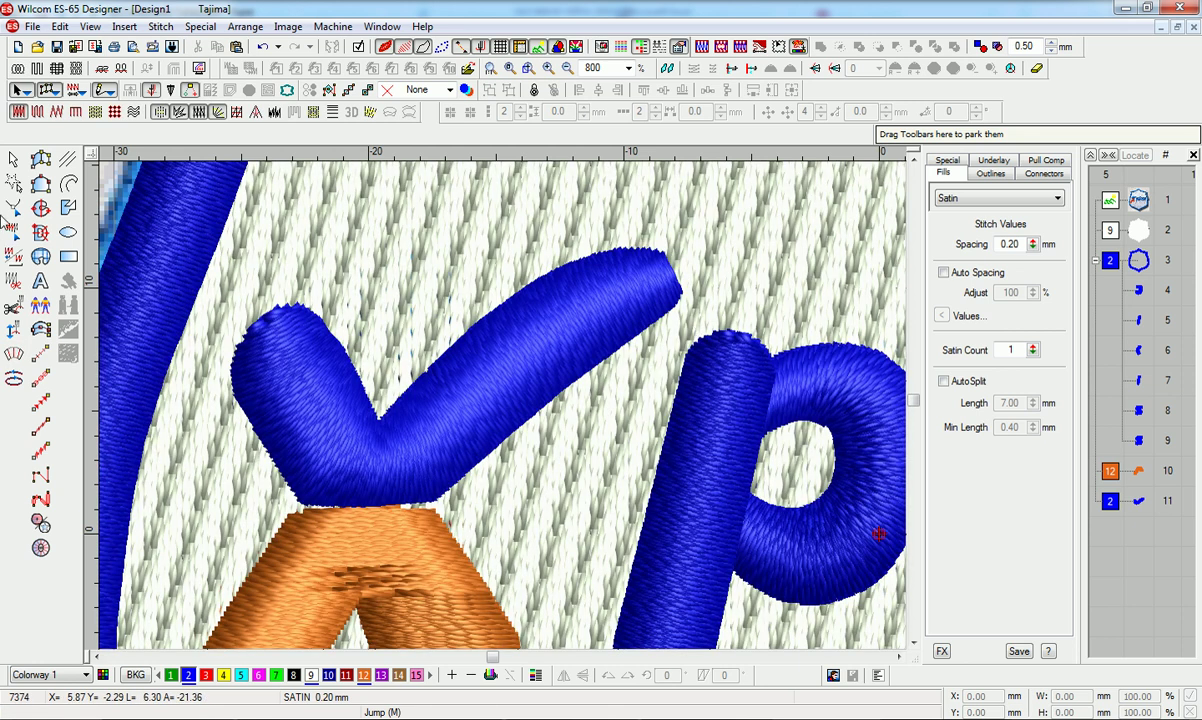
- Reshape the blue piece's short arm, nudging the control points on its outer edge and rounded end
{"action": "left_click", "coordinate": [14, 207]}
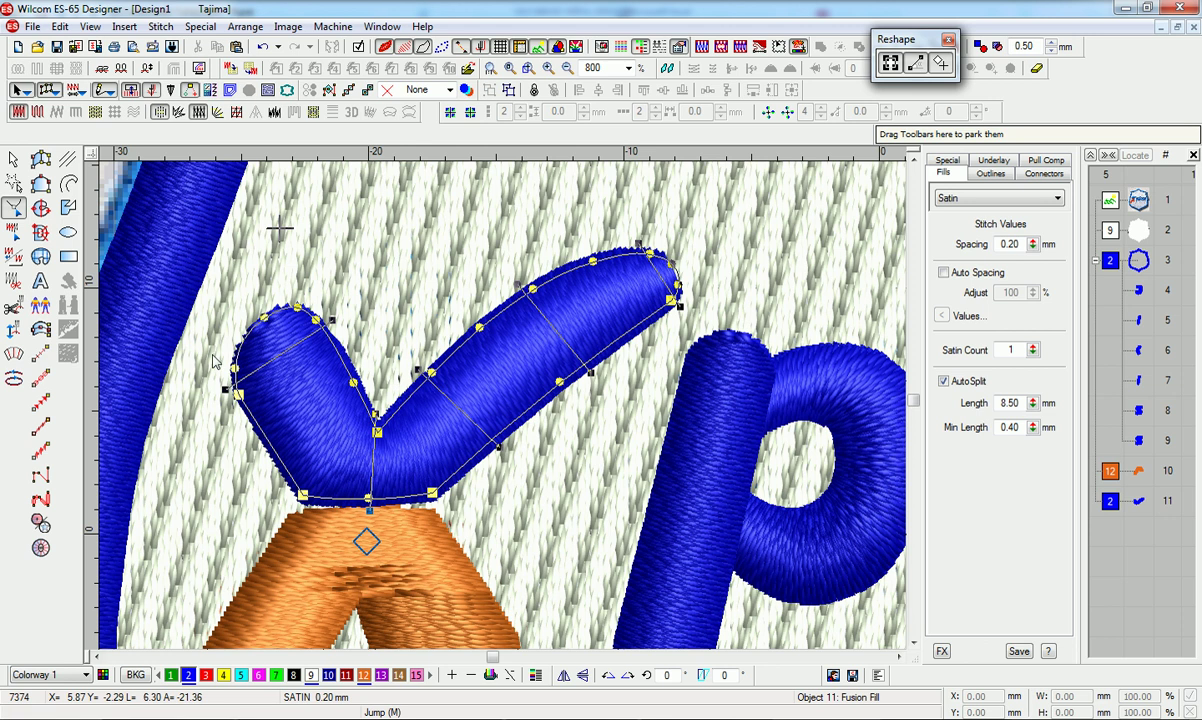
{"action": "left_click_drag", "start_coordinate": [238, 395], "coordinate": [240, 395]}
{"action": "key", "text": "Return"}
{"action": "left_click", "coordinate": [297, 307]}
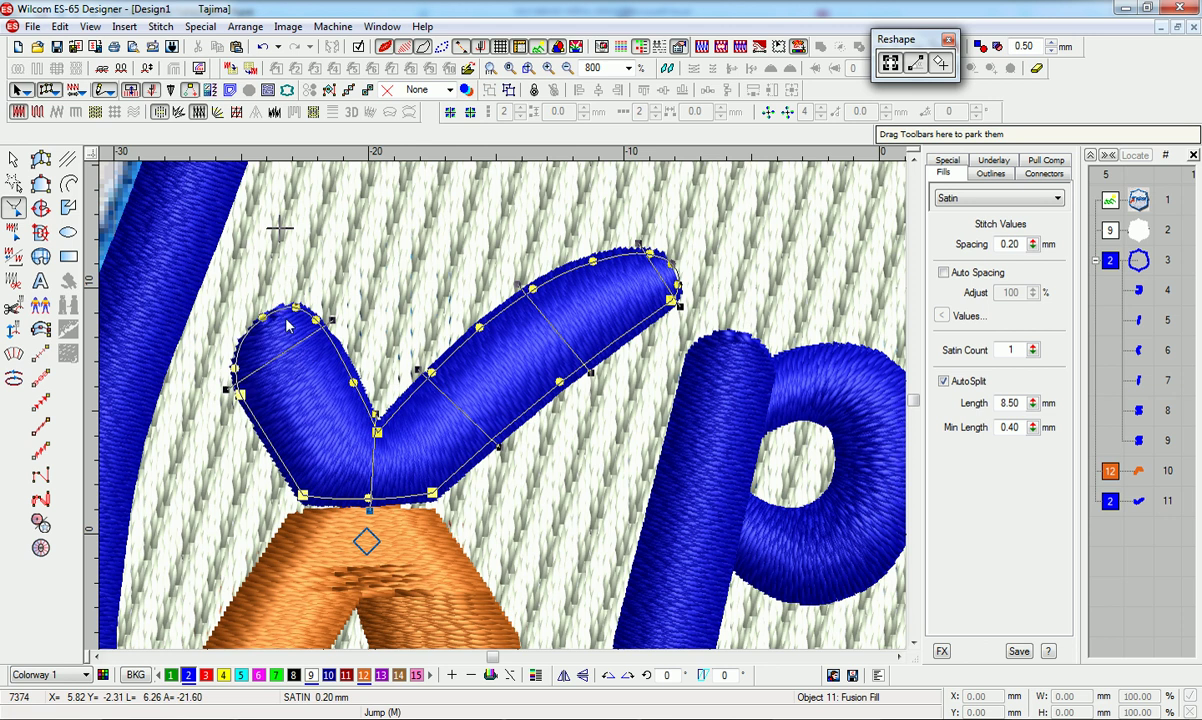
{"action": "key", "text": "Delete"}
{"action": "left_click", "coordinate": [262, 318]}
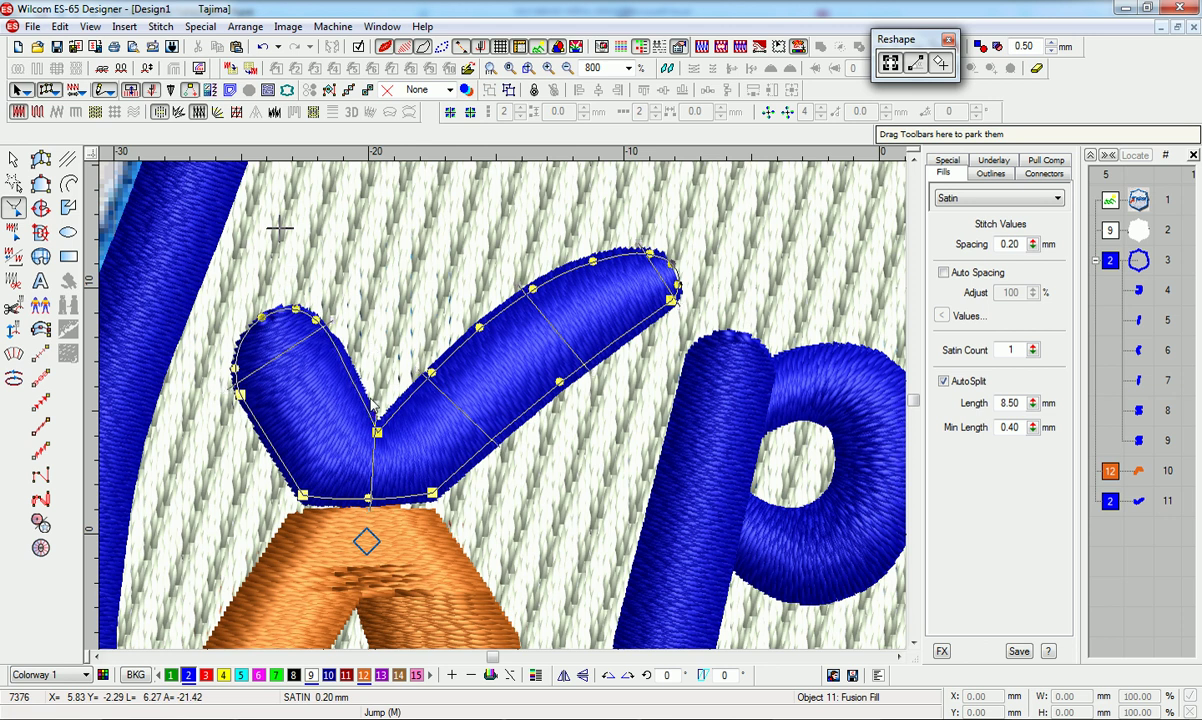
- Straighten the blue piece's base and fine-tune its notch, removing the surplus control point at the long arm's tip
{"action": "left_click_drag", "start_coordinate": [377, 415], "coordinate": [380, 419]}
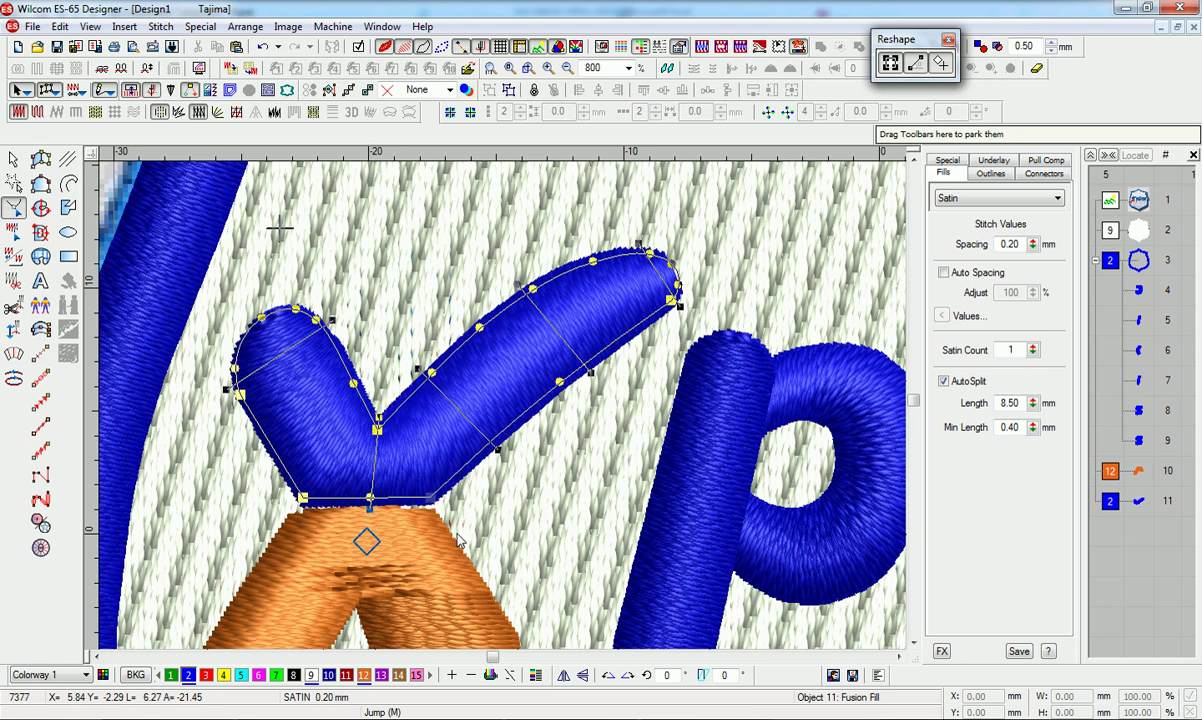
{"action": "left_click_drag", "start_coordinate": [498, 450], "coordinate": [497, 451]}
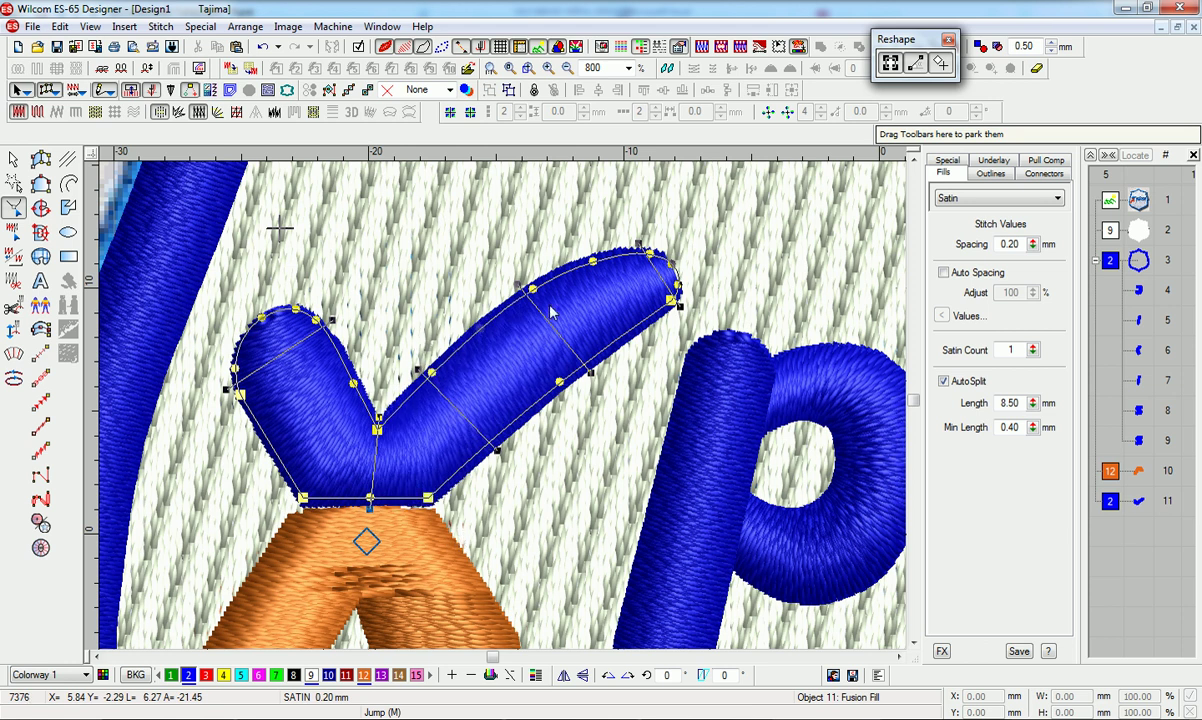
{"action": "left_click", "coordinate": [650, 253]}
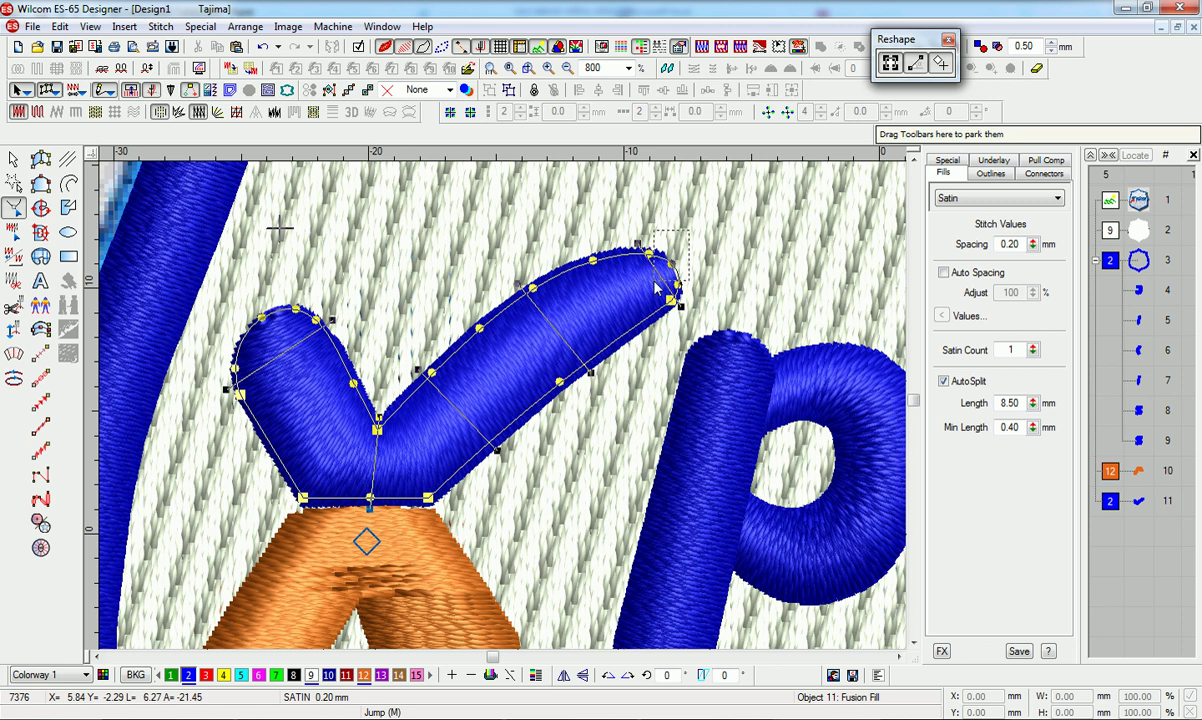
{"action": "left_click_drag", "start_coordinate": [655, 283], "coordinate": [644, 283]}
{"action": "key", "text": "Delete"}
{"action": "key", "text": "Delete"}
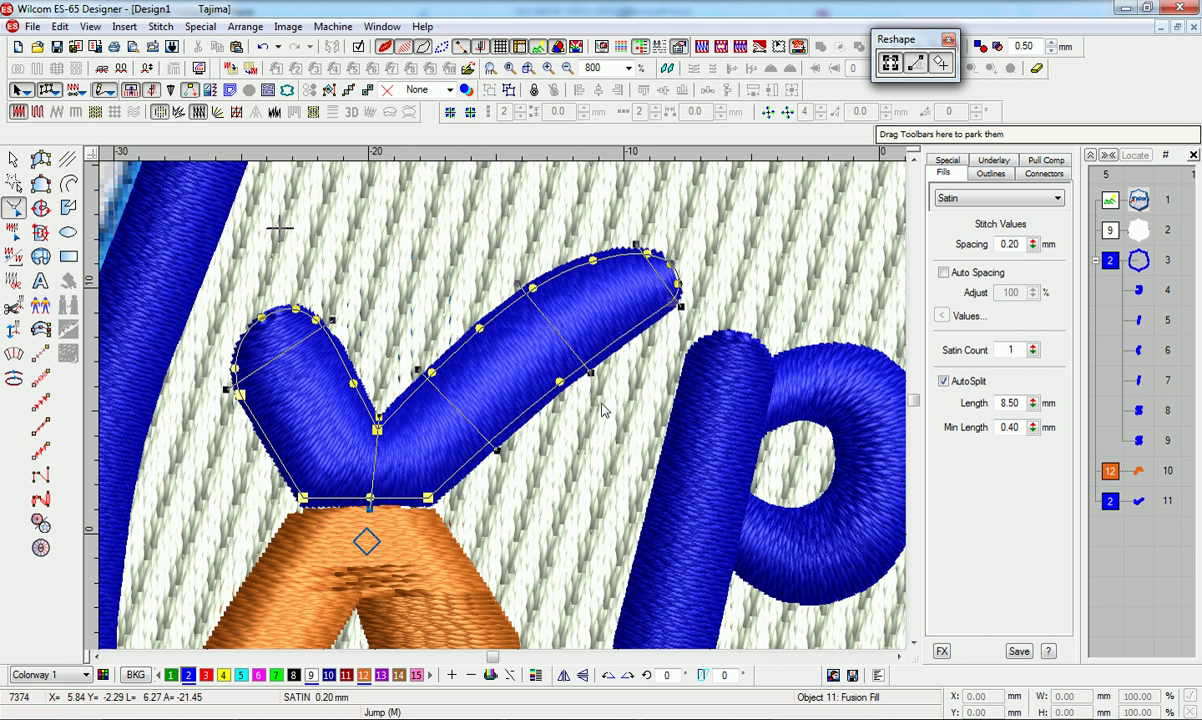